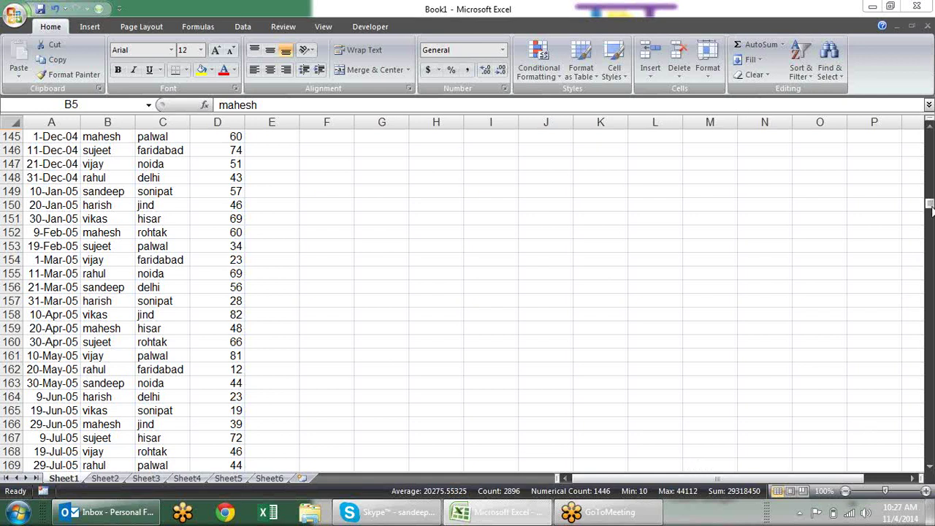
Scroll back to row 1, select the sales data region with Ctrl+A, then select cell A1
{"action": "left_click_drag", "start_coordinate": [929, 203], "coordinate": [928, 136]}
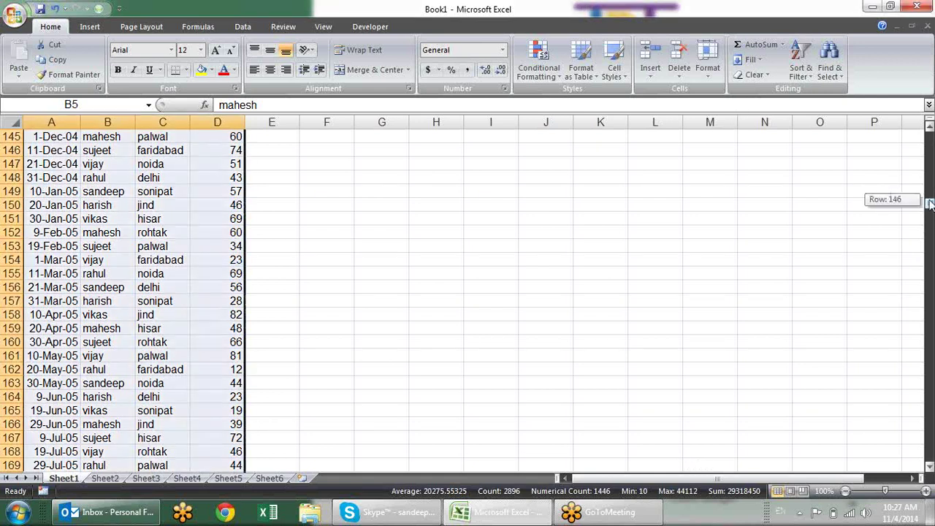
{"action": "left_click", "coordinate": [314, 159]}
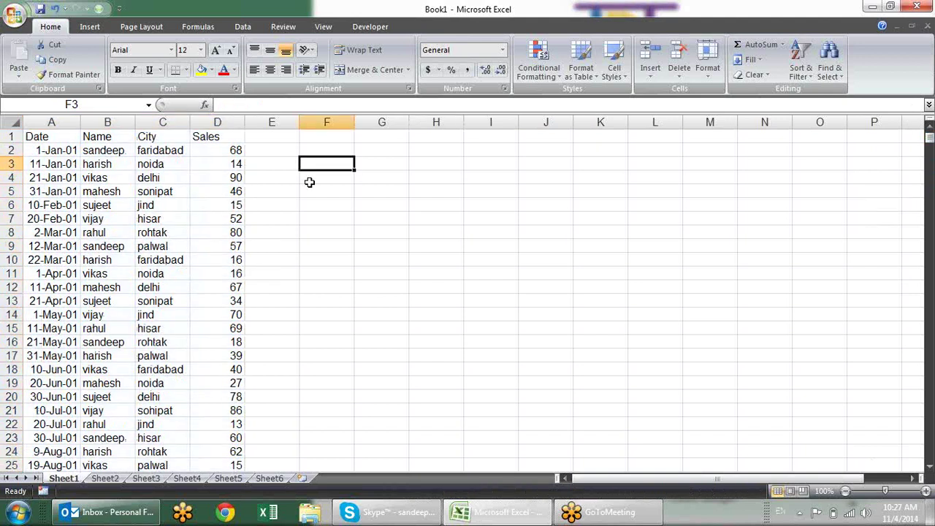
{"action": "left_click", "coordinate": [145, 174]}
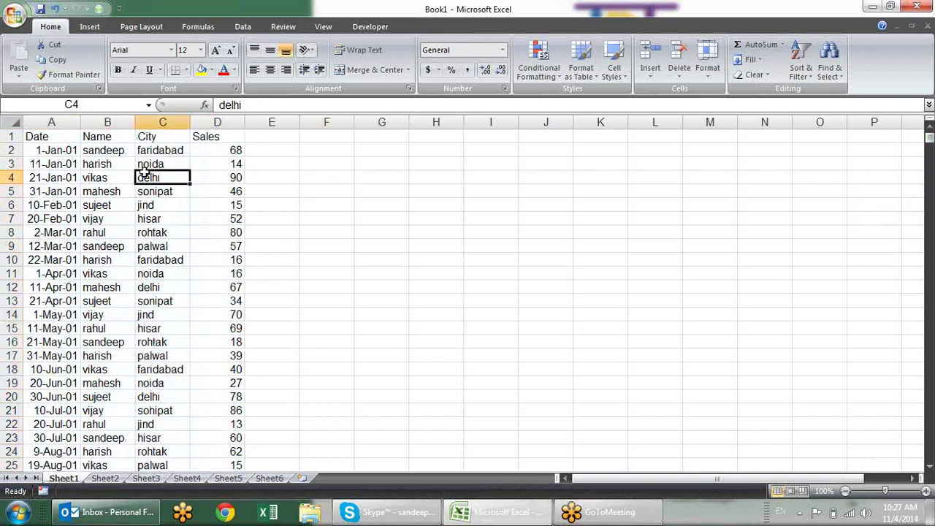
{"action": "left_click", "coordinate": [260, 178]}
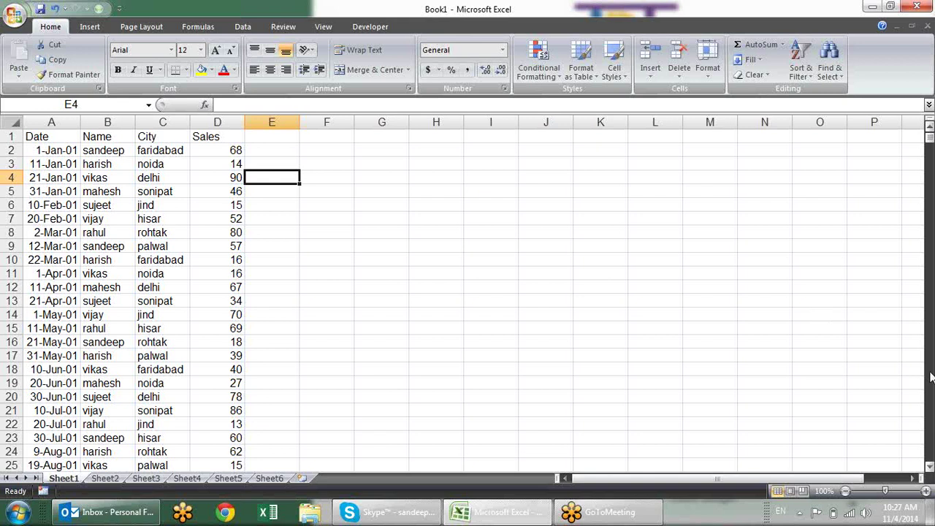
{"action": "left_click", "coordinate": [140, 175]}
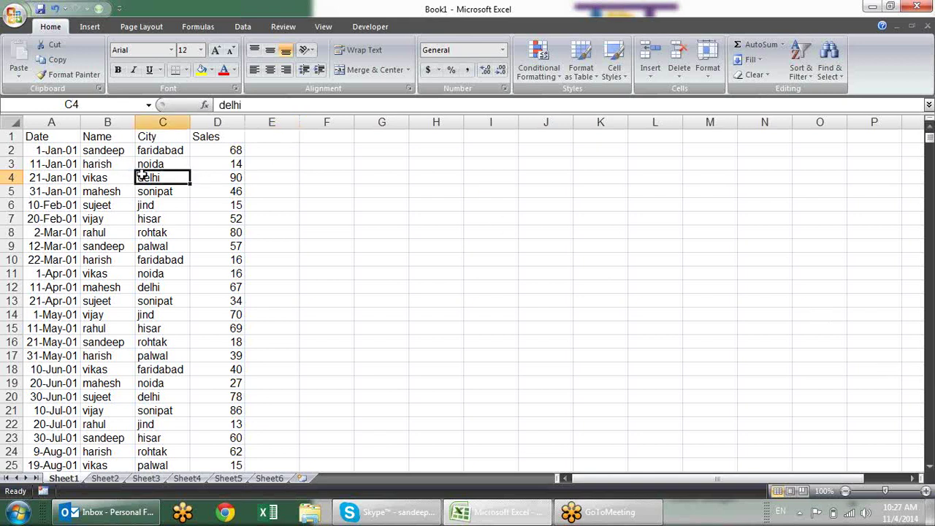
{"action": "key", "text": "ctrl+a"}
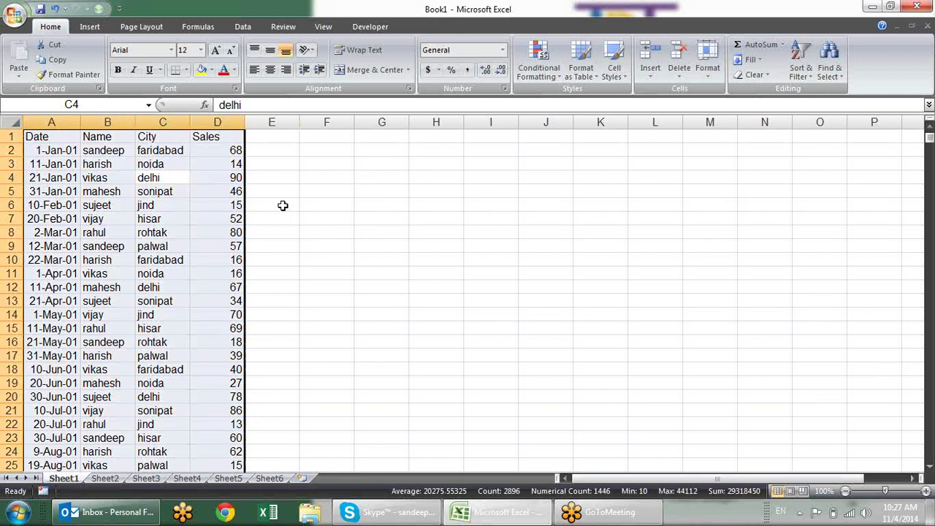
{"action": "left_click", "coordinate": [314, 208]}
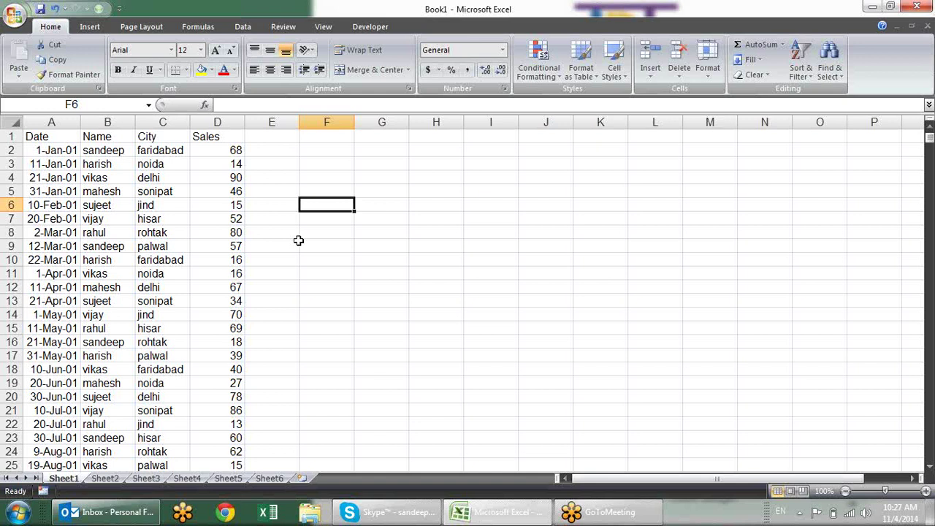
{"action": "left_click", "coordinate": [64, 146]}
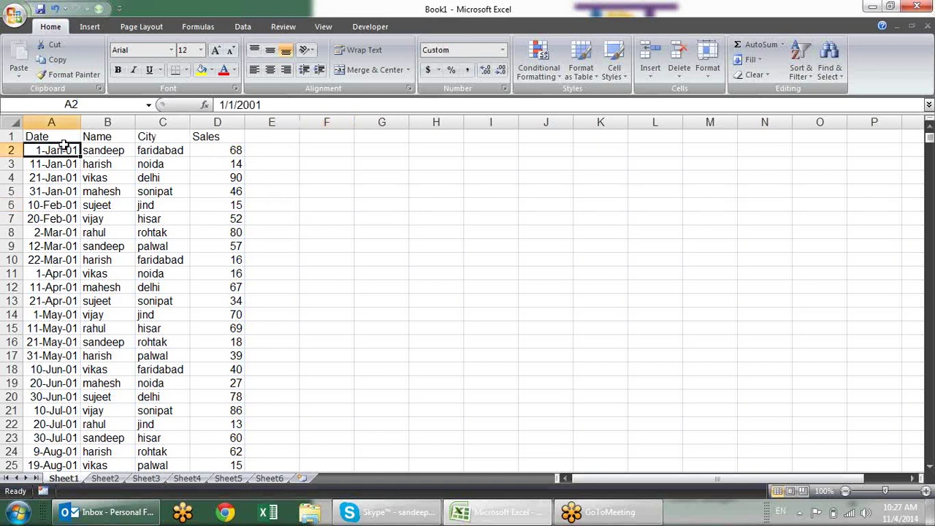
{"action": "left_click", "coordinate": [63, 138]}
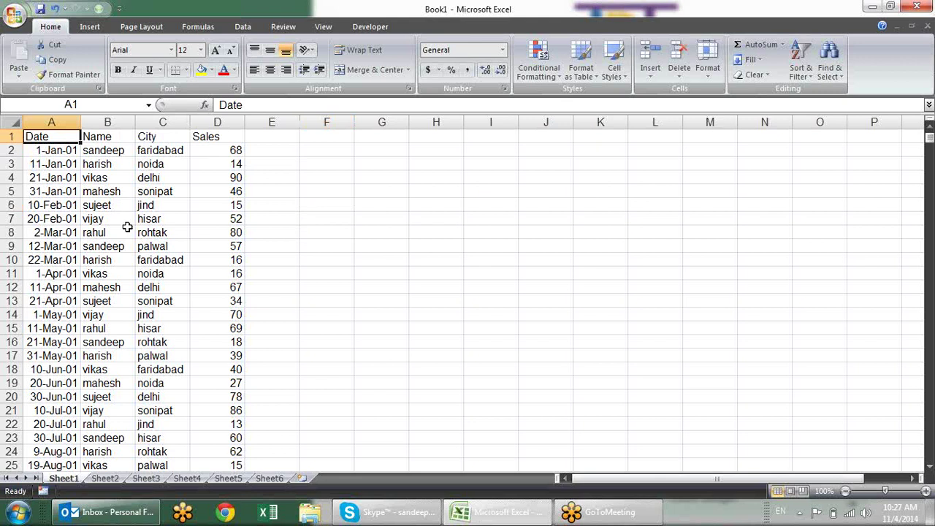
{"action": "left_click", "coordinate": [801, 71]}
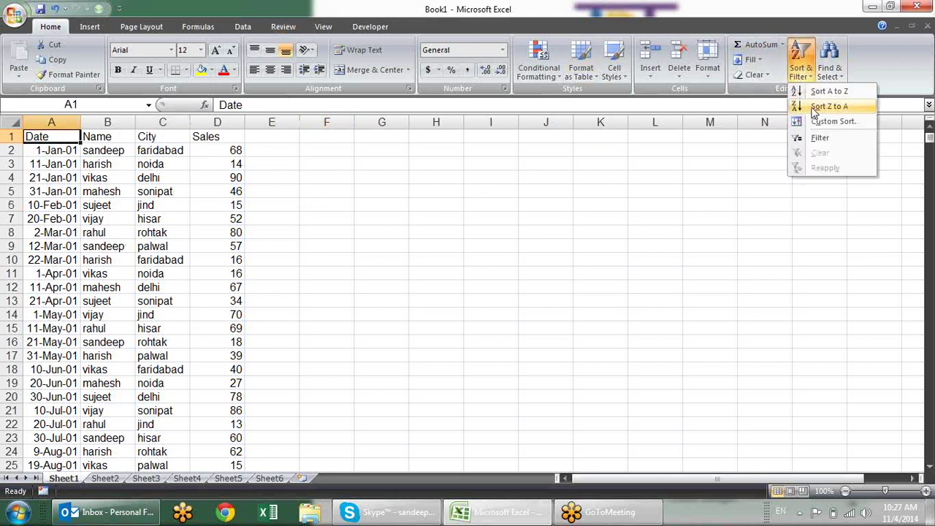
{"action": "left_click", "coordinate": [832, 139]}
{"action": "left_click", "coordinate": [263, 188]}
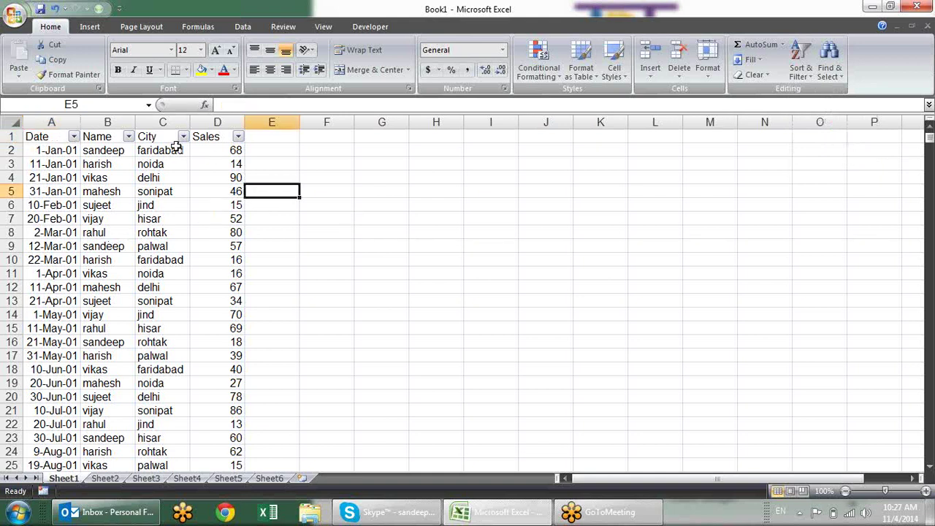
{"action": "left_click", "coordinate": [74, 136]}
{"action": "left_click_drag", "start_coordinate": [147, 262], "coordinate": [165, 247]}
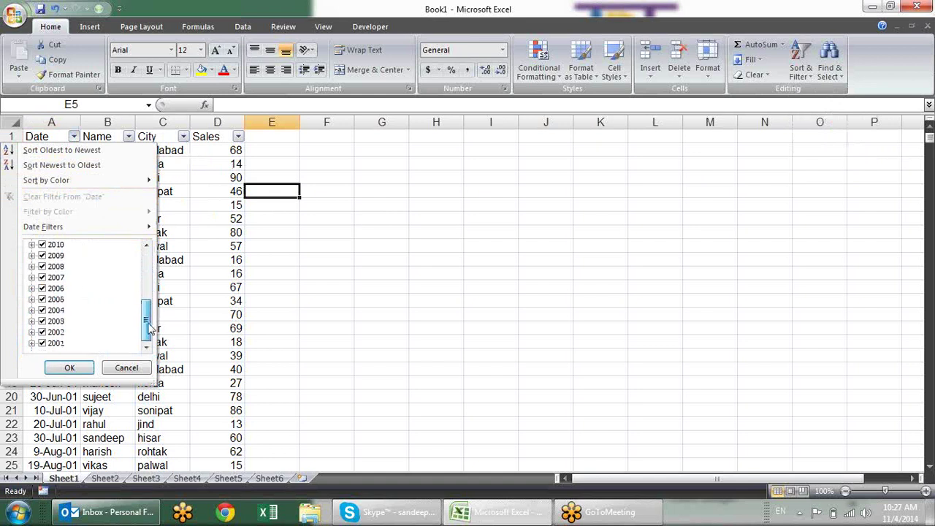
{"action": "left_click", "coordinate": [136, 367]}
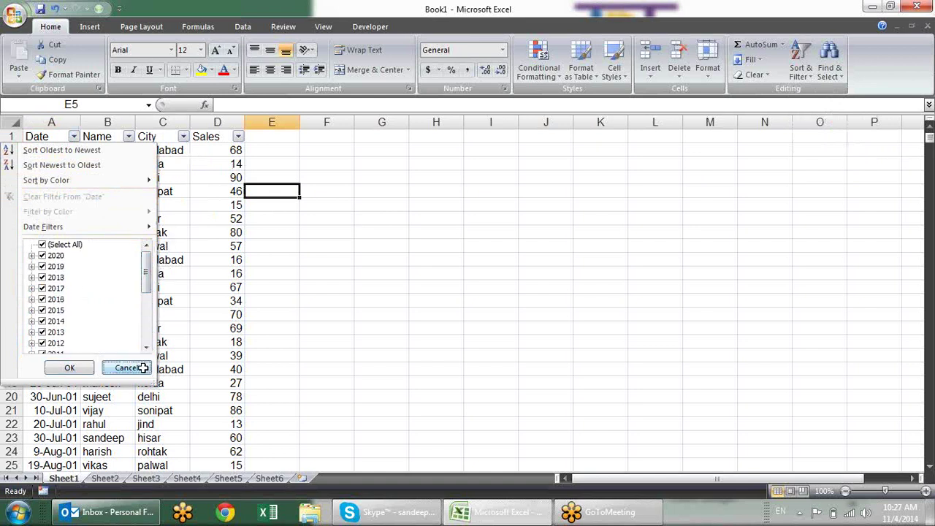
{"action": "left_click", "coordinate": [319, 218]}
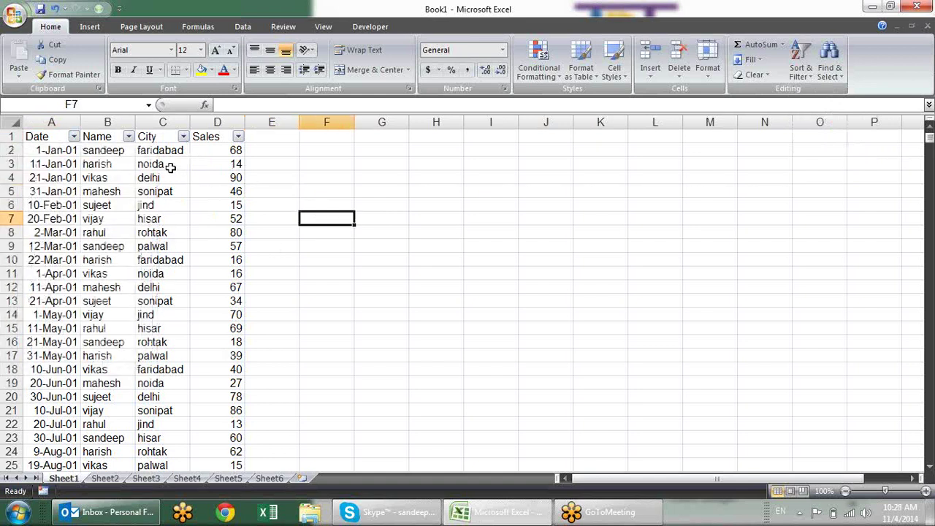
{"action": "key", "text": "ctrl+shift+l"}
{"action": "left_click", "coordinate": [159, 205]}
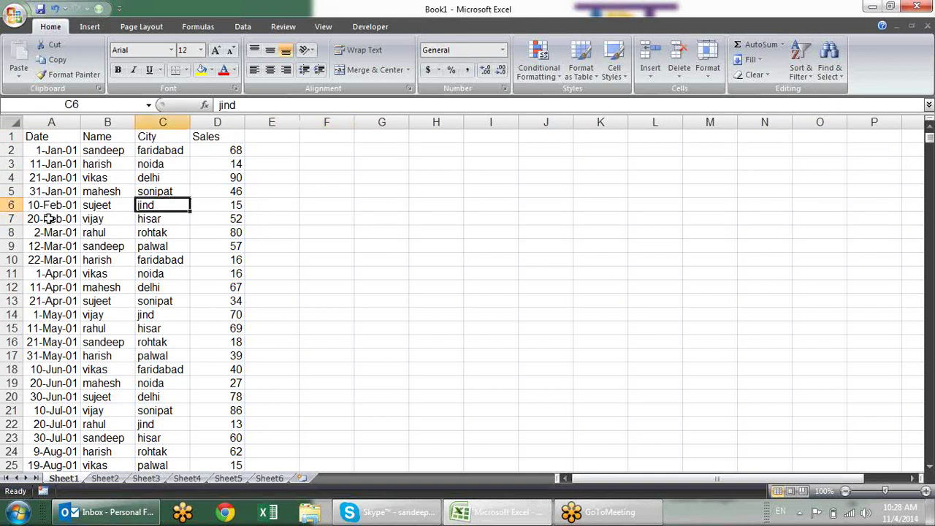
{"action": "mouse_move", "coordinate": [130, 220]}
{"action": "left_mouse_down"}
{"action": "mouse_move", "coordinate": [145, 205]}
{"action": "mouse_move", "coordinate": [229, 218]}
{"action": "left_mouse_up"}
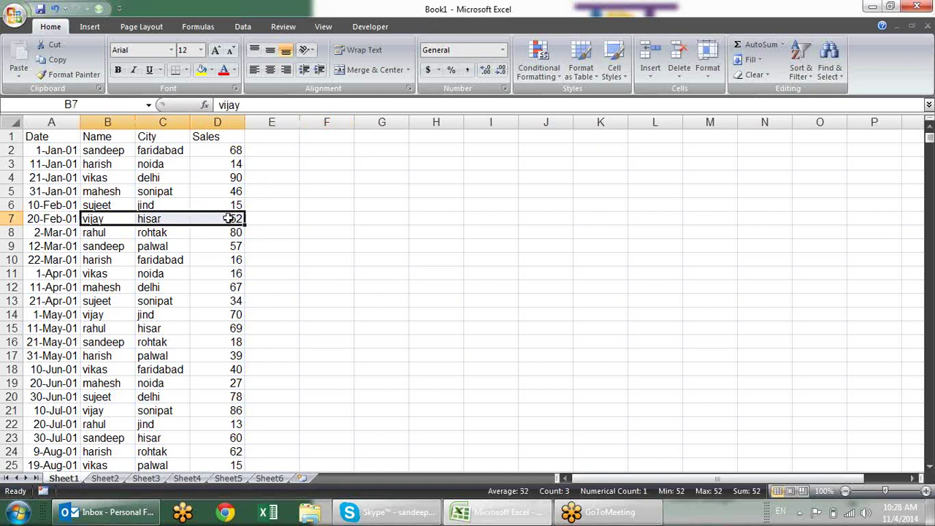
{"action": "key", "text": "Delete"}
{"action": "left_click", "coordinate": [321, 190]}
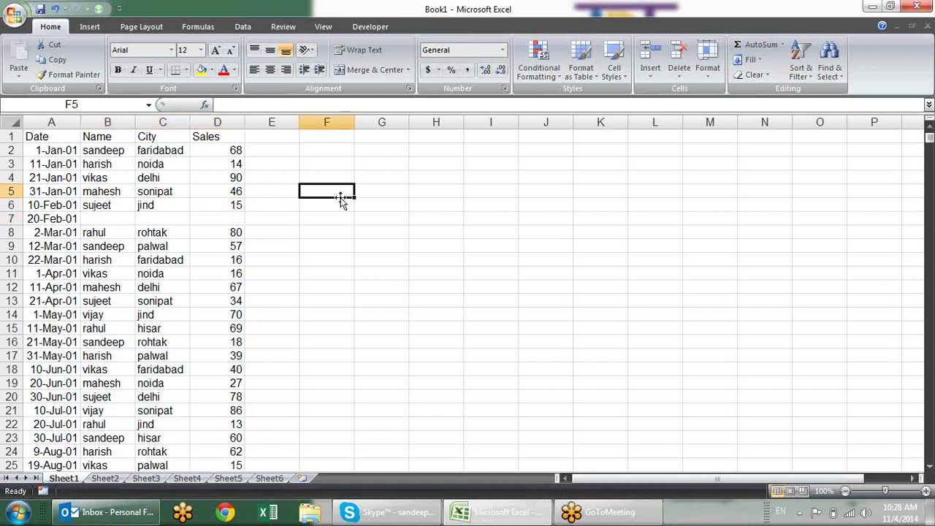
{"action": "left_click", "coordinate": [168, 218]}
{"action": "key", "text": "ctrl+a"}
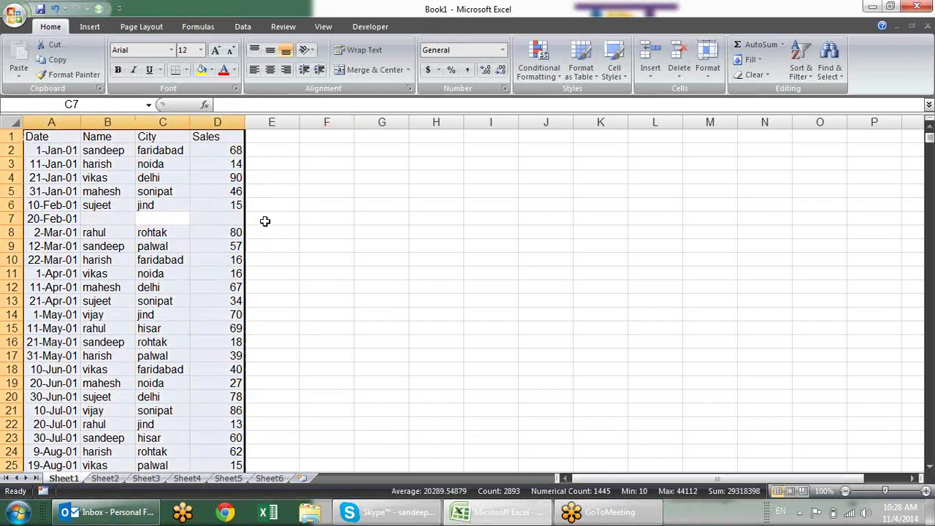
{"action": "left_click", "coordinate": [326, 217]}
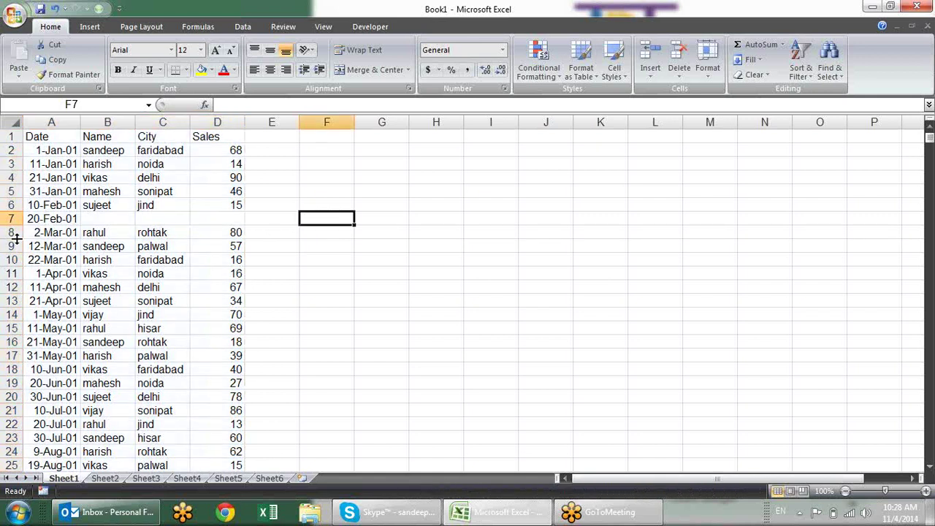
{"action": "left_click", "coordinate": [50, 219]}
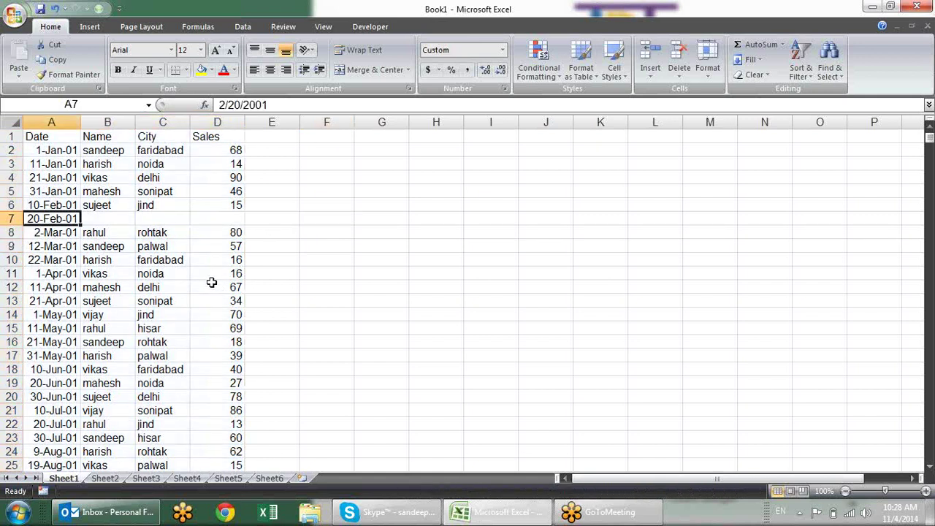
{"action": "key", "text": "Delete"}
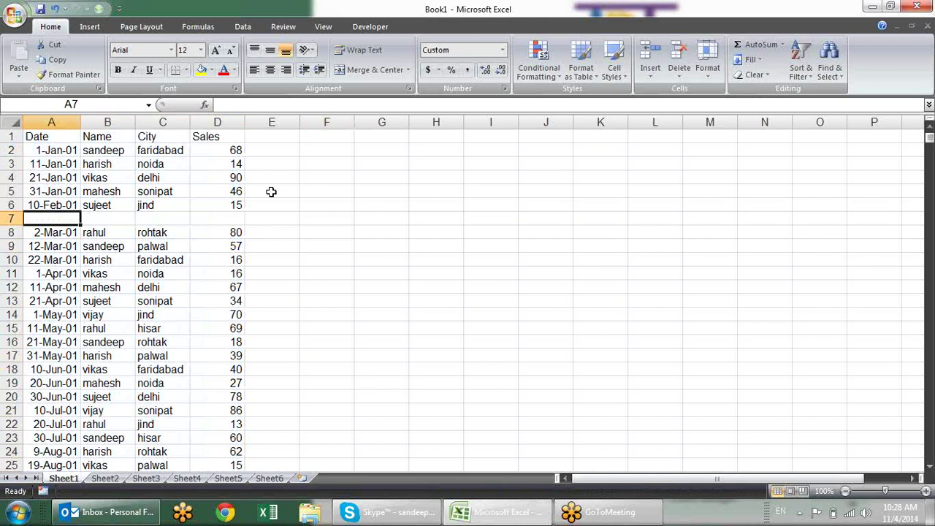
{"action": "left_click_drag", "start_coordinate": [89, 167], "coordinate": [92, 178]}
{"action": "left_click", "coordinate": [162, 177]}
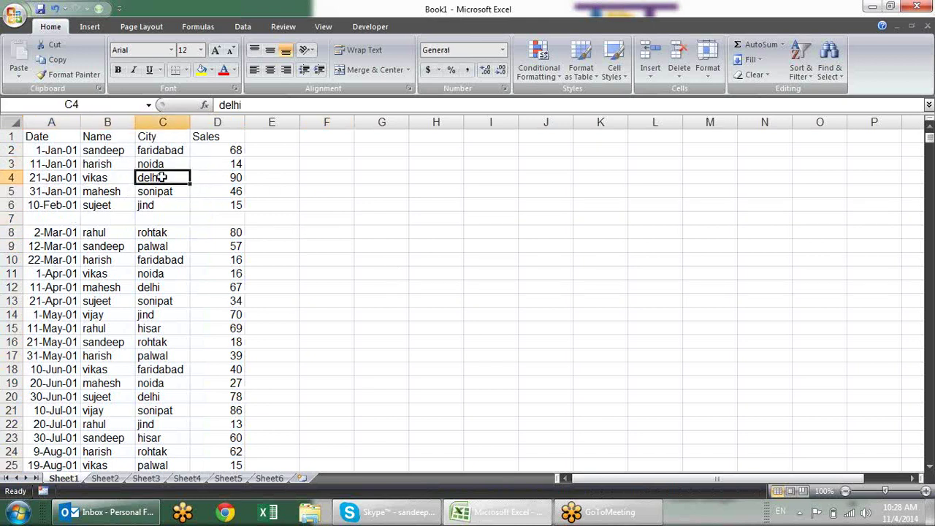
{"action": "key", "text": "ctrl+a"}
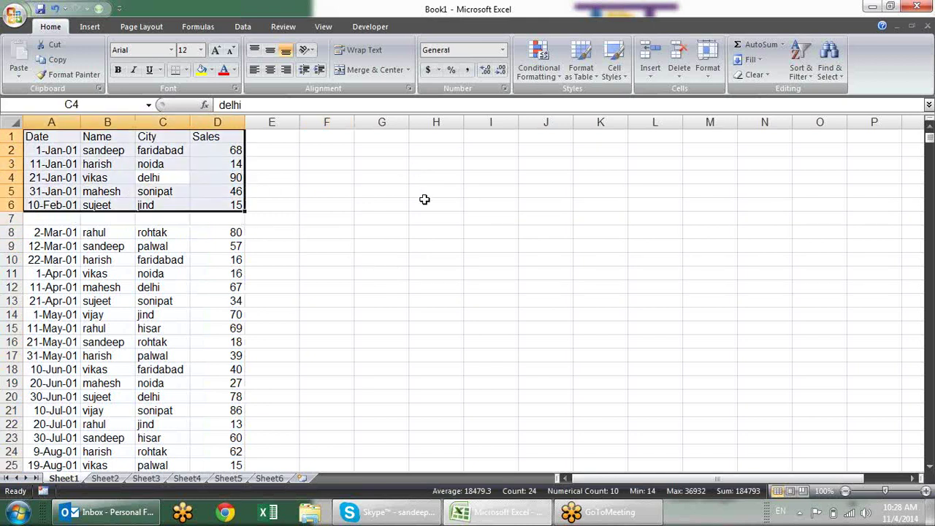
{"action": "left_click", "coordinate": [198, 299]}
{"action": "key", "text": "ctrl+a"}
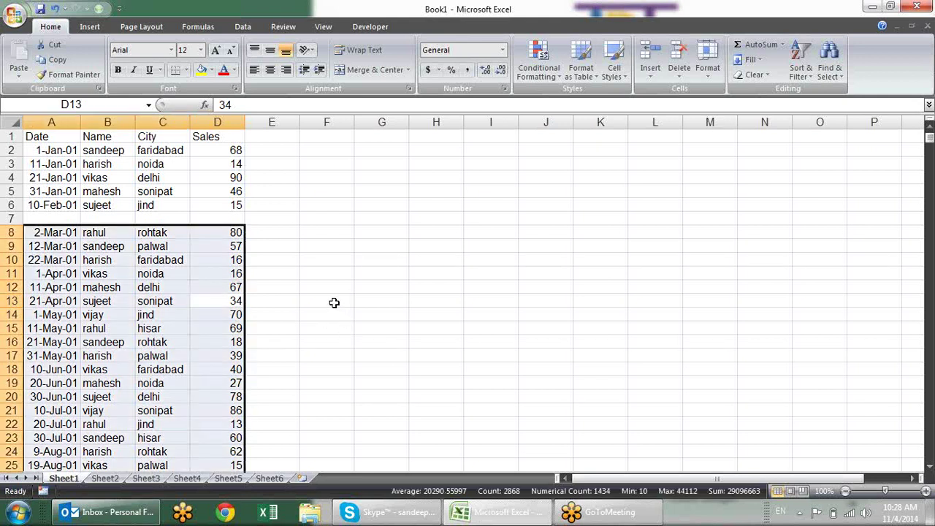
{"action": "left_click", "coordinate": [146, 217]}
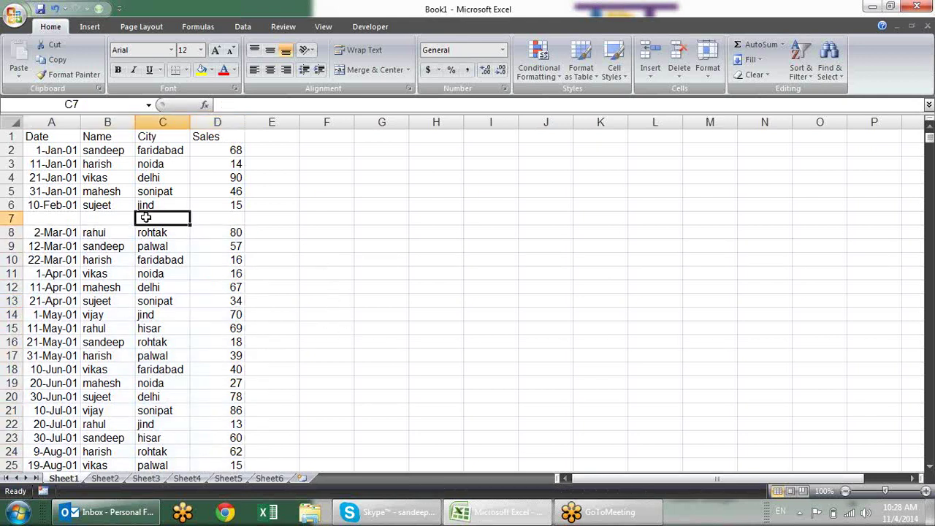
{"action": "left_click", "coordinate": [116, 215]}
{"action": "left_click", "coordinate": [60, 207]}
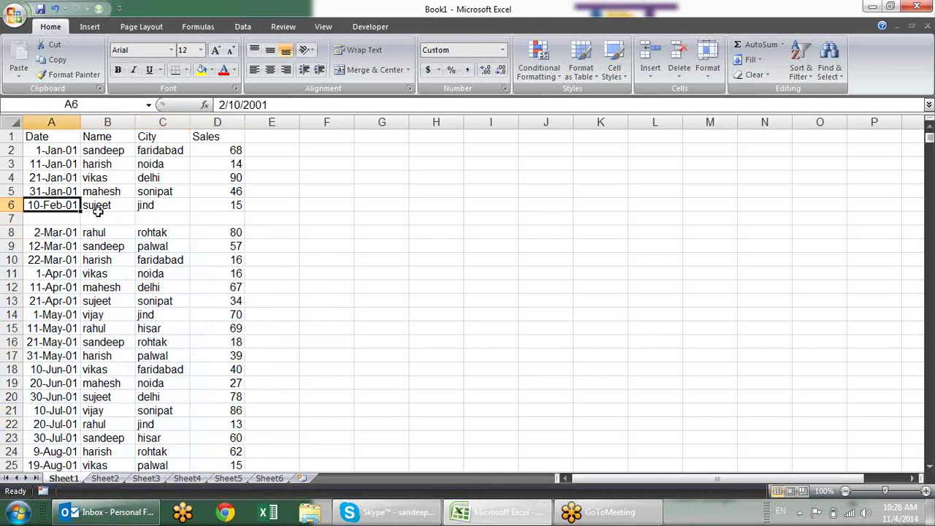
{"action": "left_click", "coordinate": [196, 217]}
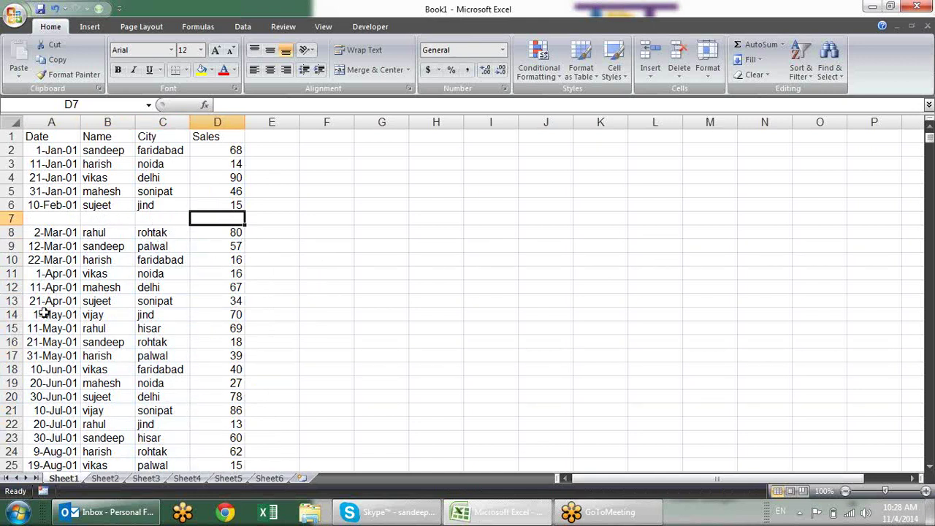
{"action": "left_click_drag", "start_coordinate": [42, 314], "coordinate": [307, 306]}
{"action": "left_click", "coordinate": [287, 316]}
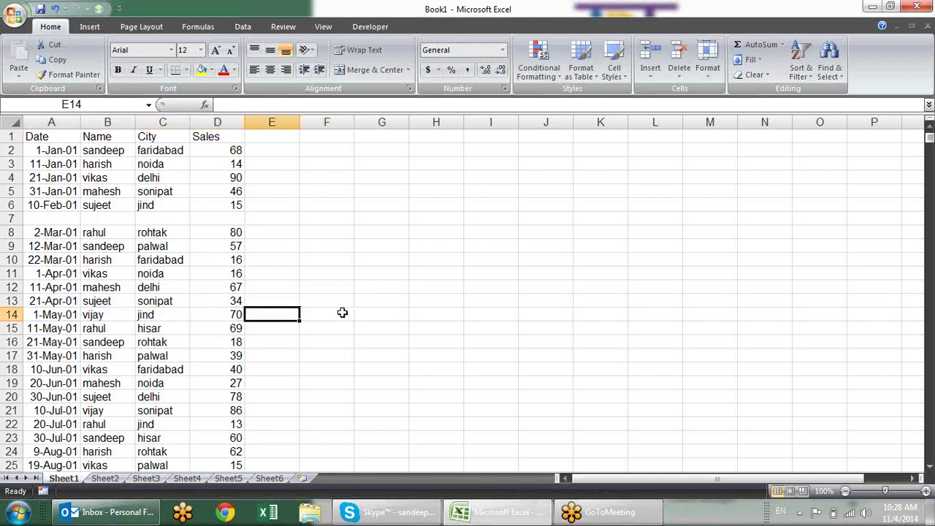
{"action": "left_click", "coordinate": [327, 341]}
{"action": "left_click", "coordinate": [263, 312]}
{"action": "left_click_drag", "start_coordinate": [263, 312], "coordinate": [44, 314]}
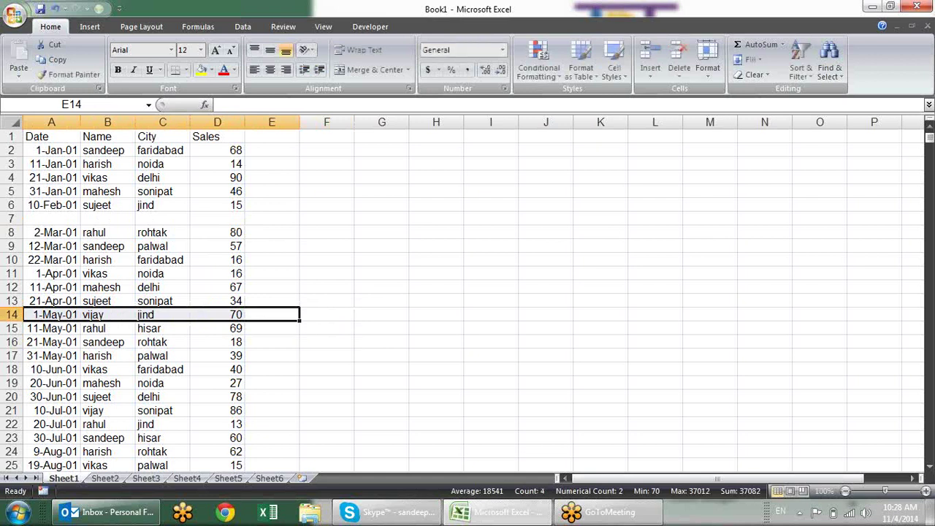
{"action": "key", "text": "Delete"}
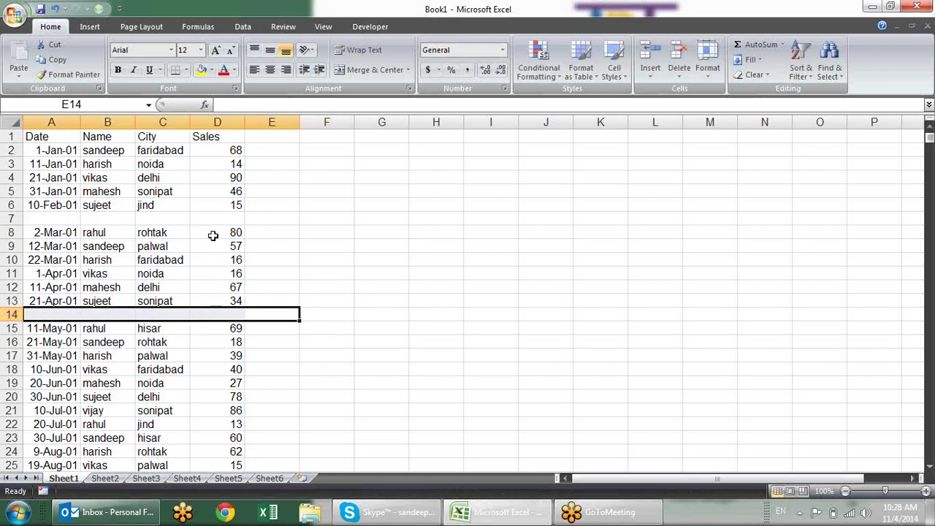
{"action": "left_click", "coordinate": [327, 219]}
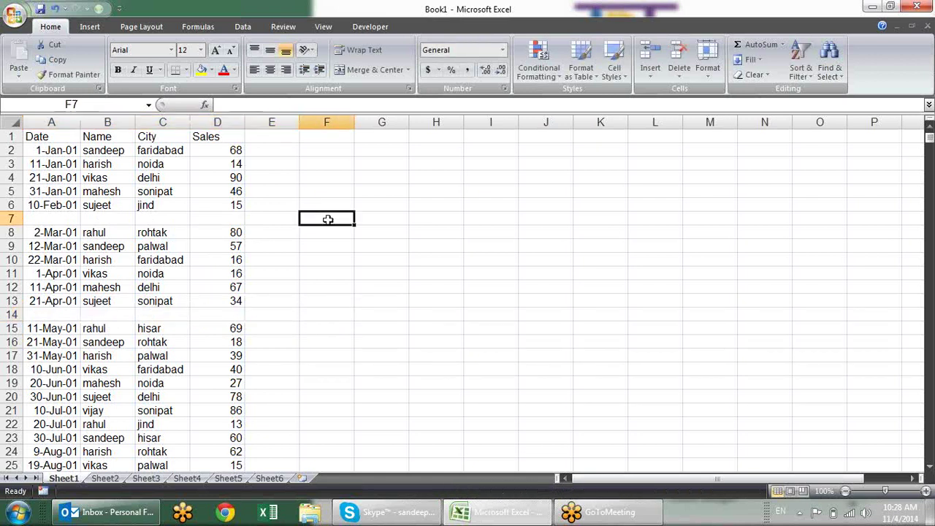
{"action": "left_click", "coordinate": [234, 314]}
{"action": "left_click", "coordinate": [74, 314]}
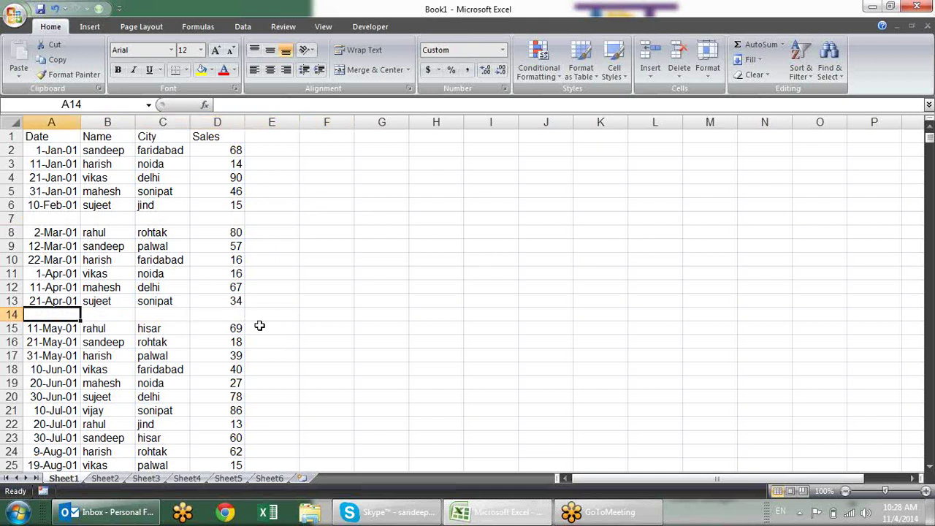
{"action": "left_click", "coordinate": [121, 150]}
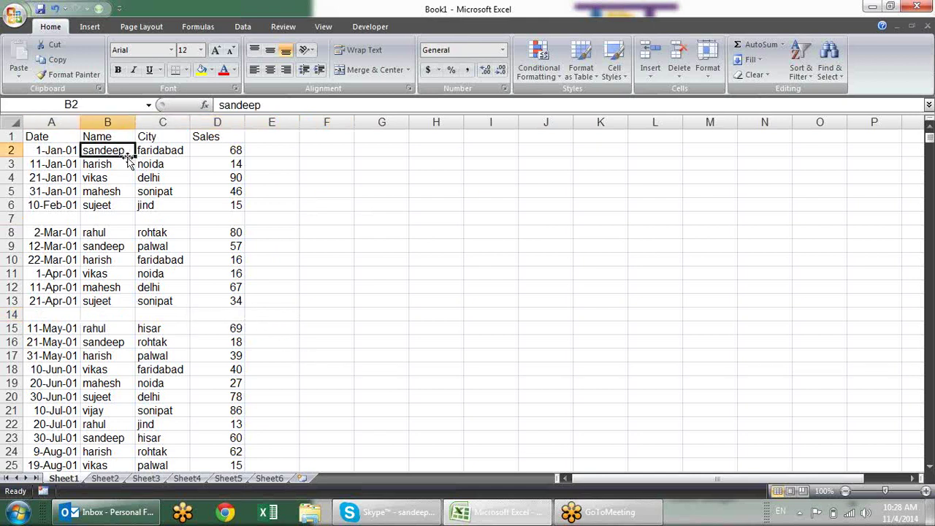
{"action": "key", "text": "ctrl+shift+l"}
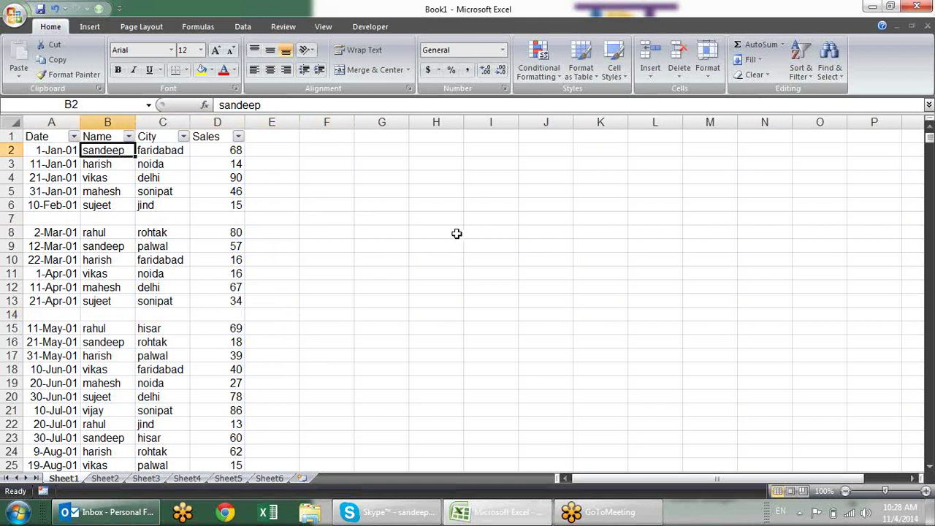
{"action": "left_click", "coordinate": [74, 137]}
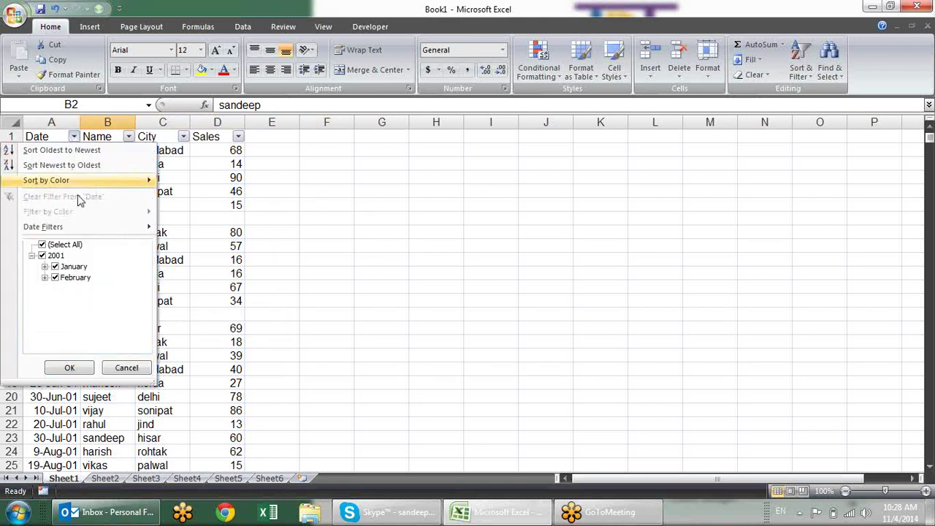
{"action": "left_click", "coordinate": [32, 256]}
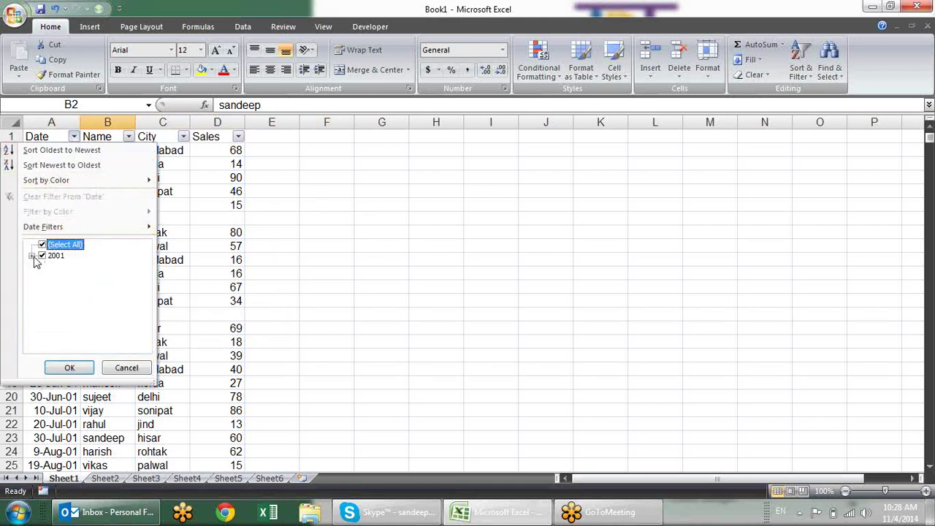
{"action": "left_click", "coordinate": [128, 367]}
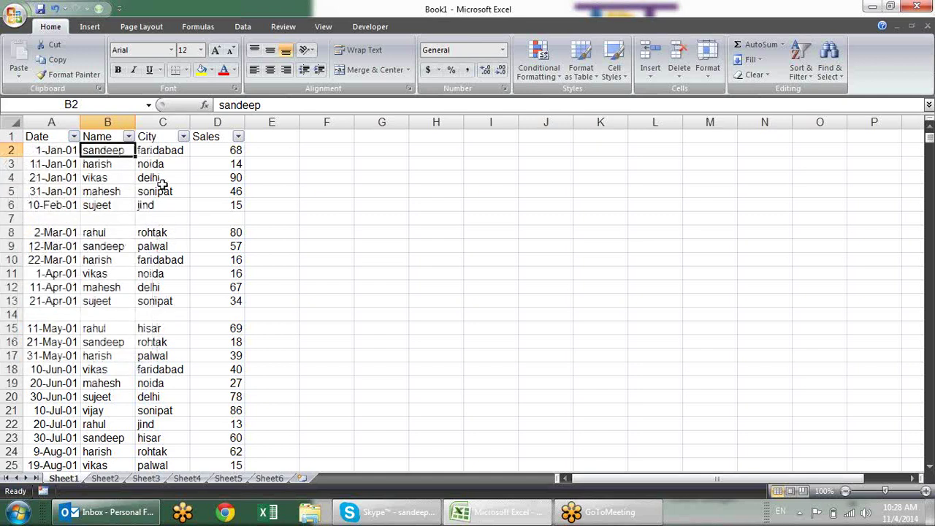
{"action": "key", "text": "ctrl+shift+l"}
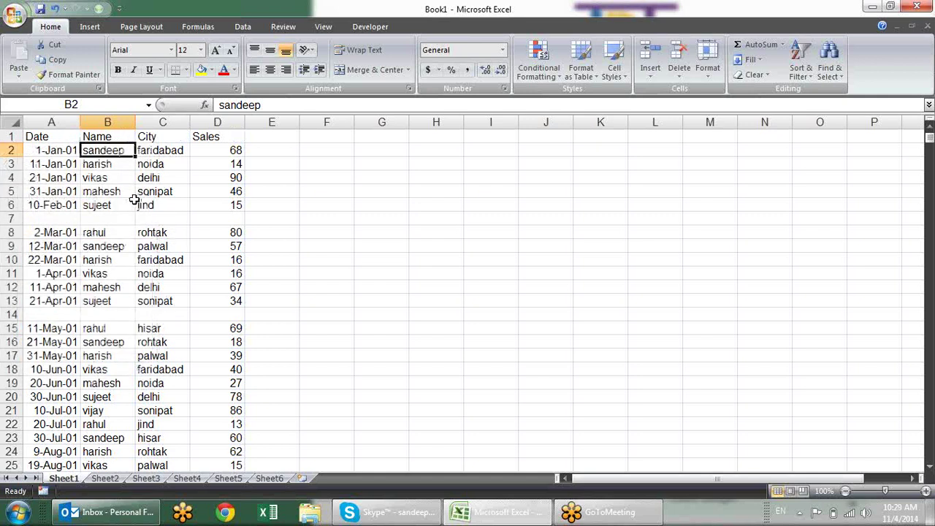
Select the top rows of the sales table, return to the top, and turn filtering off
{"action": "mouse_move", "coordinate": [57, 137]}
{"action": "left_mouse_down"}
{"action": "mouse_move", "coordinate": [224, 239]}
{"action": "mouse_move", "coordinate": [230, 516]}
{"action": "mouse_move", "coordinate": [237, 436]}
{"action": "left_mouse_up"}
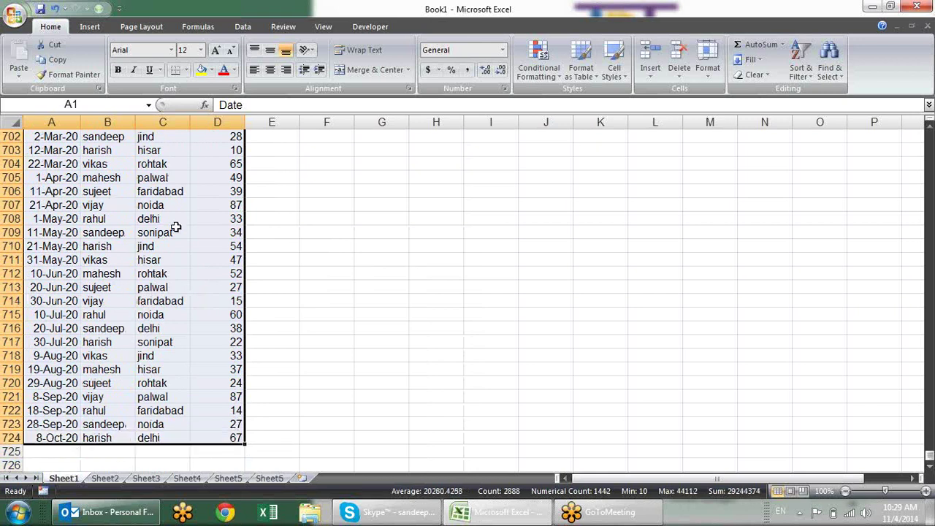
{"action": "key", "text": "ctrl+BackSpace"}
{"action": "left_click", "coordinate": [334, 216]}
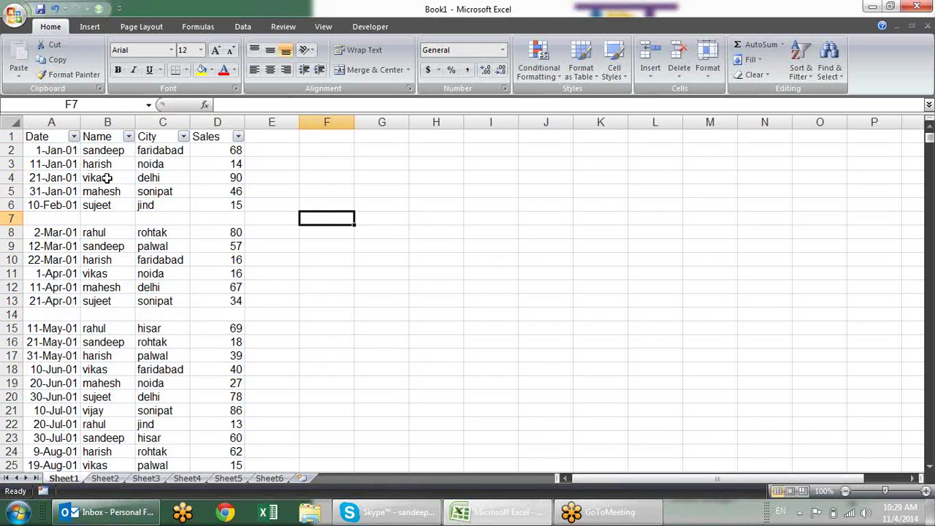
{"action": "key", "text": "ctrl+shift+l"}
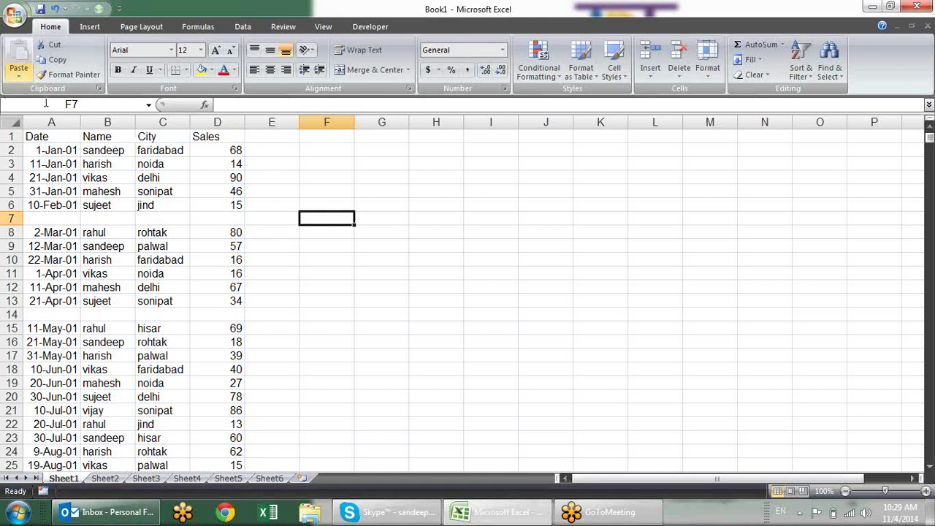
Select columns A through D and check that the list down to row 724 is covered
{"action": "left_click_drag", "start_coordinate": [51, 122], "coordinate": [203, 122]}
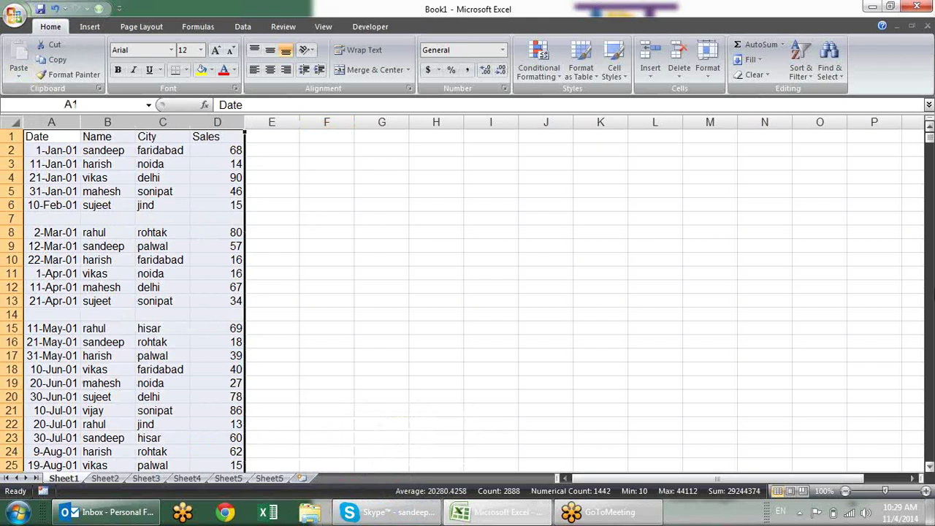
{"action": "scroll", "coordinate": [796, 263], "scroll_direction": "down", "scroll_amount": 8}
{"action": "scroll", "coordinate": [807, 259], "scroll_direction": "down", "scroll_amount": 8}
{"action": "scroll", "coordinate": [818, 270], "scroll_direction": "down", "scroll_amount": 14}
{"action": "scroll", "coordinate": [833, 273], "scroll_direction": "up", "scroll_amount": 5}
{"action": "scroll", "coordinate": [837, 273], "scroll_direction": "up", "scroll_amount": 2}
{"action": "scroll", "coordinate": [837, 273], "scroll_direction": "up", "scroll_amount": 9}
{"action": "scroll", "coordinate": [837, 273], "scroll_direction": "up", "scroll_amount": 14}
Turn on filtering for columns A:D and review the Date filter's 2001–2020 years without applying it
{"action": "key", "text": "ctrl+shift+l"}
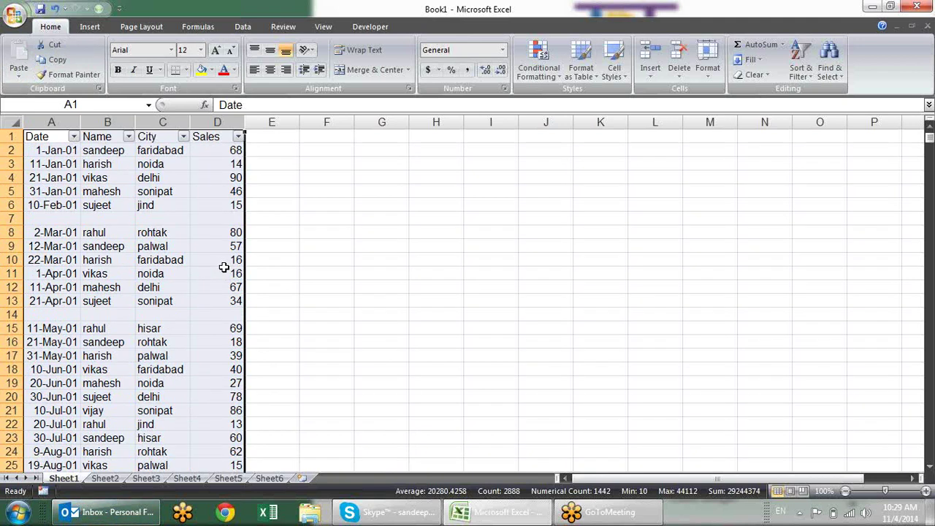
{"action": "left_click", "coordinate": [432, 232]}
{"action": "left_click", "coordinate": [73, 137]}
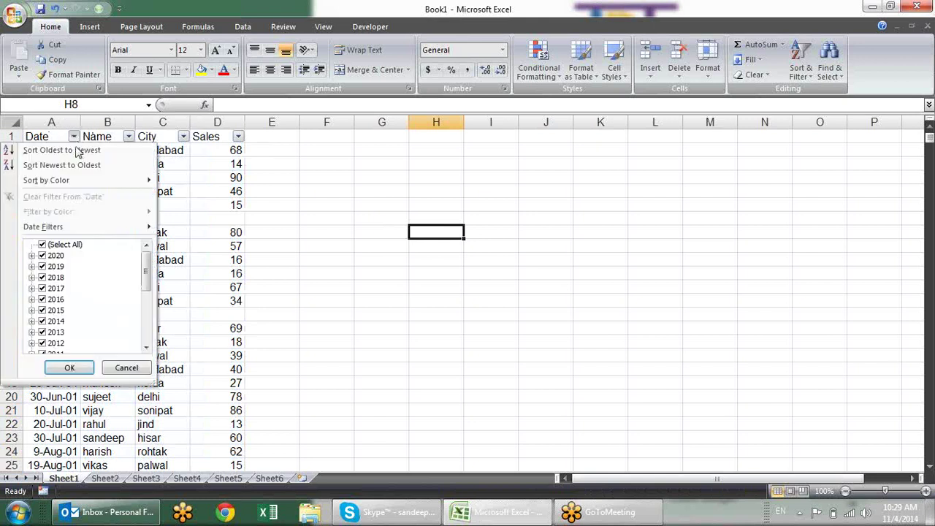
{"action": "left_click_drag", "start_coordinate": [149, 271], "coordinate": [152, 348]}
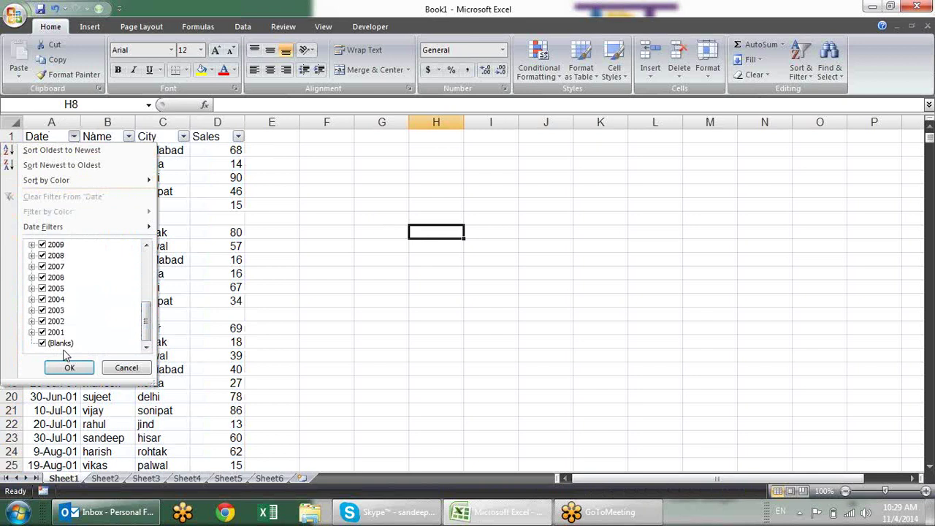
{"action": "left_click", "coordinate": [126, 368]}
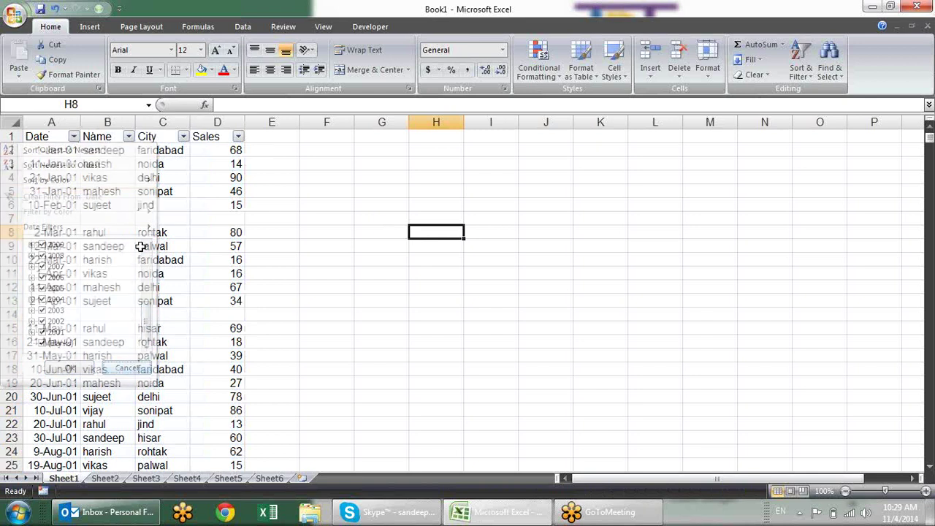
{"action": "left_click", "coordinate": [394, 326]}
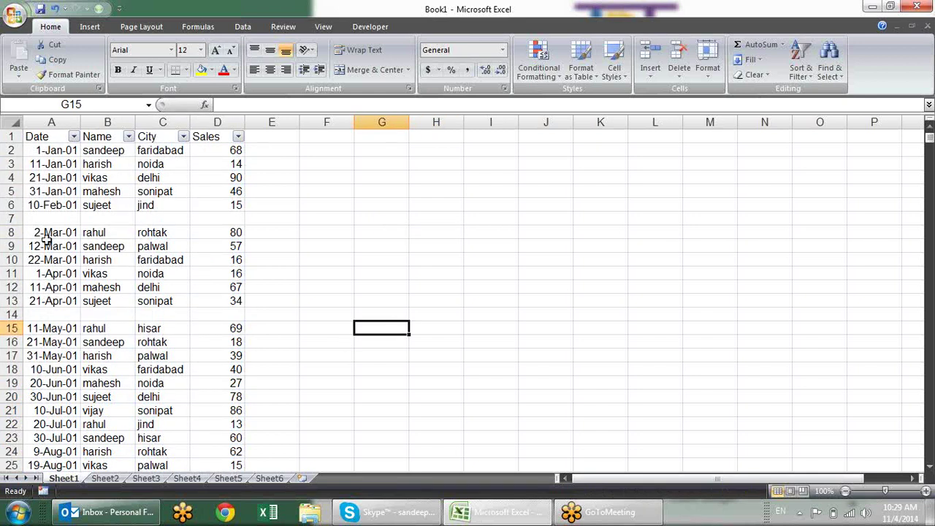
Delete the blank rows 7 and 14 with Ctrl+- and Alt, E, D
{"action": "left_click", "coordinate": [11, 218]}
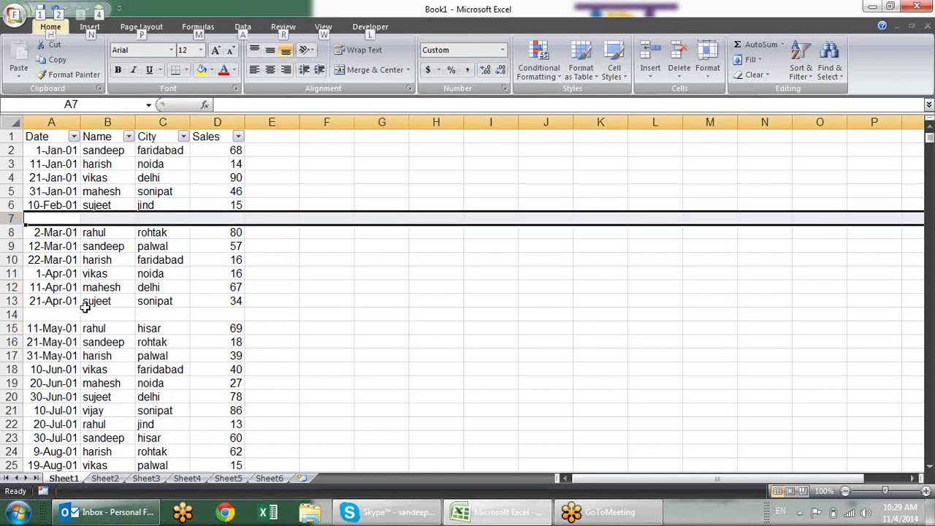
{"action": "key", "text": "ctrl+minus"}
{"action": "left_click", "coordinate": [10, 300]}
{"action": "key", "text": "alt"}
{"action": "key", "text": "e"}
{"action": "key", "text": "d"}
{"action": "left_click", "coordinate": [329, 296]}
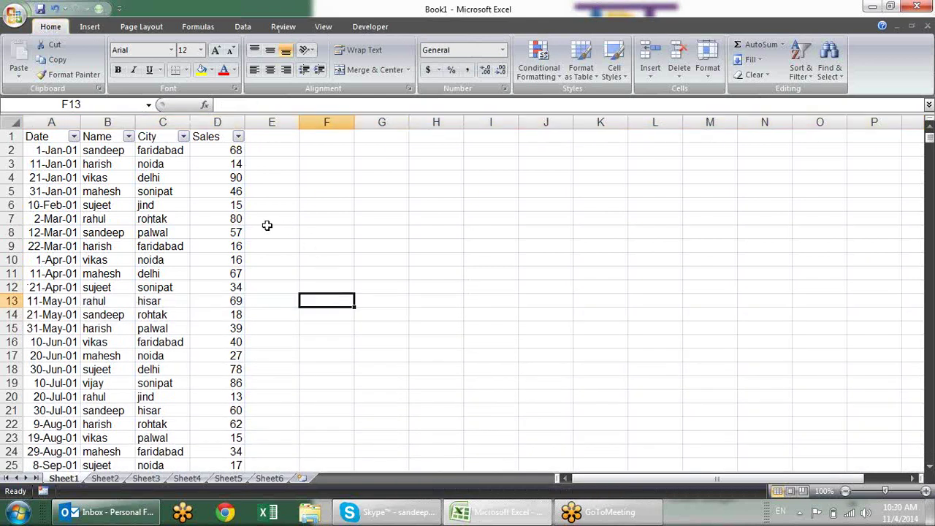
Toggle filtering off, on and off again, leaving the table unfiltered
{"action": "key", "text": "ctrl+shift+l"}
{"action": "left_click", "coordinate": [208, 194]}
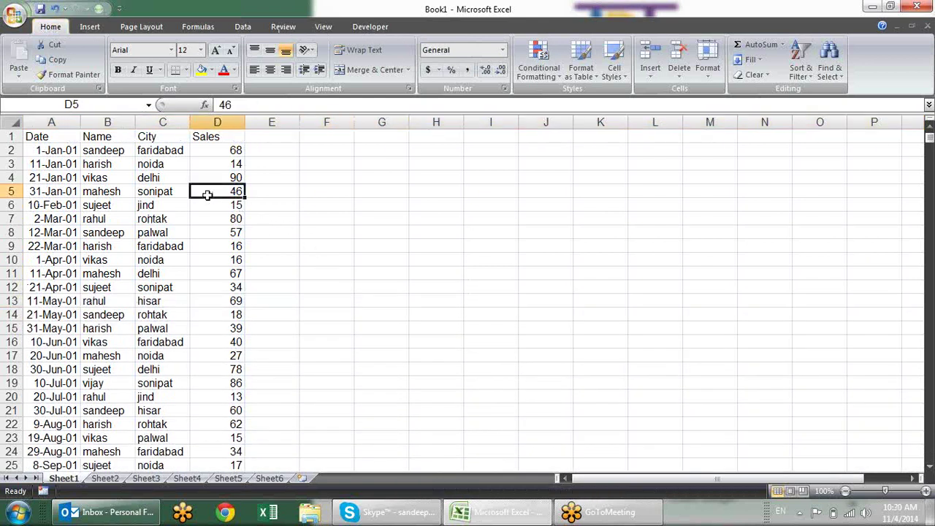
{"action": "key", "text": "ctrl+shift+l"}
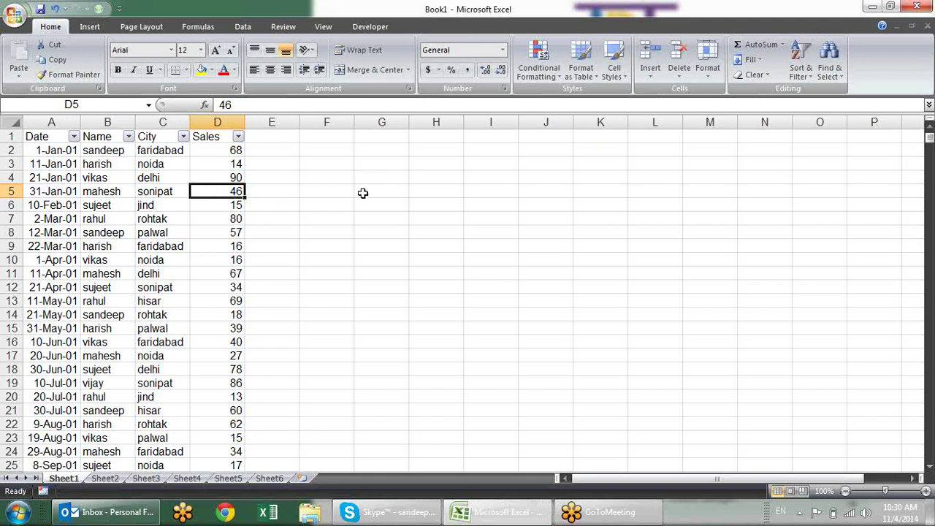
{"action": "key", "text": "ctrl+shift+l"}
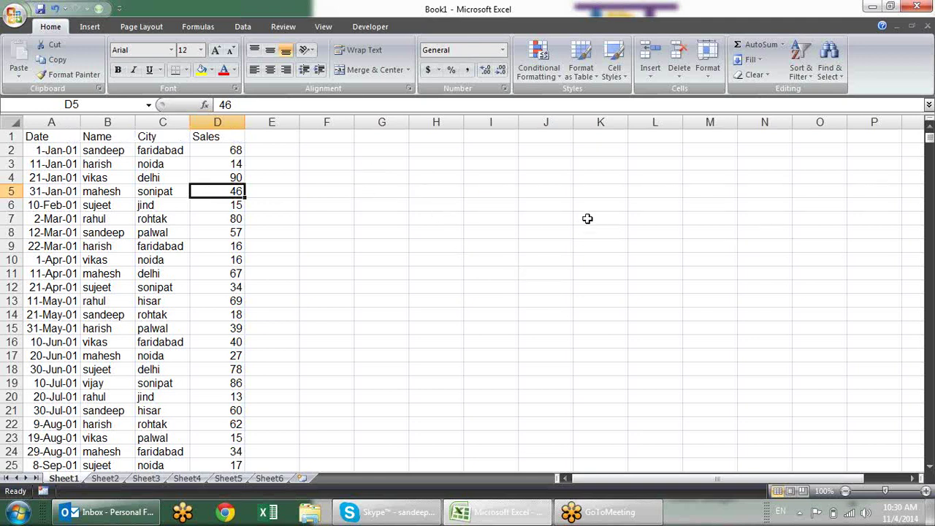
{"action": "left_click", "coordinate": [109, 176]}
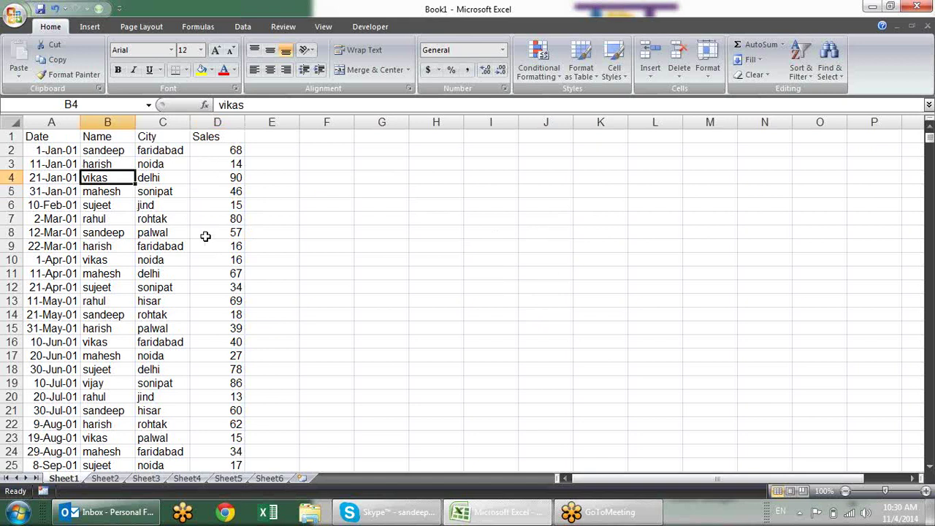
{"action": "left_click", "coordinate": [105, 136]}
{"action": "key", "text": "ctrl+shift+l"}
{"action": "key", "text": "ctrl+shift+l"}
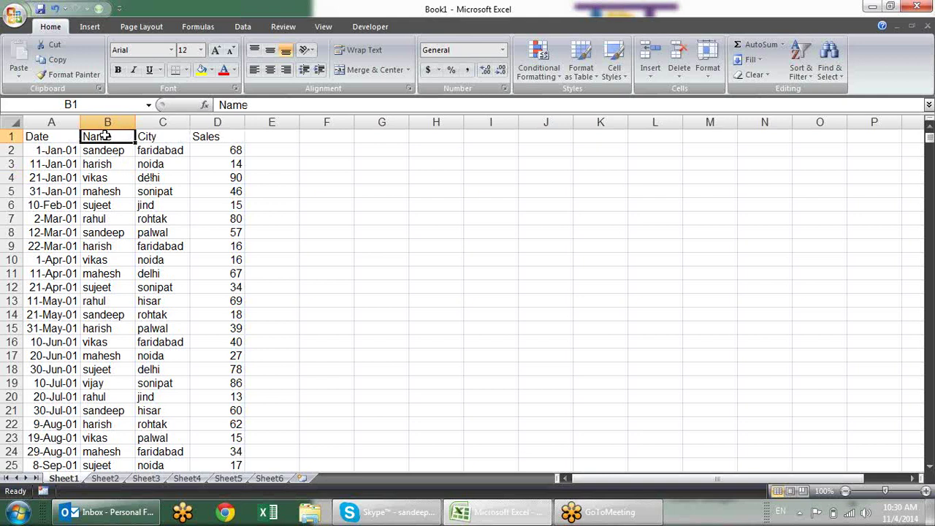
{"action": "key", "text": "ctrl+shift+l"}
{"action": "key", "text": "ctrl+shift+l"}
{"action": "key", "text": "alt"}
{"action": "key", "text": "t"}
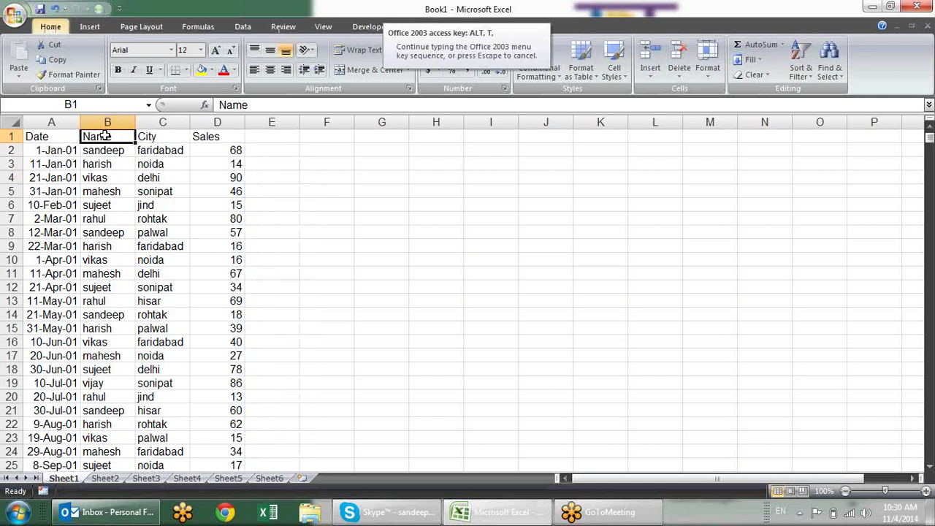
{"action": "key", "text": "Escape"}
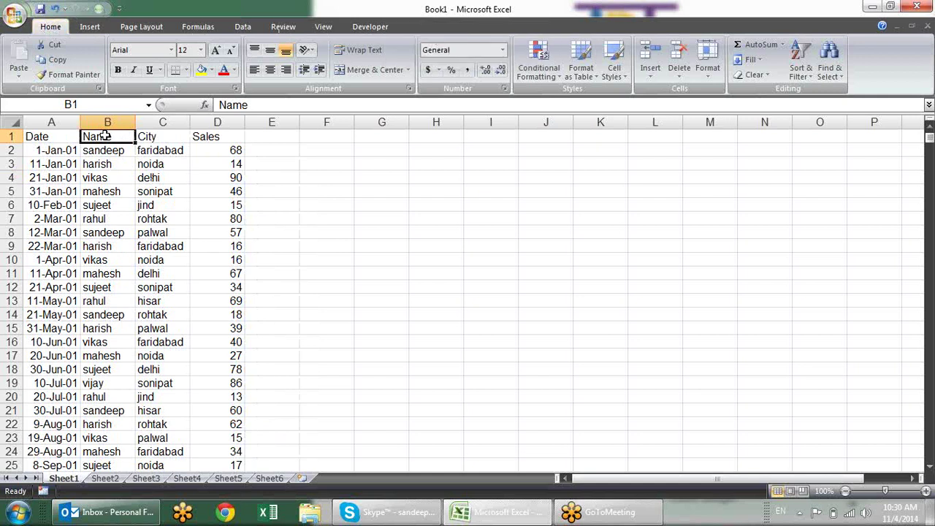
{"action": "key", "text": "alt"}
{"action": "key", "text": "a"}
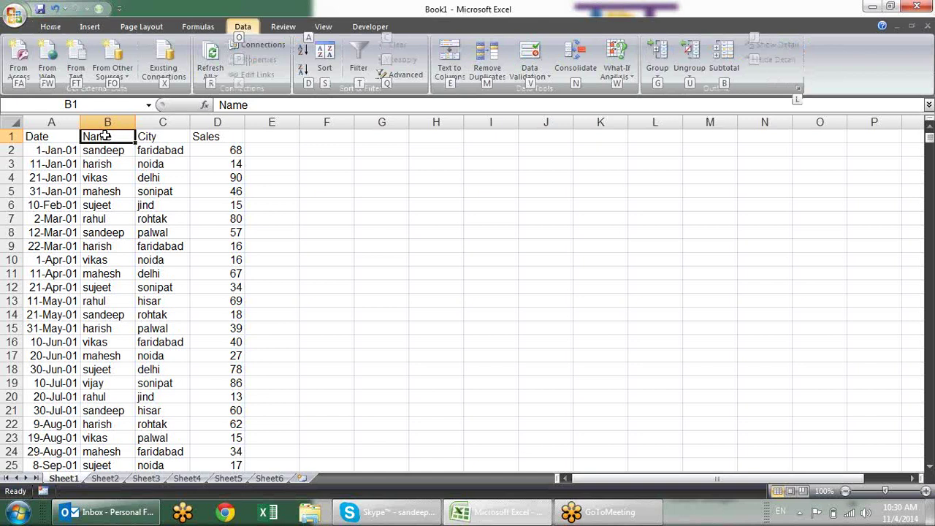
{"action": "key", "text": "t"}
{"action": "key", "text": "alt"}
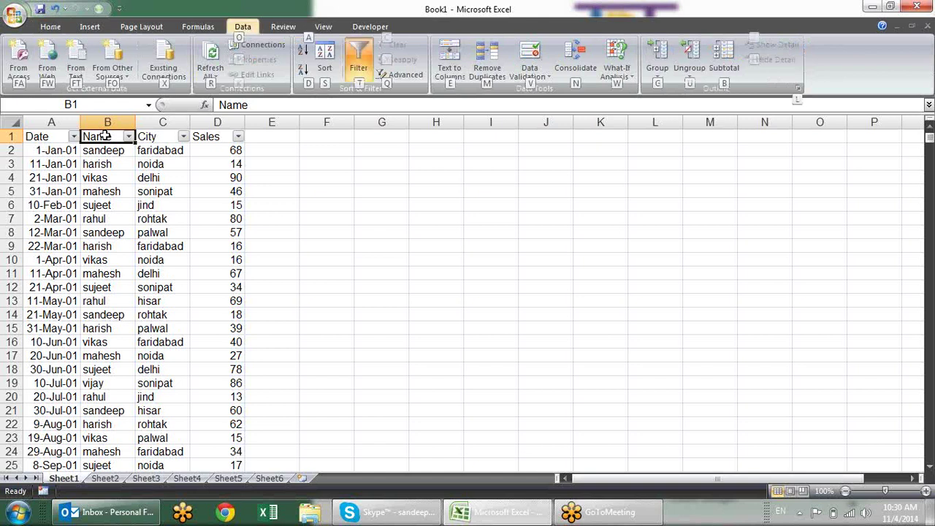
{"action": "key", "text": "a"}
{"action": "key", "text": "t"}
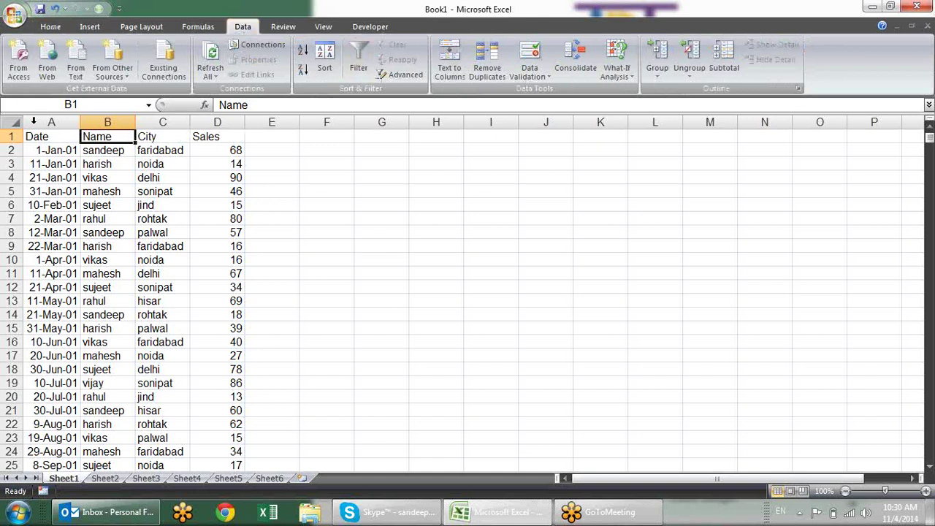
{"action": "left_click", "coordinate": [51, 26]}
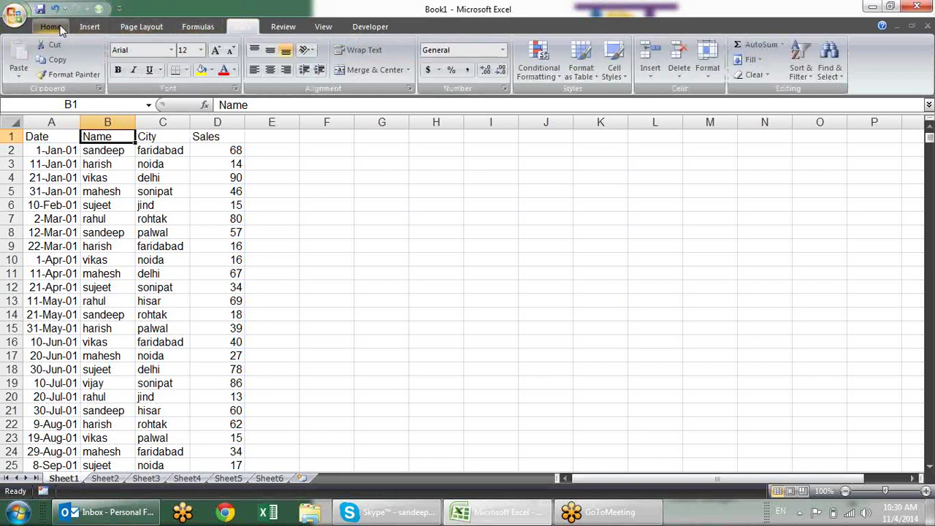
Turn the header filter on and then off through Home > Sort & Filter (Alt, H, S, F)
{"action": "left_click", "coordinate": [801, 69]}
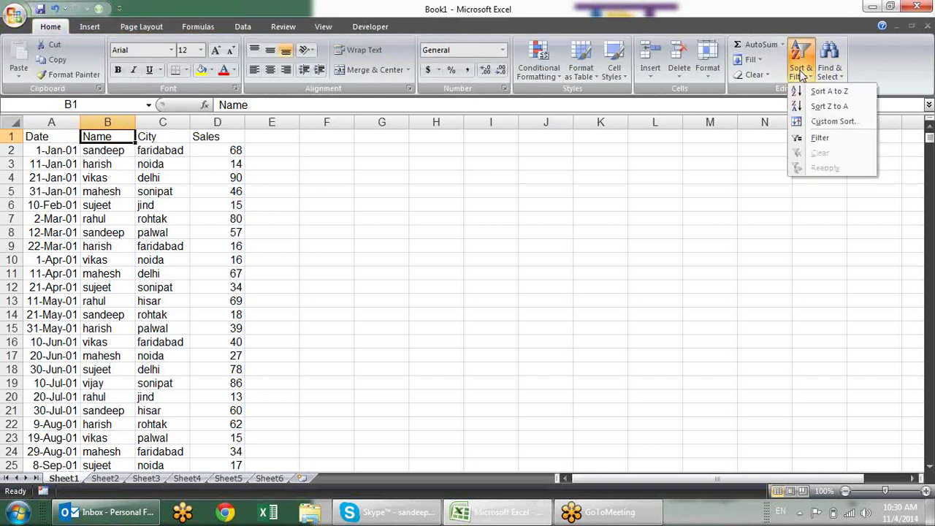
{"action": "left_click", "coordinate": [703, 162]}
{"action": "key", "text": "alt"}
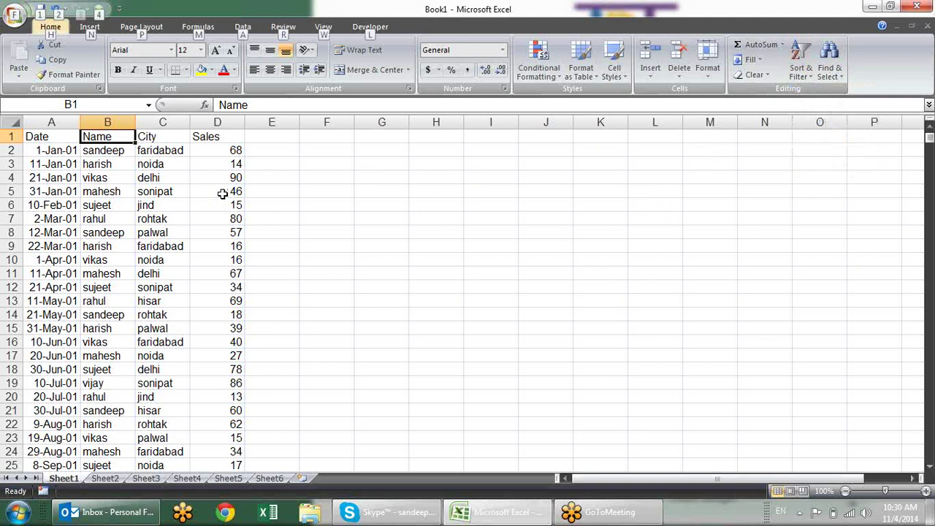
{"action": "key", "text": "h"}
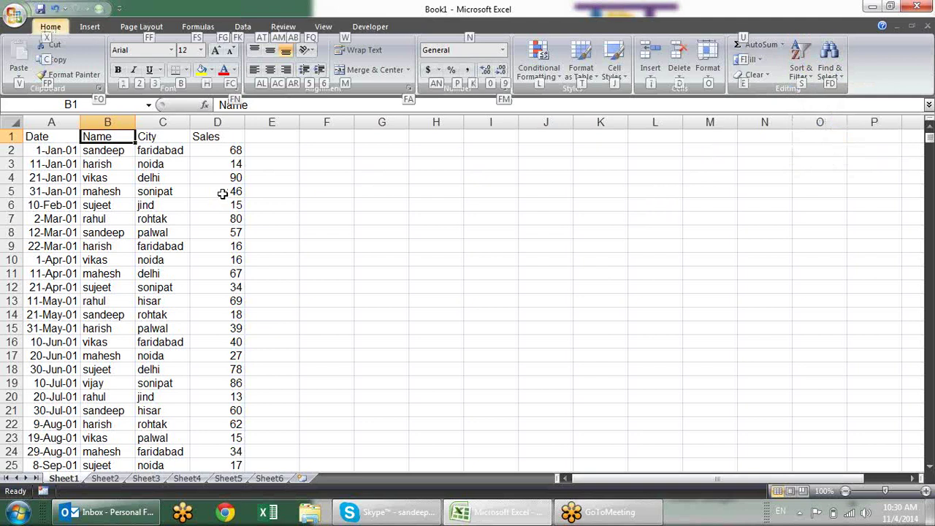
{"action": "key", "text": "s"}
{"action": "key", "text": "f"}
{"action": "key", "text": "alt"}
{"action": "key", "text": "h"}
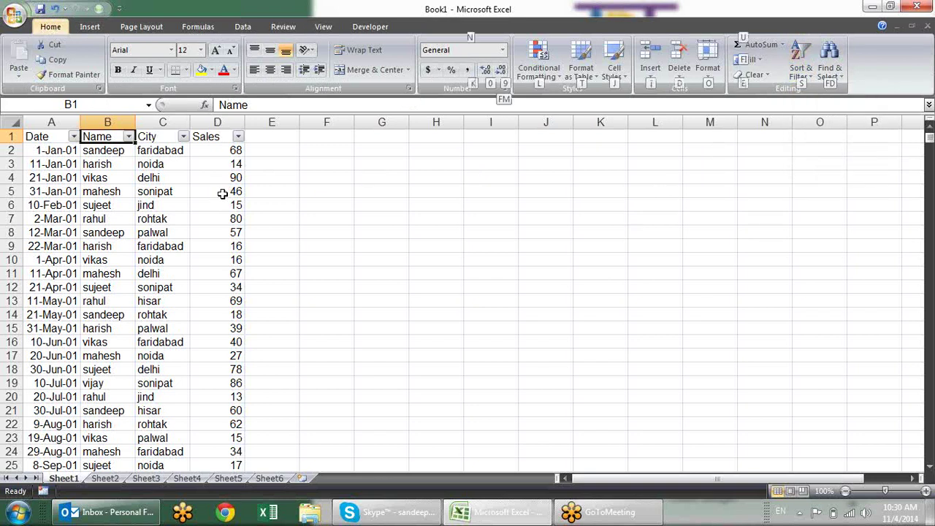
{"action": "key", "text": "s"}
{"action": "key", "text": "f"}
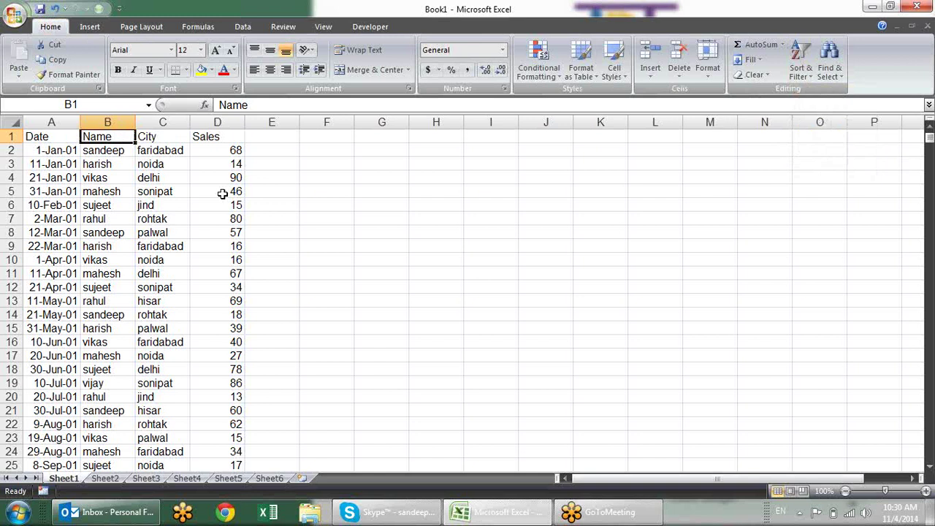
Toggle the filter repeatedly with Ctrl+Shift+L and Alt, D, F, ending with it off
{"action": "key", "text": "ctrl+shift+l"}
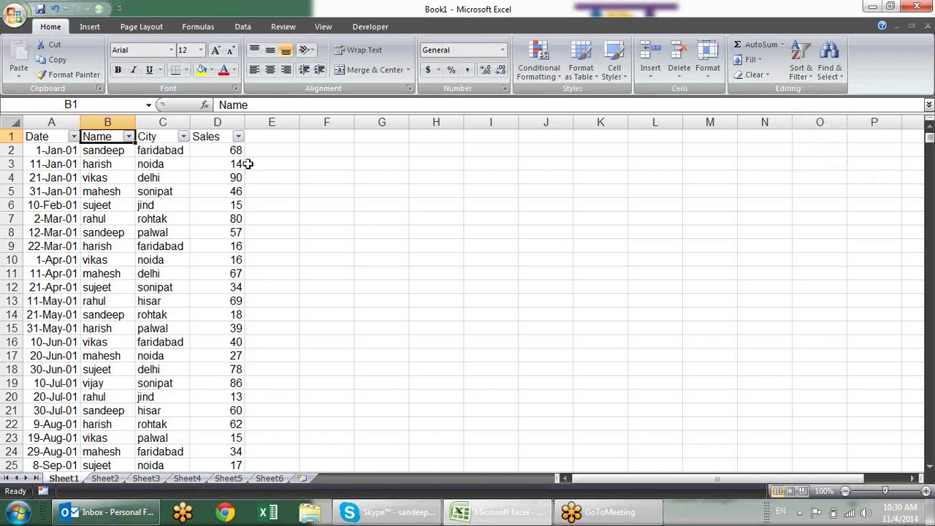
{"action": "key", "text": "ctrl+shift+l"}
{"action": "key", "text": "alt"}
{"action": "key", "text": "d"}
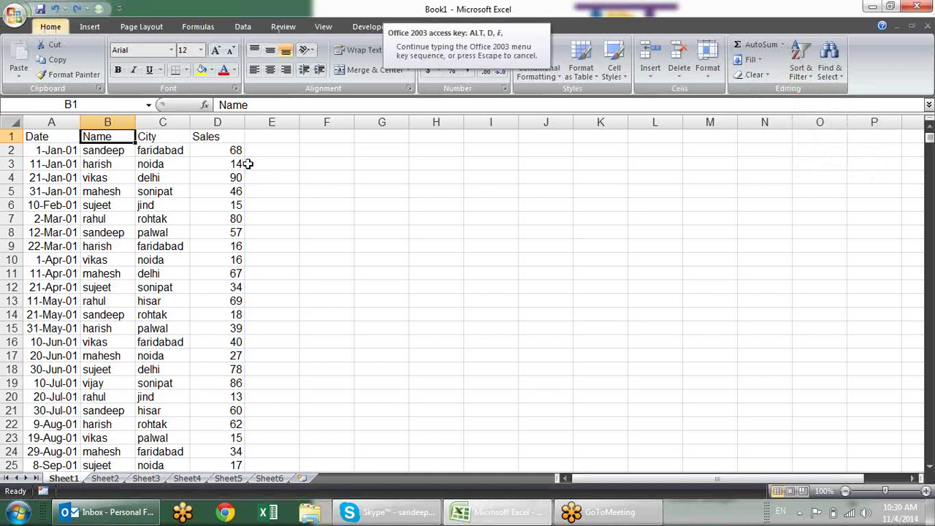
{"action": "key", "text": "f"}
{"action": "key", "text": "f"}
{"action": "key", "text": "alt"}
{"action": "key", "text": "d"}
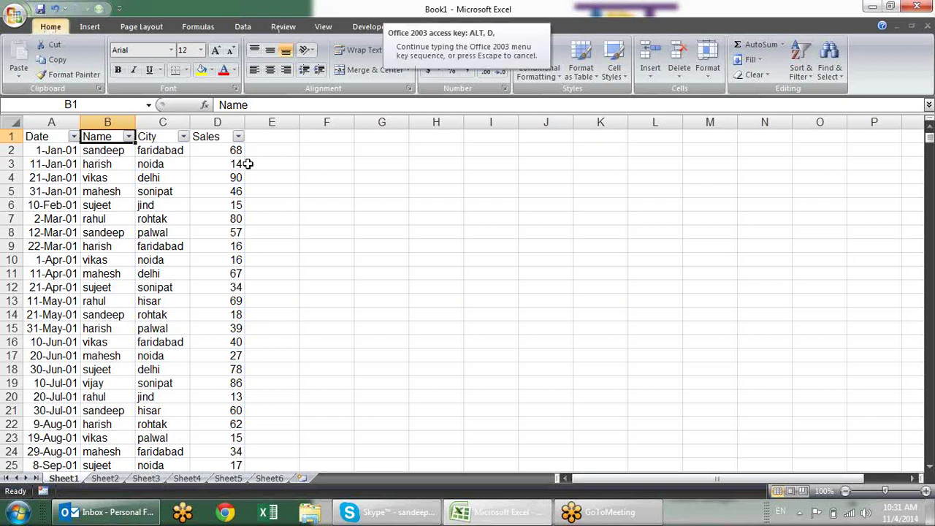
{"action": "key", "text": "f"}
{"action": "key", "text": "f"}
{"action": "key", "text": "alt"}
{"action": "key", "text": "d"}
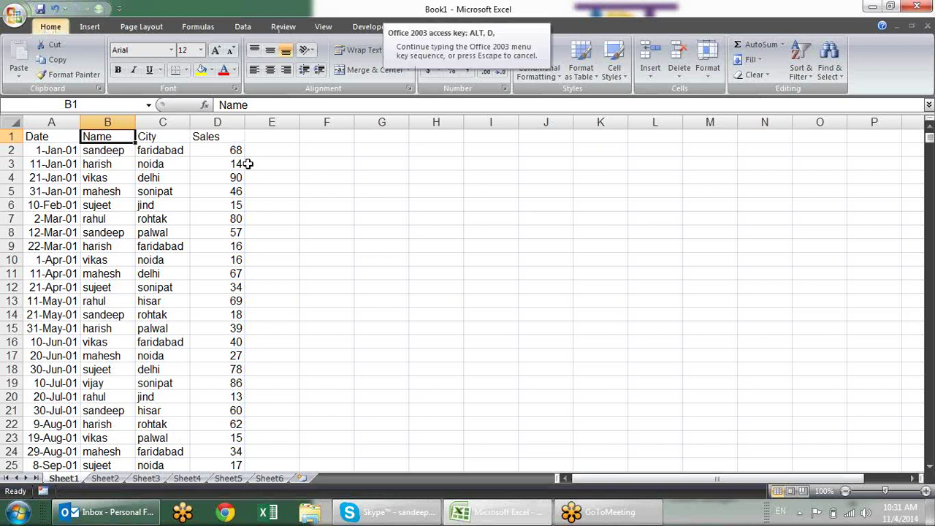
{"action": "key", "text": "f"}
{"action": "key", "text": "f"}
{"action": "key", "text": "alt"}
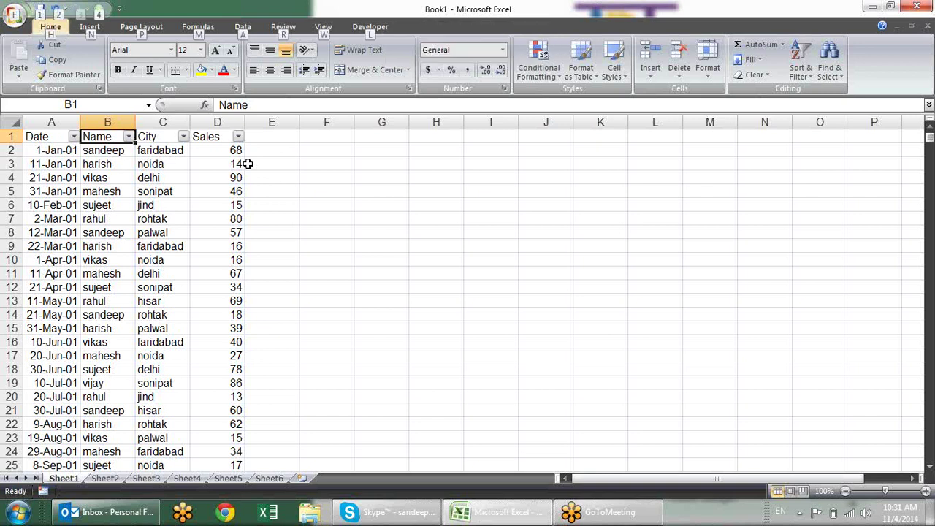
{"action": "key", "text": "d"}
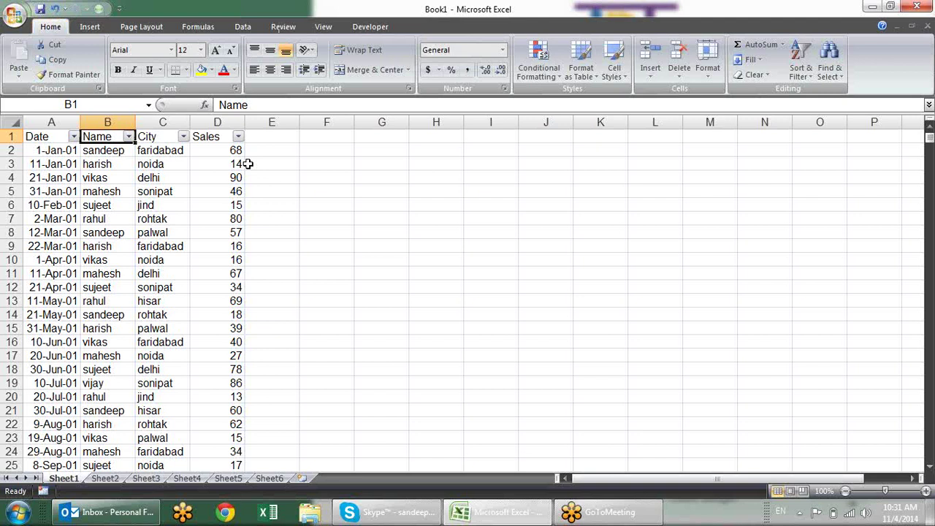
{"action": "key", "text": "f"}
{"action": "key", "text": "f"}
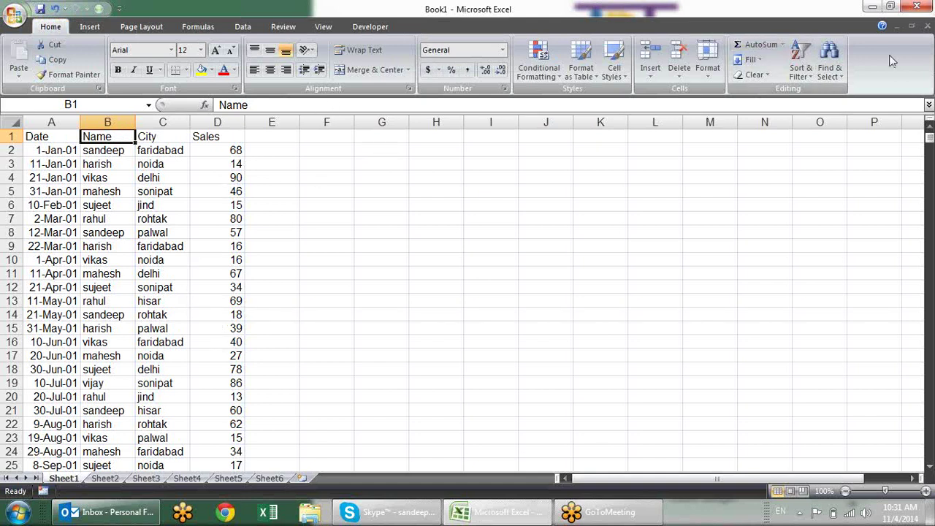
Sort the table by Name A to Z, then Z to A so vikas rows lead
{"action": "left_click", "coordinate": [286, 177]}
{"action": "left_click", "coordinate": [136, 164]}
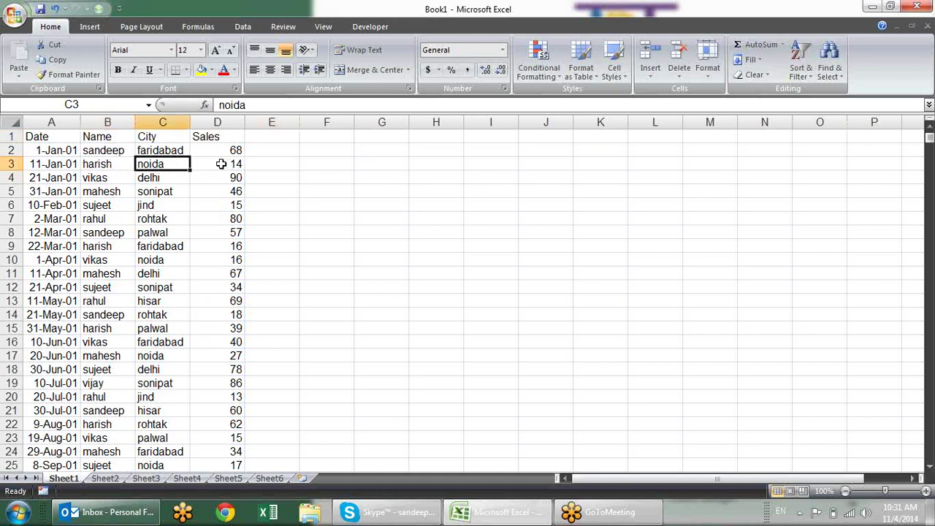
{"action": "left_click", "coordinate": [99, 164]}
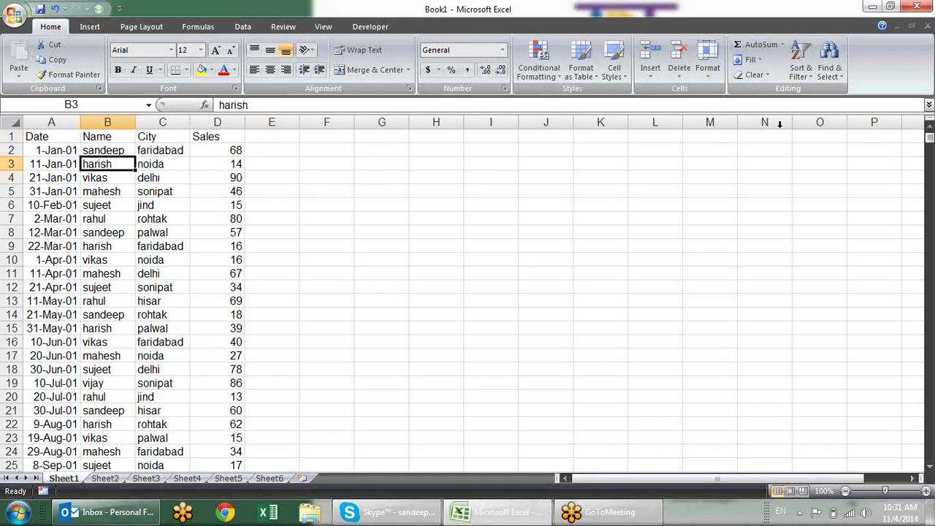
{"action": "left_click", "coordinate": [793, 71]}
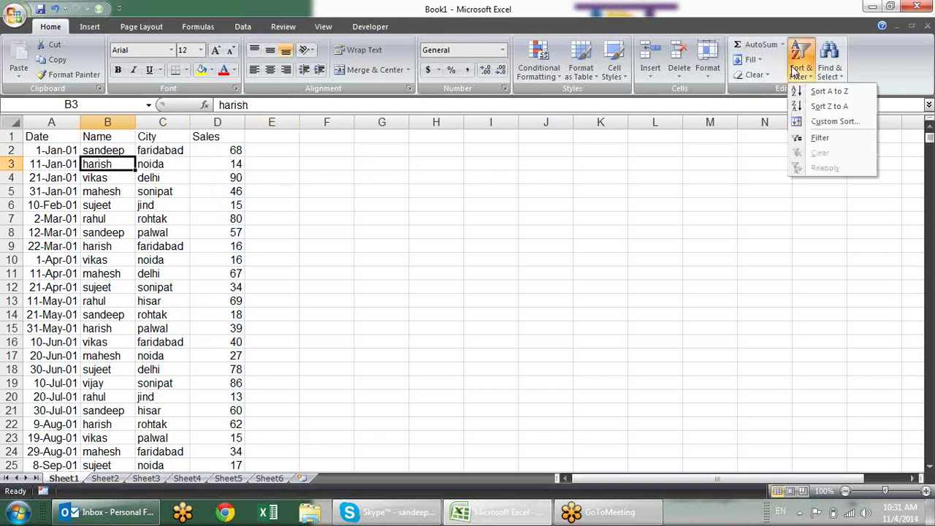
{"action": "left_click", "coordinate": [842, 95]}
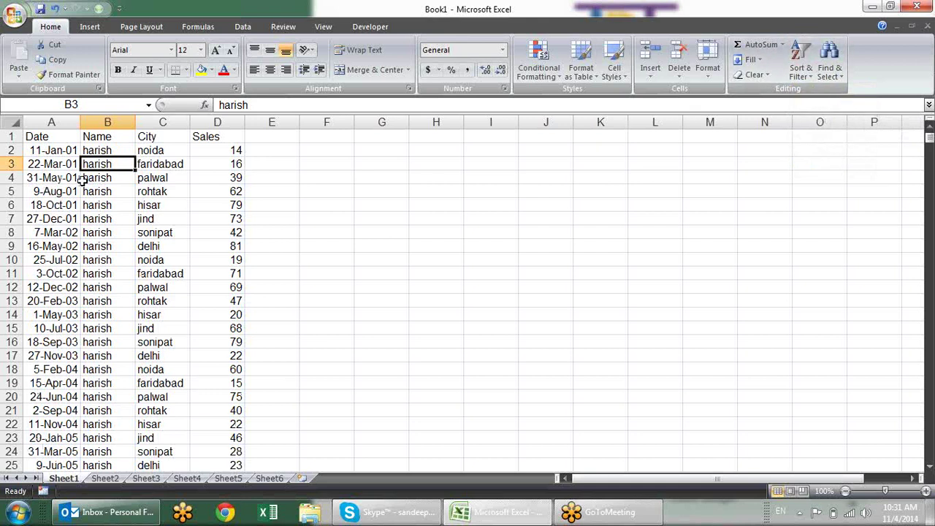
{"action": "left_click", "coordinate": [800, 62]}
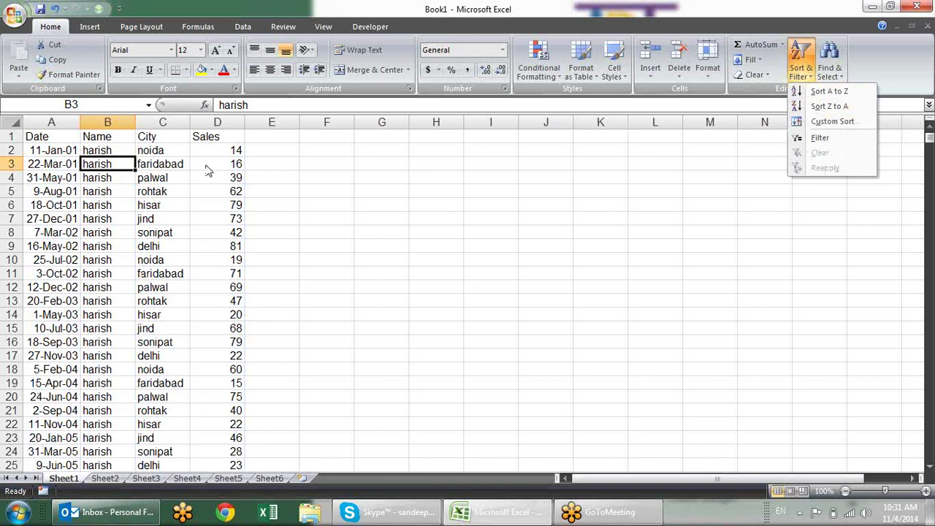
{"action": "left_click", "coordinate": [826, 109]}
{"action": "left_click", "coordinate": [382, 259]}
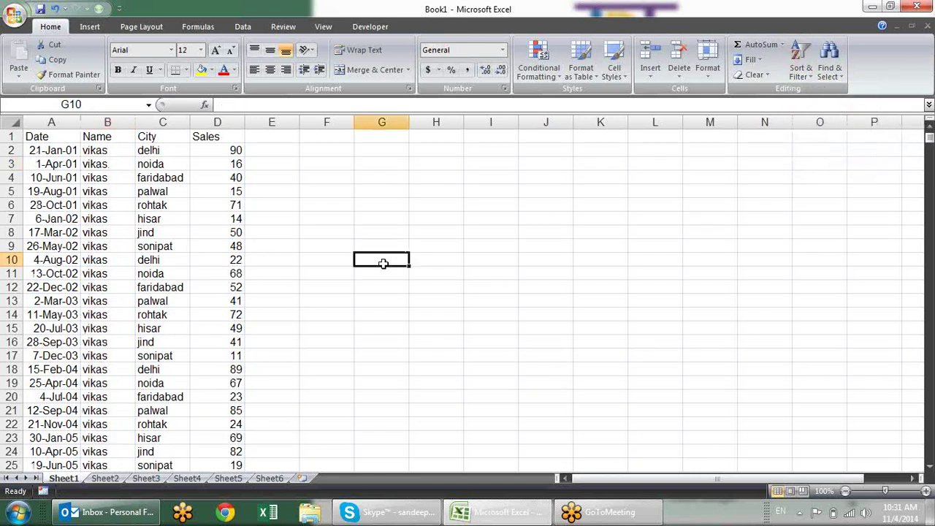
{"action": "left_click", "coordinate": [114, 117]}
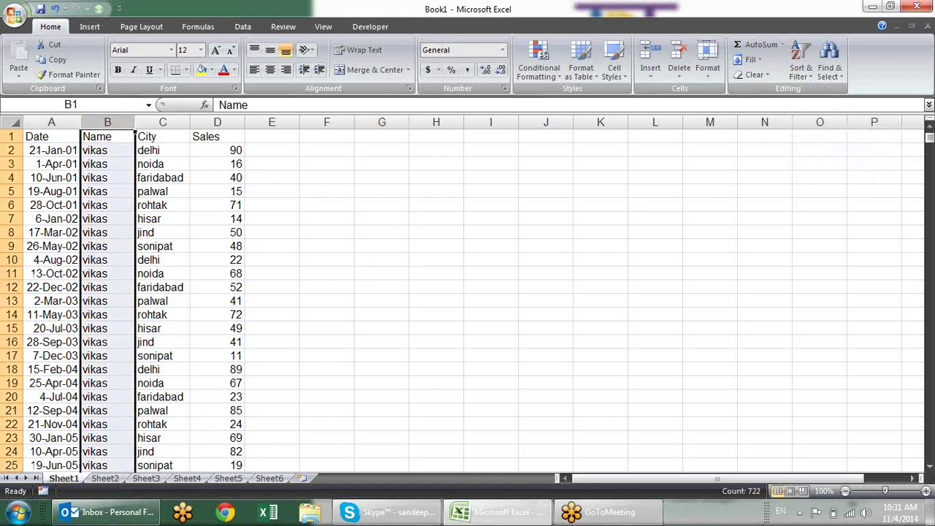
{"action": "left_click", "coordinate": [807, 79]}
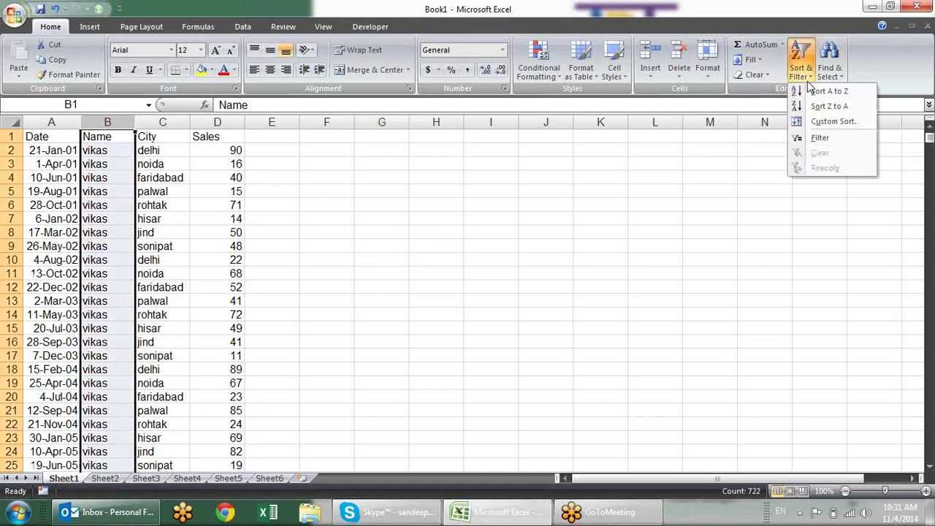
{"action": "left_click", "coordinate": [824, 92]}
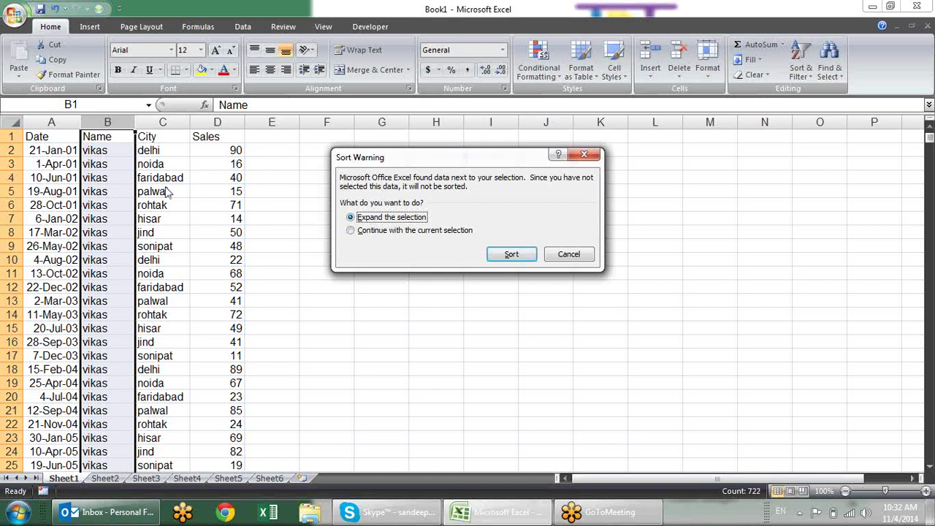
{"action": "left_click", "coordinate": [587, 255]}
{"action": "left_click", "coordinate": [307, 168]}
{"action": "left_click", "coordinate": [153, 150]}
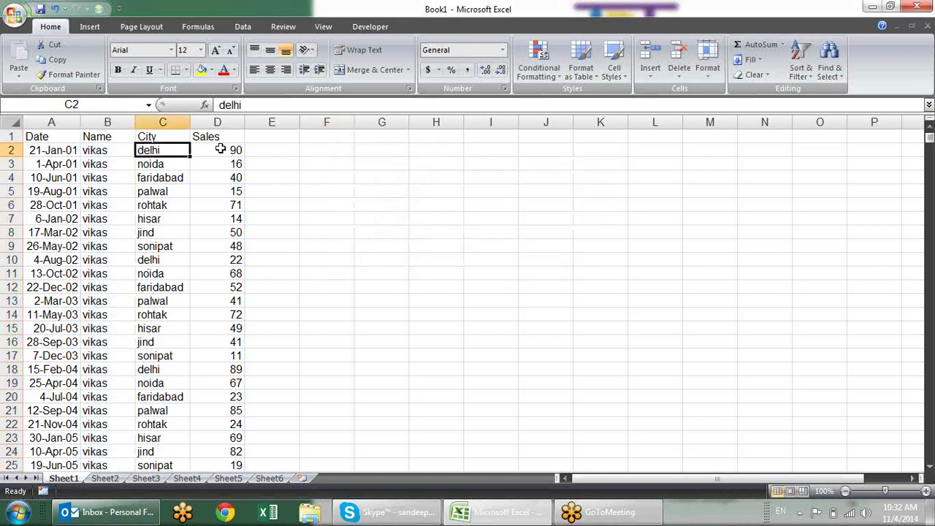
{"action": "left_click", "coordinate": [117, 165]}
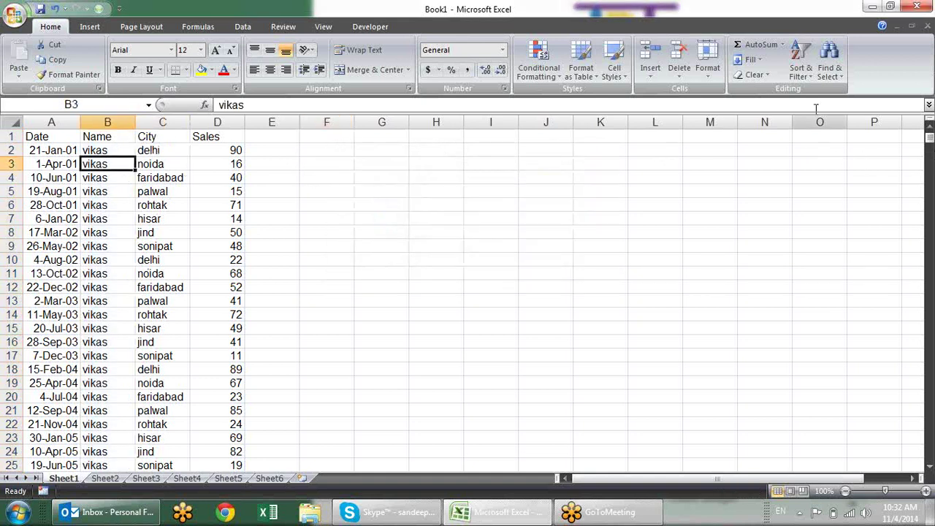
{"action": "left_click", "coordinate": [801, 66]}
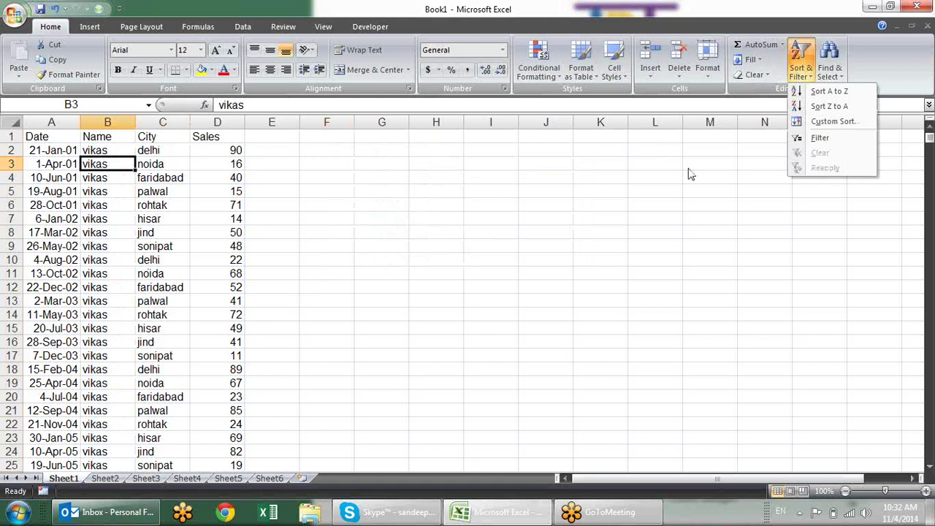
{"action": "left_click", "coordinate": [212, 173]}
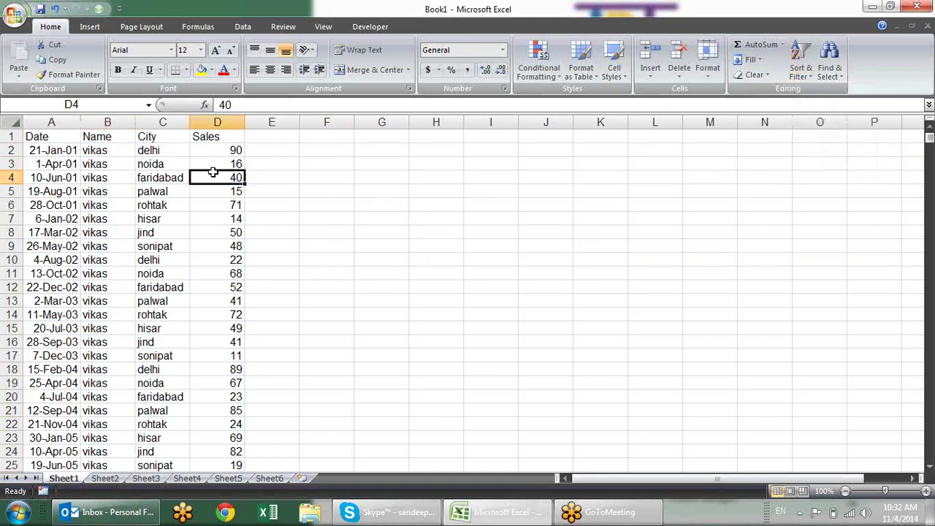
{"action": "left_click", "coordinate": [801, 64]}
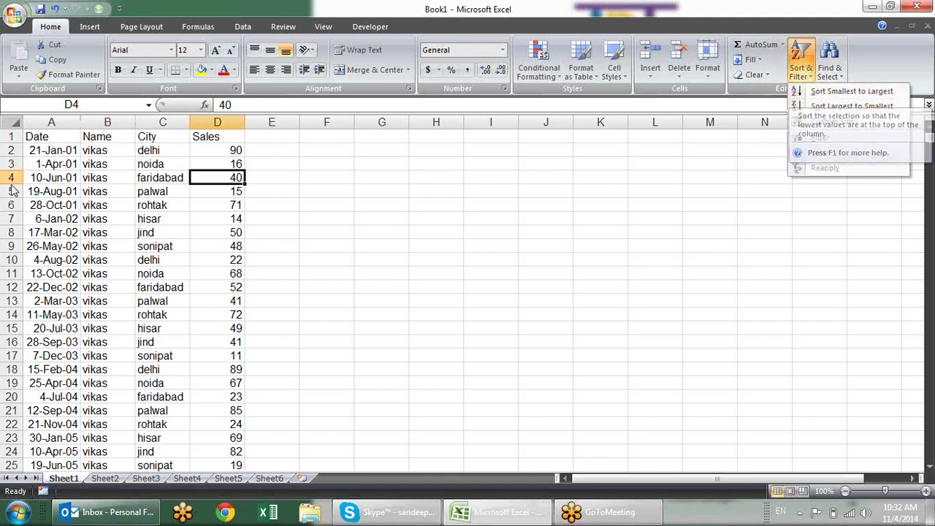
Select the date in cell A5 and display the Sort & Filter date sort options
{"action": "left_click", "coordinate": [65, 187]}
{"action": "left_click", "coordinate": [62, 188]}
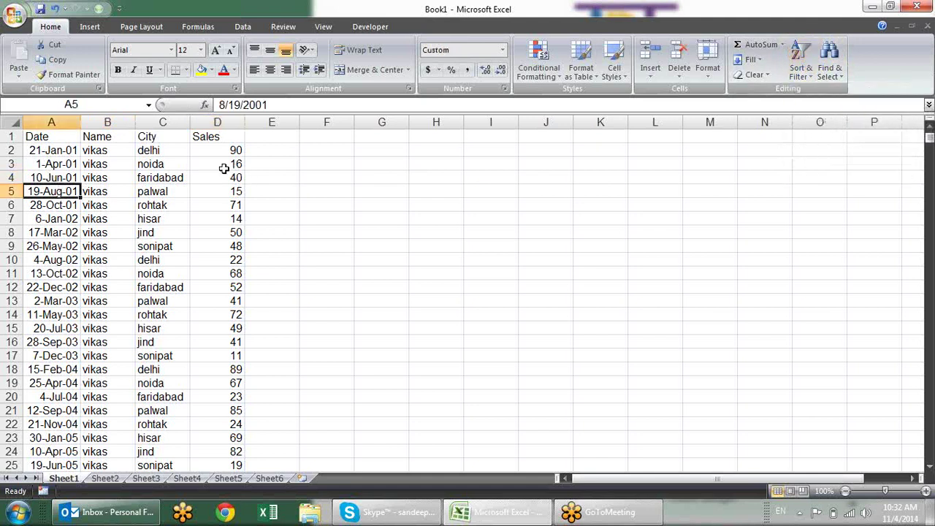
{"action": "left_click", "coordinate": [800, 64]}
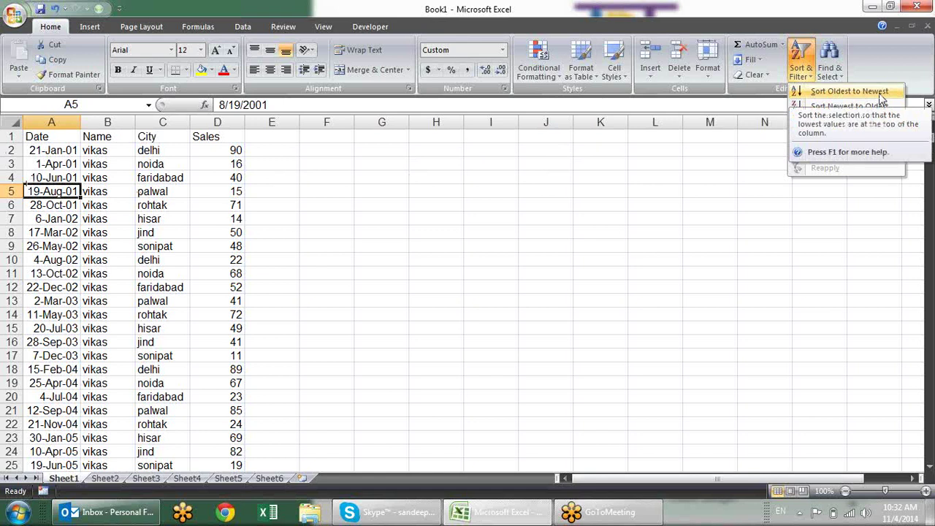
Sort by Date oldest to newest, then newest to oldest, then back to oldest first
{"action": "left_click", "coordinate": [842, 93]}
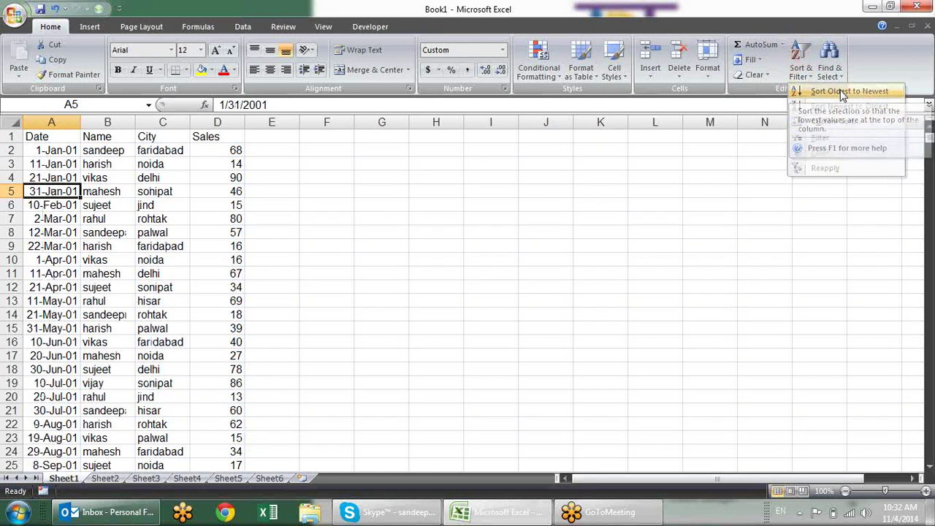
{"action": "left_click", "coordinate": [801, 78]}
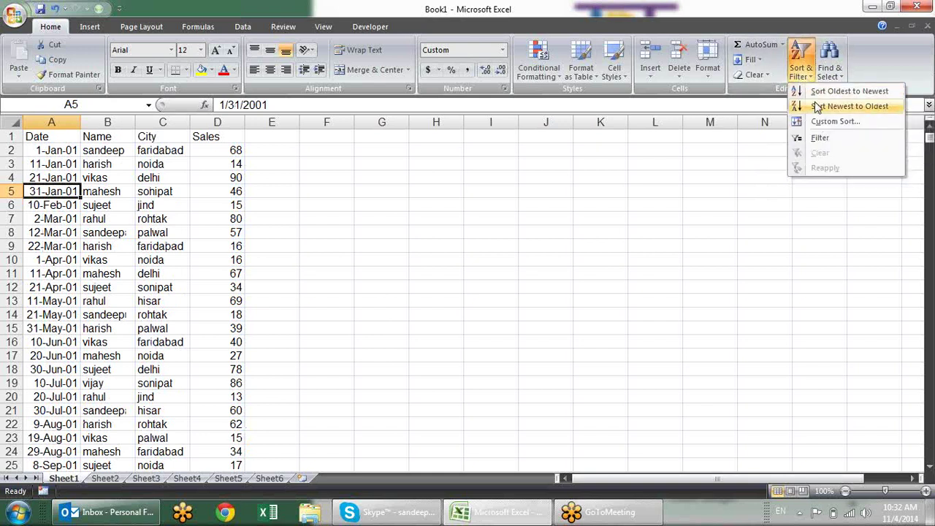
{"action": "left_click", "coordinate": [816, 104]}
{"action": "left_click", "coordinate": [800, 66]}
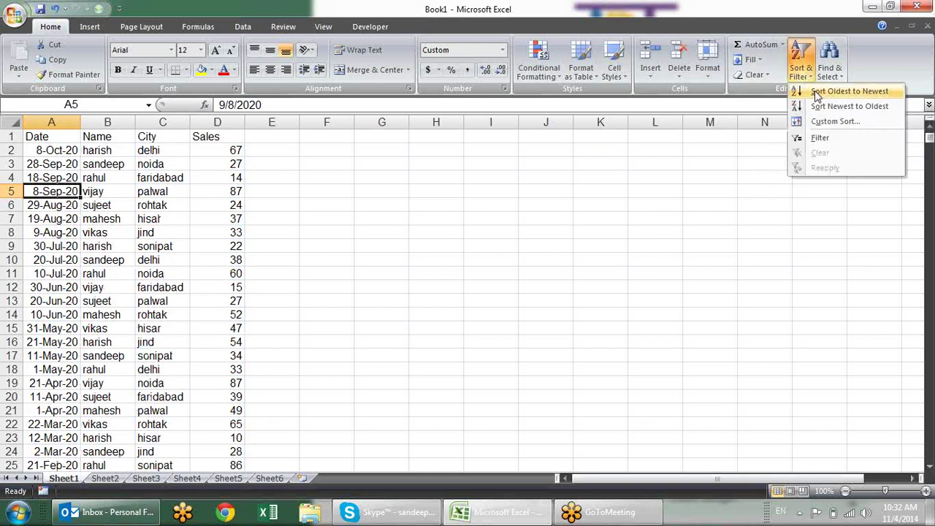
{"action": "left_click", "coordinate": [833, 91]}
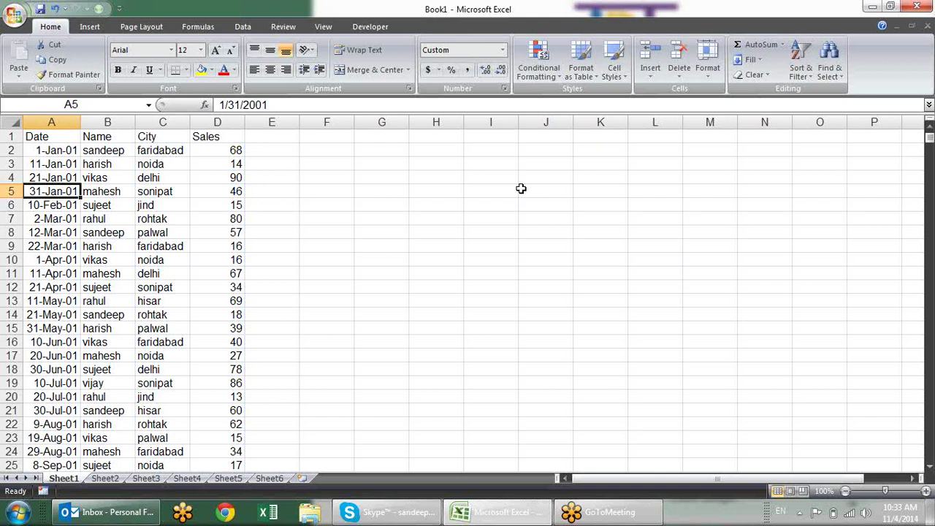
Select the whole table, then pick a Name cell and reopen the Sort & Filter menu
{"action": "key", "text": "ctrl+a"}
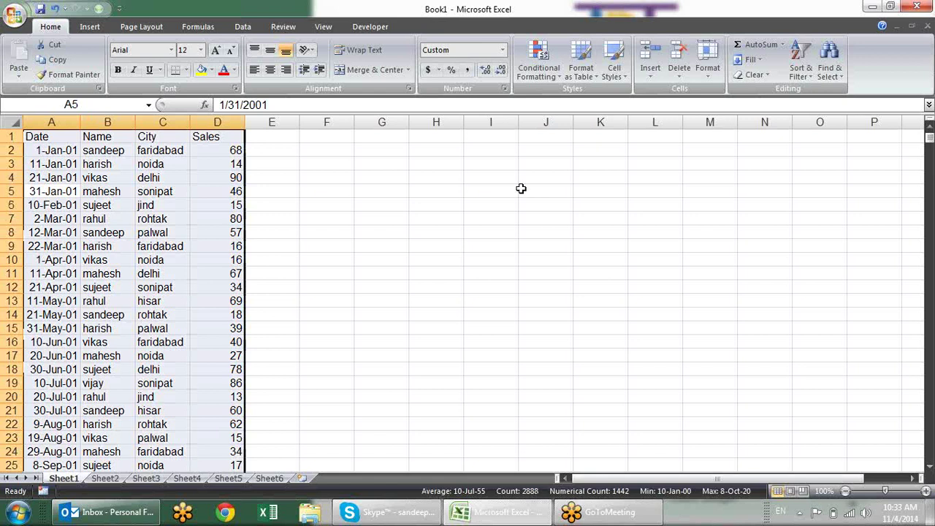
{"action": "left_click", "coordinate": [346, 220]}
{"action": "left_click", "coordinate": [49, 178]}
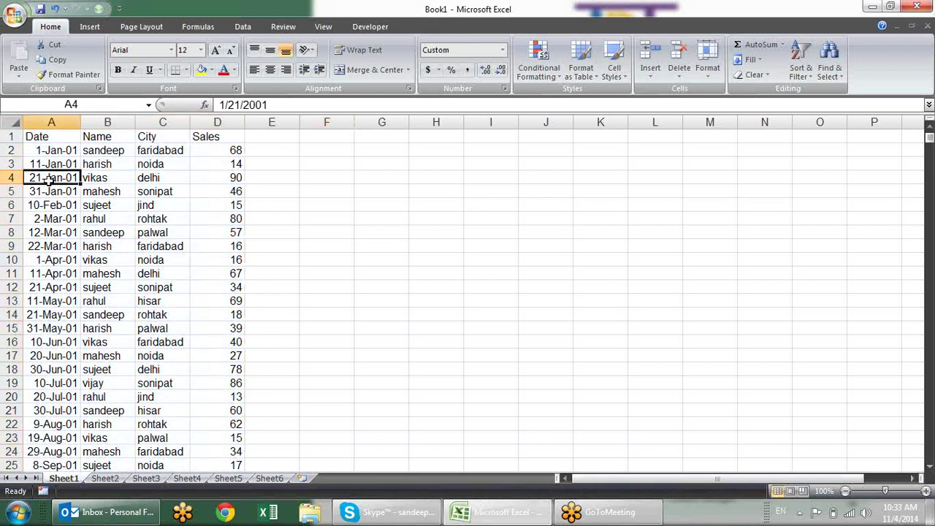
{"action": "left_click", "coordinate": [99, 175]}
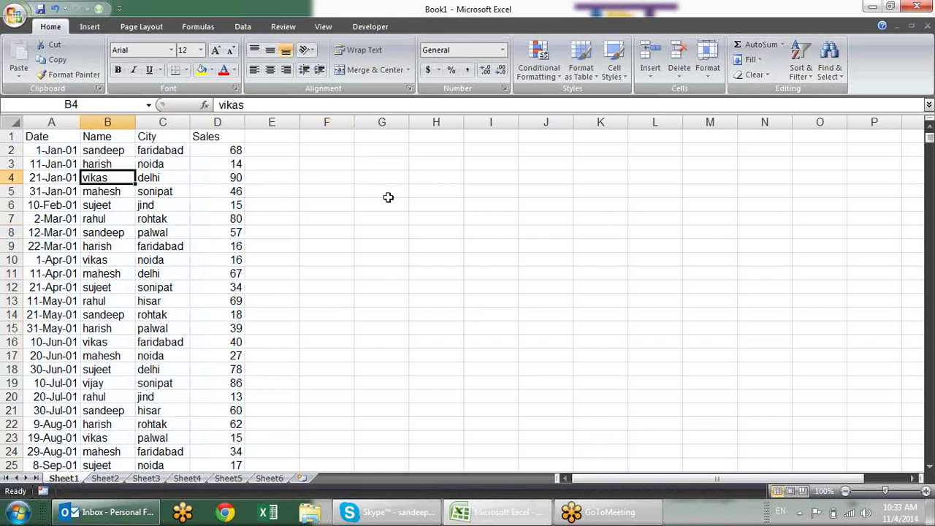
{"action": "left_click", "coordinate": [799, 77]}
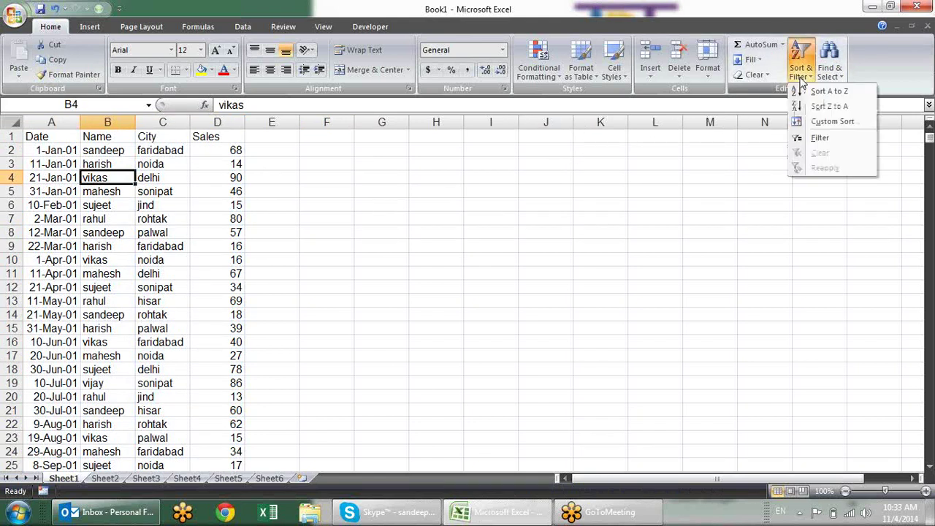
In Custom Sort, keep 'My data has headers', sort first by Name A to Z, and add a level
{"action": "left_click", "coordinate": [823, 123]}
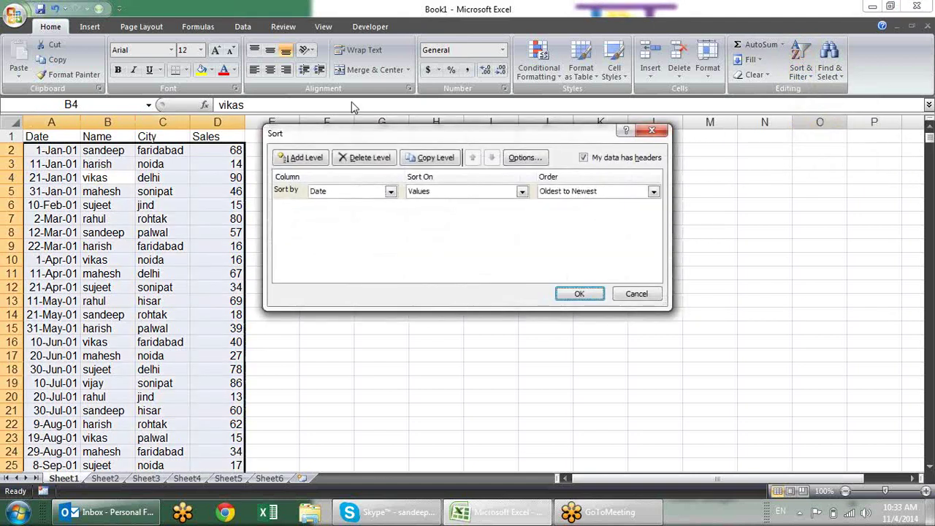
{"action": "mouse_move", "coordinate": [372, 136]}
{"action": "left_mouse_down"}
{"action": "mouse_move", "coordinate": [395, 150]}
{"action": "mouse_move", "coordinate": [395, 141]}
{"action": "left_mouse_up"}
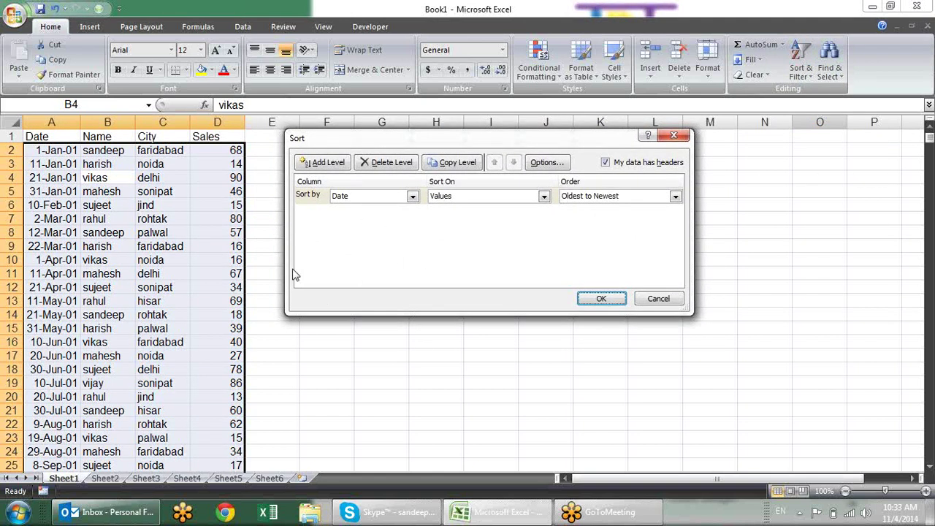
{"action": "left_click", "coordinate": [315, 198]}
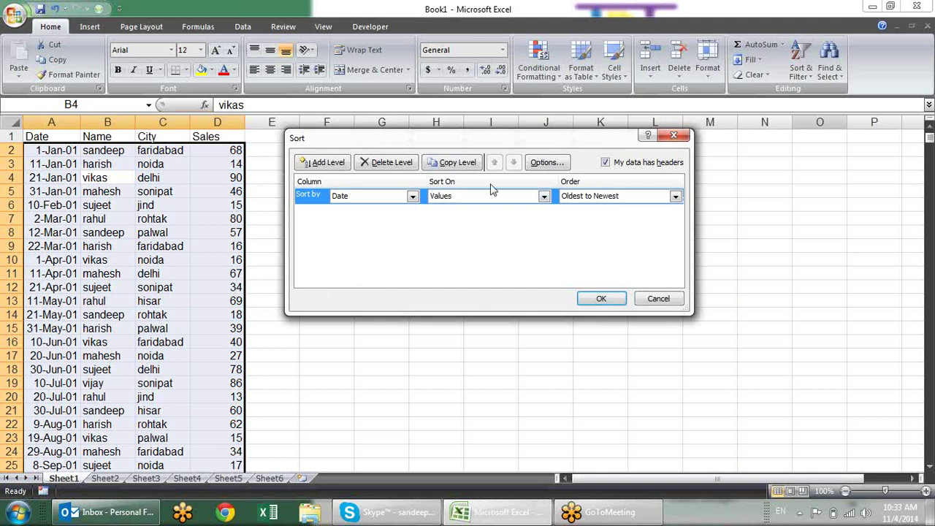
{"action": "left_click", "coordinate": [412, 196]}
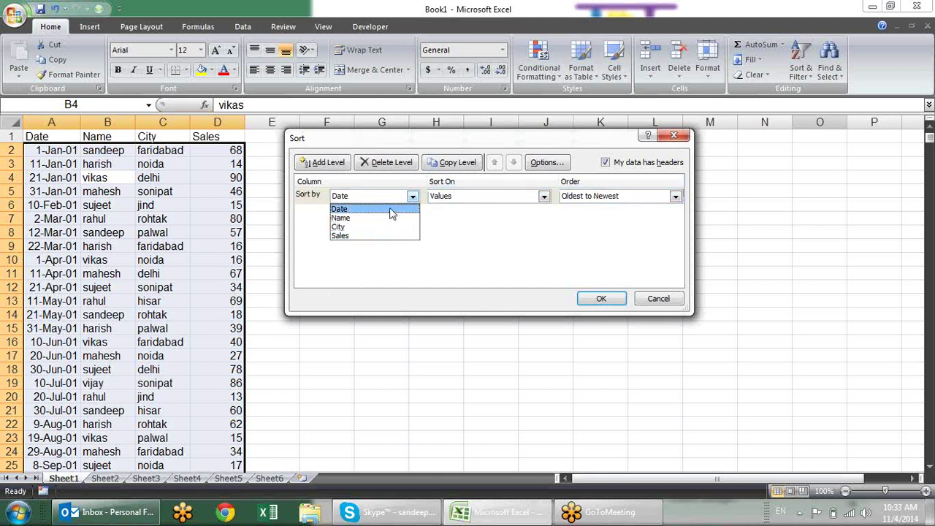
{"action": "left_click", "coordinate": [569, 237]}
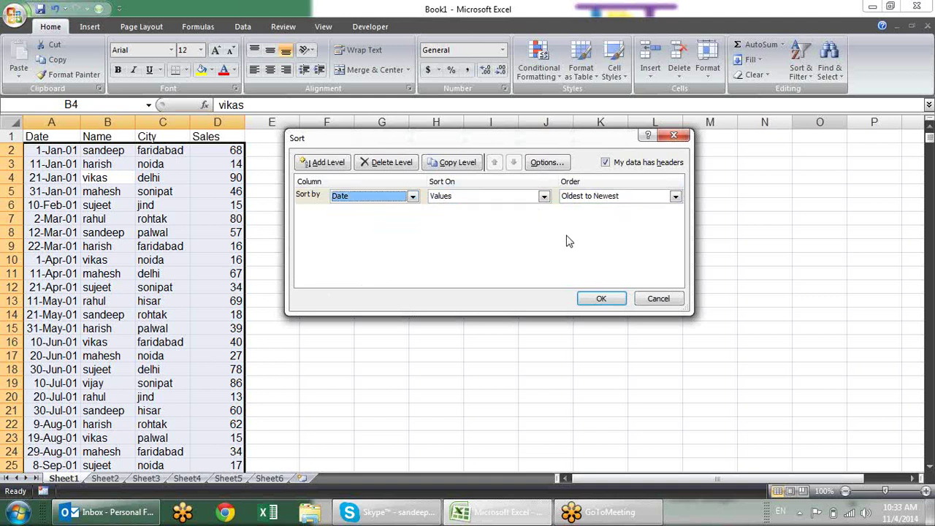
{"action": "left_click", "coordinate": [606, 162]}
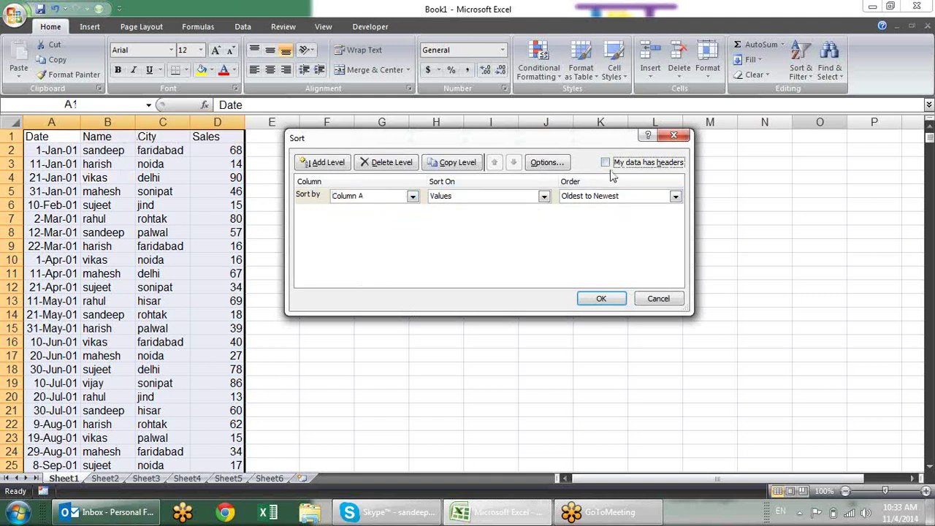
{"action": "left_click", "coordinate": [412, 197]}
{"action": "left_click", "coordinate": [590, 242]}
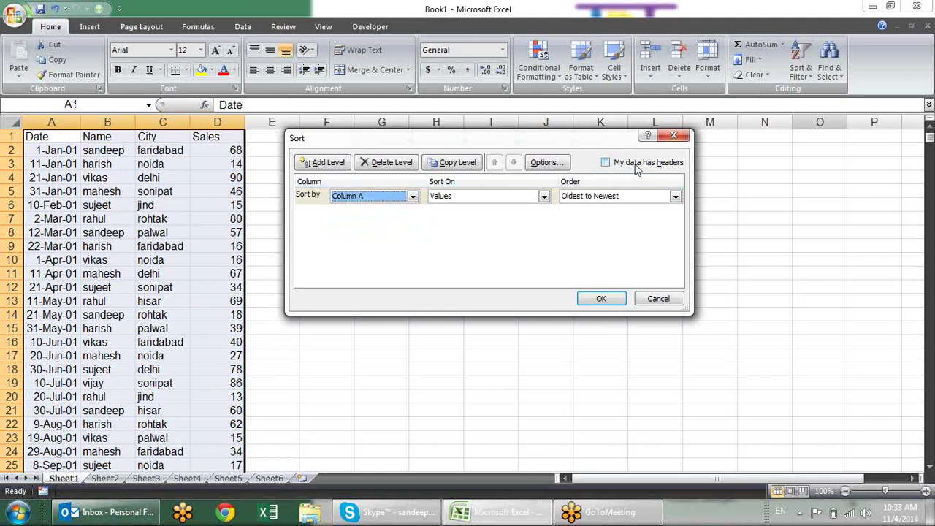
{"action": "left_click", "coordinate": [635, 168]}
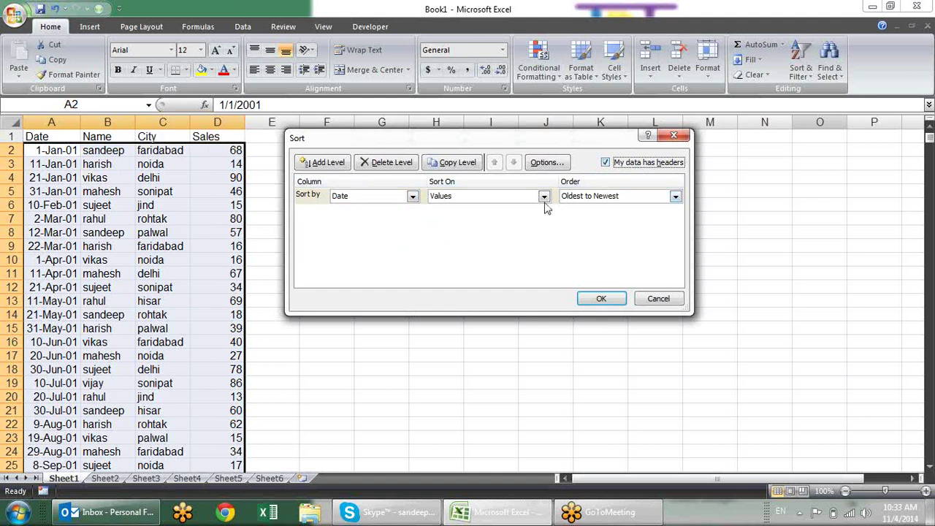
{"action": "left_click", "coordinate": [410, 198]}
{"action": "left_click", "coordinate": [402, 218]}
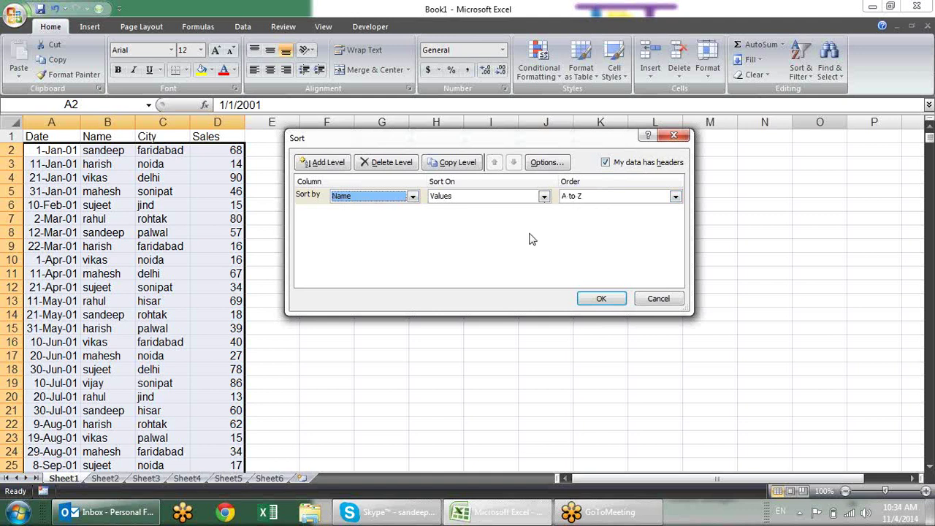
{"action": "left_click", "coordinate": [313, 163]}
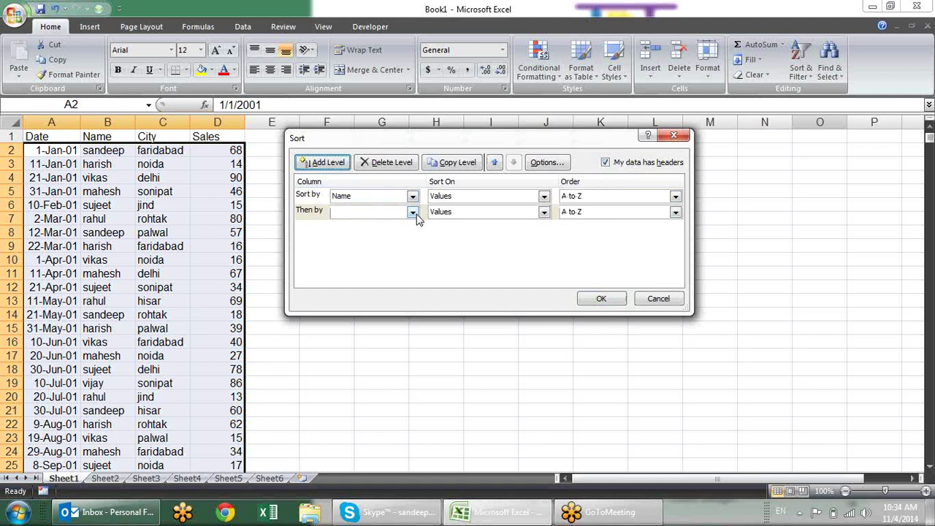
Add City A to Z and Sales Largest to Smallest as further levels and apply the sort
{"action": "left_click", "coordinate": [412, 212]}
{"action": "left_click", "coordinate": [397, 241]}
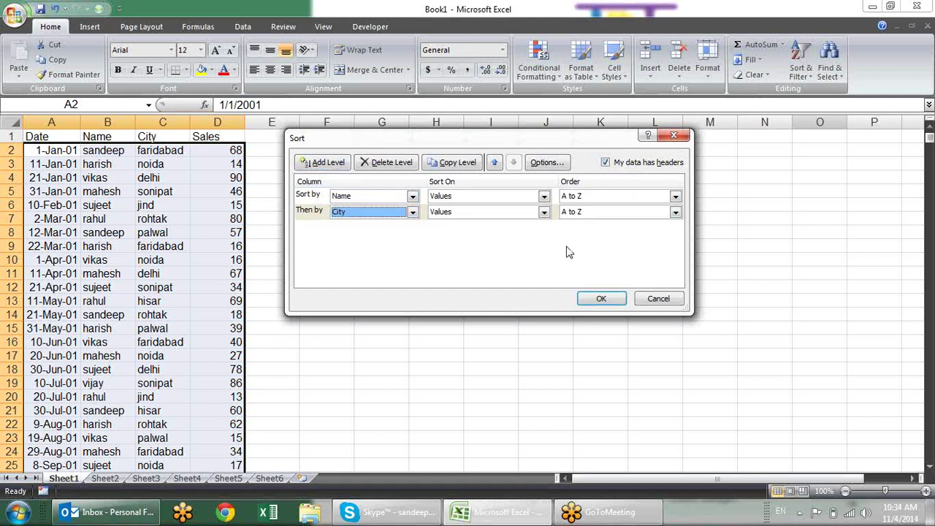
{"action": "left_click", "coordinate": [305, 168]}
{"action": "left_click", "coordinate": [413, 228]}
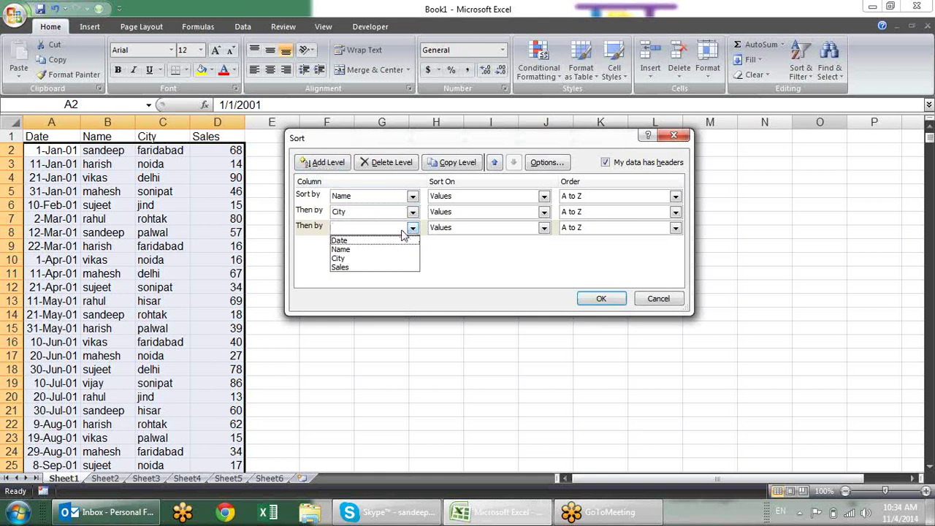
{"action": "left_click", "coordinate": [385, 267]}
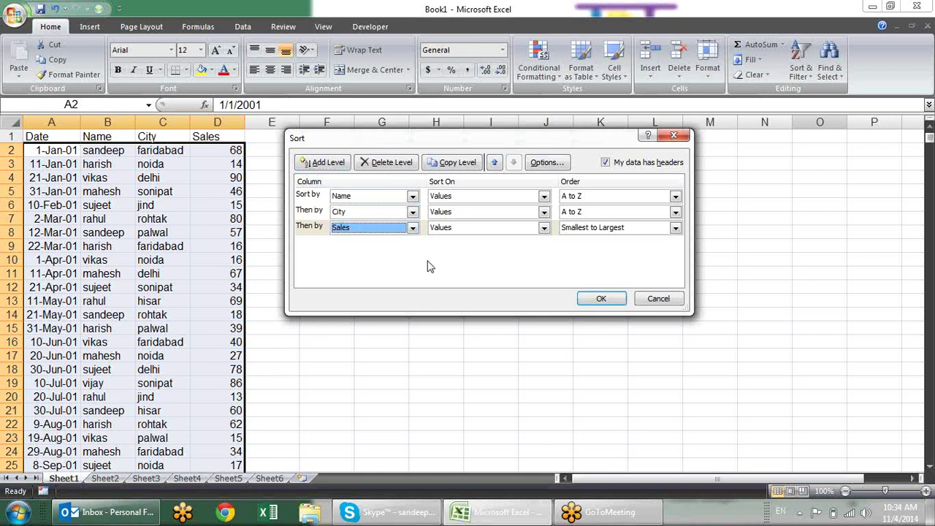
{"action": "left_click", "coordinate": [675, 228]}
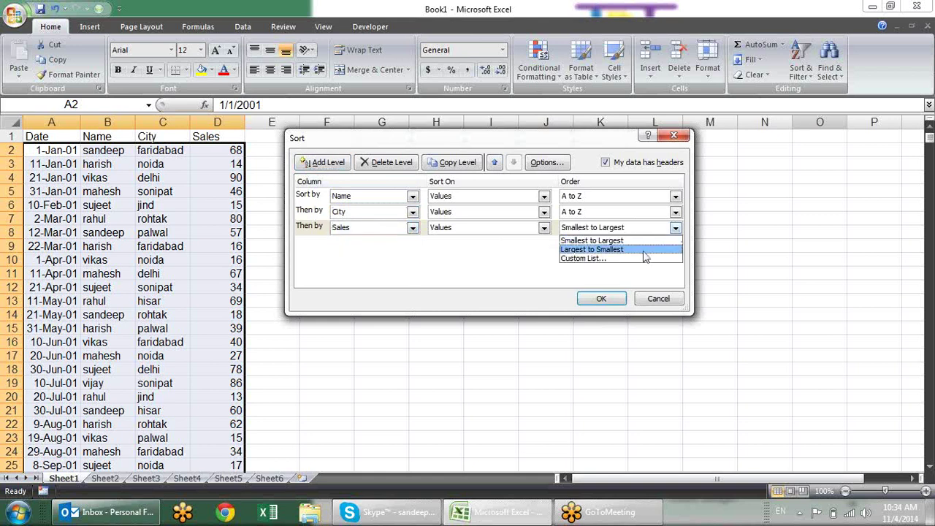
{"action": "left_click", "coordinate": [645, 250]}
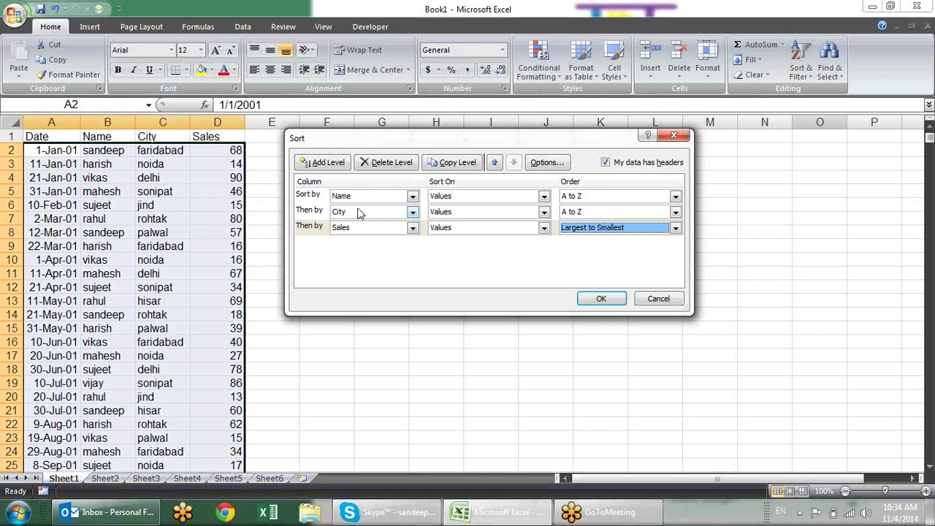
{"action": "left_click", "coordinate": [612, 302]}
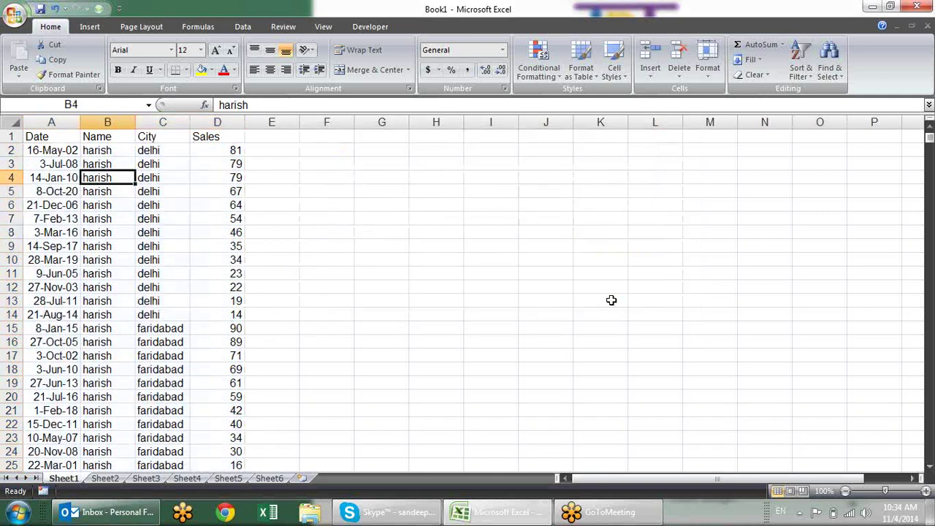
{"action": "left_click", "coordinate": [410, 218]}
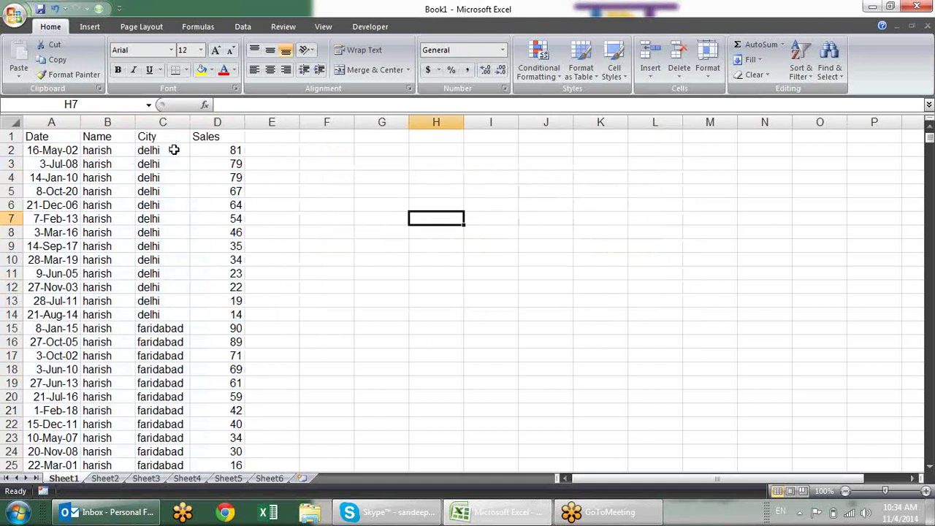
{"action": "left_click_drag", "start_coordinate": [172, 148], "coordinate": [138, 296]}
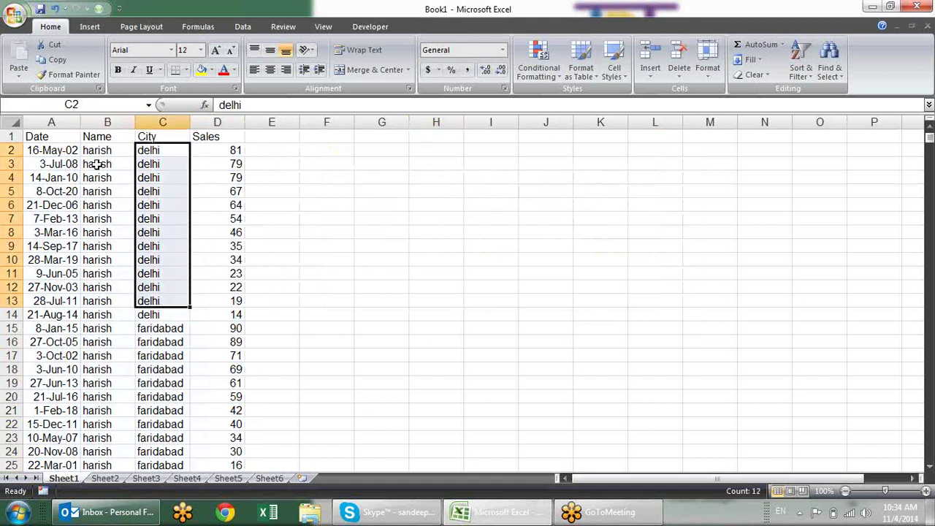
{"action": "left_click_drag", "start_coordinate": [95, 164], "coordinate": [106, 403]}
{"action": "left_click_drag", "start_coordinate": [157, 231], "coordinate": [157, 246]}
{"action": "left_click_drag", "start_coordinate": [159, 355], "coordinate": [160, 369]}
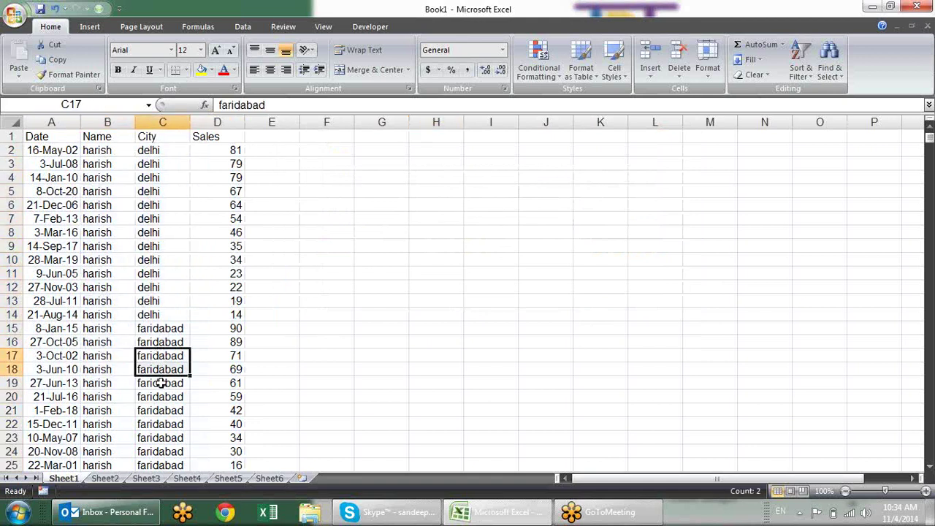
{"action": "left_click", "coordinate": [170, 189]}
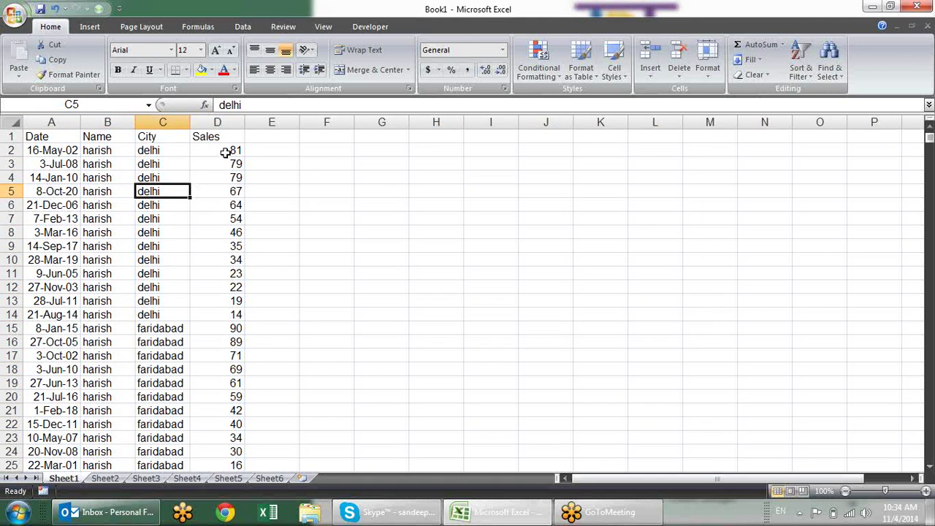
{"action": "left_click_drag", "start_coordinate": [224, 152], "coordinate": [210, 313]}
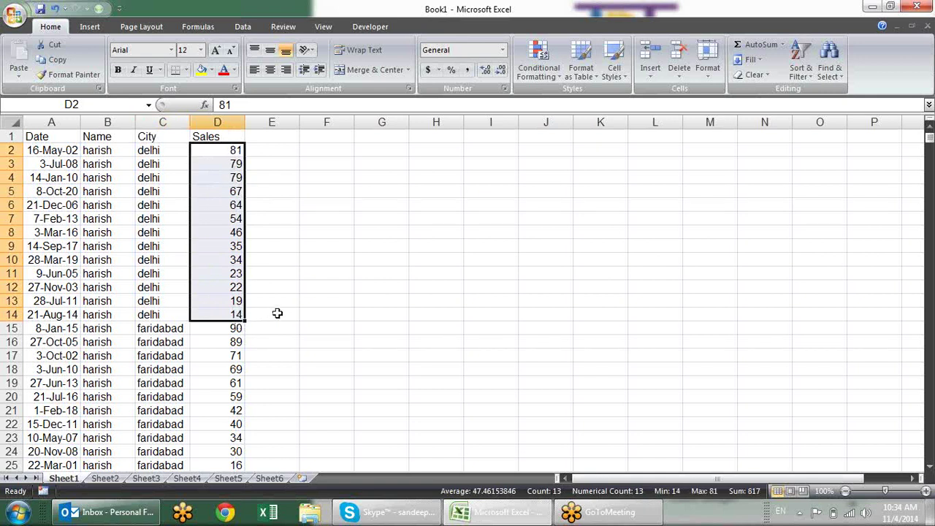
{"action": "left_click", "coordinate": [277, 314]}
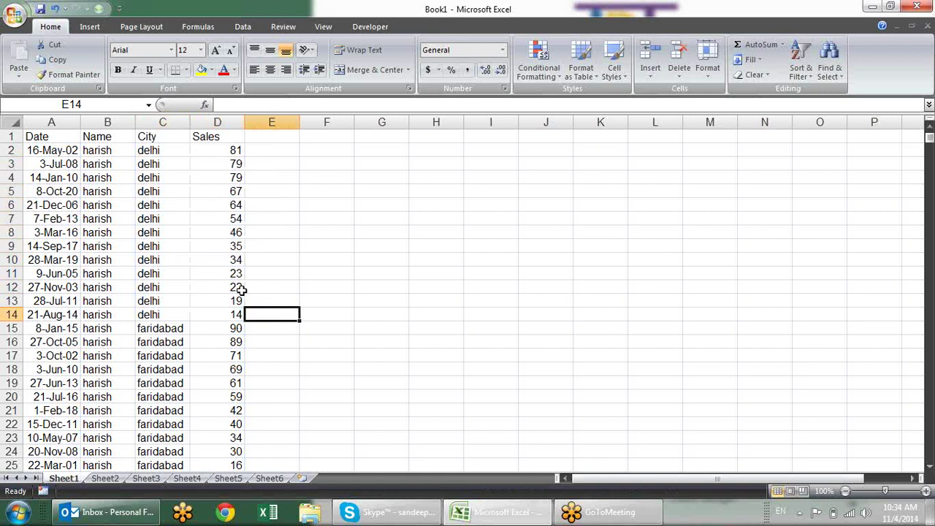
{"action": "left_click", "coordinate": [162, 243]}
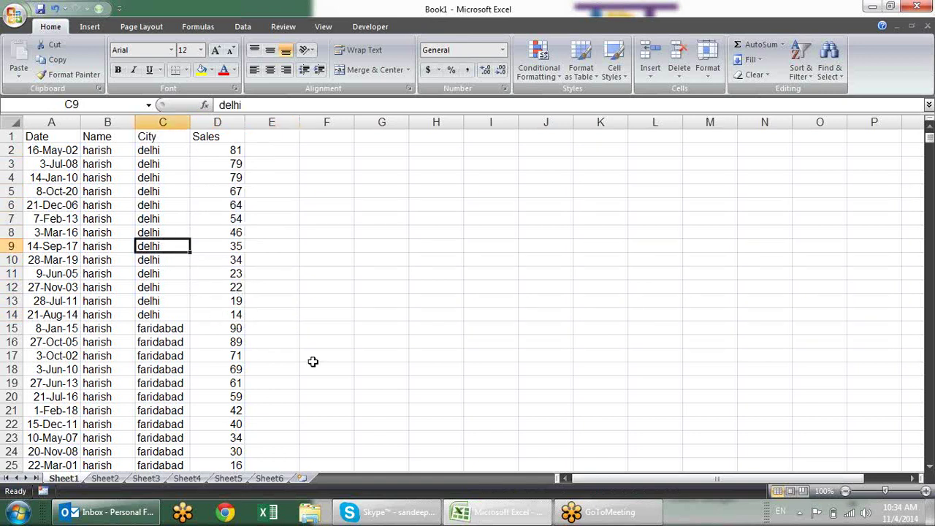
{"action": "left_click", "coordinate": [799, 79]}
{"action": "left_click", "coordinate": [835, 121]}
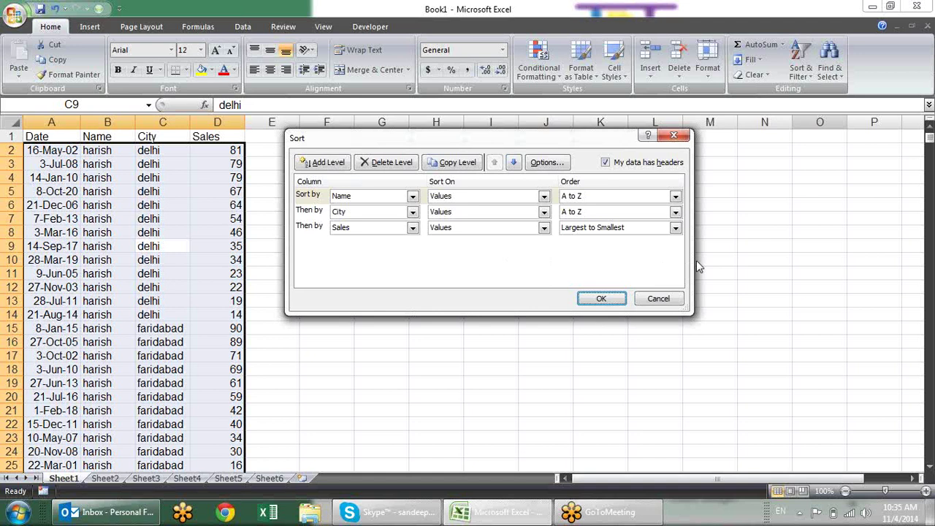
{"action": "left_click", "coordinate": [658, 299]}
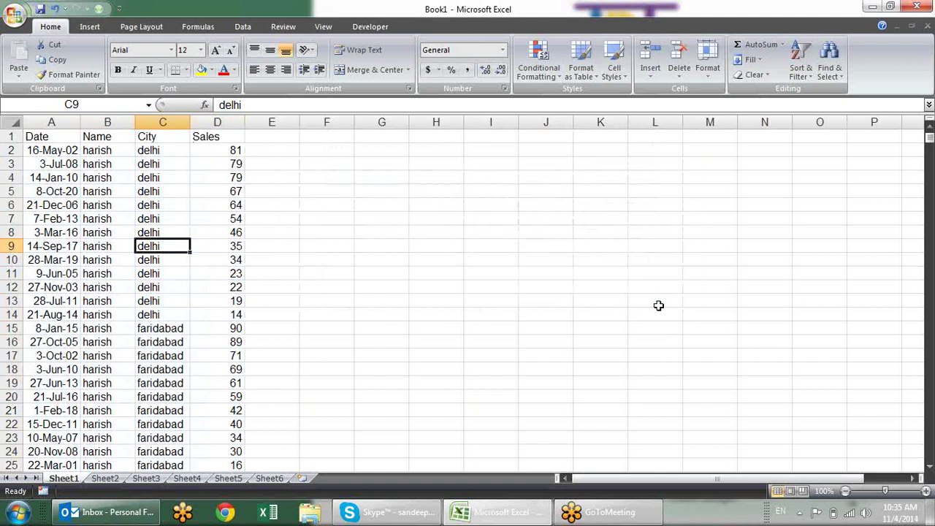
{"action": "key", "text": "F1"}
{"action": "type", "text": "limits"}
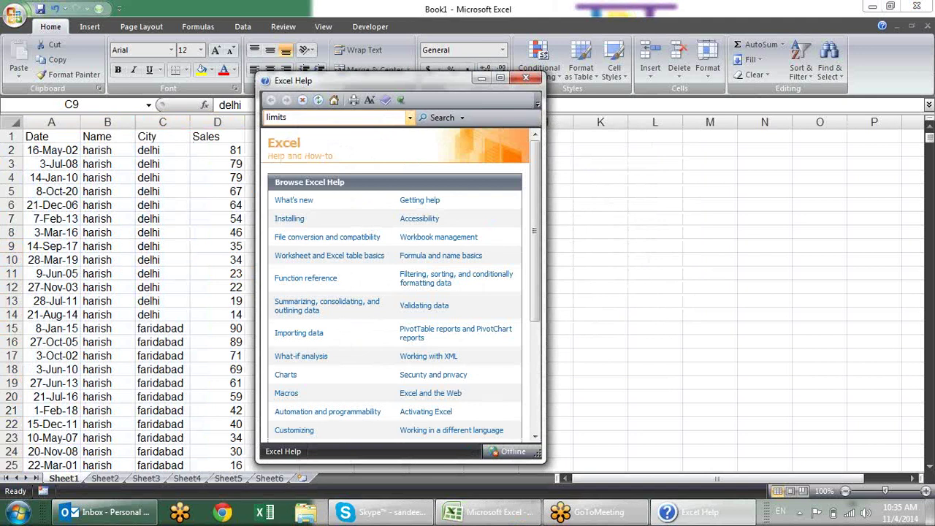
Search Help for 'limits' and open the Excel specifications and limits article full screen
{"action": "key", "text": "Return"}
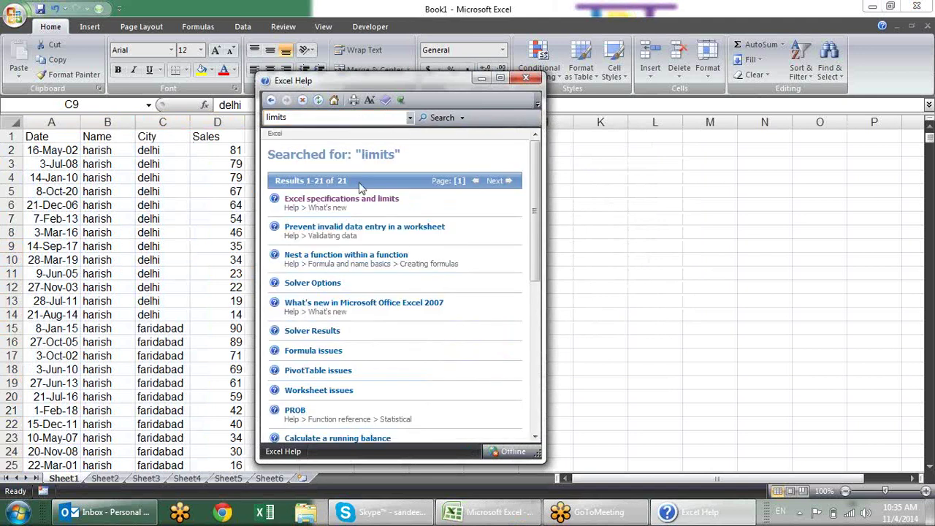
{"action": "left_click", "coordinate": [343, 200]}
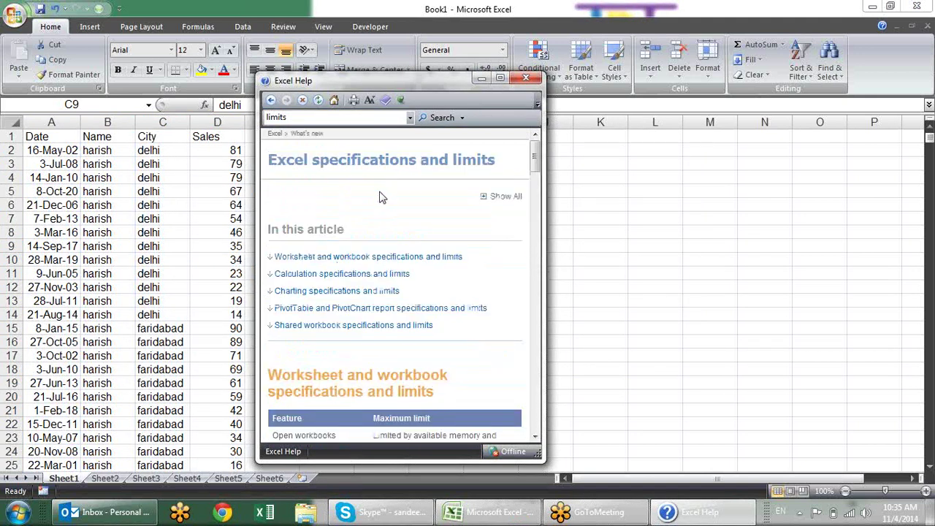
{"action": "left_click", "coordinate": [499, 78]}
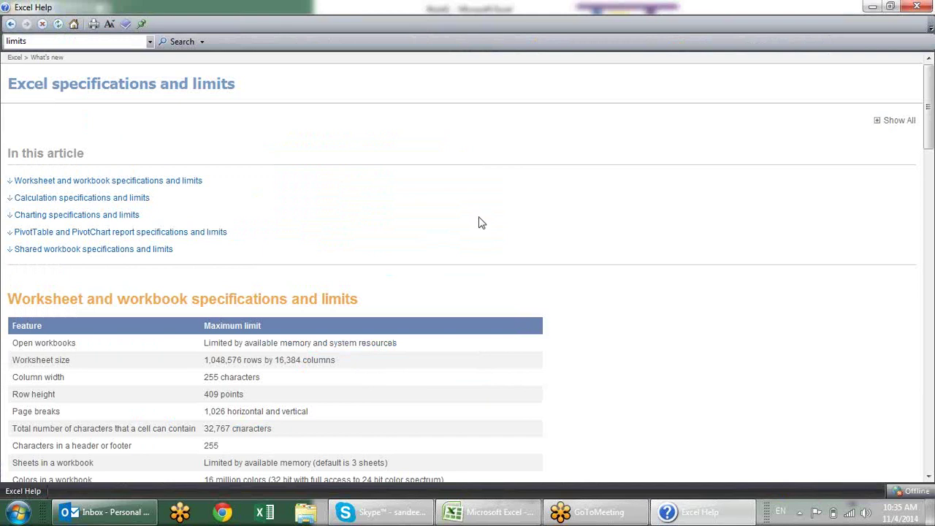
{"action": "scroll", "coordinate": [480, 224], "scroll_direction": "down", "scroll_amount": 3}
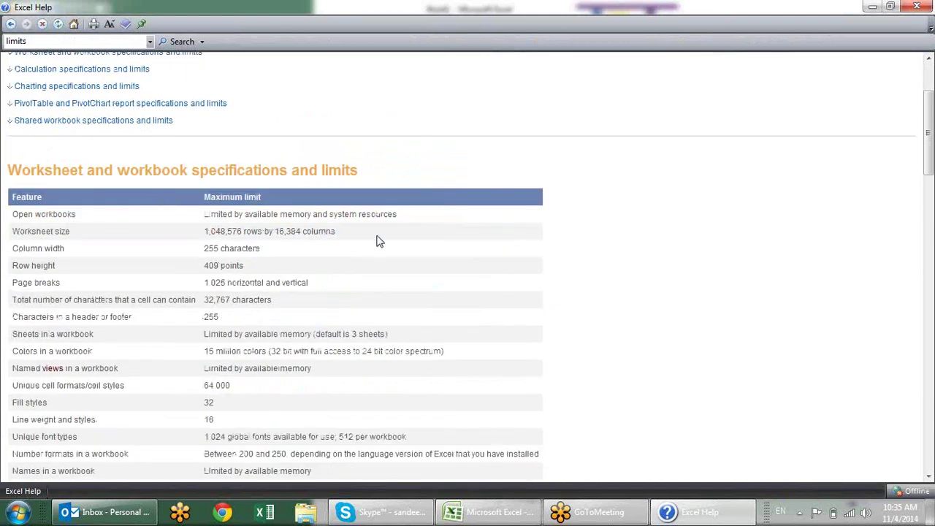
Highlight the 1,048,576 by 16,384 worksheet size, 255-character column width and 32,767 characters-per-cell limits
{"action": "left_click_drag", "start_coordinate": [204, 231], "coordinate": [322, 235]}
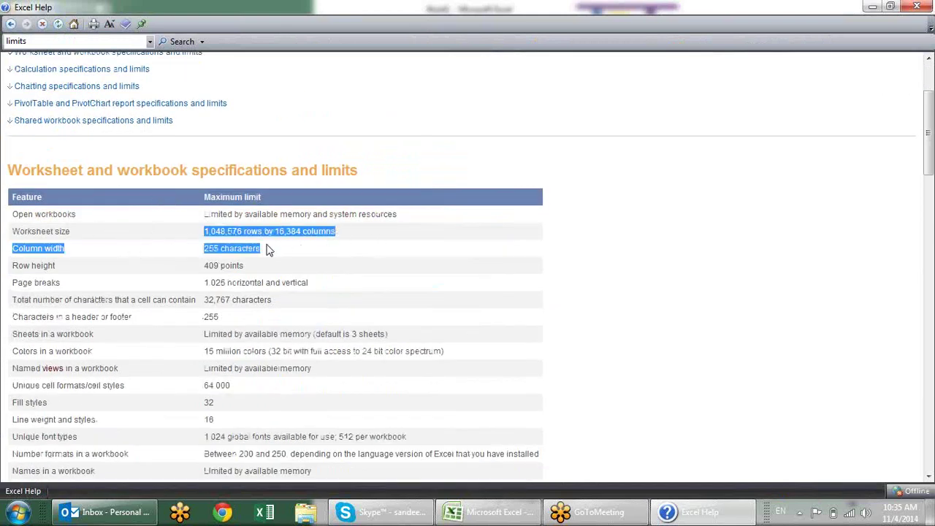
{"action": "left_click_drag", "start_coordinate": [205, 249], "coordinate": [260, 250]}
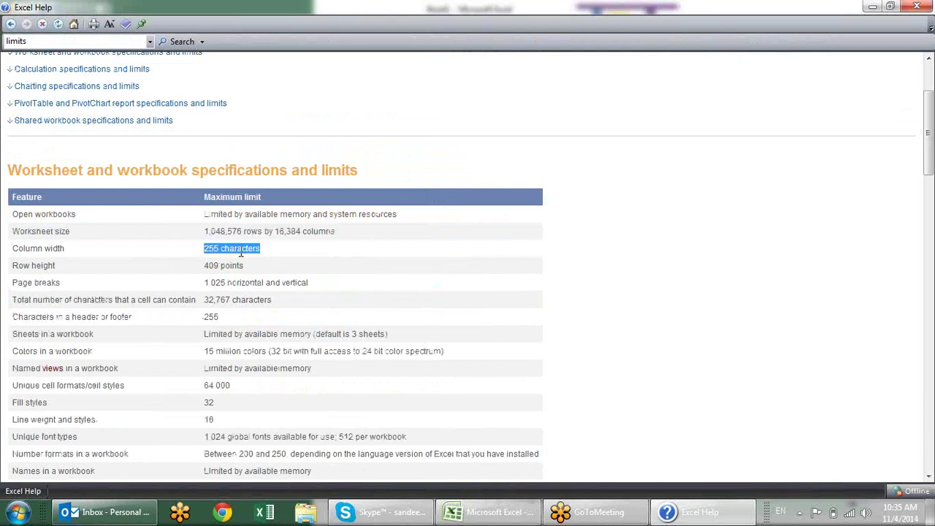
{"action": "mouse_move", "coordinate": [204, 265]}
{"action": "left_mouse_down"}
{"action": "mouse_move", "coordinate": [244, 267]}
{"action": "mouse_move", "coordinate": [271, 300]}
{"action": "left_mouse_up"}
{"action": "left_click", "coordinate": [334, 324]}
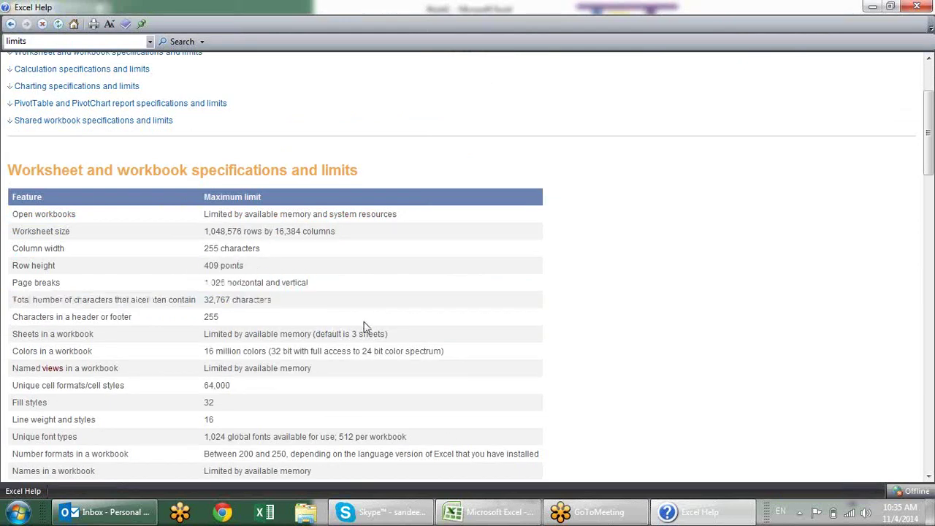
{"action": "mouse_move", "coordinate": [204, 299]}
{"action": "left_mouse_down"}
{"action": "mouse_move", "coordinate": [325, 309]}
{"action": "mouse_move", "coordinate": [204, 301]}
{"action": "left_mouse_up"}
{"action": "left_click", "coordinate": [325, 307]}
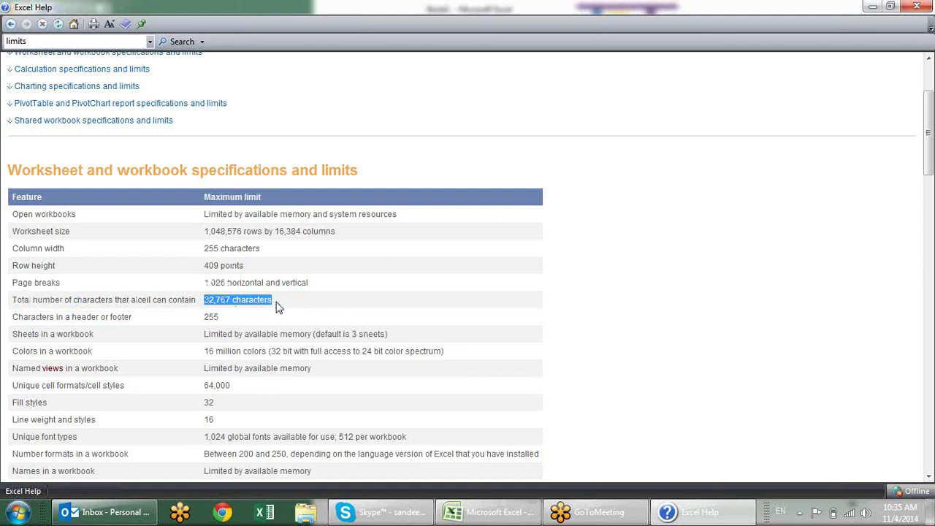
Highlight the sheets-per-workbook, 64,000 cell formats and 10,000 filter-list limits, continuing down to Calculation
{"action": "scroll", "coordinate": [284, 309], "scroll_direction": "down", "scroll_amount": 2}
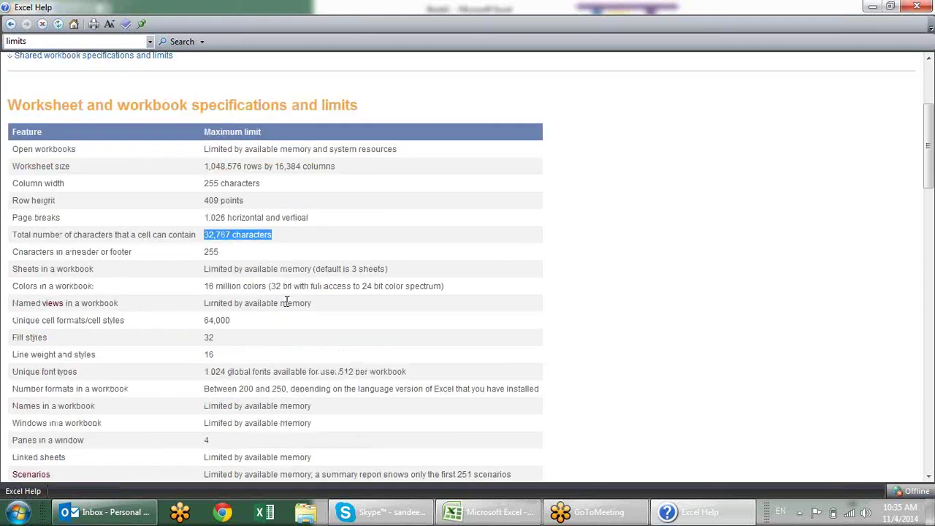
{"action": "left_click_drag", "start_coordinate": [226, 272], "coordinate": [291, 271]}
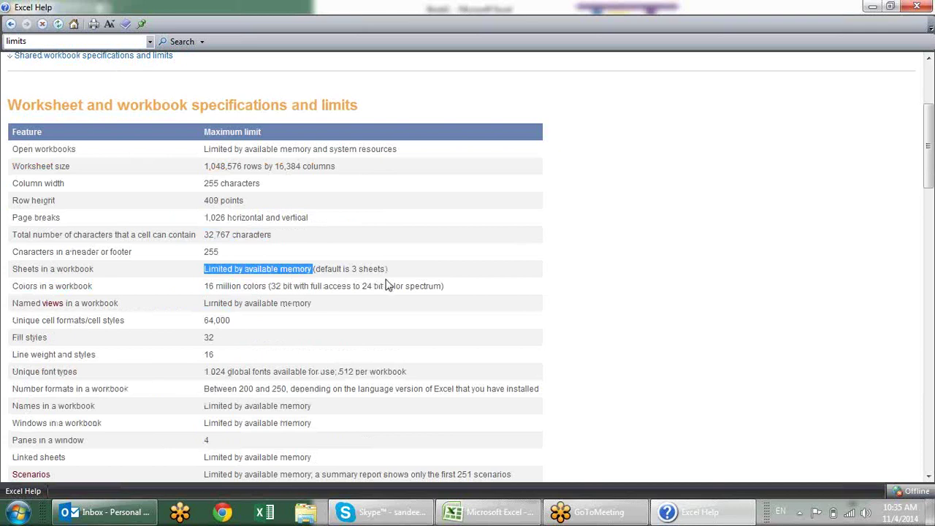
{"action": "scroll", "coordinate": [387, 285], "scroll_direction": "down", "scroll_amount": 2}
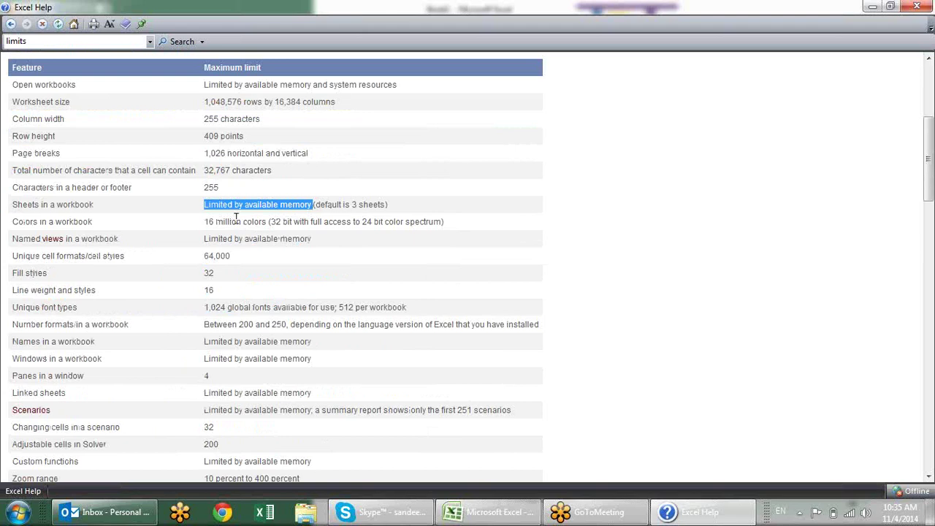
{"action": "left_click_drag", "start_coordinate": [236, 221], "coordinate": [268, 221]}
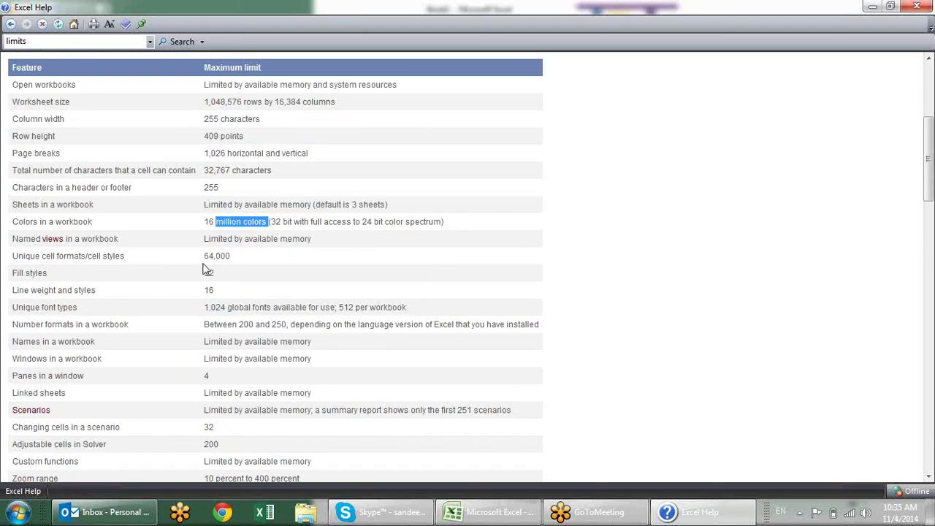
{"action": "left_click_drag", "start_coordinate": [204, 256], "coordinate": [231, 256]}
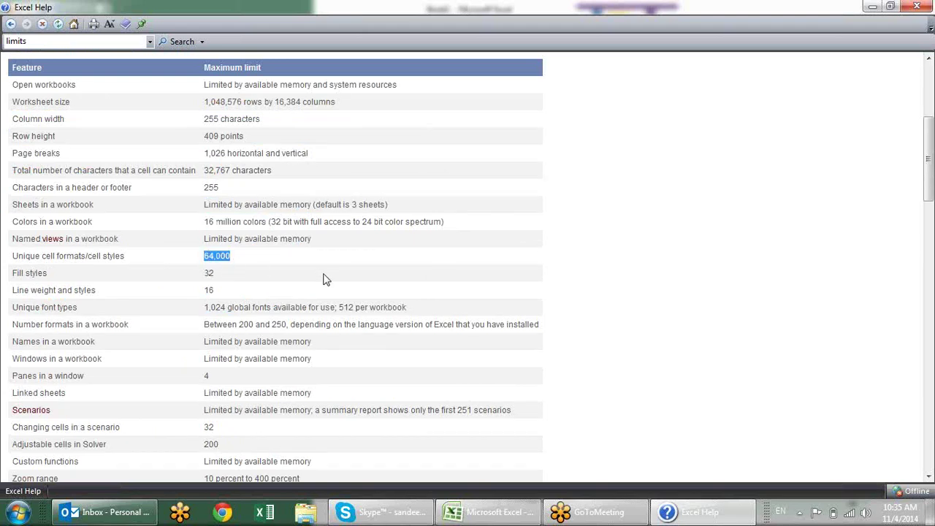
{"action": "scroll", "coordinate": [327, 282], "scroll_direction": "down", "scroll_amount": 2}
{"action": "scroll", "coordinate": [327, 281], "scroll_direction": "down", "scroll_amount": 4}
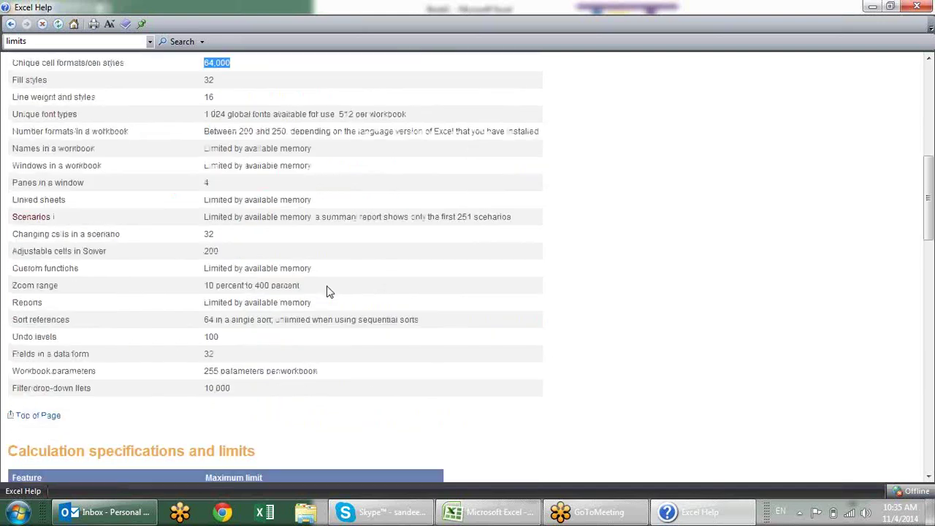
{"action": "scroll", "coordinate": [326, 238], "scroll_direction": "down", "scroll_amount": 3}
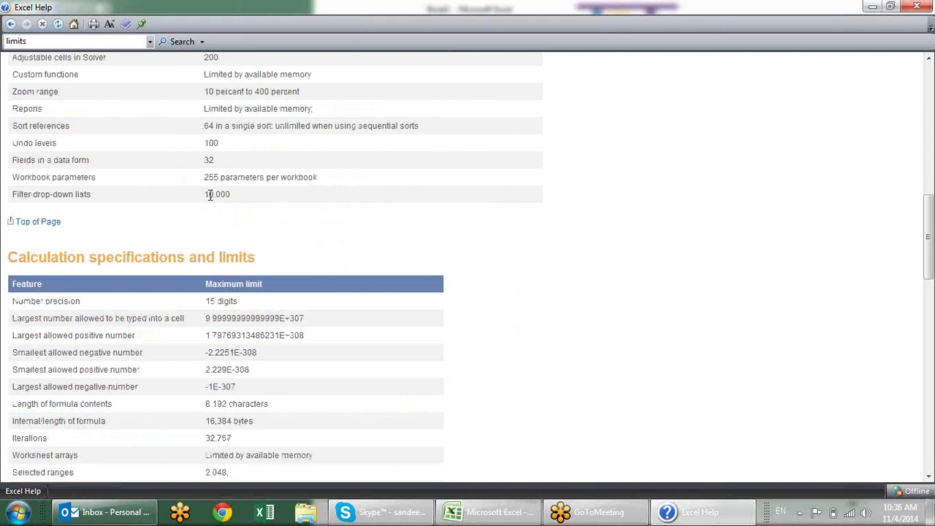
{"action": "left_click_drag", "start_coordinate": [202, 200], "coordinate": [241, 201]}
{"action": "left_click", "coordinate": [285, 217]}
{"action": "scroll", "coordinate": [285, 216], "scroll_direction": "down", "scroll_amount": 3}
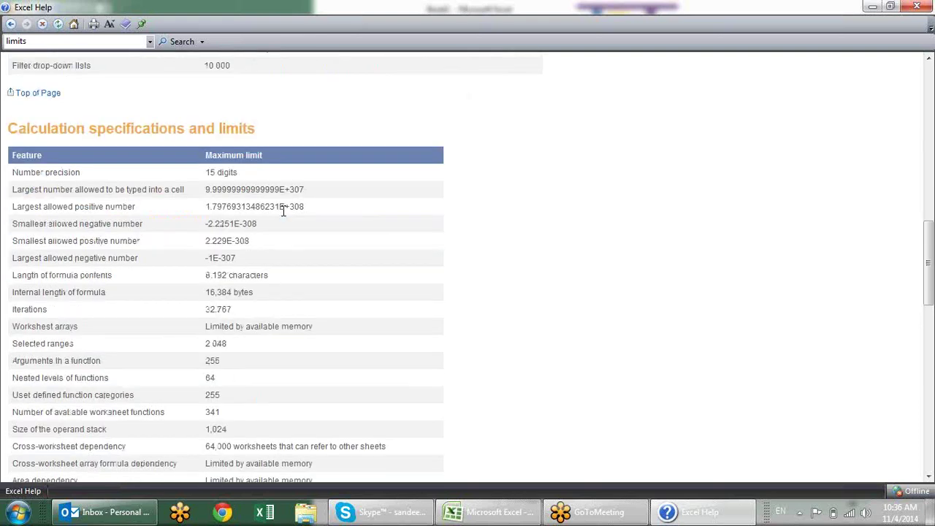
Scroll through the Charting, PivotTable and Shared workbook specification tables
{"action": "scroll", "coordinate": [286, 230], "scroll_direction": "down", "scroll_amount": 3}
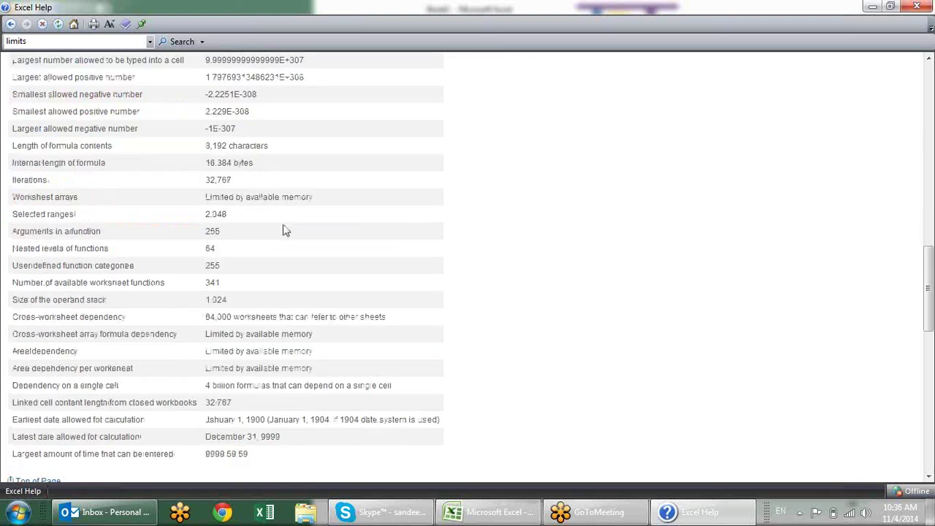
{"action": "scroll", "coordinate": [286, 231], "scroll_direction": "down", "scroll_amount": 3}
{"action": "scroll", "coordinate": [285, 231], "scroll_direction": "down", "scroll_amount": 3}
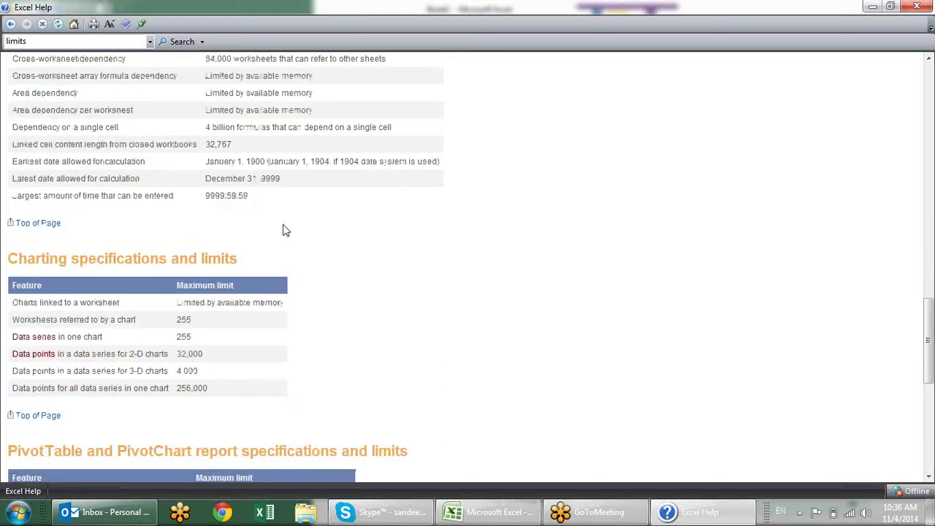
{"action": "scroll", "coordinate": [286, 231], "scroll_direction": "down", "scroll_amount": 2}
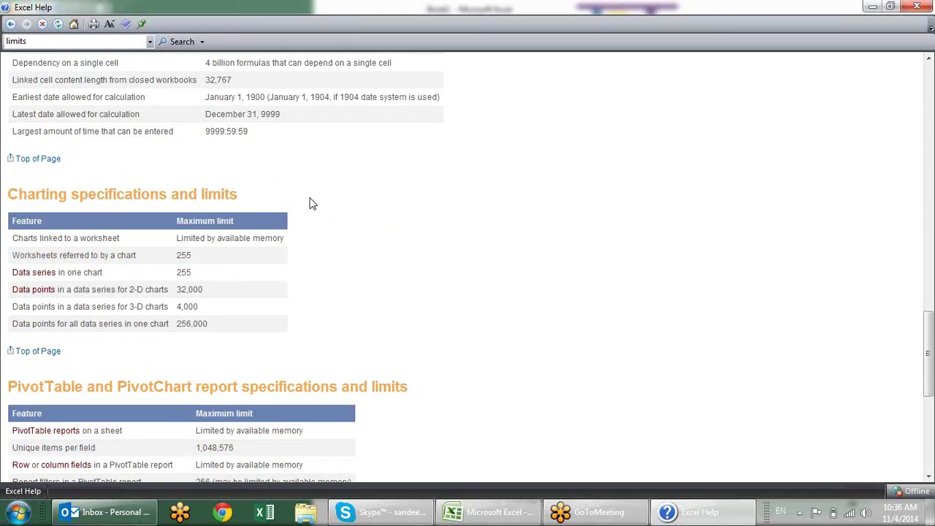
{"action": "scroll", "coordinate": [314, 208], "scroll_direction": "down", "scroll_amount": 3}
{"action": "scroll", "coordinate": [321, 209], "scroll_direction": "down", "scroll_amount": 1}
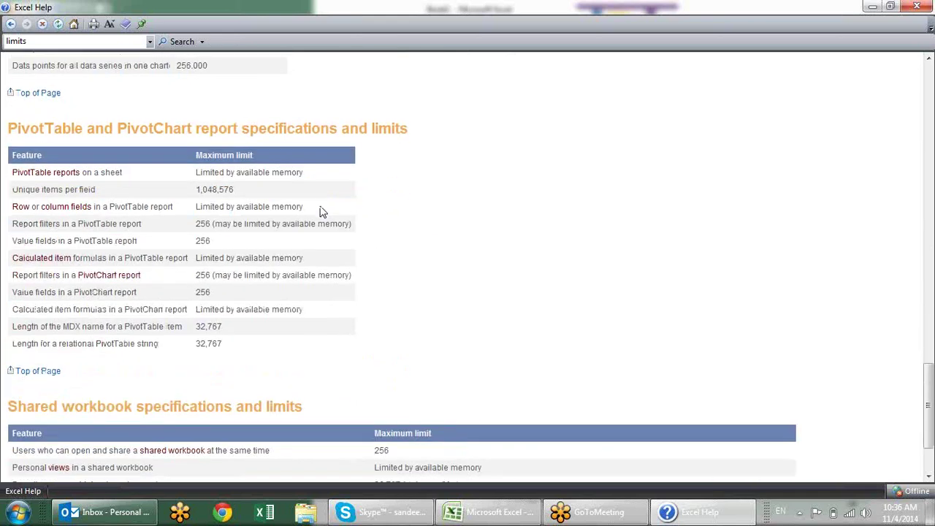
{"action": "scroll", "coordinate": [323, 211], "scroll_direction": "down", "scroll_amount": 2}
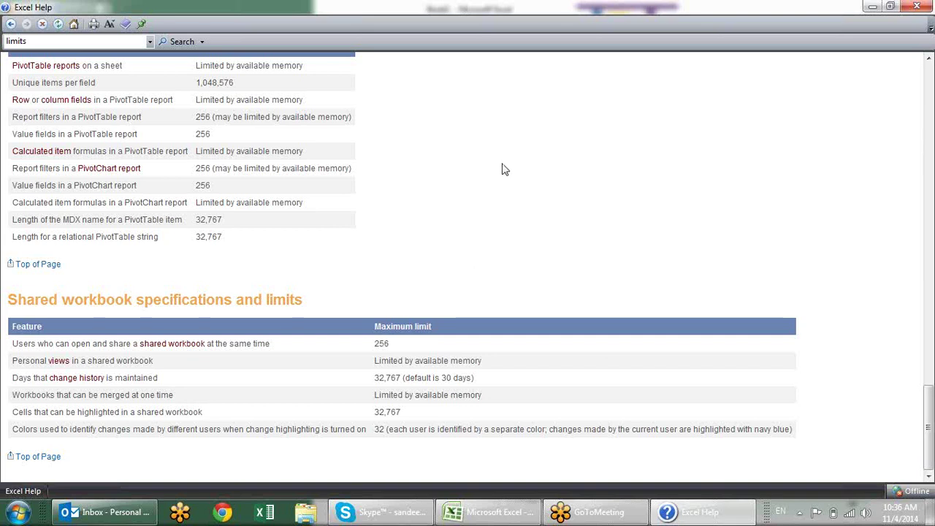
Scroll back to the top of the article and close Excel Help
{"action": "scroll", "coordinate": [495, 198], "scroll_direction": "up", "scroll_amount": 3}
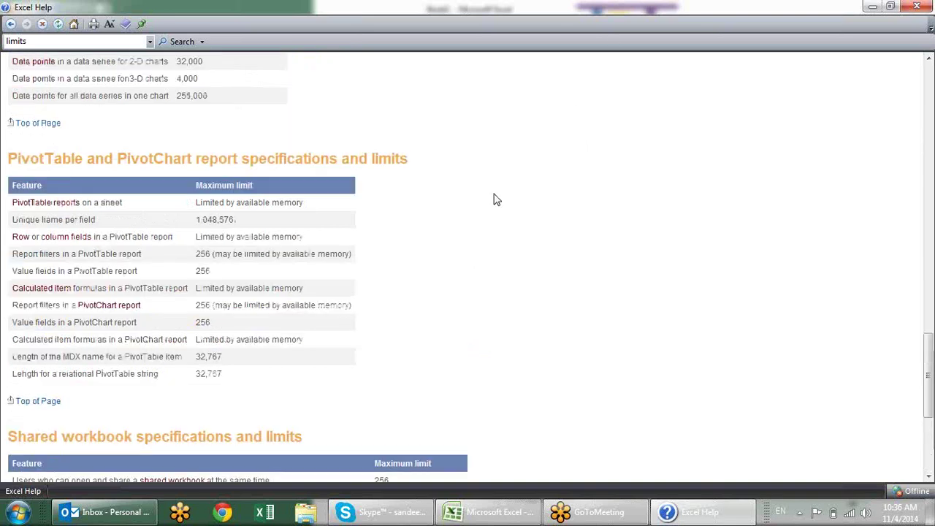
{"action": "scroll", "coordinate": [494, 198], "scroll_direction": "up", "scroll_amount": 7}
{"action": "scroll", "coordinate": [494, 200], "scroll_direction": "up", "scroll_amount": 5}
{"action": "scroll", "coordinate": [495, 199], "scroll_direction": "up", "scroll_amount": 10}
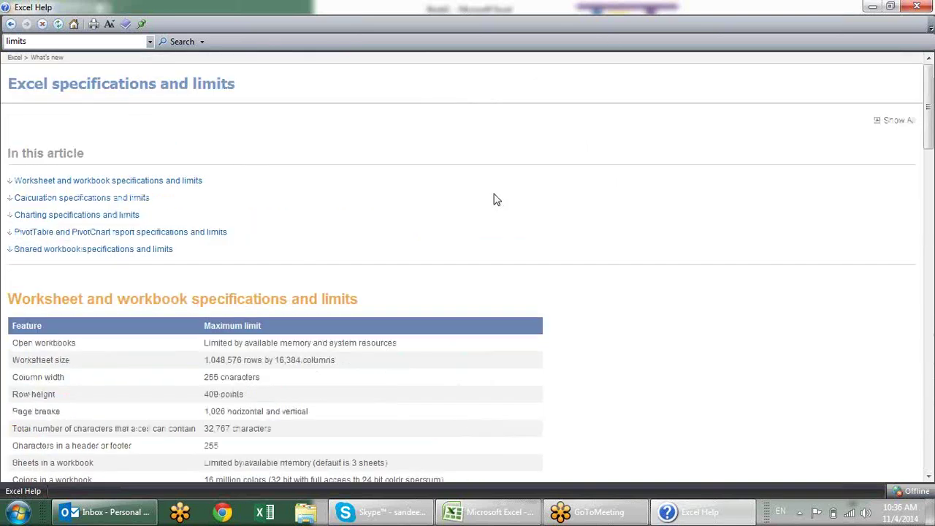
{"action": "left_click", "coordinate": [917, 7]}
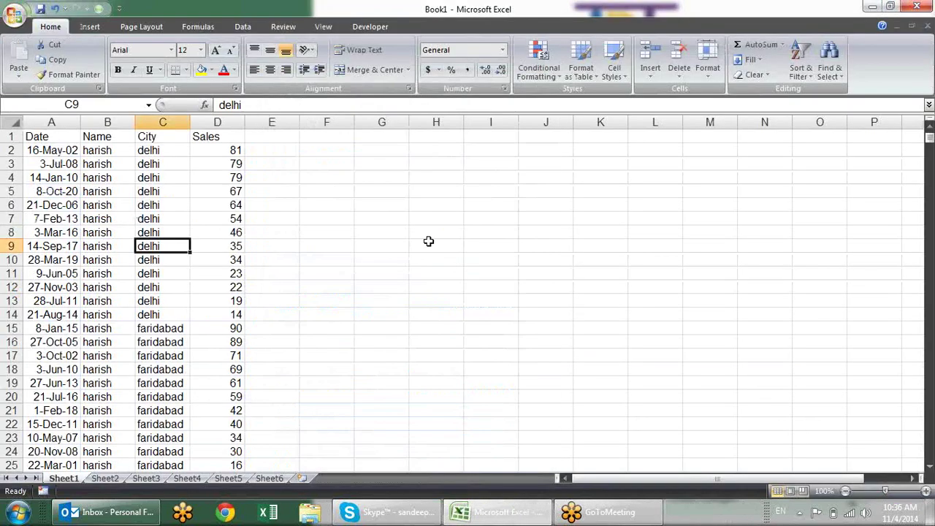
{"action": "left_click", "coordinate": [387, 208]}
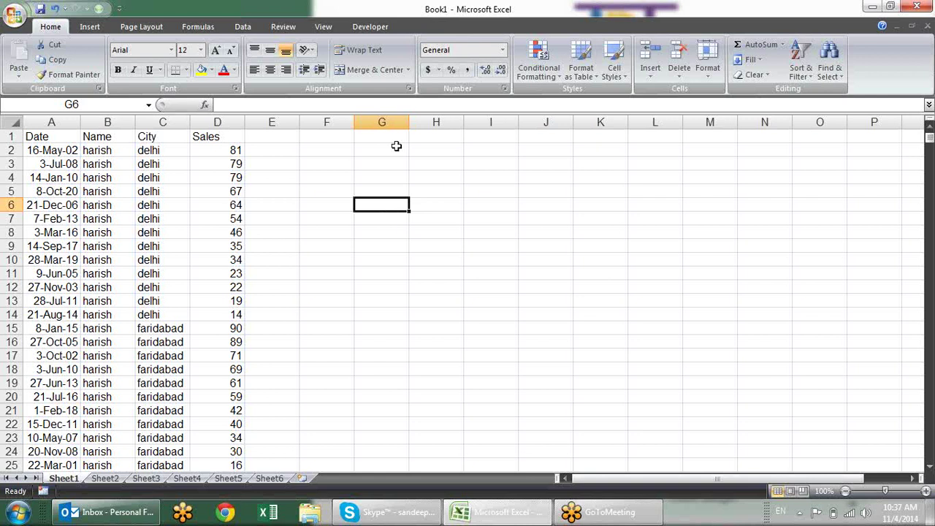
{"action": "left_click", "coordinate": [334, 233]}
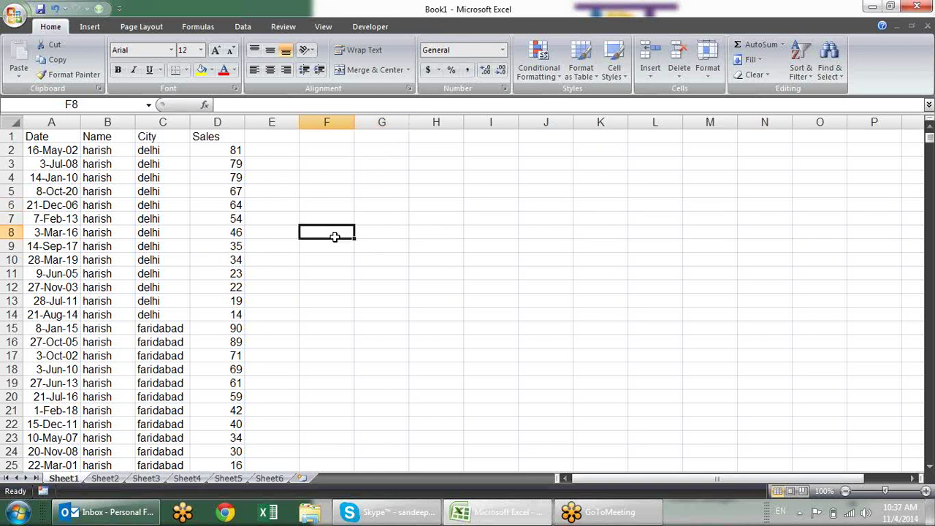
{"action": "left_click", "coordinate": [201, 206]}
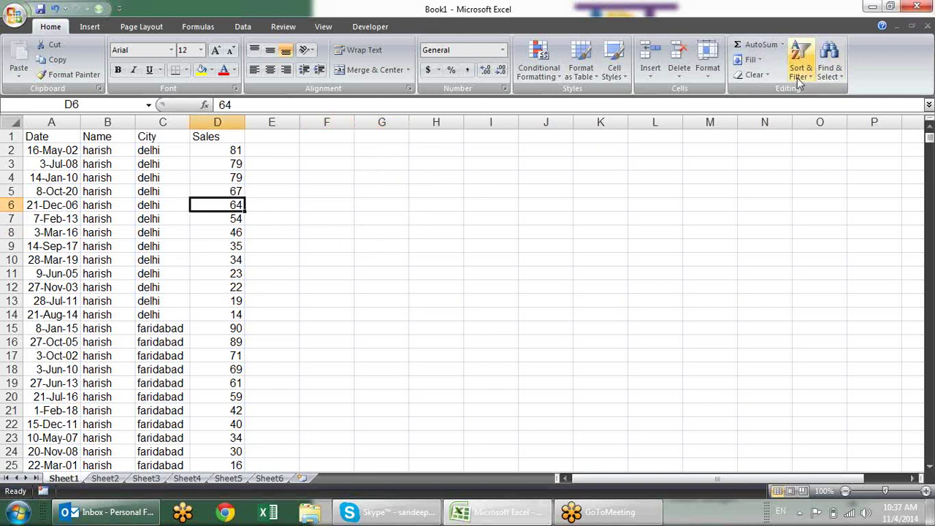
{"action": "left_click", "coordinate": [116, 178]}
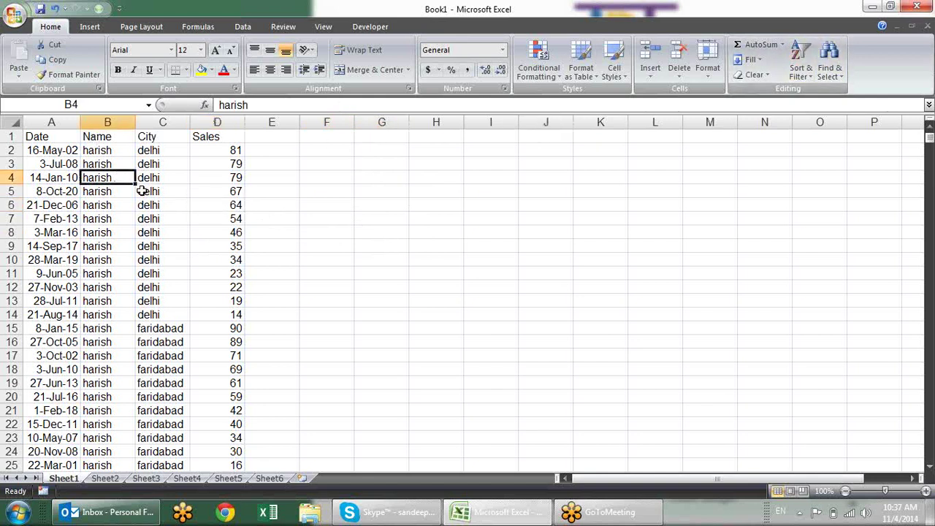
{"action": "left_click", "coordinate": [799, 73]}
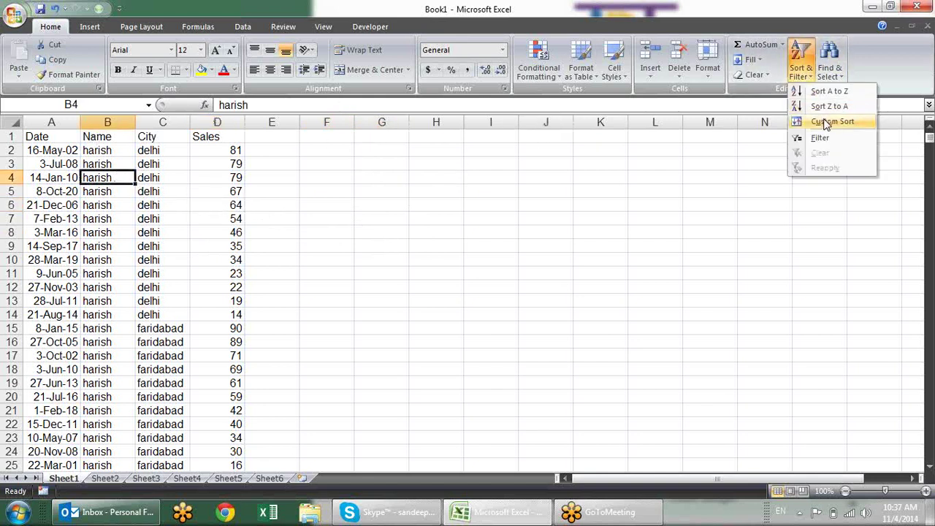
{"action": "left_click", "coordinate": [824, 121]}
{"action": "left_click", "coordinate": [313, 232]}
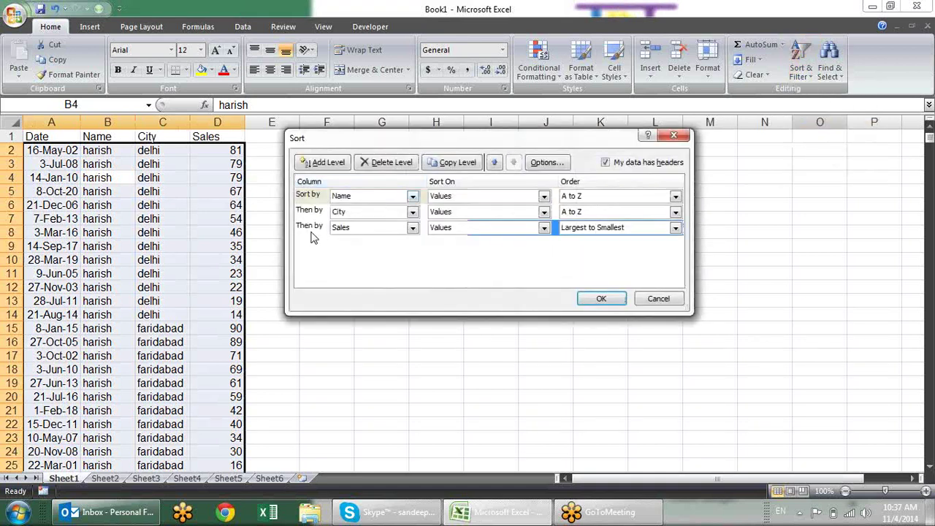
{"action": "left_click", "coordinate": [390, 166]}
{"action": "left_click", "coordinate": [391, 166]}
{"action": "left_click", "coordinate": [391, 166]}
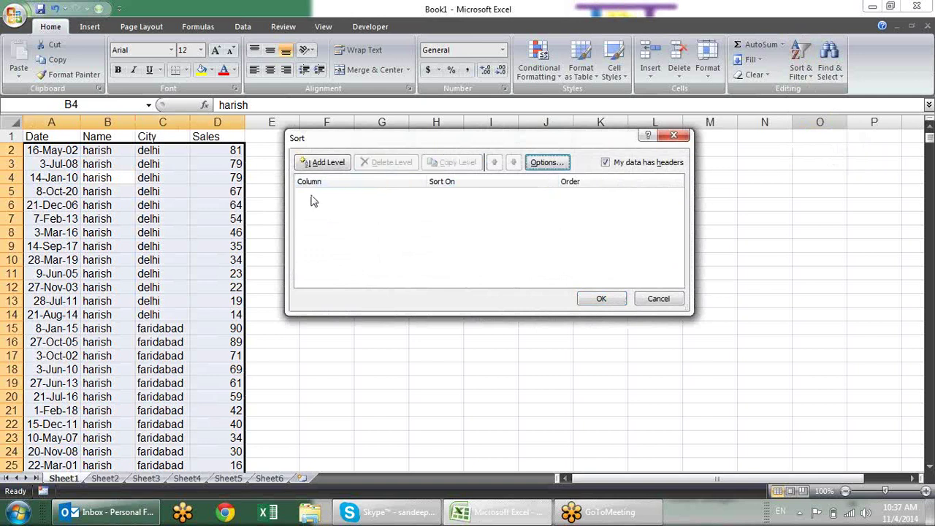
{"action": "left_click", "coordinate": [316, 163]}
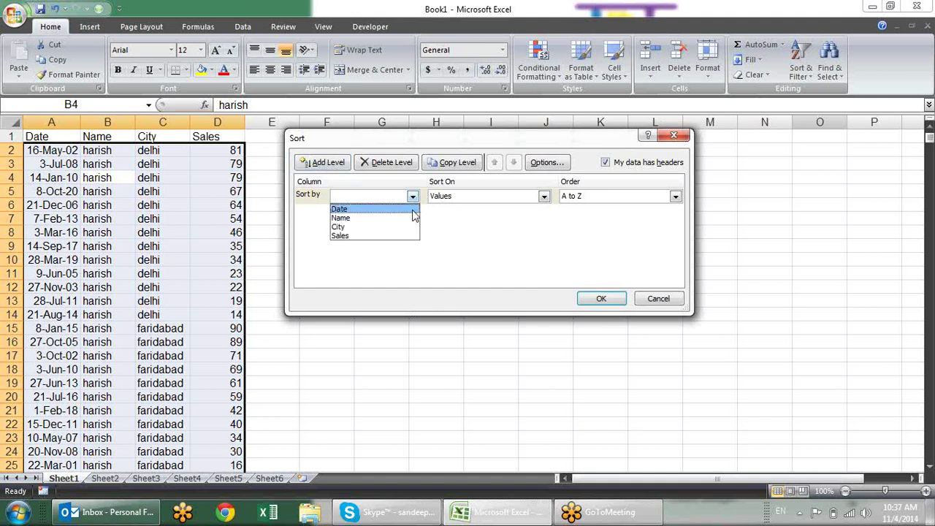
{"action": "left_click", "coordinate": [411, 218]}
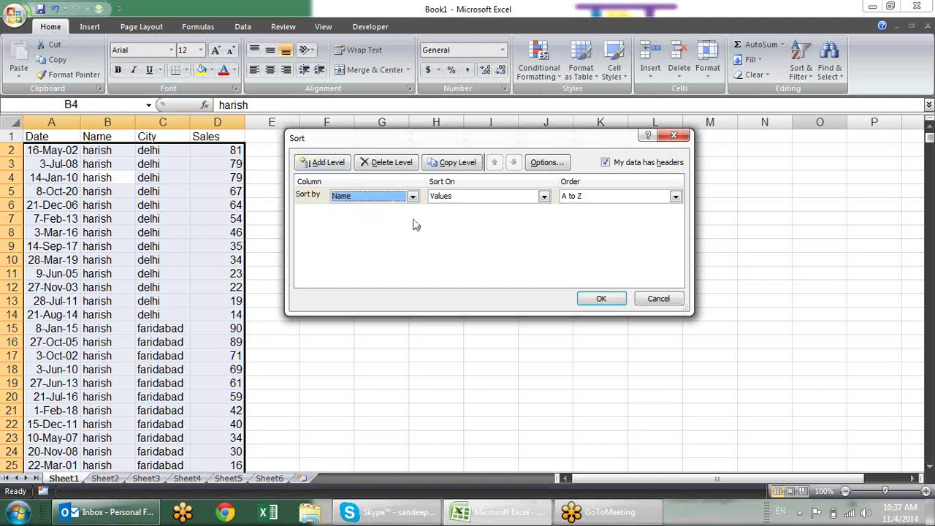
{"action": "left_click", "coordinate": [544, 198]}
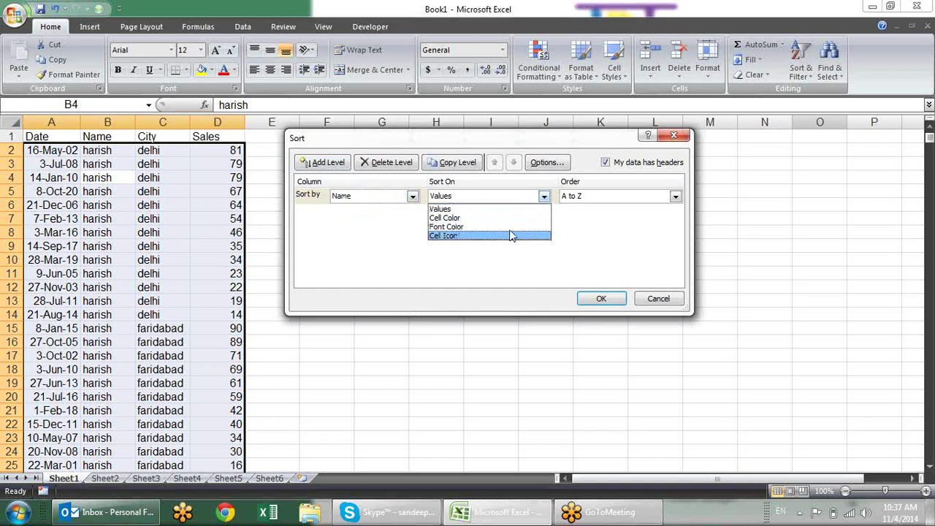
{"action": "key", "text": "Escape"}
{"action": "key", "text": "Escape"}
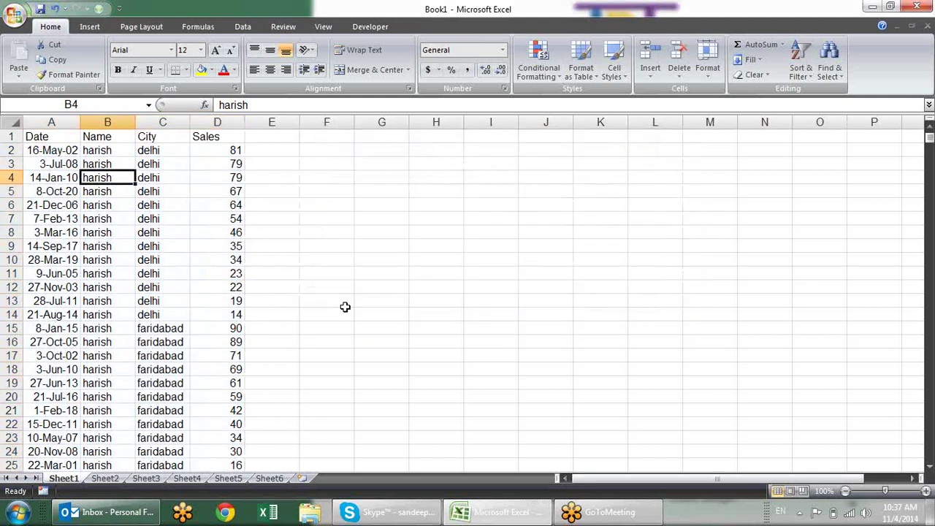
Fill Sales cell D16 (89) with yellow
{"action": "left_click", "coordinate": [344, 312]}
{"action": "left_click", "coordinate": [218, 347]}
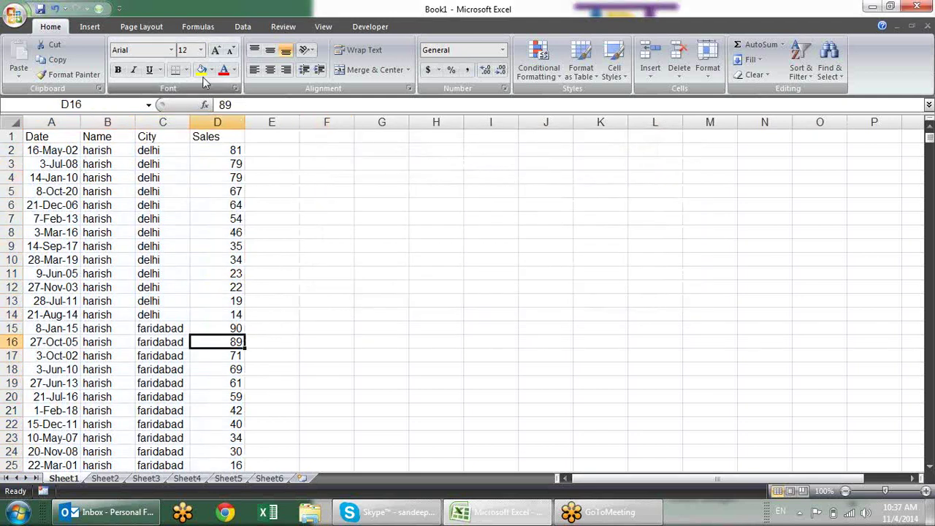
{"action": "left_click", "coordinate": [202, 70]}
Repeat the yellow fill with F4 on D29 (79) and D34 (63), then return to the table top
{"action": "scroll", "coordinate": [274, 227], "scroll_direction": "down", "scroll_amount": 2}
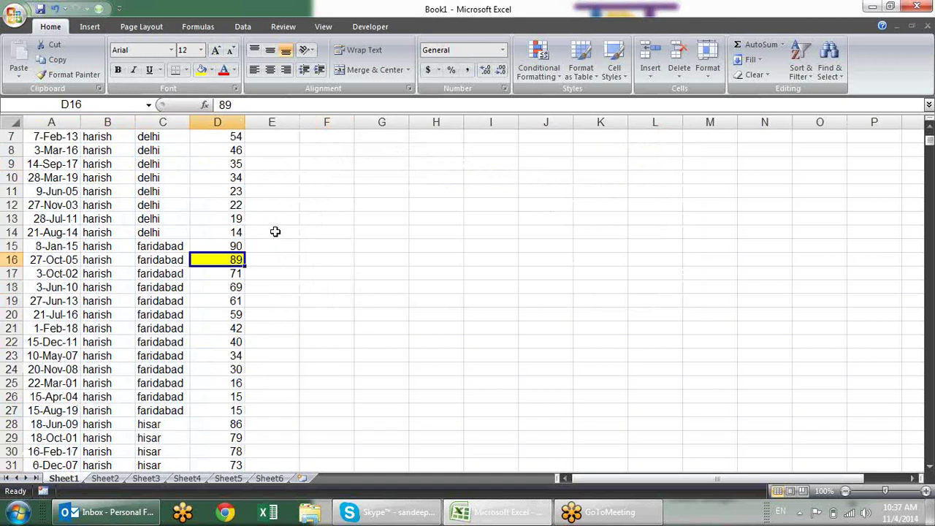
{"action": "scroll", "coordinate": [219, 328], "scroll_direction": "down", "scroll_amount": 2}
{"action": "left_click", "coordinate": [208, 351]}
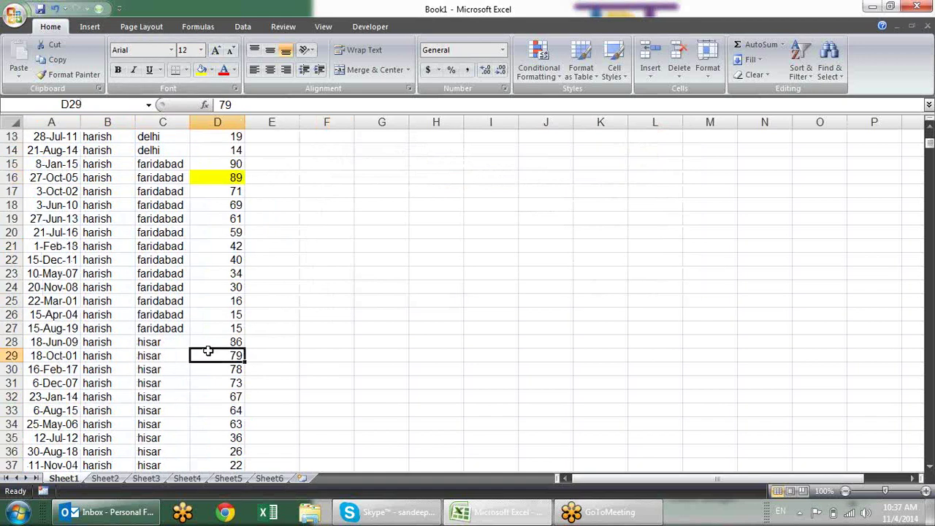
{"action": "key", "text": "F4"}
{"action": "key", "text": "Down"}
{"action": "key", "text": "Down"}
{"action": "key", "text": "Down"}
{"action": "key", "text": "Down"}
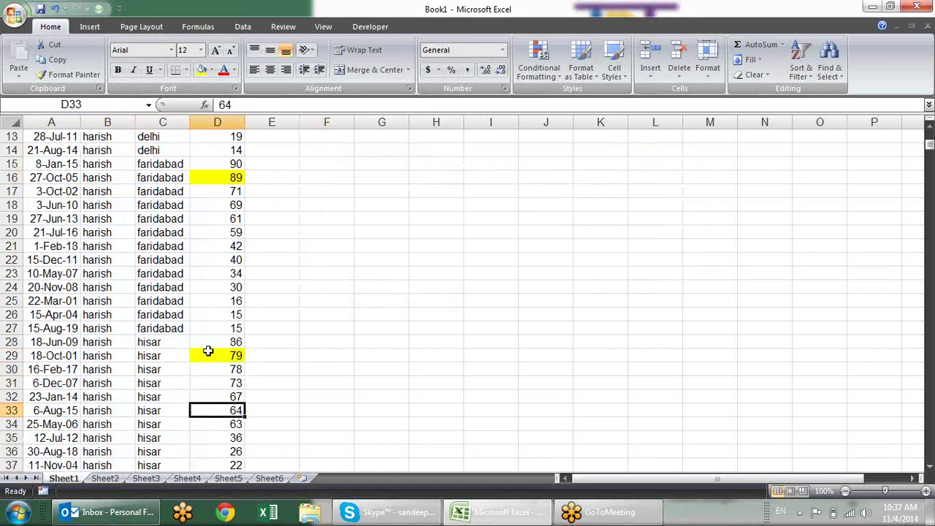
{"action": "key", "text": "Down"}
{"action": "scroll", "coordinate": [208, 352], "scroll_direction": "down", "scroll_amount": 1}
{"action": "key", "text": "F4"}
{"action": "key", "text": "Down"}
{"action": "key", "text": "Up"}
{"action": "key", "text": "ctrl+Up"}
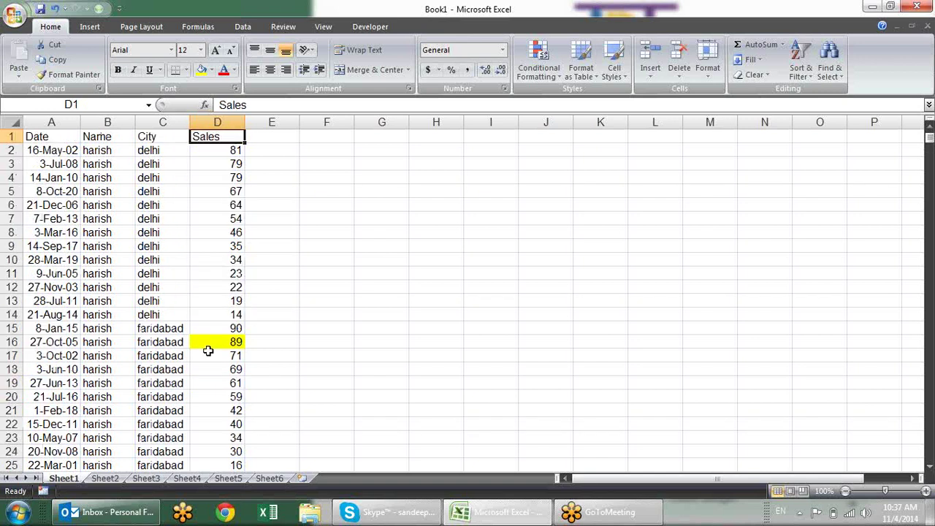
{"action": "left_click", "coordinate": [209, 189]}
Open Custom Sort and delete the existing City and Sales sort levels
{"action": "left_click", "coordinate": [800, 69]}
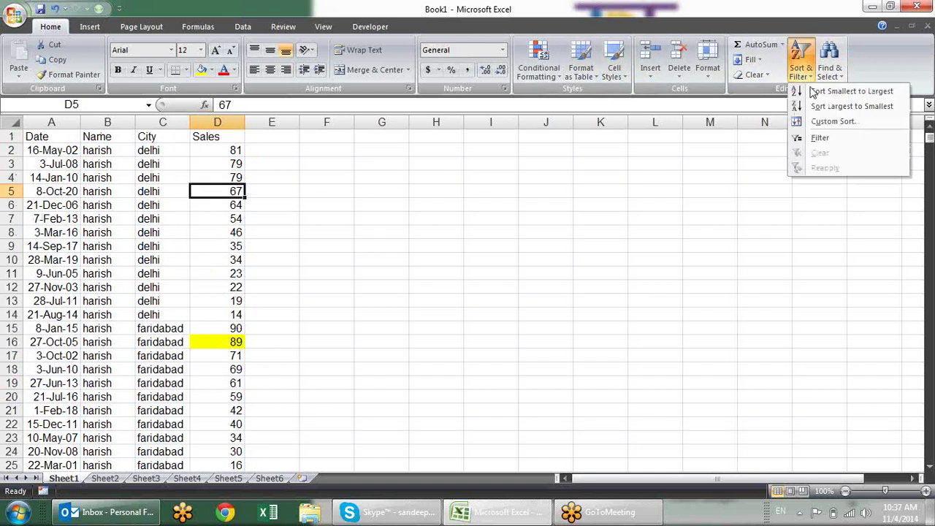
{"action": "left_click", "coordinate": [792, 119]}
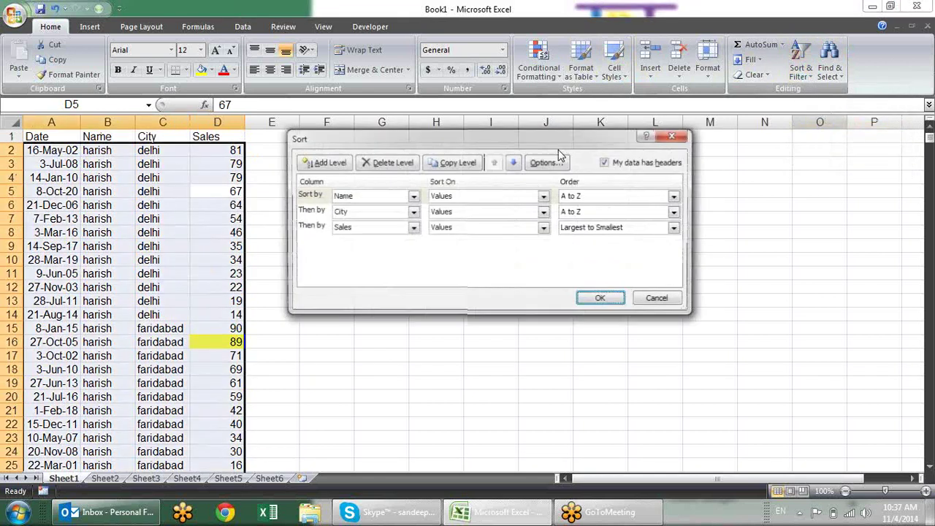
{"action": "left_click", "coordinate": [325, 211]}
{"action": "left_click", "coordinate": [381, 162]}
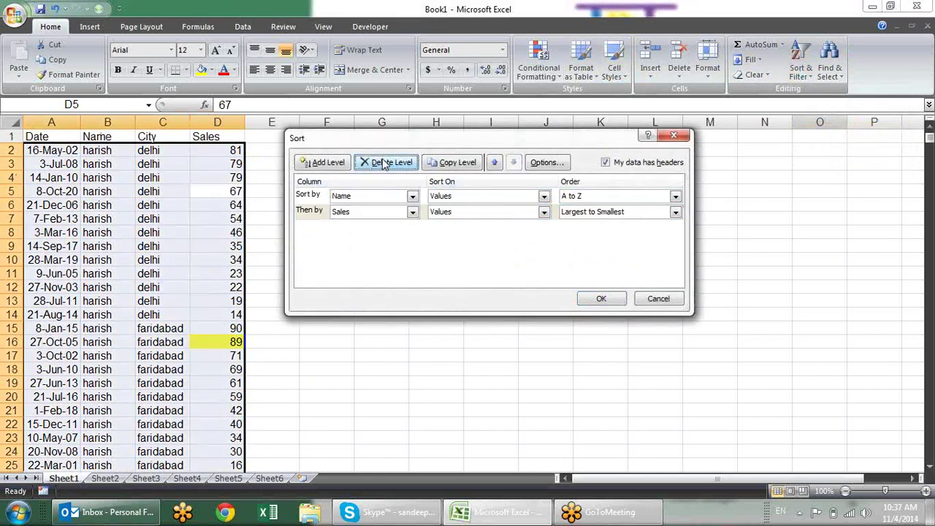
{"action": "left_click", "coordinate": [382, 162]}
Sort by Sales on Cell Color with yellow On Top and apply
{"action": "left_click", "coordinate": [413, 196]}
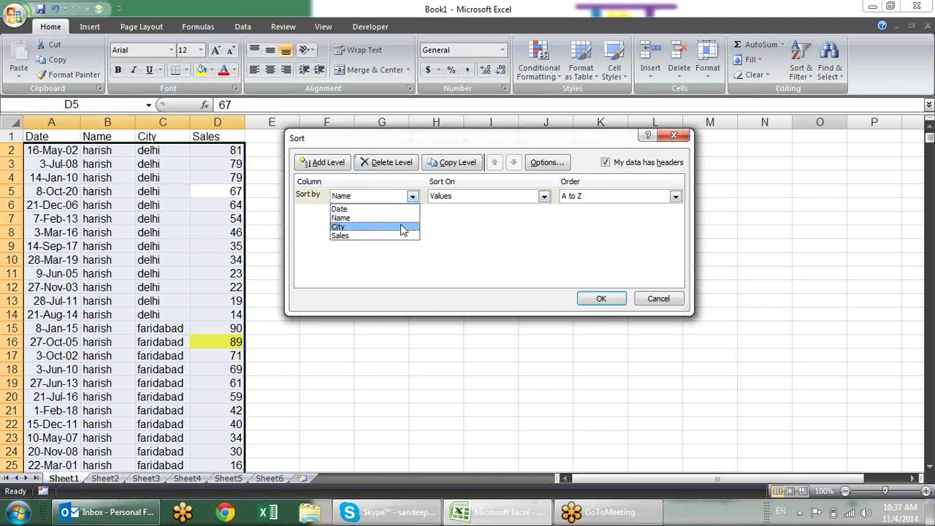
{"action": "left_click", "coordinate": [400, 238]}
{"action": "left_click", "coordinate": [545, 196]}
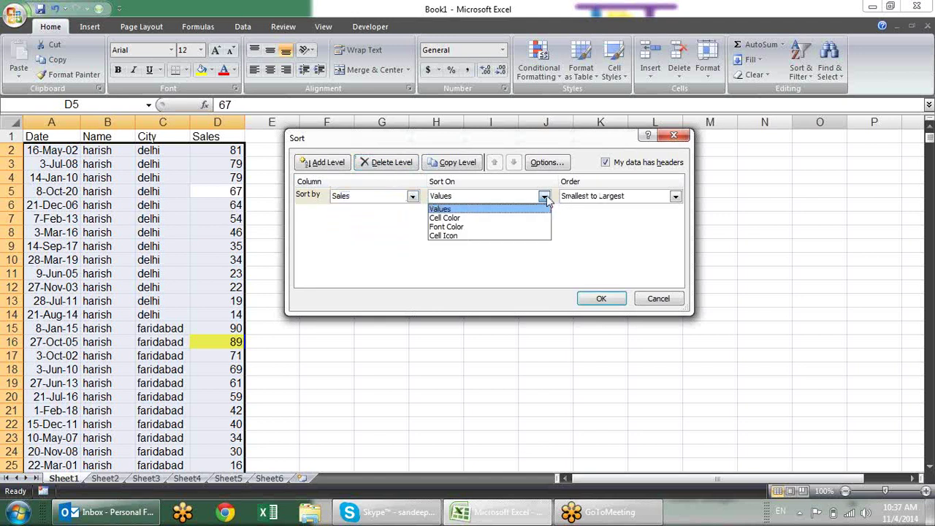
{"action": "left_click", "coordinate": [514, 221]}
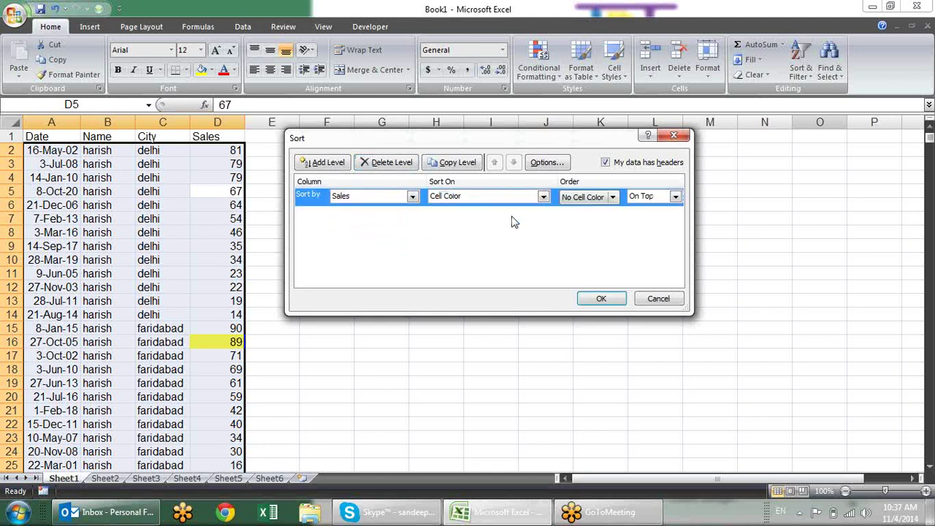
{"action": "left_click", "coordinate": [612, 197]}
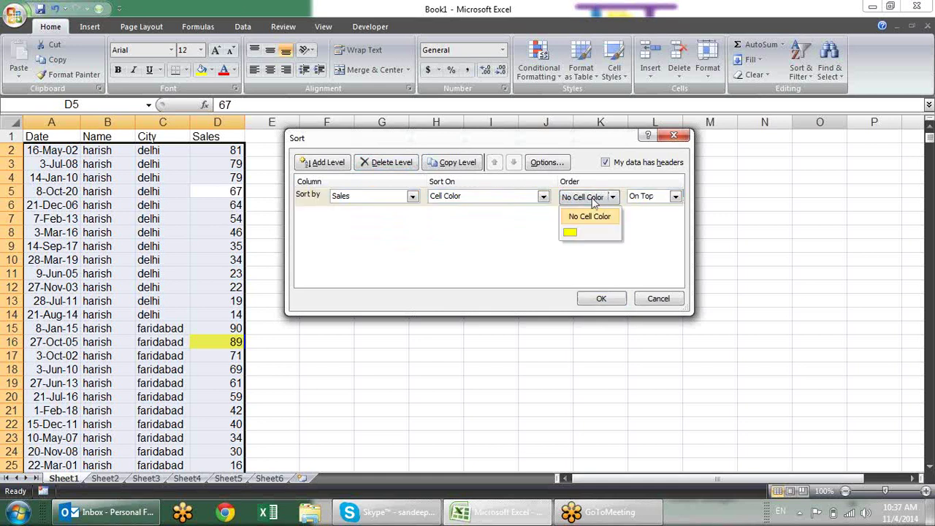
{"action": "left_click", "coordinate": [570, 233]}
{"action": "left_click", "coordinate": [675, 196]}
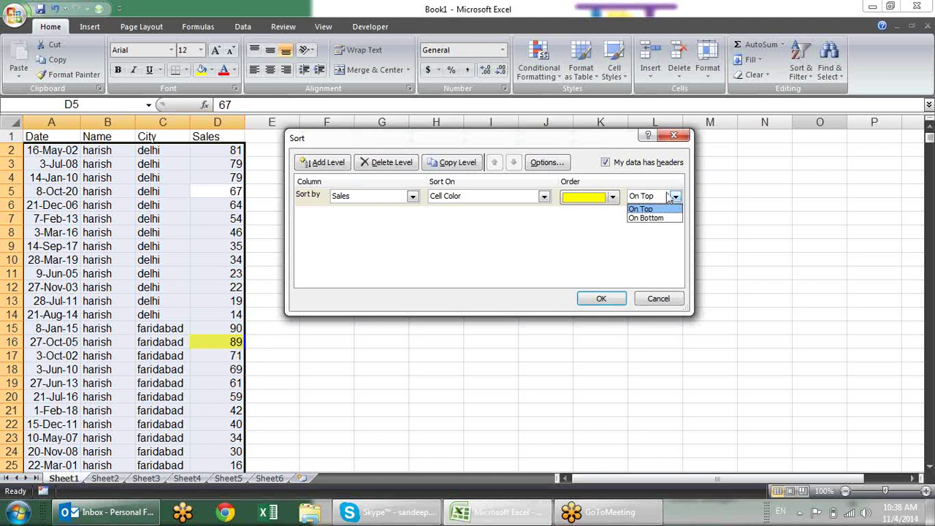
{"action": "left_click", "coordinate": [677, 209]}
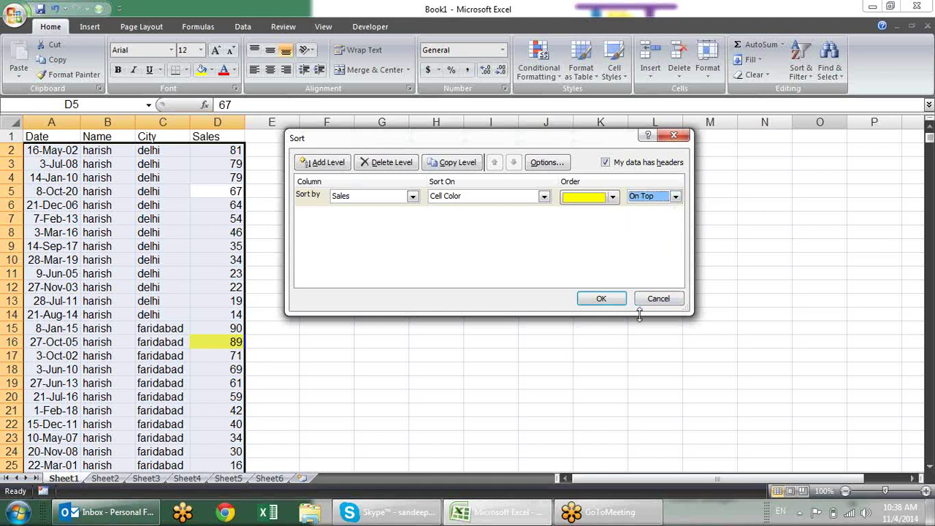
{"action": "left_click", "coordinate": [600, 298]}
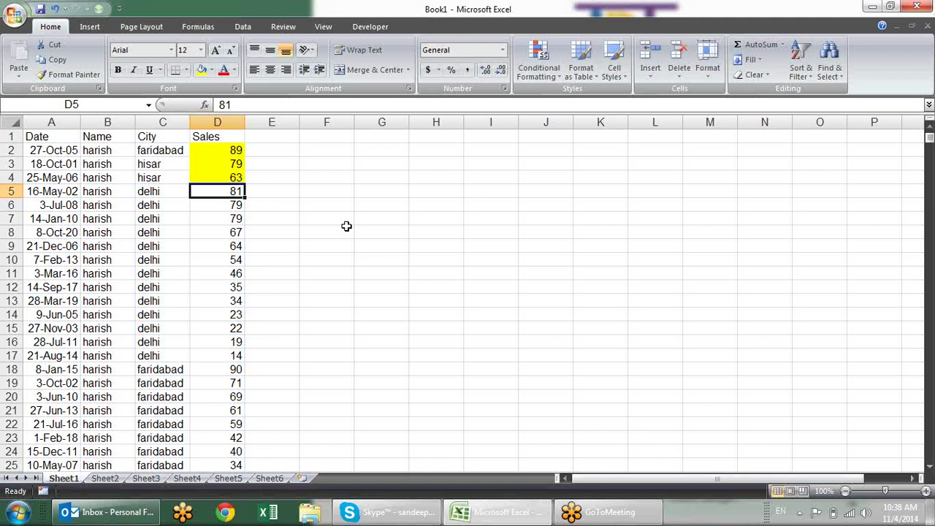
Undo the colour sort to restore the original row order
{"action": "key", "text": "ctrl+z"}
{"action": "scroll", "coordinate": [349, 213], "scroll_direction": "down", "scroll_amount": 3}
{"action": "left_click", "coordinate": [387, 217]}
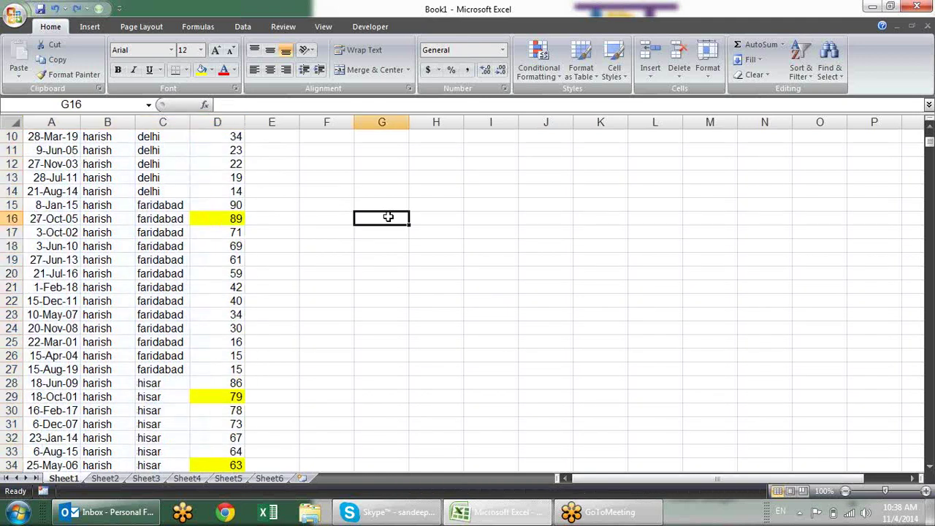
Fill Sales cells D18 (69), D40 (10) and D58 (60) orange, then return to the table
{"action": "left_click", "coordinate": [226, 244]}
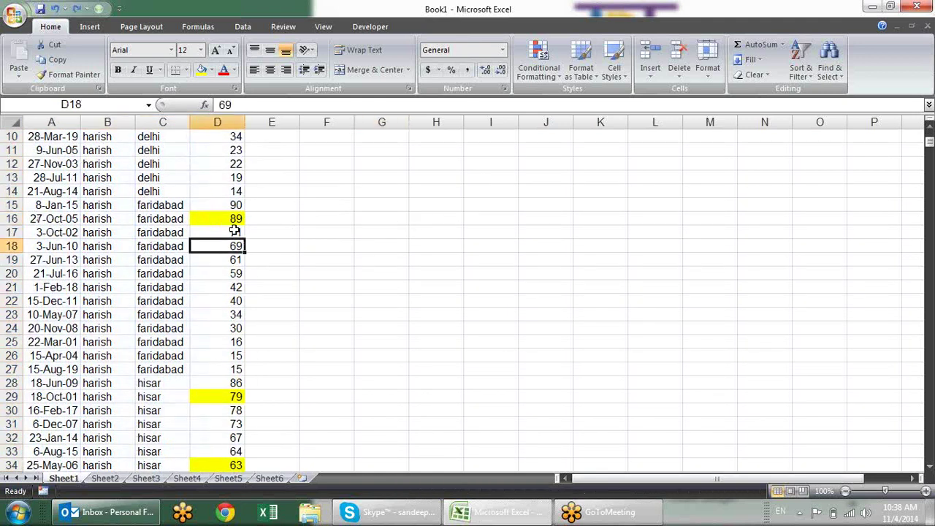
{"action": "left_click", "coordinate": [211, 70]}
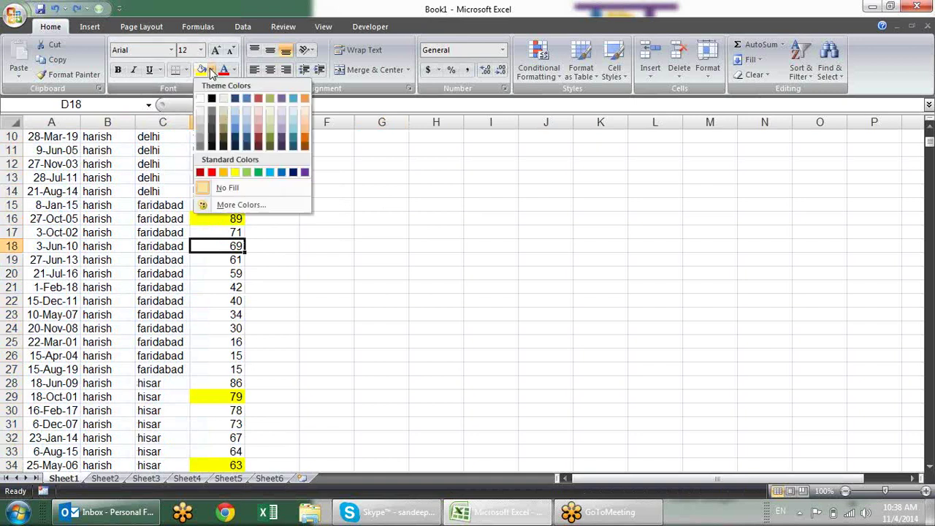
{"action": "left_click", "coordinate": [304, 134]}
{"action": "key", "text": "Down"}
{"action": "key", "text": "Down"}
{"action": "key", "text": "Down"}
{"action": "key", "text": "Down"}
{"action": "key", "text": "Down"}
{"action": "key", "text": "Down"}
{"action": "key", "text": "Down"}
{"action": "key", "text": "F4"}
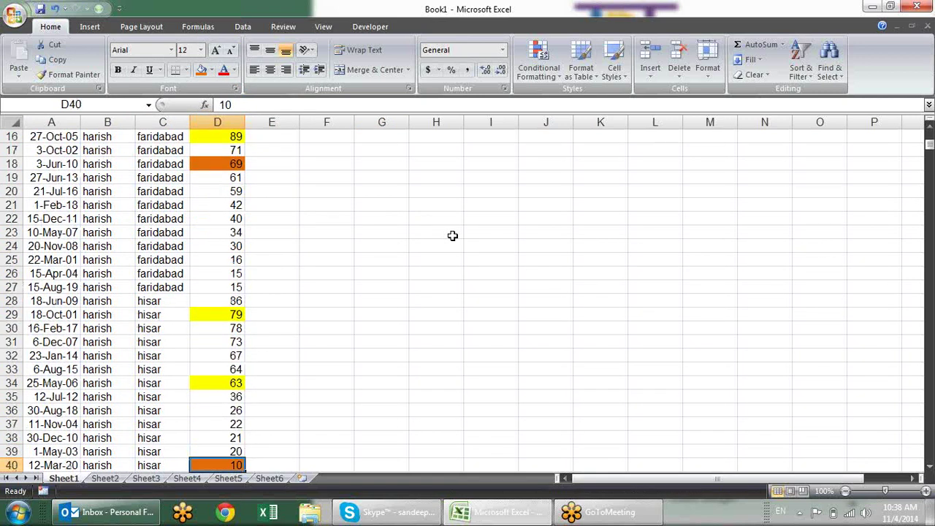
{"action": "key", "text": "Down"}
{"action": "key", "text": "Down"}
{"action": "key", "text": "Down"}
{"action": "key", "text": "Down"}
{"action": "key", "text": "Down"}
{"action": "key", "text": "Down"}
{"action": "key", "text": "Down"}
{"action": "key", "text": "F4"}
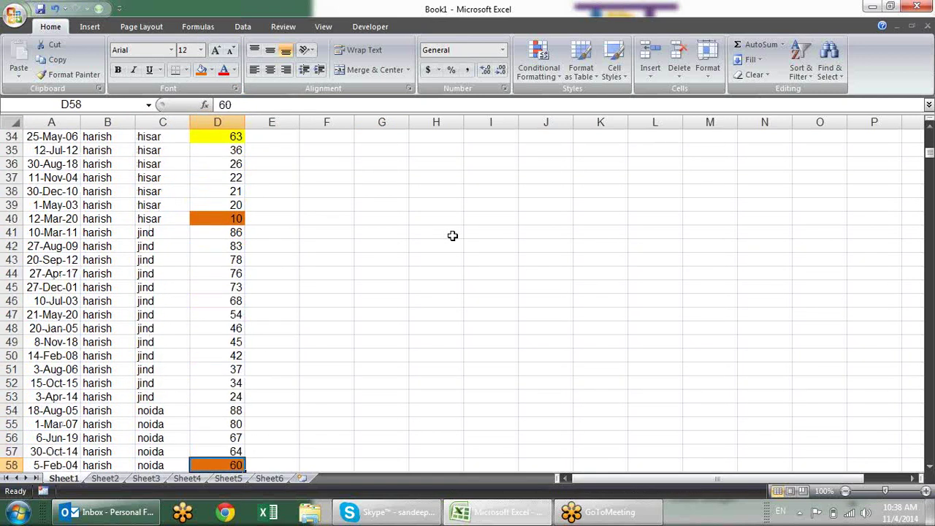
{"action": "scroll", "coordinate": [452, 235], "scroll_direction": "up", "scroll_amount": 8}
{"action": "scroll", "coordinate": [452, 235], "scroll_direction": "up", "scroll_amount": 3}
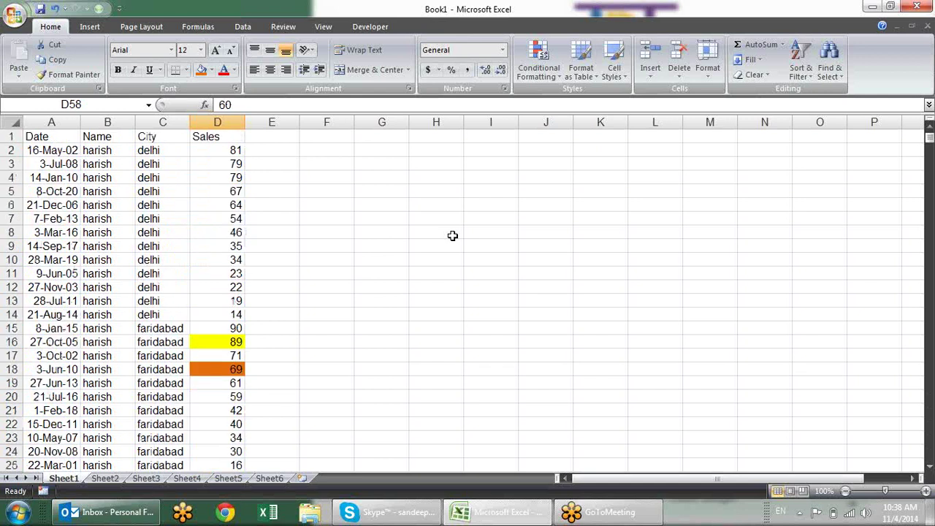
{"action": "left_click", "coordinate": [234, 136]}
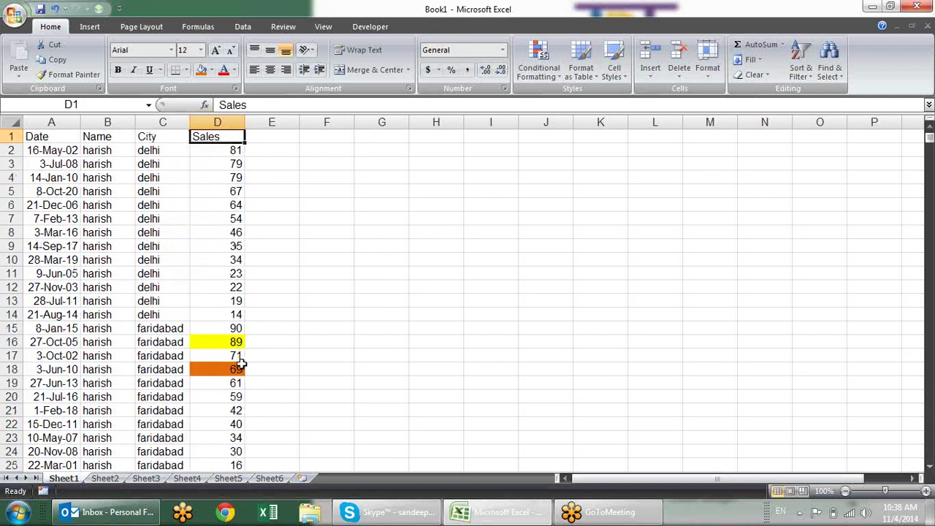
{"action": "left_click", "coordinate": [241, 365]}
{"action": "left_click", "coordinate": [174, 165]}
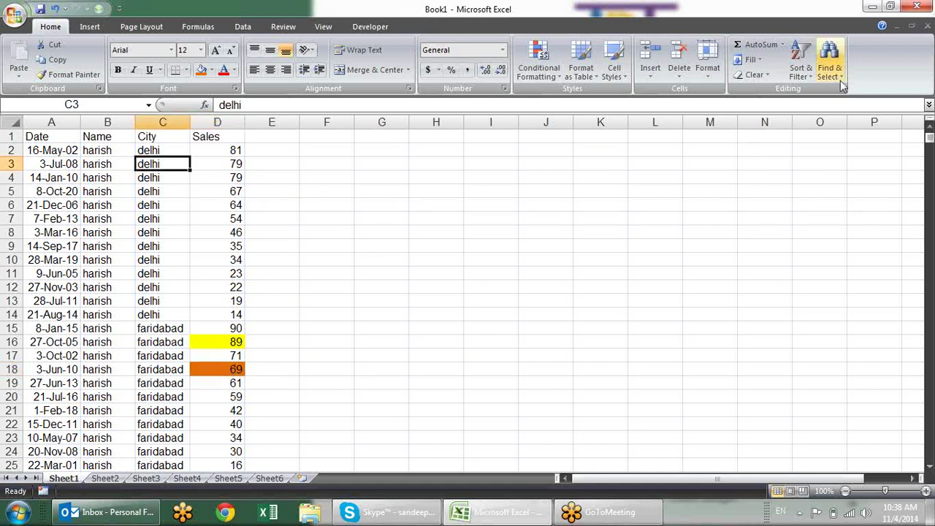
In Custom Sort, remove the Name and City levels and sort Sales by yellow cell colour
{"action": "left_click", "coordinate": [801, 70]}
{"action": "left_click", "coordinate": [818, 119]}
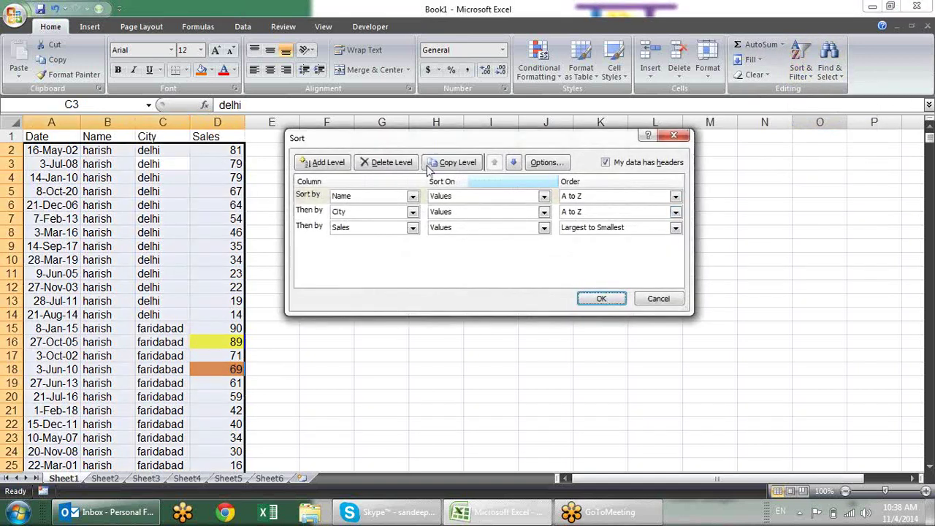
{"action": "left_click", "coordinate": [309, 197]}
{"action": "left_click", "coordinate": [368, 163]}
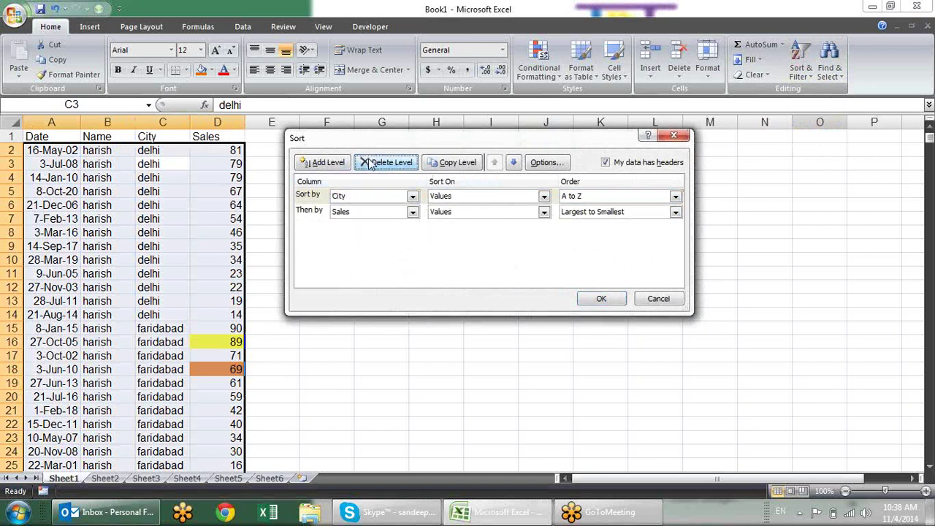
{"action": "left_click", "coordinate": [369, 162]}
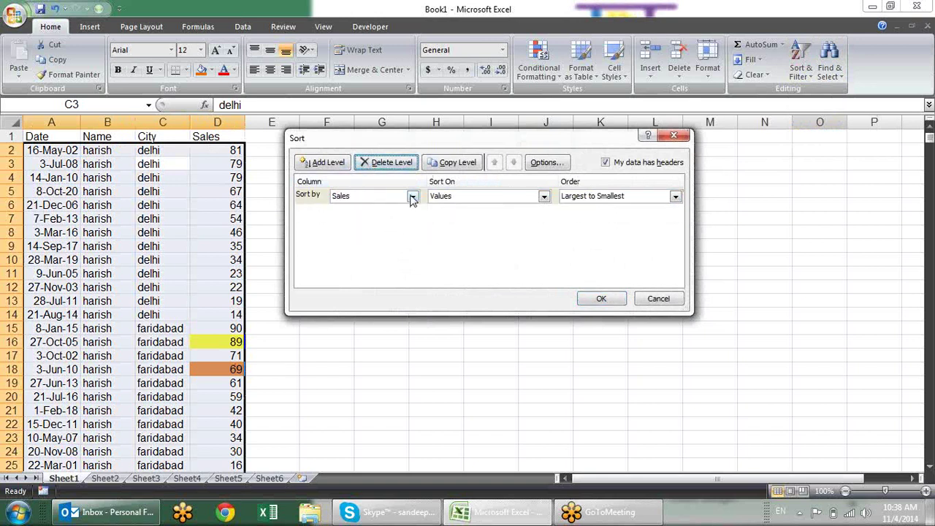
{"action": "left_click", "coordinate": [544, 196]}
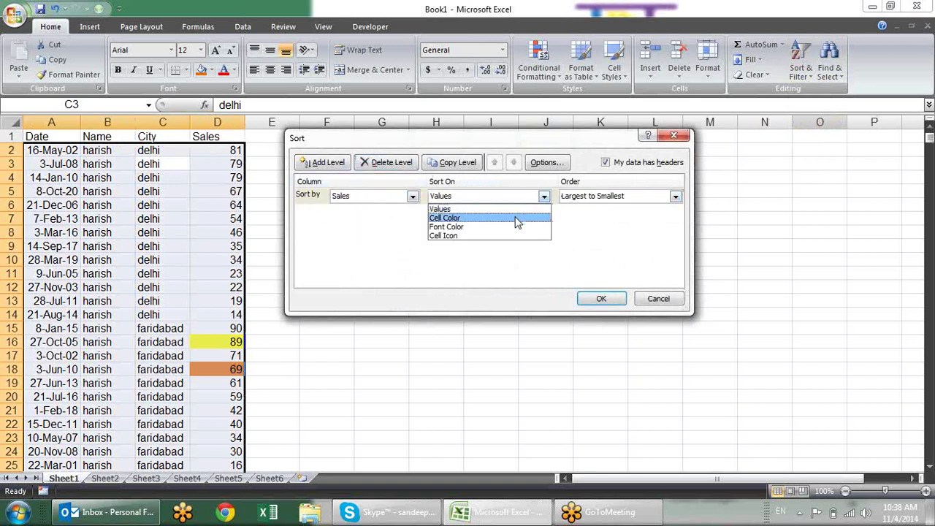
{"action": "left_click", "coordinate": [515, 219]}
{"action": "left_click", "coordinate": [613, 198]}
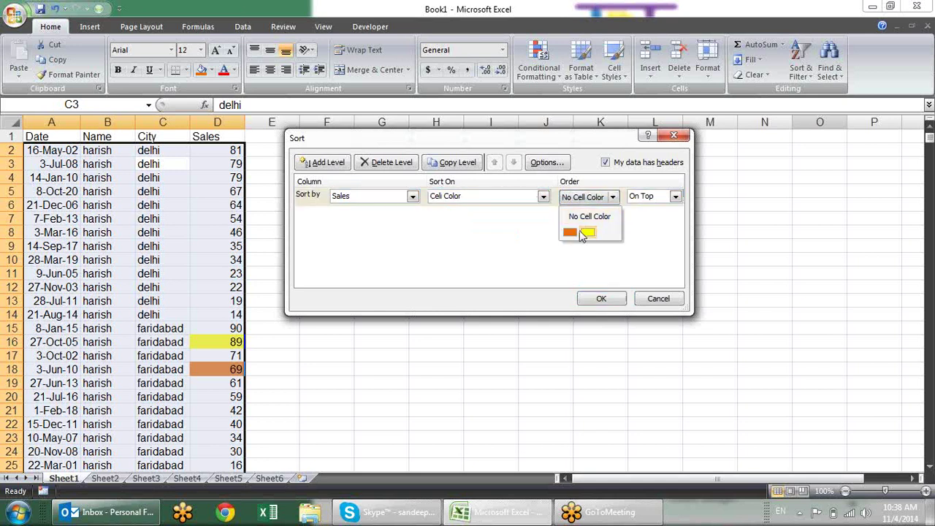
{"action": "left_click", "coordinate": [589, 233]}
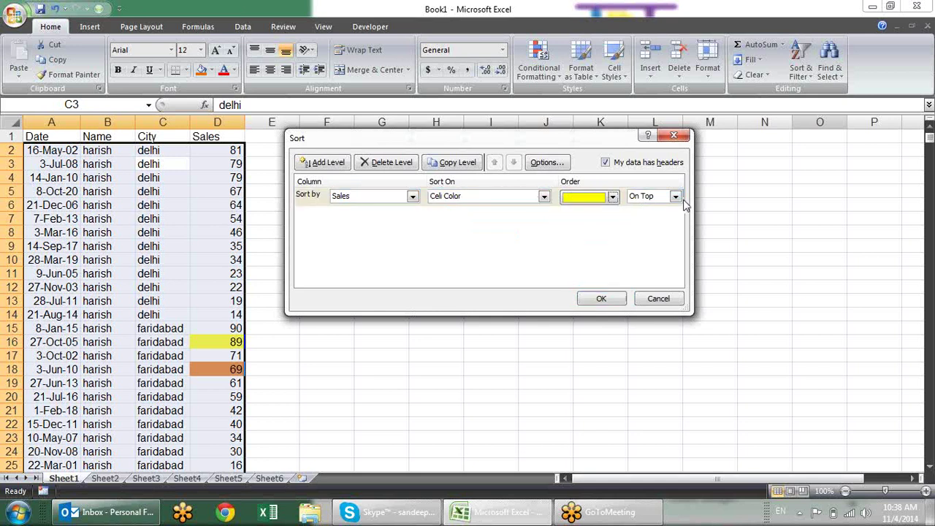
Add a second Sales level sorting orange cell colour On Top and apply the sort
{"action": "left_click", "coordinate": [340, 164]}
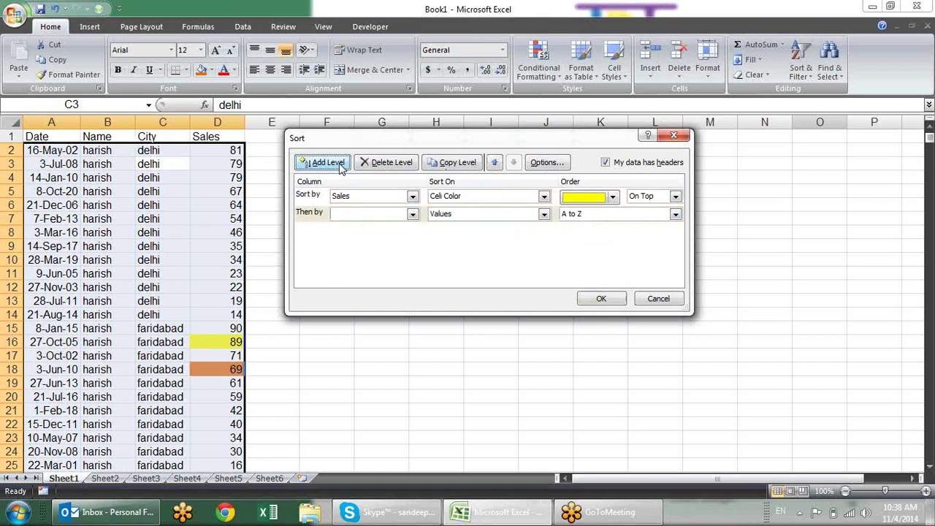
{"action": "left_click", "coordinate": [412, 213]}
{"action": "left_click", "coordinate": [393, 254]}
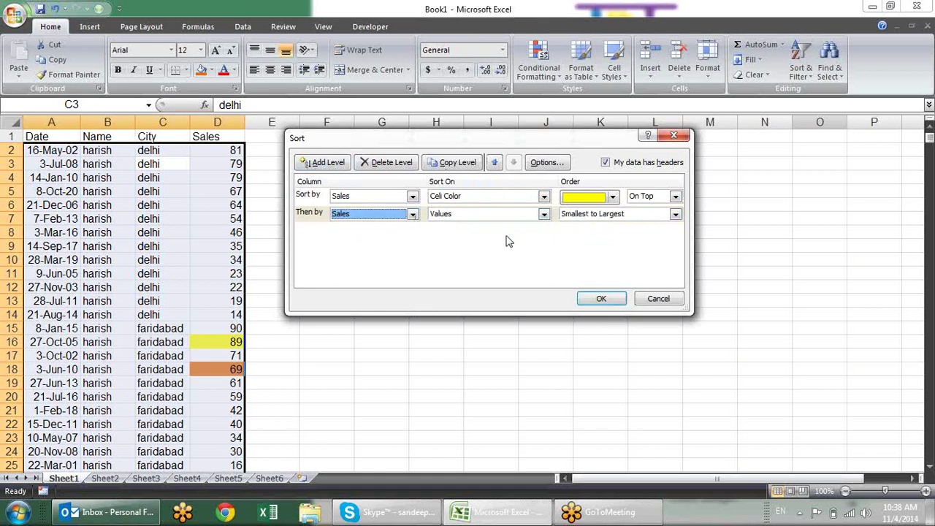
{"action": "left_click", "coordinate": [544, 214]}
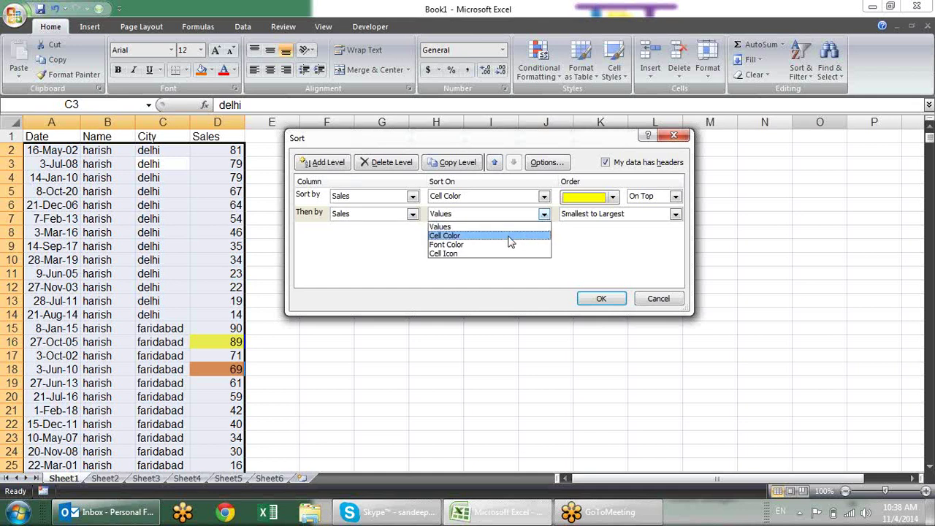
{"action": "left_click", "coordinate": [509, 236]}
{"action": "left_click", "coordinate": [613, 216]}
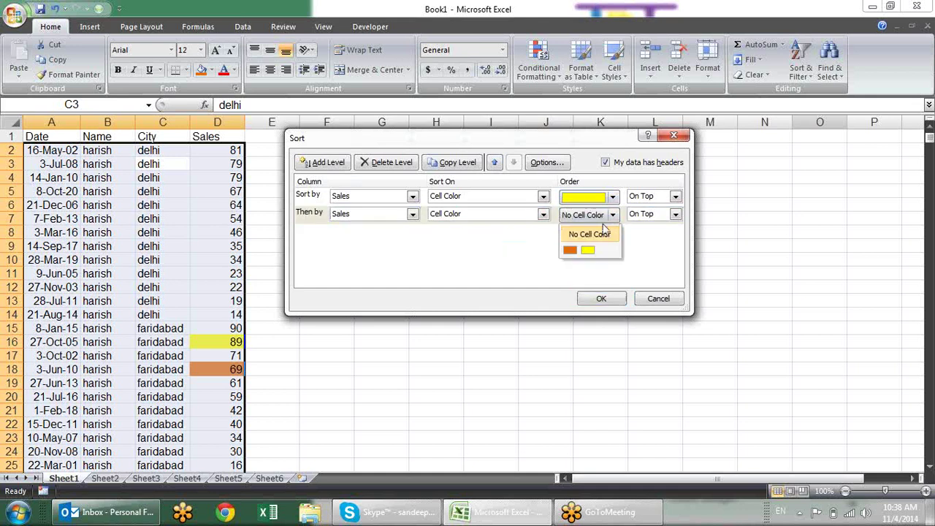
{"action": "left_click", "coordinate": [570, 250]}
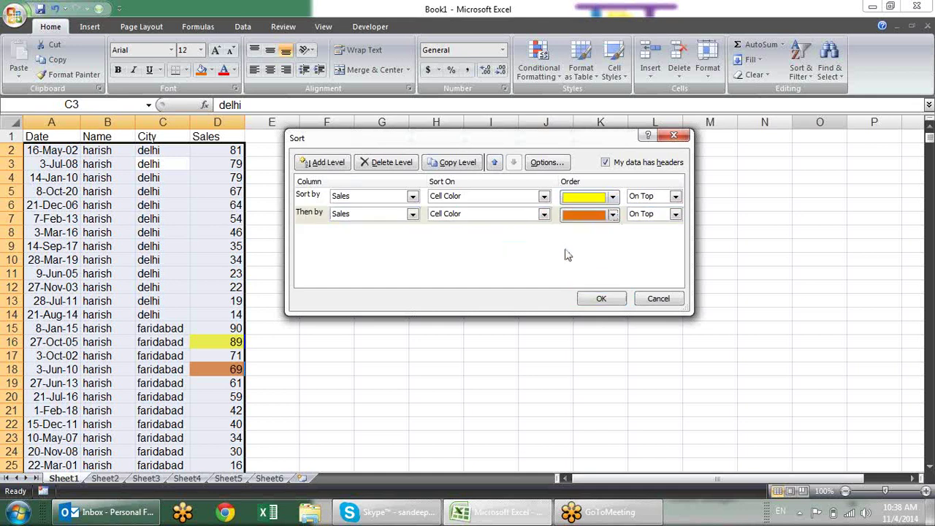
{"action": "left_click", "coordinate": [675, 214]}
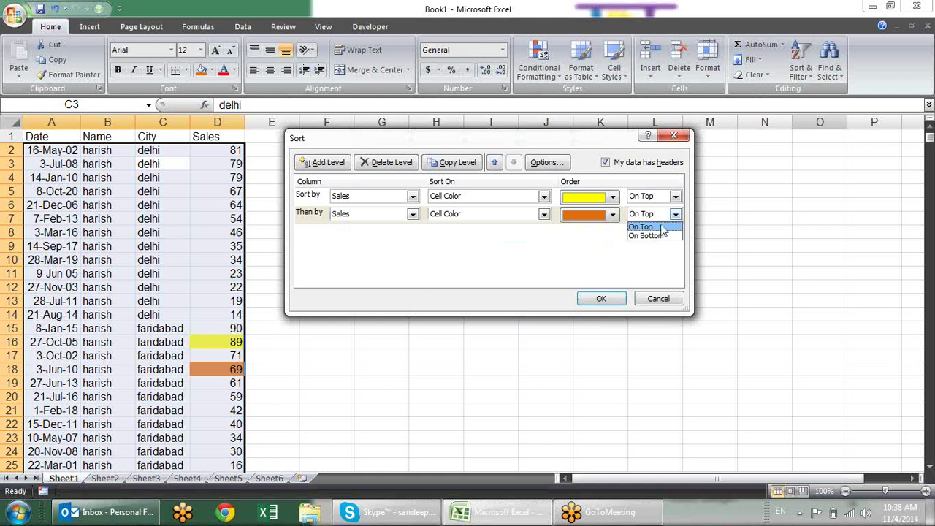
{"action": "left_click", "coordinate": [539, 234]}
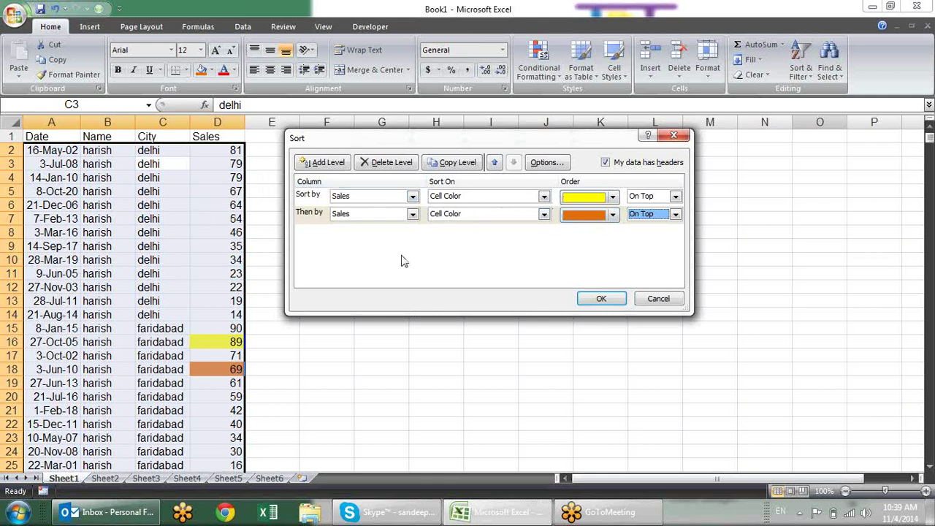
{"action": "left_click", "coordinate": [601, 299]}
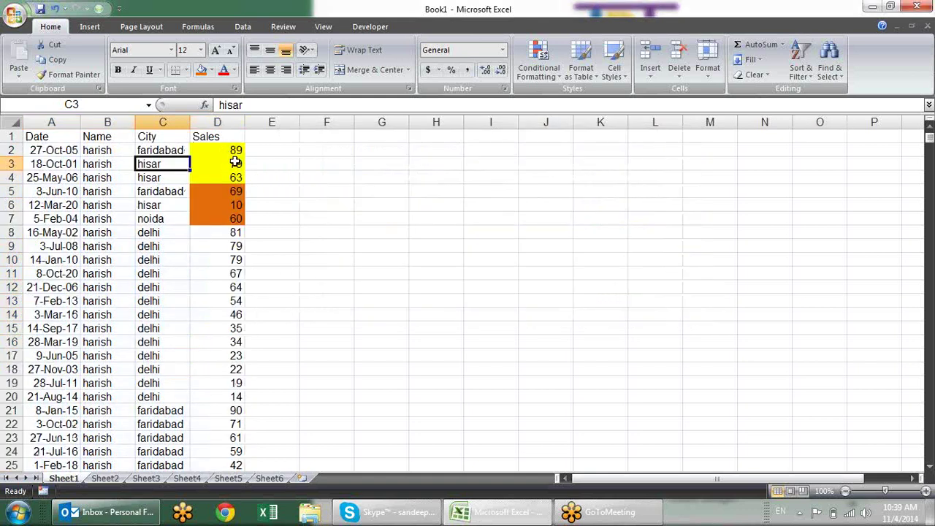
{"action": "left_click", "coordinate": [234, 163]}
{"action": "left_click", "coordinate": [230, 205]}
{"action": "left_click", "coordinate": [231, 222]}
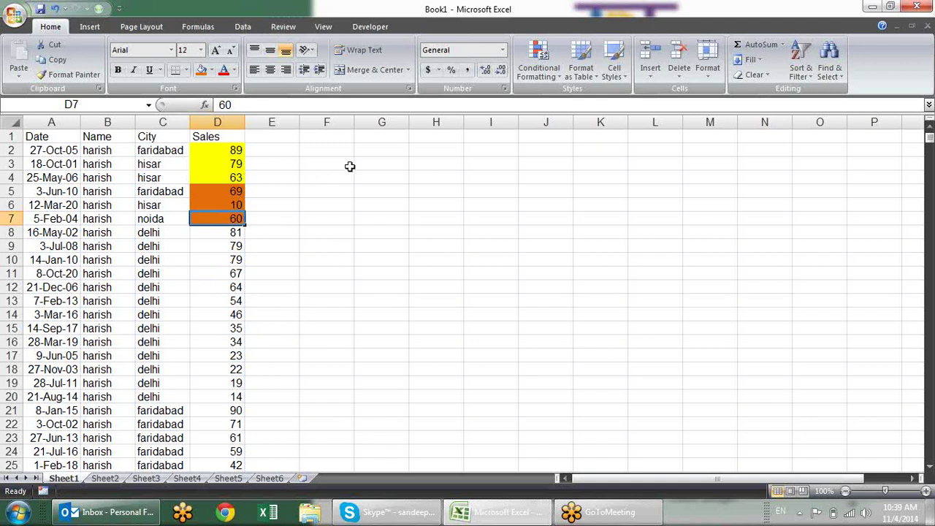
{"action": "left_click", "coordinate": [800, 67]}
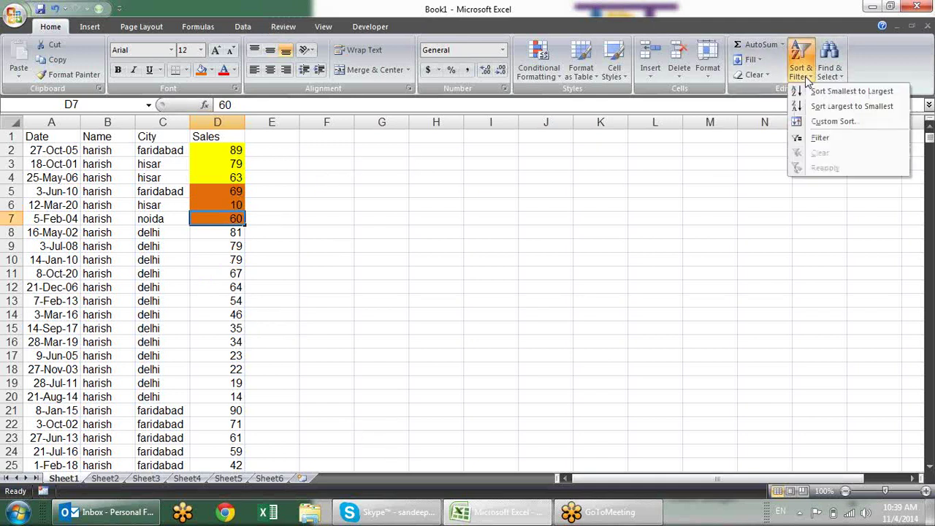
{"action": "left_click", "coordinate": [800, 62]}
{"action": "left_click", "coordinate": [801, 62]}
{"action": "left_click", "coordinate": [826, 121]}
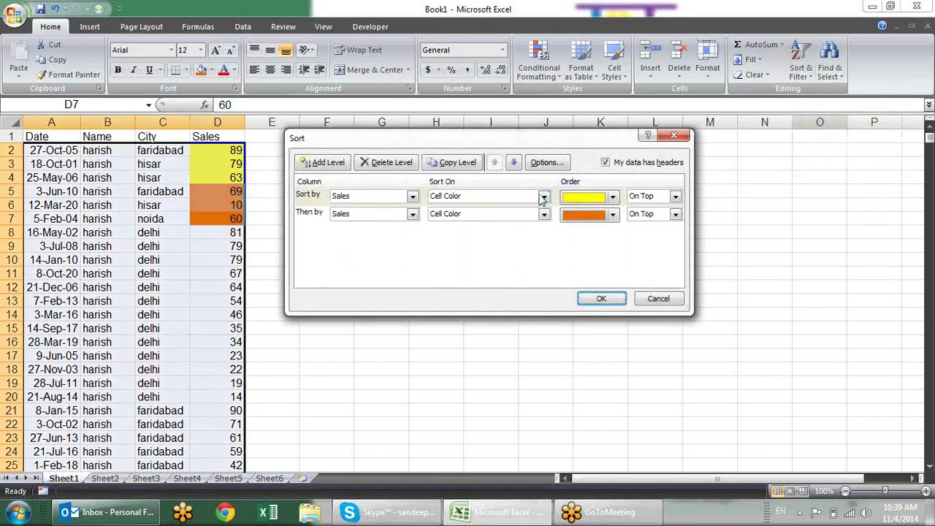
{"action": "left_click", "coordinate": [543, 197]}
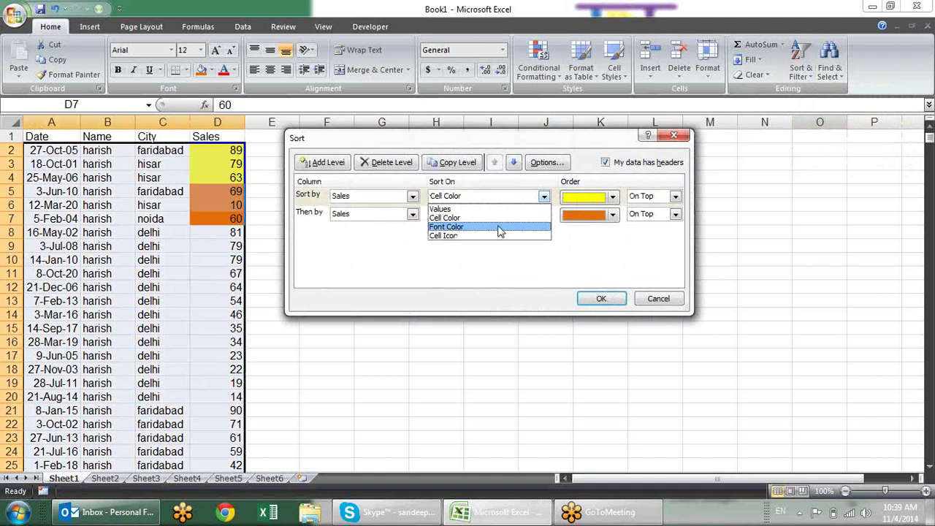
{"action": "left_click", "coordinate": [676, 304]}
{"action": "left_click", "coordinate": [658, 298]}
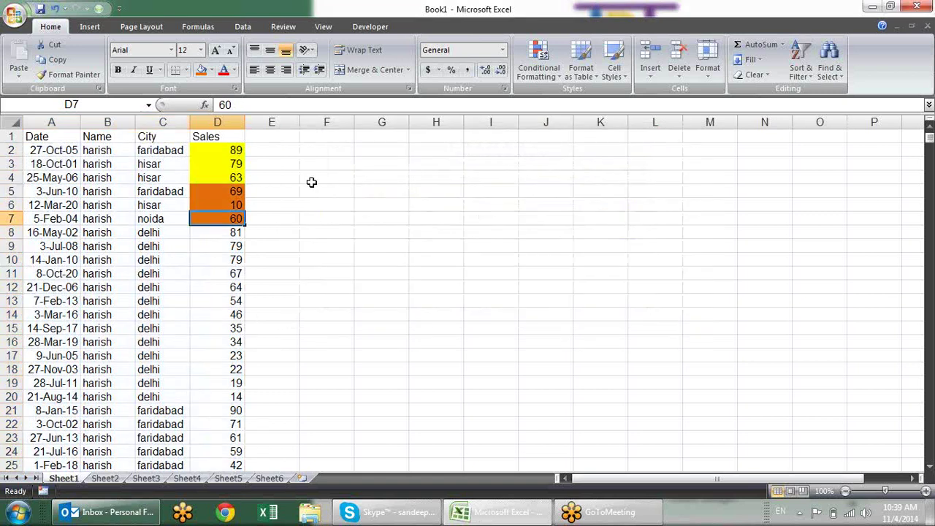
{"action": "left_click_drag", "start_coordinate": [226, 152], "coordinate": [236, 217]}
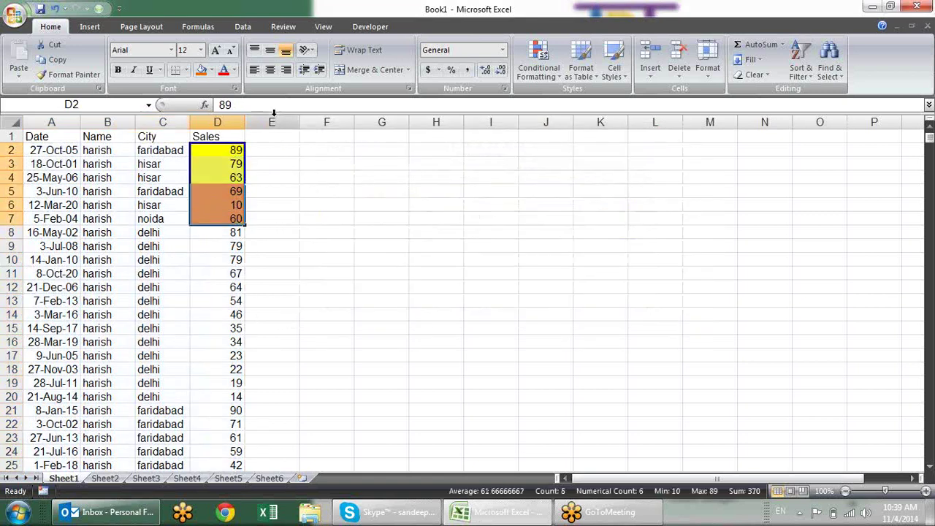
Set the coloured Sales cells to No Fill
{"action": "left_click", "coordinate": [213, 73]}
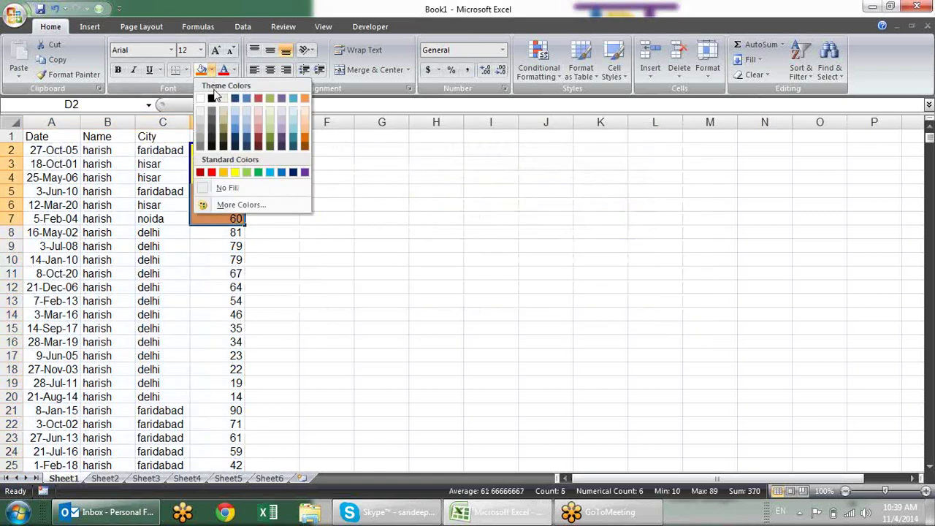
{"action": "left_click", "coordinate": [236, 189]}
{"action": "left_click", "coordinate": [403, 177]}
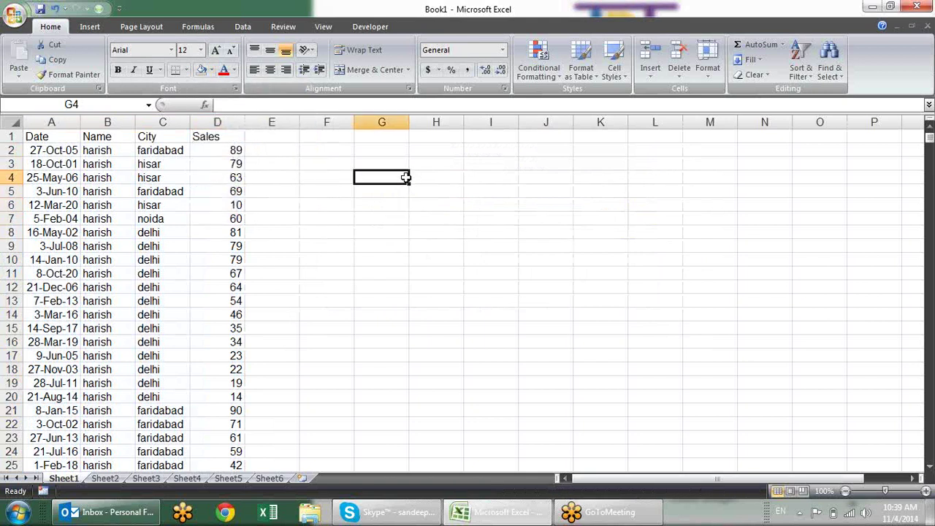
Apply the 3 Symbols (Uncircled) icon set to Sales values from D2 to the end
{"action": "left_click", "coordinate": [227, 151]}
{"action": "key", "text": "ctrl+shift+Down"}
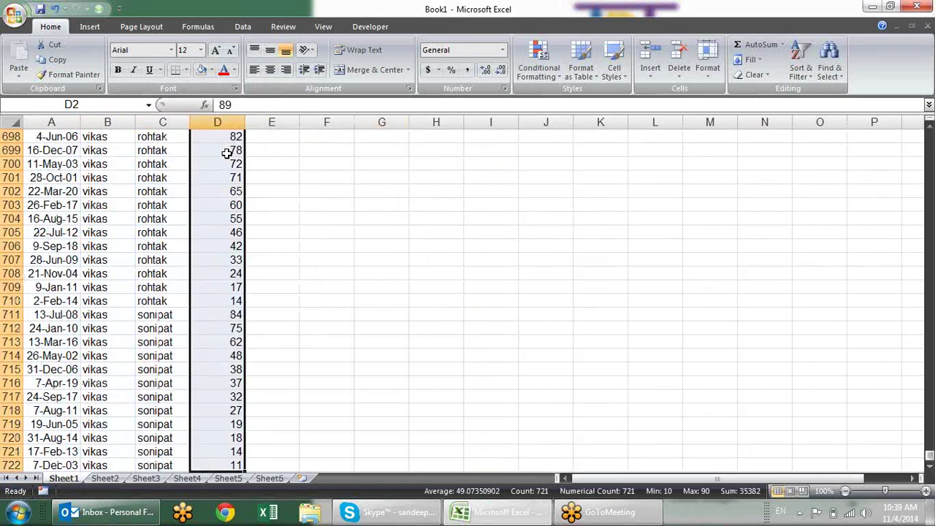
{"action": "left_click", "coordinate": [541, 66]}
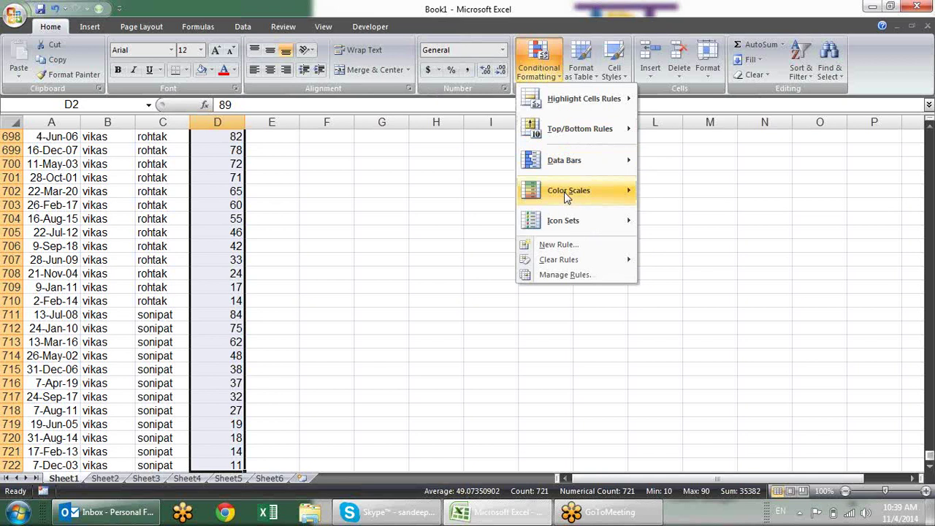
{"action": "mouse_move", "coordinate": [577, 220]}
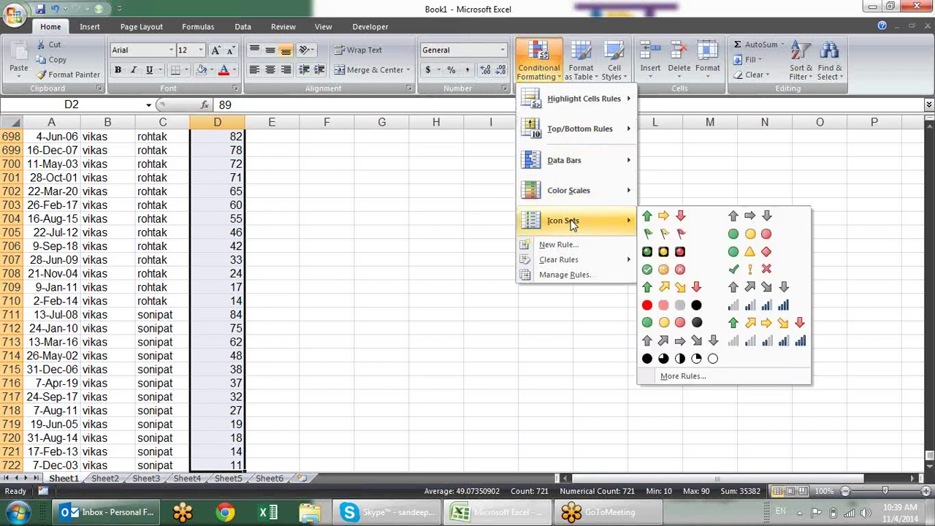
{"action": "left_click", "coordinate": [738, 270]}
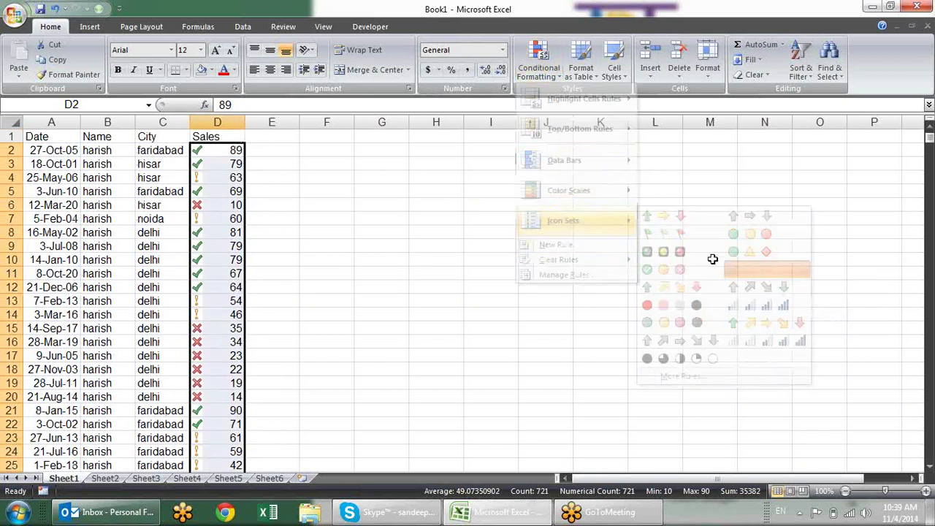
{"action": "left_click", "coordinate": [196, 162]}
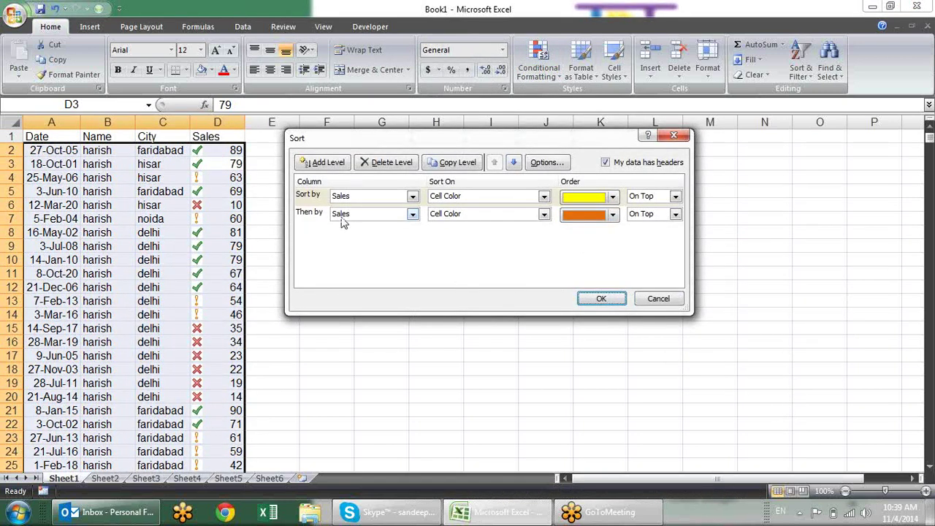
Delete the old cell-colour sort levels in the Sort dialog
{"action": "left_click", "coordinate": [343, 219]}
{"action": "left_click", "coordinate": [376, 162]}
{"action": "left_click", "coordinate": [376, 162]}
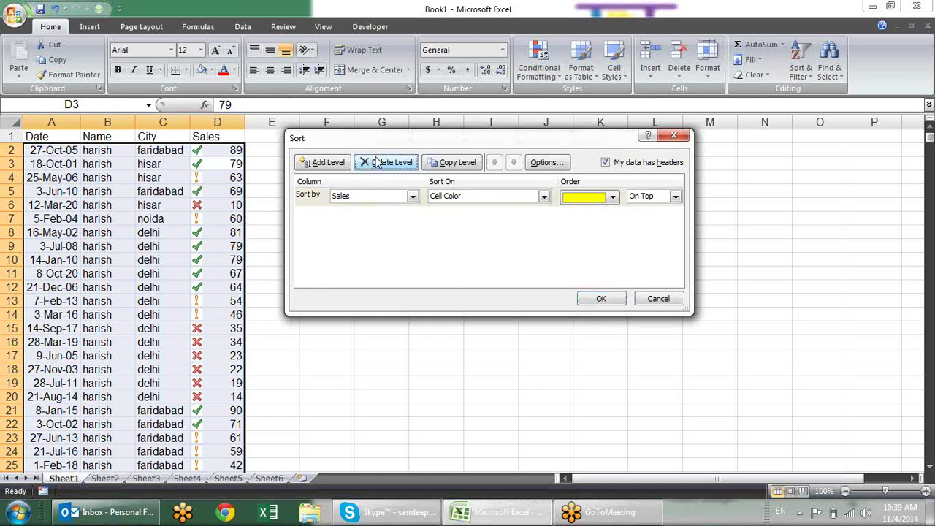
{"action": "left_click", "coordinate": [376, 162]}
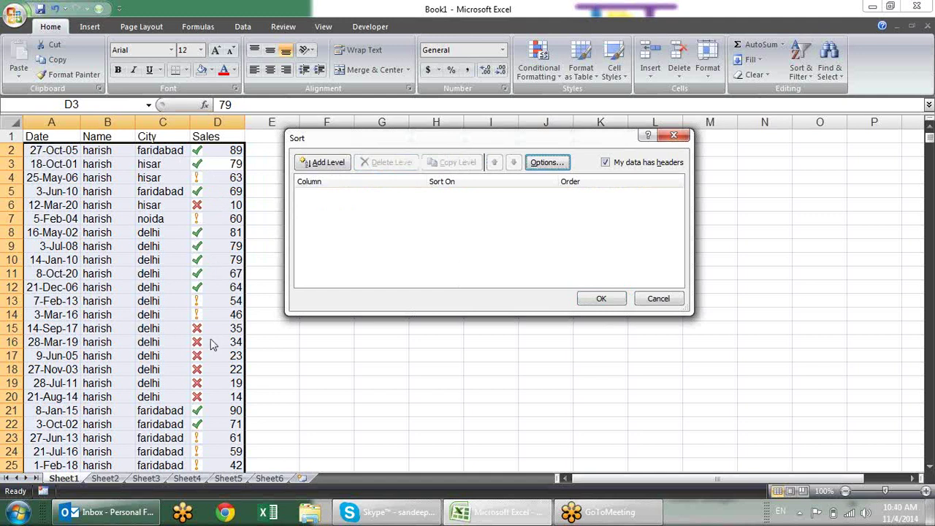
Add a Sales level sorting by Cell Icon with the green check On Top
{"action": "left_click", "coordinate": [307, 164]}
{"action": "left_click", "coordinate": [413, 196]}
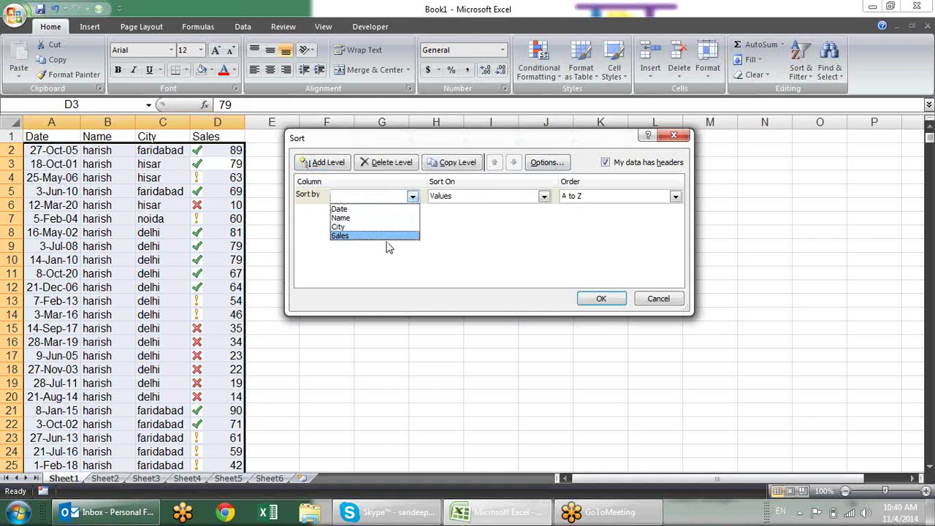
{"action": "left_click", "coordinate": [388, 235]}
{"action": "left_click", "coordinate": [544, 197]}
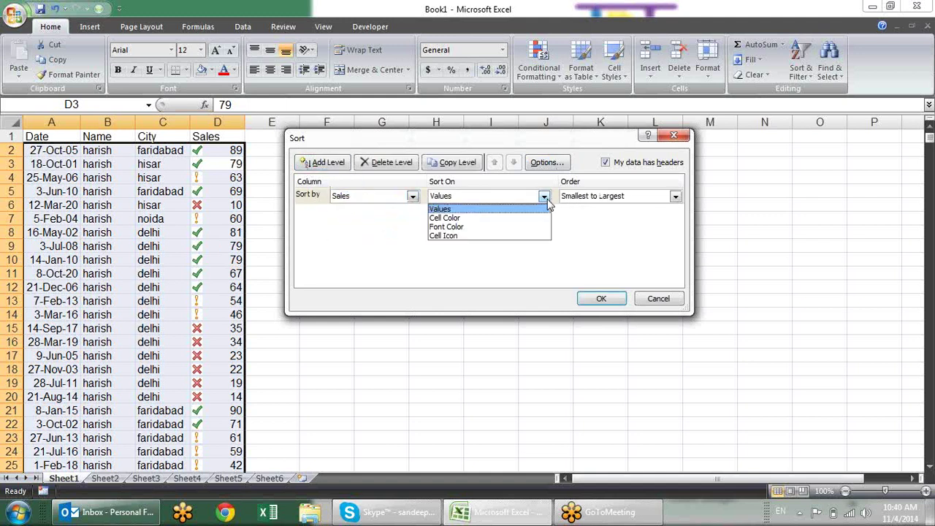
{"action": "left_click", "coordinate": [478, 238]}
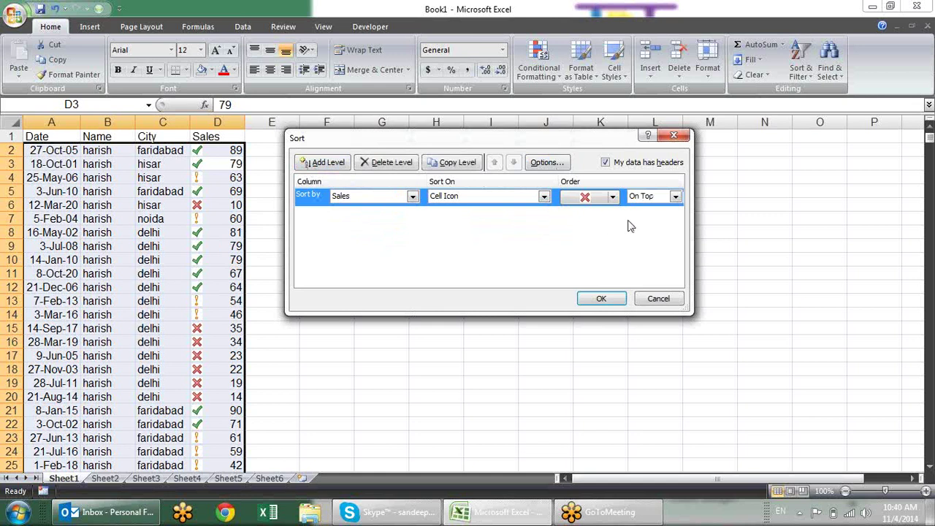
{"action": "left_click", "coordinate": [612, 198]}
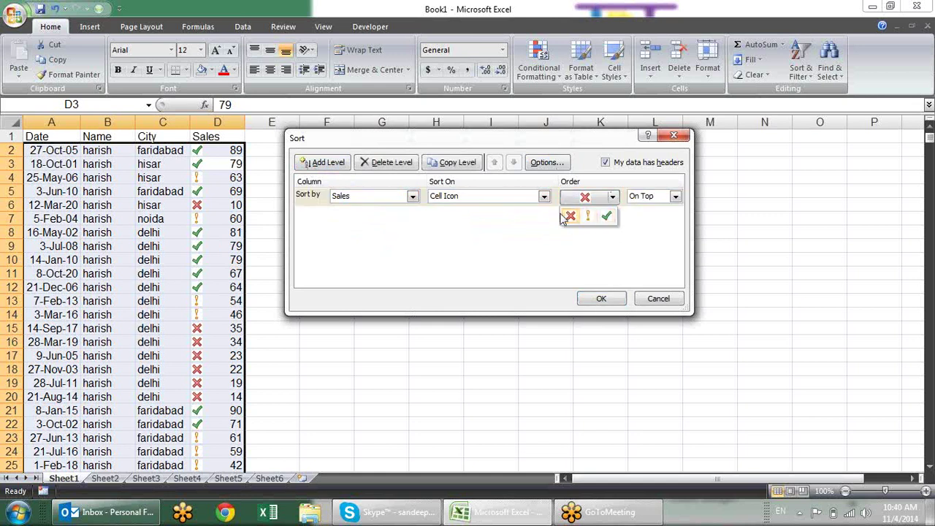
{"action": "left_click", "coordinate": [606, 217]}
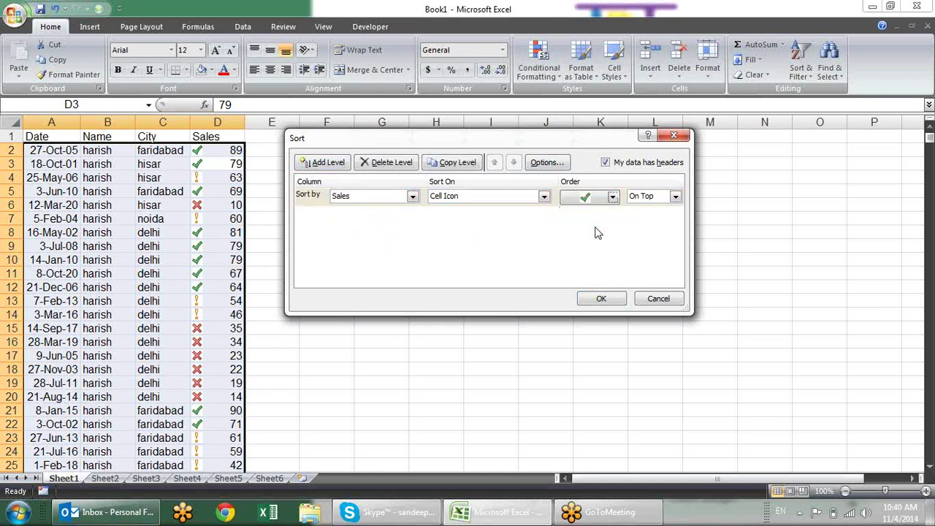
Add a second Sales Cell Icon level putting the red cross On Bottom, and apply
{"action": "left_click", "coordinate": [321, 162]}
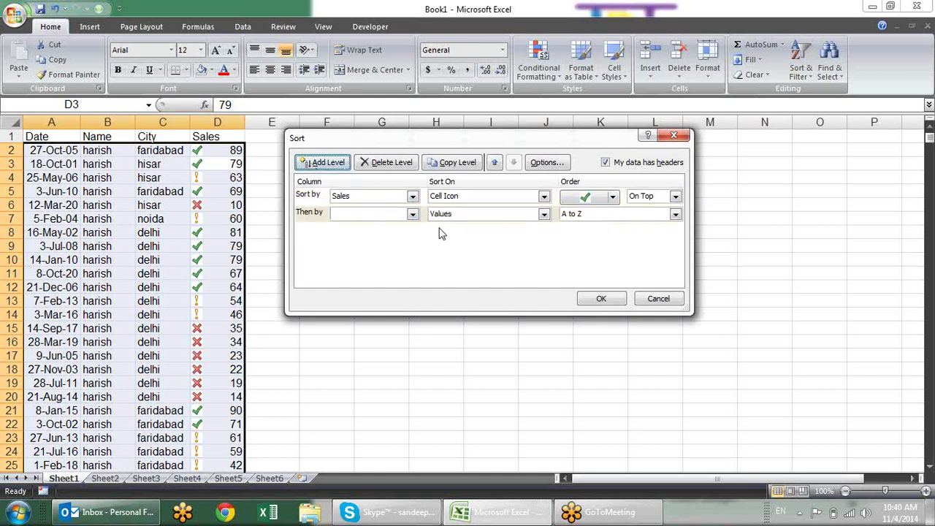
{"action": "left_click", "coordinate": [413, 213]}
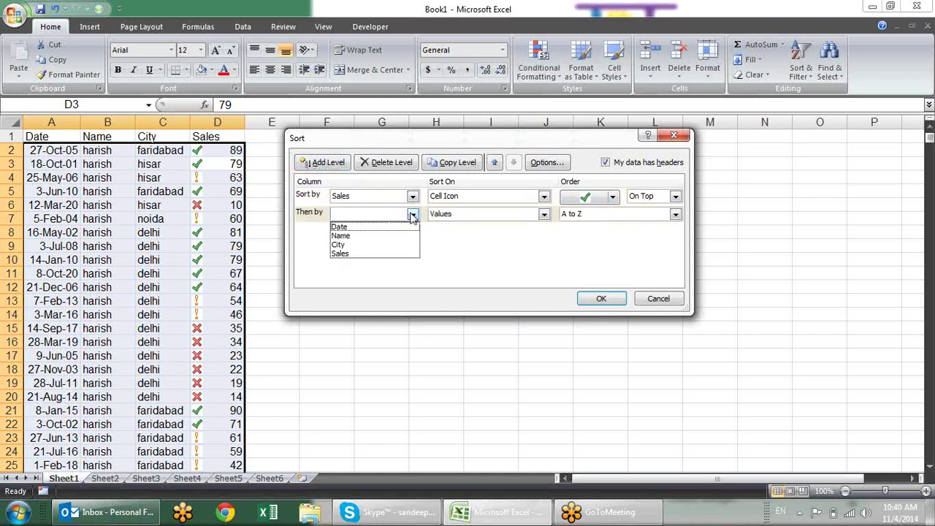
{"action": "left_click", "coordinate": [404, 254]}
{"action": "left_click", "coordinate": [544, 214]}
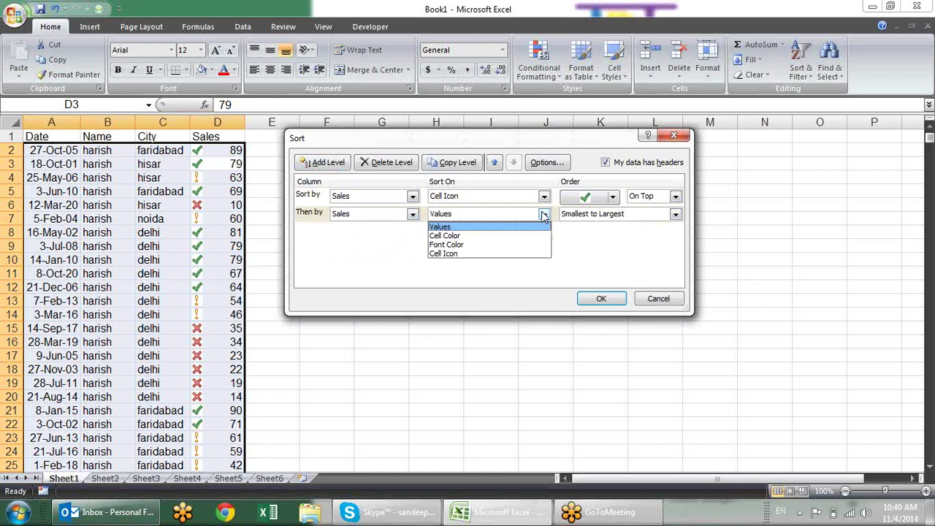
{"action": "left_click", "coordinate": [515, 253]}
{"action": "left_click", "coordinate": [612, 214]}
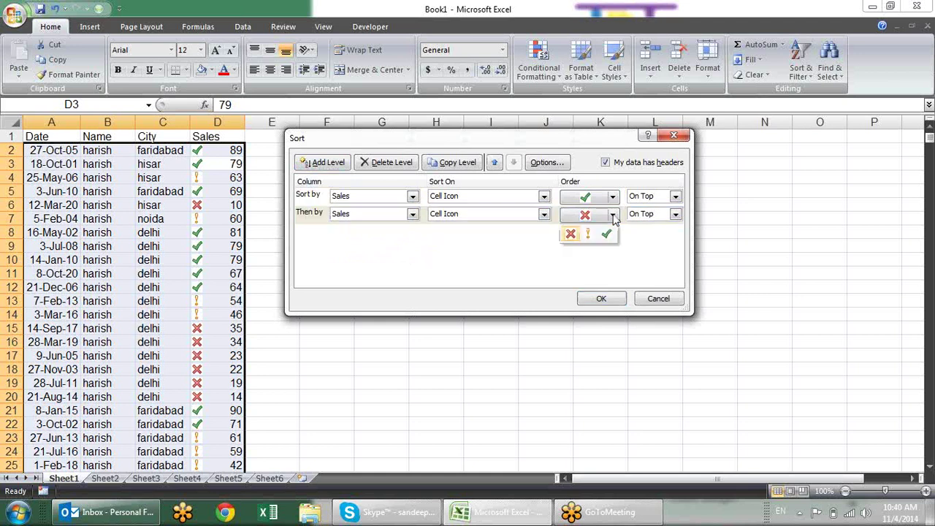
{"action": "left_click", "coordinate": [678, 220]}
{"action": "left_click", "coordinate": [675, 214]}
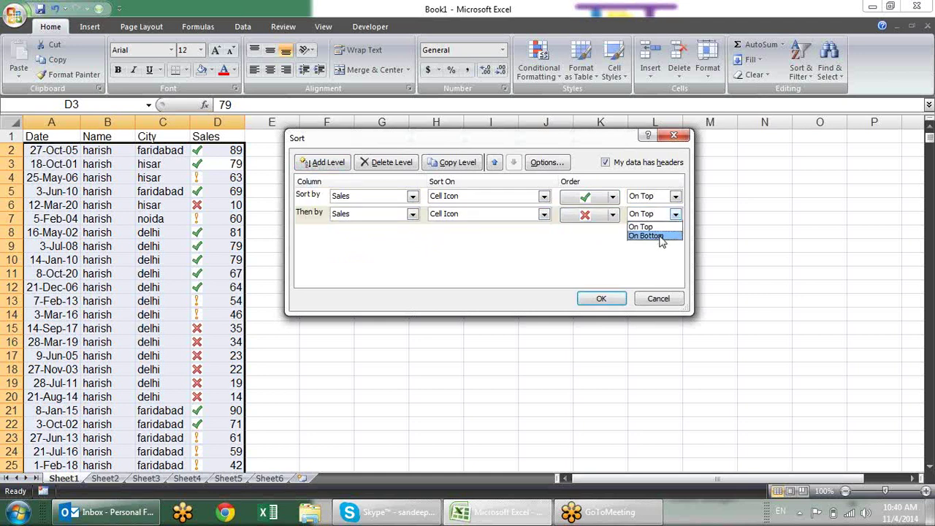
{"action": "left_click", "coordinate": [658, 236]}
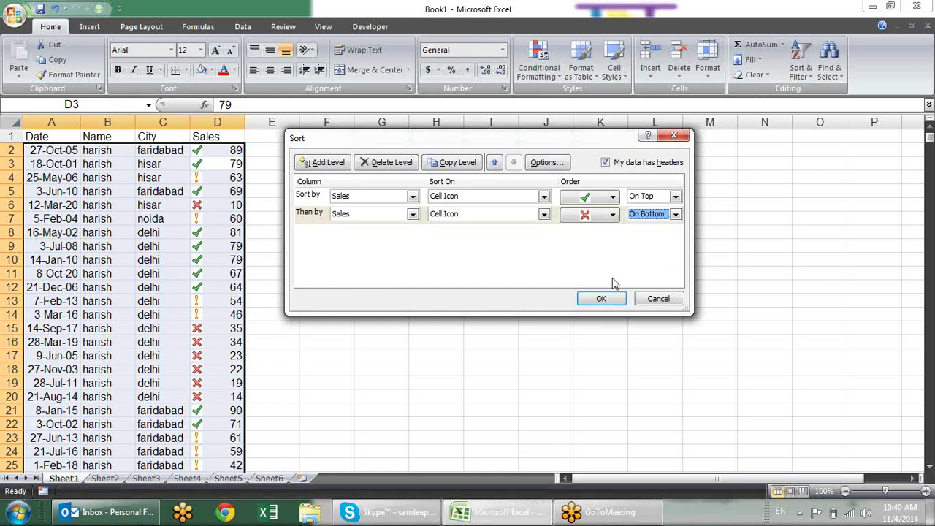
{"action": "left_click", "coordinate": [603, 301]}
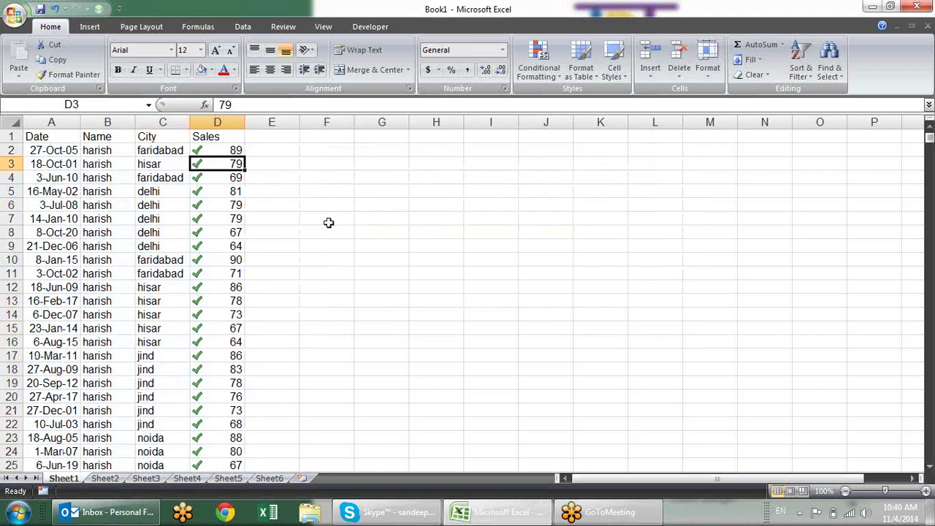
Scroll down through the icon-sorted sales table to review the tick, exclamation and cross groups
{"action": "scroll", "coordinate": [248, 344], "scroll_direction": "down", "scroll_amount": 5}
{"action": "scroll", "coordinate": [252, 344], "scroll_direction": "down", "scroll_amount": 7}
{"action": "scroll", "coordinate": [252, 344], "scroll_direction": "down", "scroll_amount": 13}
{"action": "scroll", "coordinate": [254, 346], "scroll_direction": "down", "scroll_amount": 8}
{"action": "scroll", "coordinate": [254, 347], "scroll_direction": "down", "scroll_amount": 8}
{"action": "scroll", "coordinate": [253, 348], "scroll_direction": "down", "scroll_amount": 7}
{"action": "scroll", "coordinate": [252, 349], "scroll_direction": "down", "scroll_amount": 15}
{"action": "scroll", "coordinate": [254, 351], "scroll_direction": "down", "scroll_amount": 8}
{"action": "scroll", "coordinate": [253, 352], "scroll_direction": "down", "scroll_amount": 5}
{"action": "scroll", "coordinate": [252, 352], "scroll_direction": "down", "scroll_amount": 7}
{"action": "scroll", "coordinate": [251, 354], "scroll_direction": "down", "scroll_amount": 10}
{"action": "scroll", "coordinate": [250, 357], "scroll_direction": "down", "scroll_amount": 10}
{"action": "scroll", "coordinate": [250, 365], "scroll_direction": "down", "scroll_amount": 14}
{"action": "scroll", "coordinate": [251, 373], "scroll_direction": "down", "scroll_amount": 8}
{"action": "scroll", "coordinate": [252, 379], "scroll_direction": "down", "scroll_amount": 16}
{"action": "scroll", "coordinate": [251, 384], "scroll_direction": "down", "scroll_amount": 8}
{"action": "scroll", "coordinate": [250, 386], "scroll_direction": "down", "scroll_amount": 9}
{"action": "scroll", "coordinate": [254, 384], "scroll_direction": "down", "scroll_amount": 5}
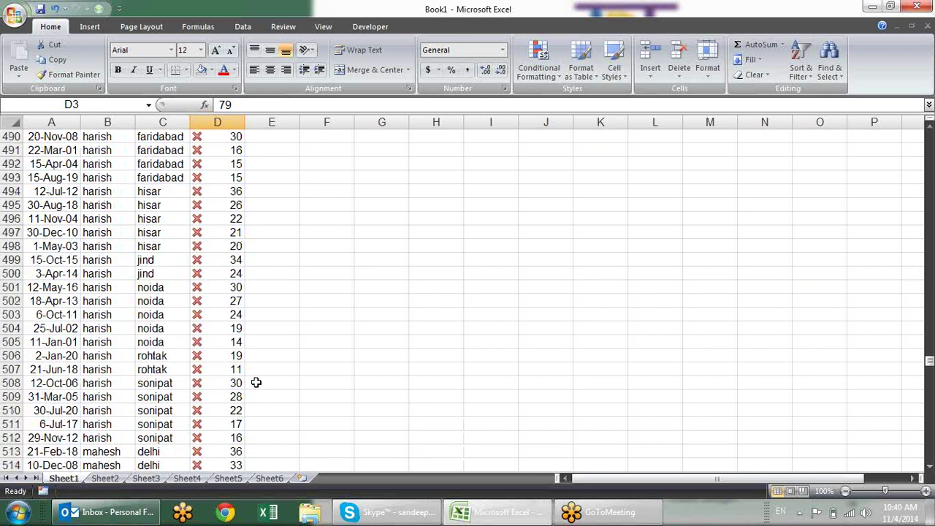
{"action": "scroll", "coordinate": [255, 383], "scroll_direction": "down", "scroll_amount": 11}
{"action": "scroll", "coordinate": [257, 378], "scroll_direction": "down", "scroll_amount": 1}
{"action": "scroll", "coordinate": [258, 378], "scroll_direction": "down", "scroll_amount": 10}
{"action": "scroll", "coordinate": [261, 371], "scroll_direction": "down", "scroll_amount": 4}
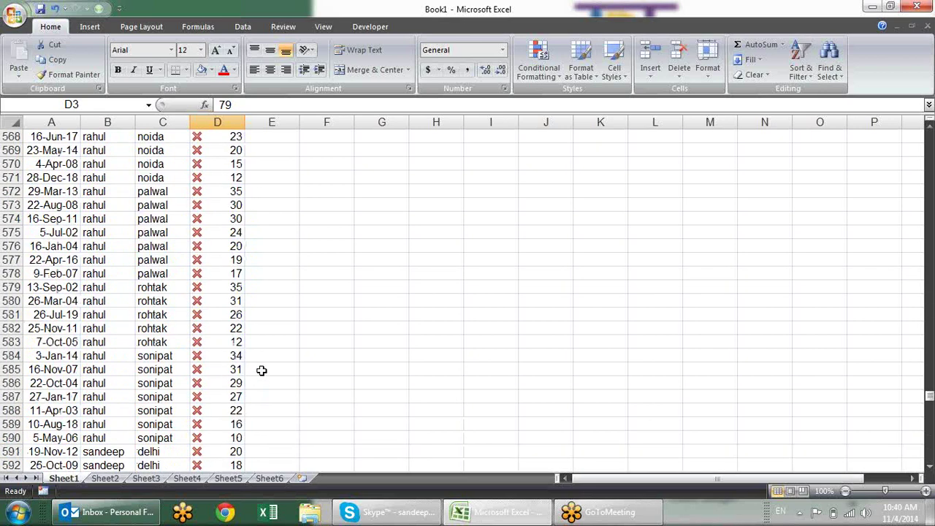
From a city cell, jump to the top of the table and move to empty cell E1
{"action": "left_click", "coordinate": [176, 286]}
{"action": "key", "text": "ctrl+Up"}
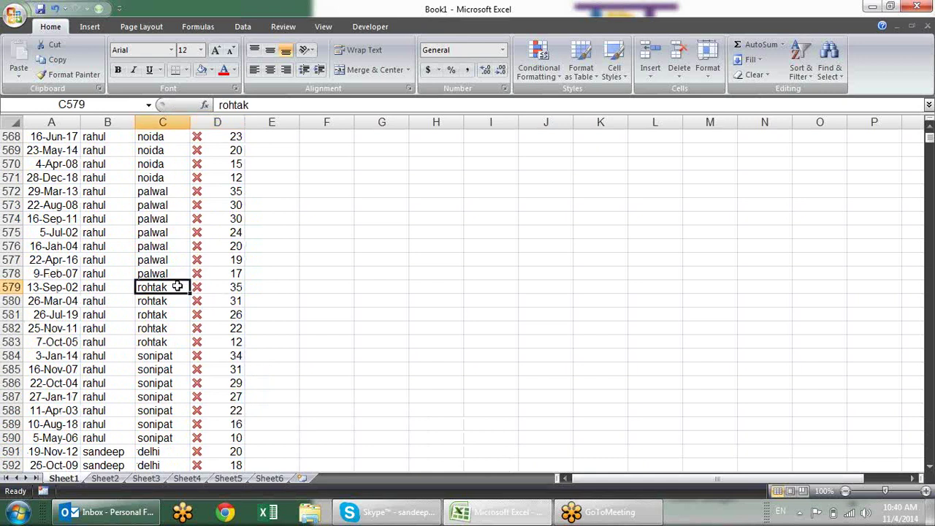
{"action": "key", "text": "Down"}
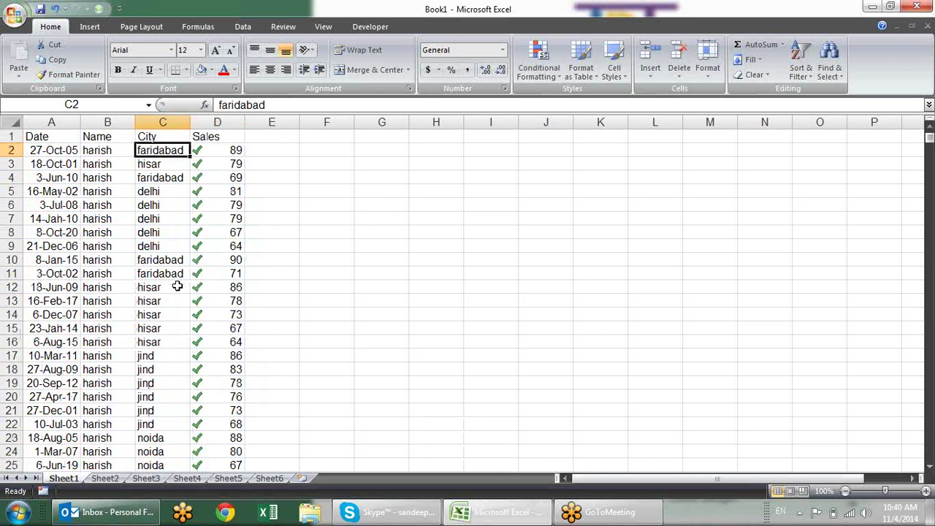
{"action": "key", "text": "Right"}
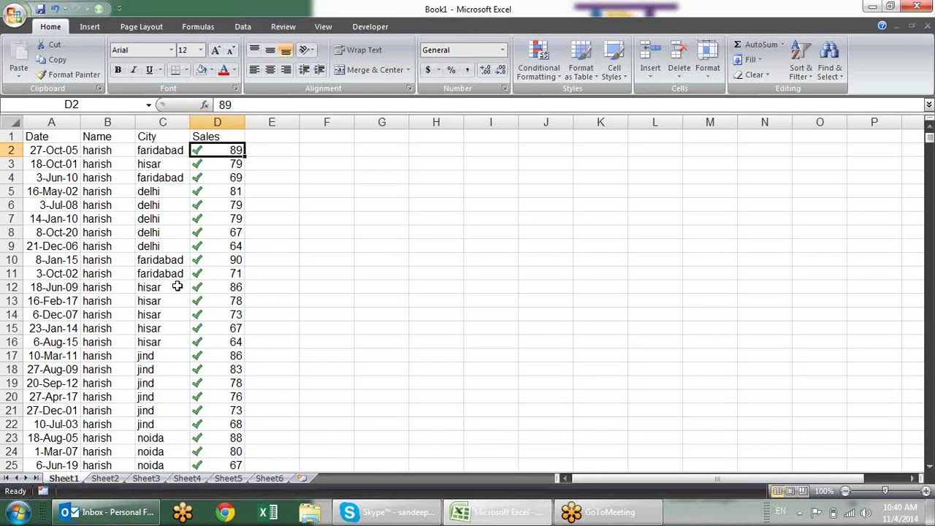
{"action": "key", "text": "Right"}
{"action": "key", "text": "Up"}
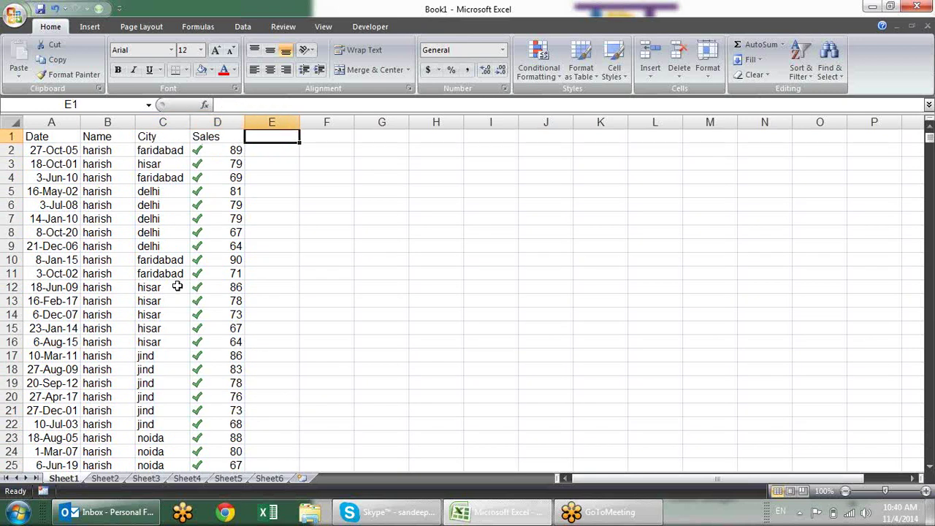
Enter the header Month in E1 and the formula =TEXT(A2,"mmm") in E2
{"action": "type", "text": "Month"}
{"action": "key", "text": "Return"}
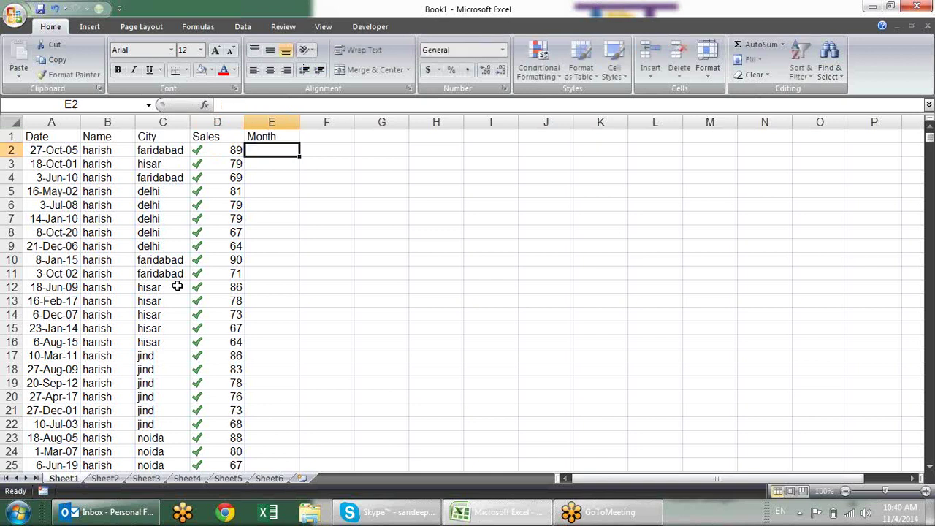
{"action": "type", "text": "=te"}
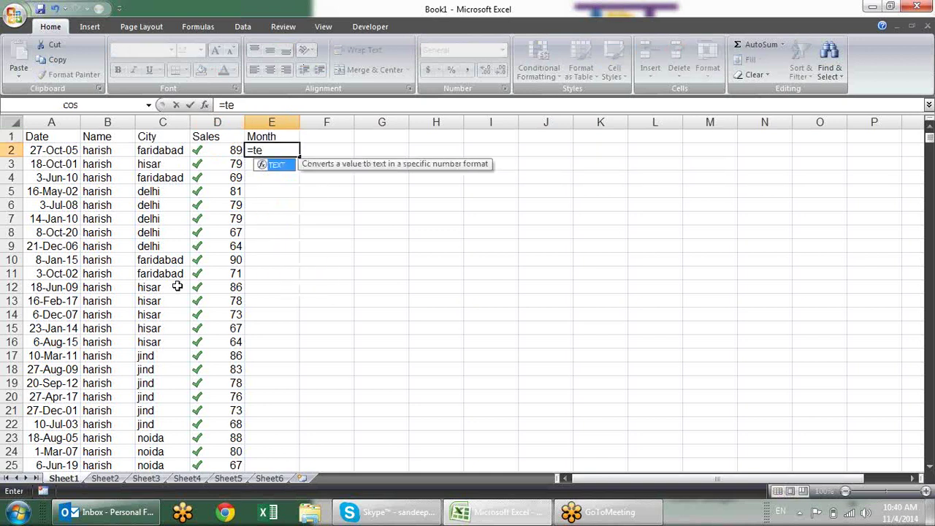
{"action": "key", "text": "Tab"}
{"action": "key", "text": "Left"}
{"action": "key", "text": "Left"}
{"action": "key", "text": "Left"}
{"action": "key", "text": "Left"}
{"action": "type", "text": ",\"mmm\")"}
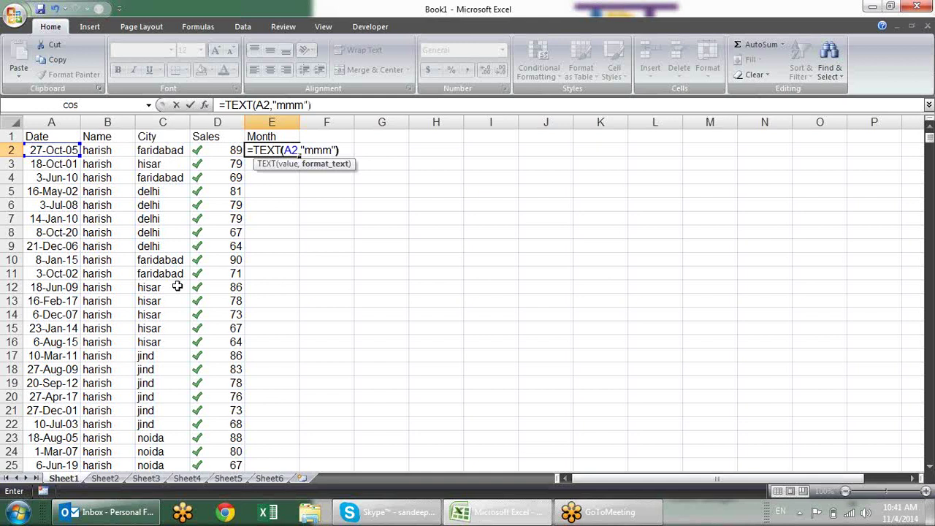
{"action": "key", "text": "Return"}
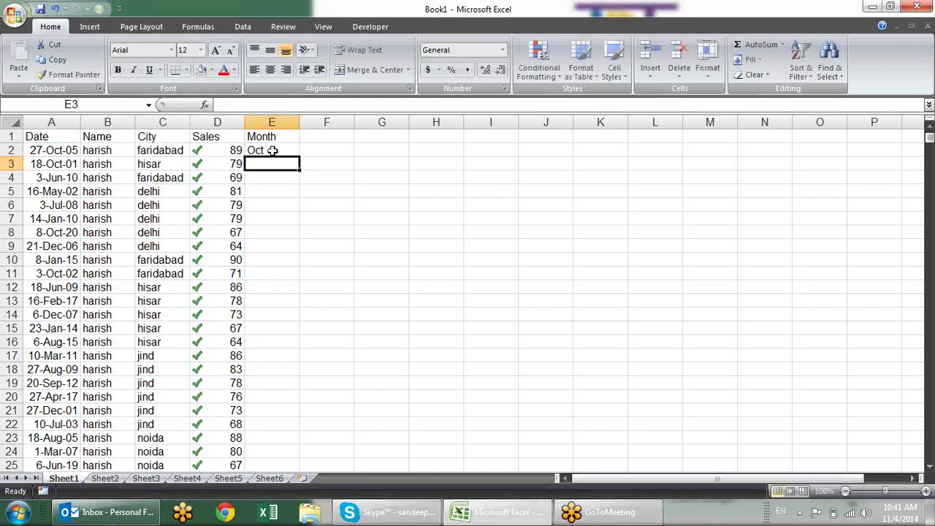
Fill the E2 month formula down the whole table and spot-check cells E2 through E8
{"action": "left_click", "coordinate": [272, 149]}
{"action": "double_click", "coordinate": [299, 155]}
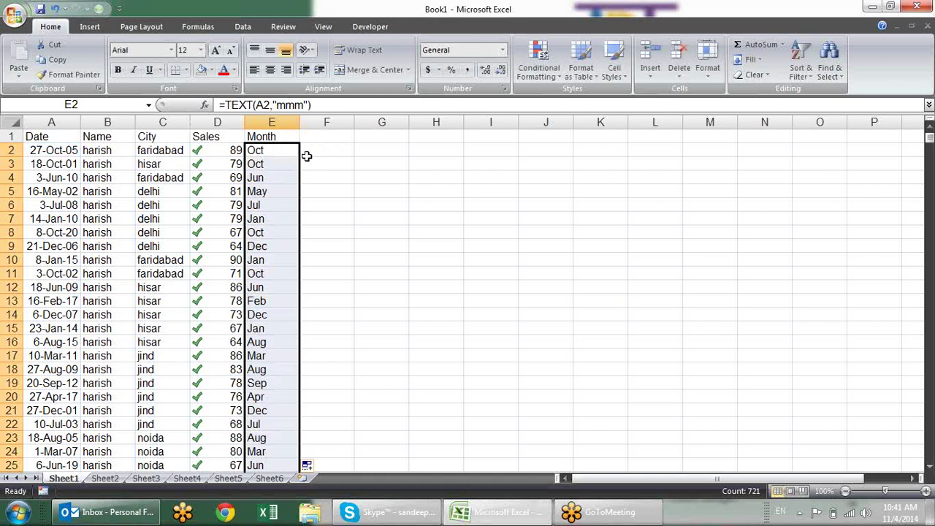
{"action": "left_click", "coordinate": [373, 156]}
{"action": "left_click", "coordinate": [295, 169]}
{"action": "left_click", "coordinate": [288, 196]}
{"action": "left_click", "coordinate": [285, 232]}
{"action": "left_click", "coordinate": [297, 176]}
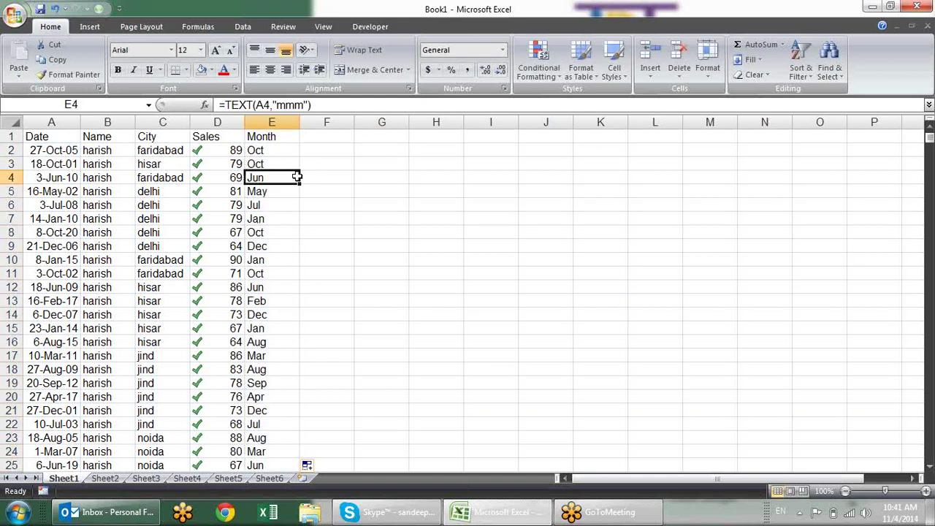
{"action": "left_click", "coordinate": [289, 150]}
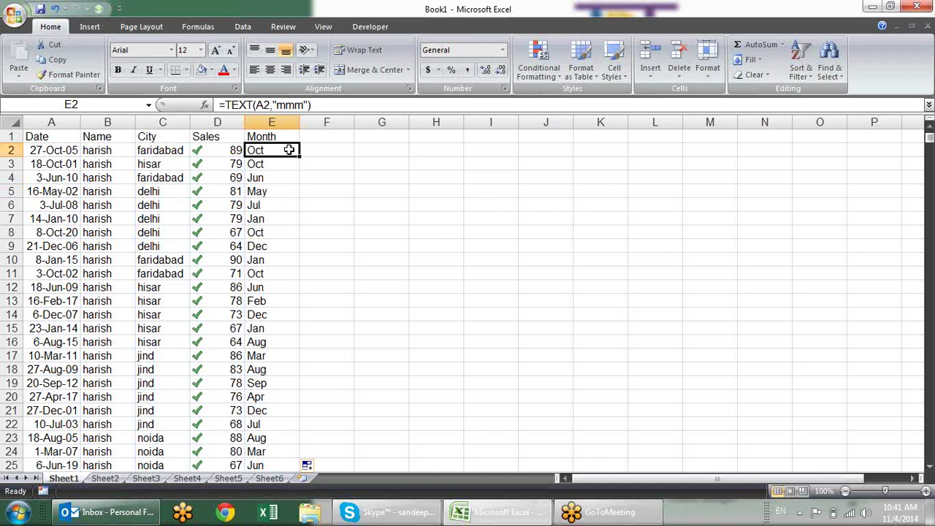
{"action": "left_click", "coordinate": [267, 218]}
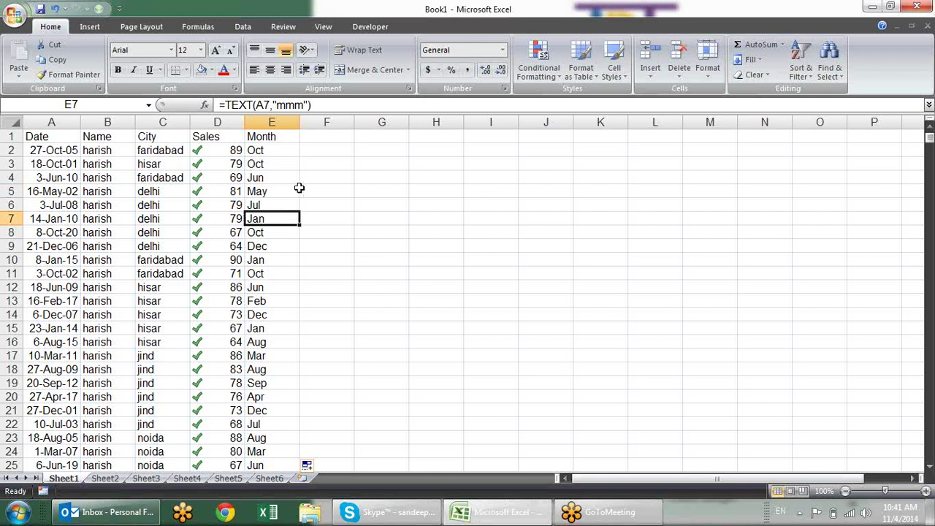
Open the Sort & Filter menu on the Home tab
{"action": "left_click", "coordinate": [800, 69]}
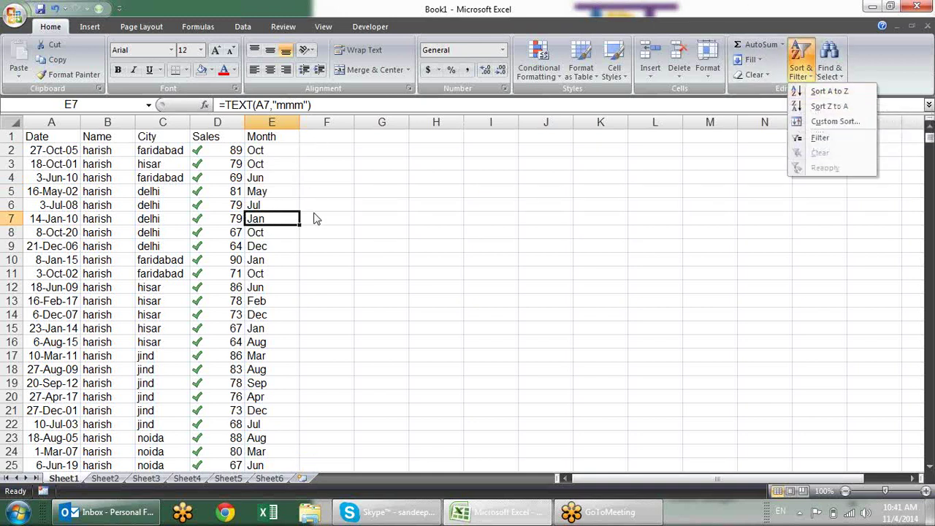
Sort A to Z by Month and scroll through the Apr, Aug, Dec ordering
{"action": "left_click", "coordinate": [827, 90]}
{"action": "left_click", "coordinate": [265, 181]}
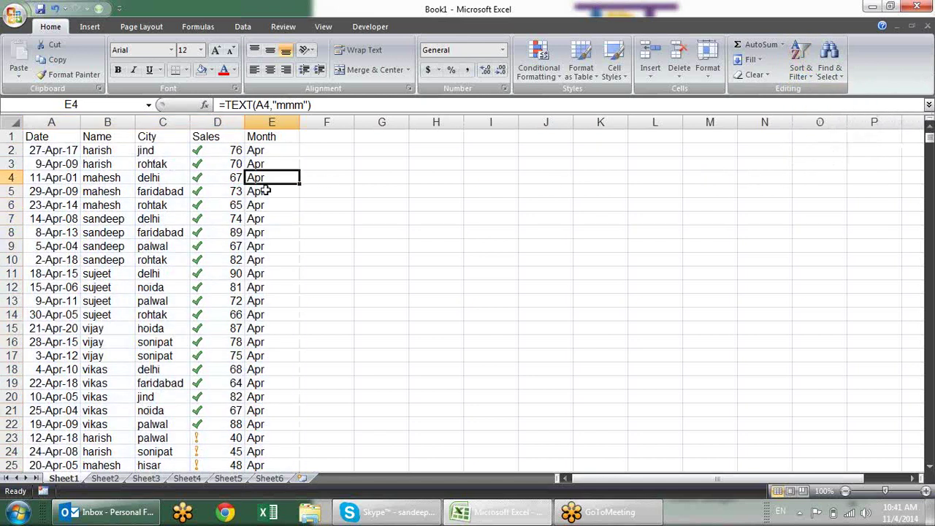
{"action": "scroll", "coordinate": [331, 319], "scroll_direction": "down", "scroll_amount": 6}
{"action": "scroll", "coordinate": [332, 319], "scroll_direction": "down", "scroll_amount": 8}
{"action": "scroll", "coordinate": [332, 319], "scroll_direction": "down", "scroll_amount": 8}
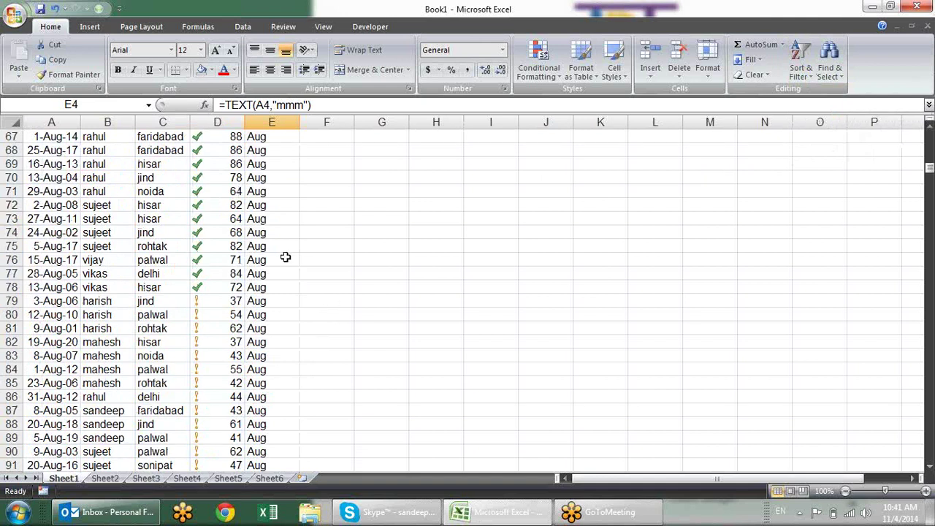
{"action": "scroll", "coordinate": [285, 257], "scroll_direction": "down", "scroll_amount": 6}
{"action": "scroll", "coordinate": [285, 255], "scroll_direction": "down", "scroll_amount": 7}
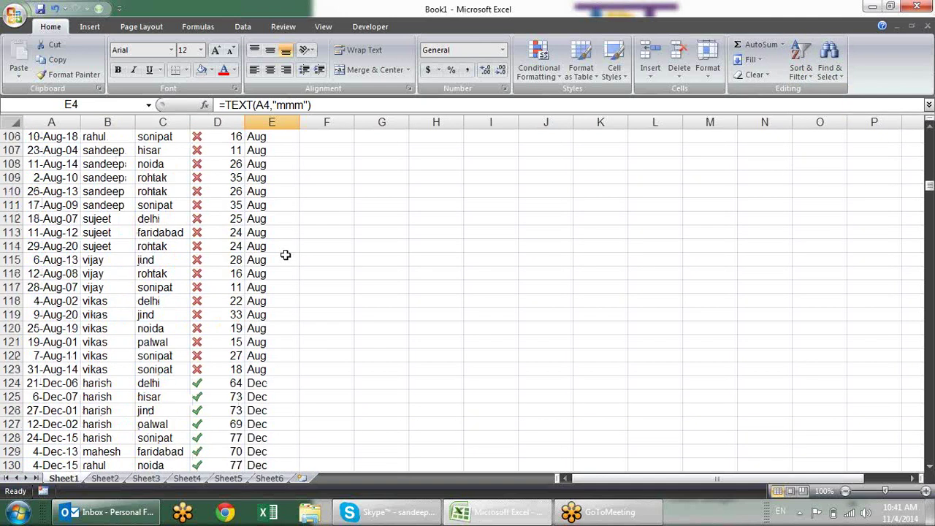
{"action": "scroll", "coordinate": [603, 265], "scroll_direction": "up", "scroll_amount": 11}
{"action": "scroll", "coordinate": [604, 266], "scroll_direction": "up", "scroll_amount": 11}
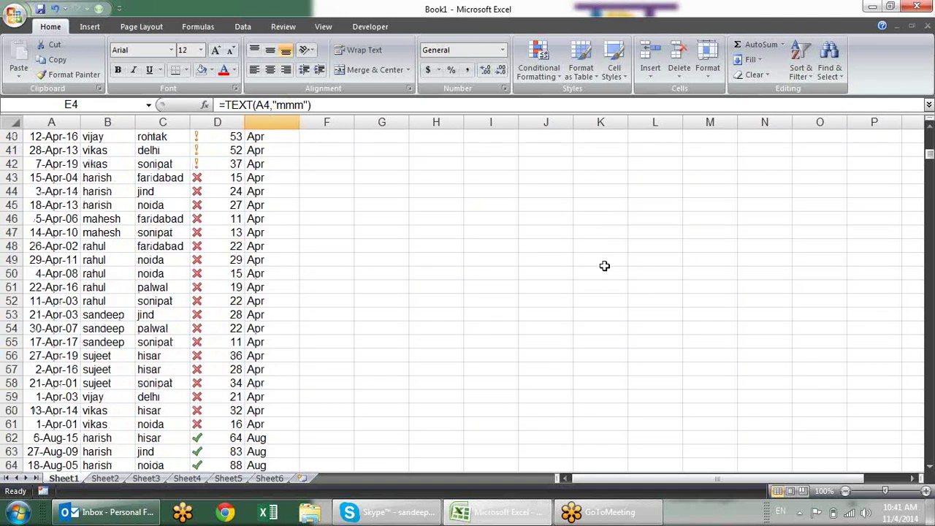
{"action": "scroll", "coordinate": [604, 266], "scroll_direction": "up", "scroll_amount": 11}
{"action": "scroll", "coordinate": [604, 265], "scroll_direction": "up", "scroll_amount": 2}
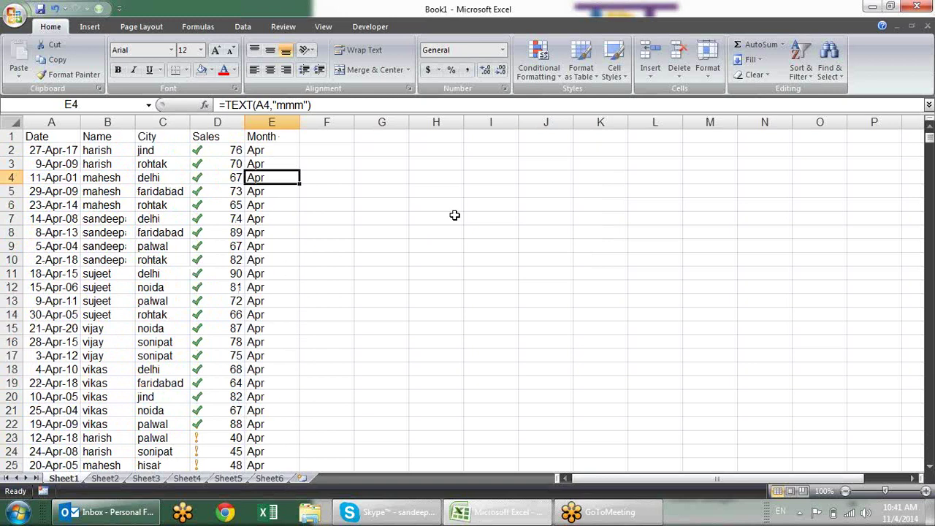
In Custom Sort, order the Month column by the Jan, Feb, Mar… custom list
{"action": "key", "text": "alt+a"}
{"action": "key", "text": "s"}
{"action": "key", "text": "s"}
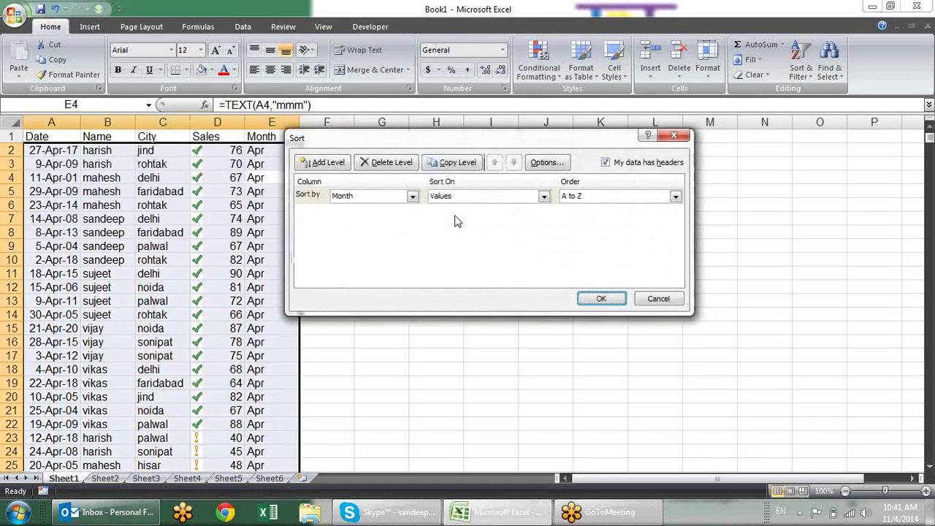
{"action": "mouse_move", "coordinate": [476, 141]}
{"action": "left_mouse_down"}
{"action": "mouse_move", "coordinate": [603, 141]}
{"action": "mouse_move", "coordinate": [593, 134]}
{"action": "left_mouse_up"}
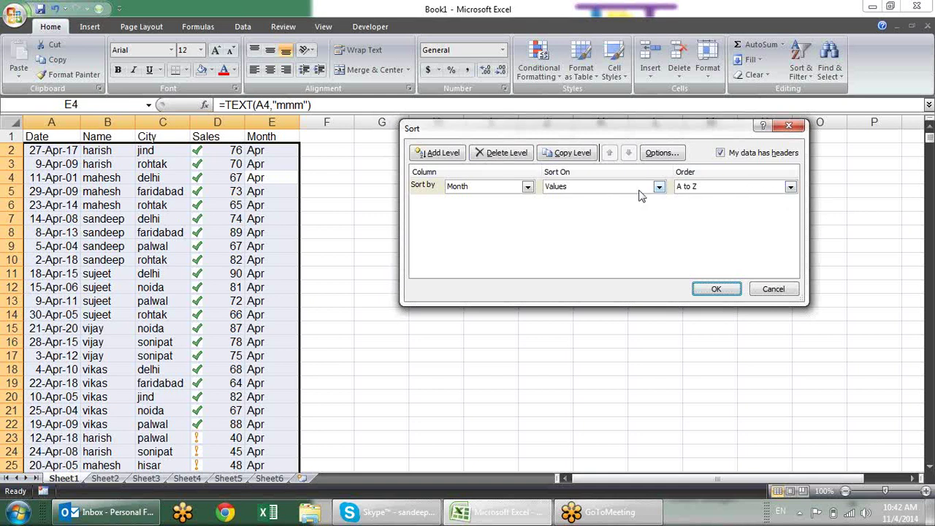
{"action": "left_click", "coordinate": [745, 192]}
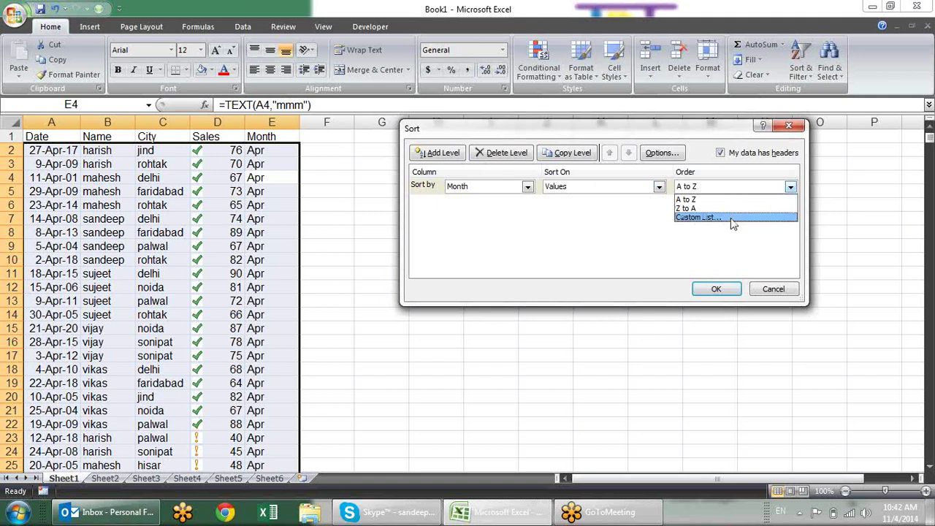
{"action": "left_click", "coordinate": [733, 218]}
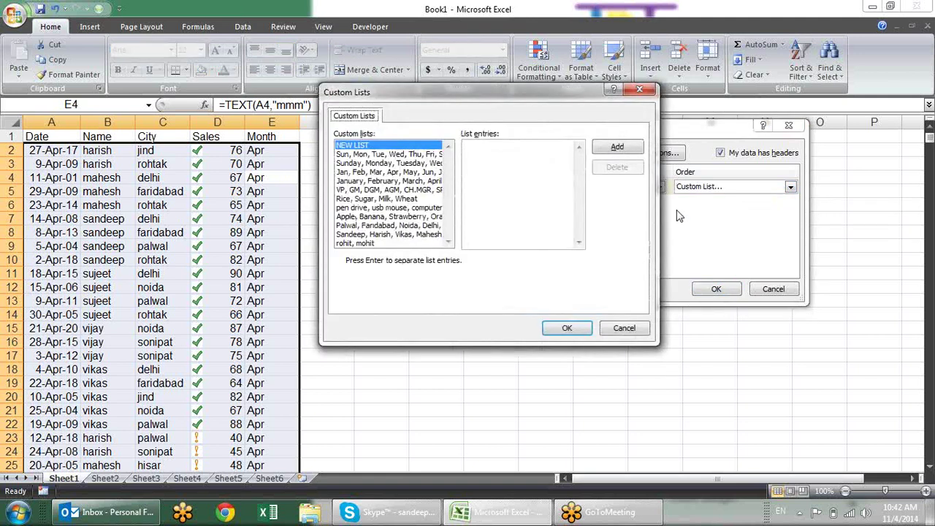
{"action": "left_click", "coordinate": [397, 172]}
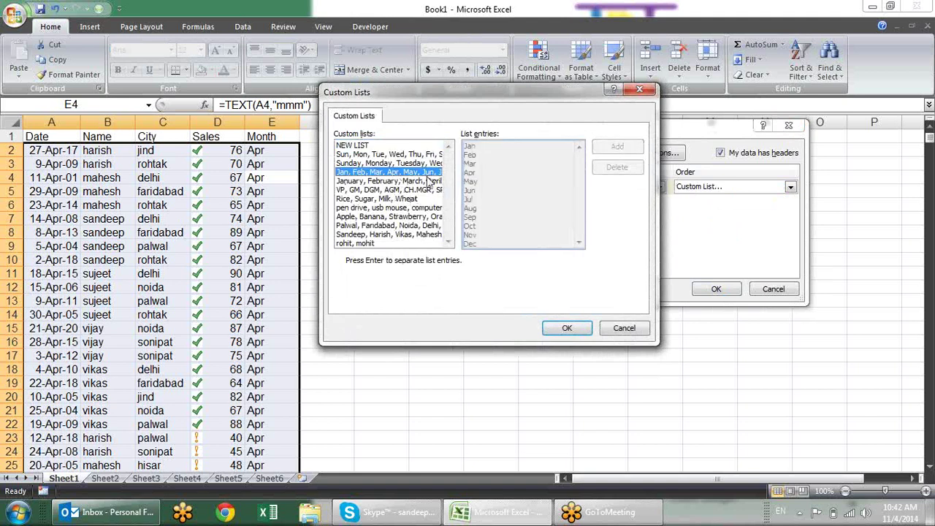
{"action": "left_click", "coordinate": [567, 328]}
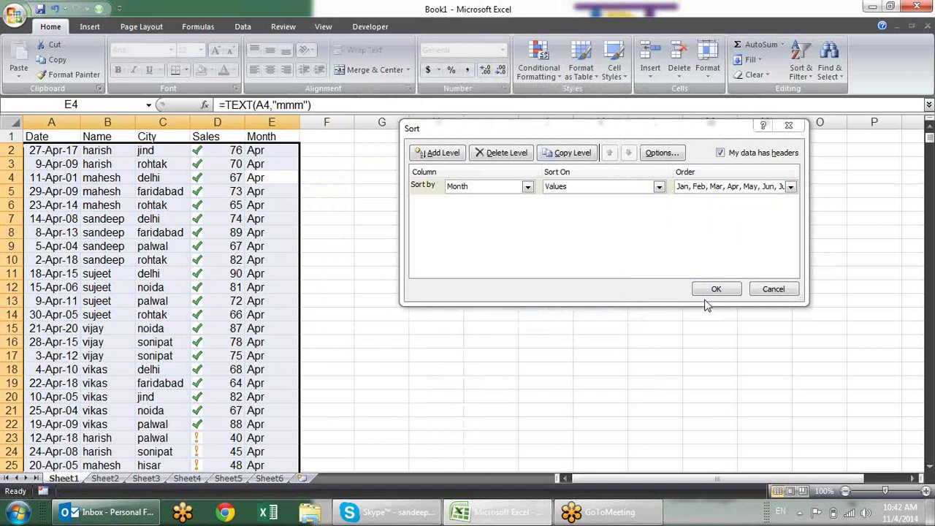
{"action": "left_click", "coordinate": [716, 290]}
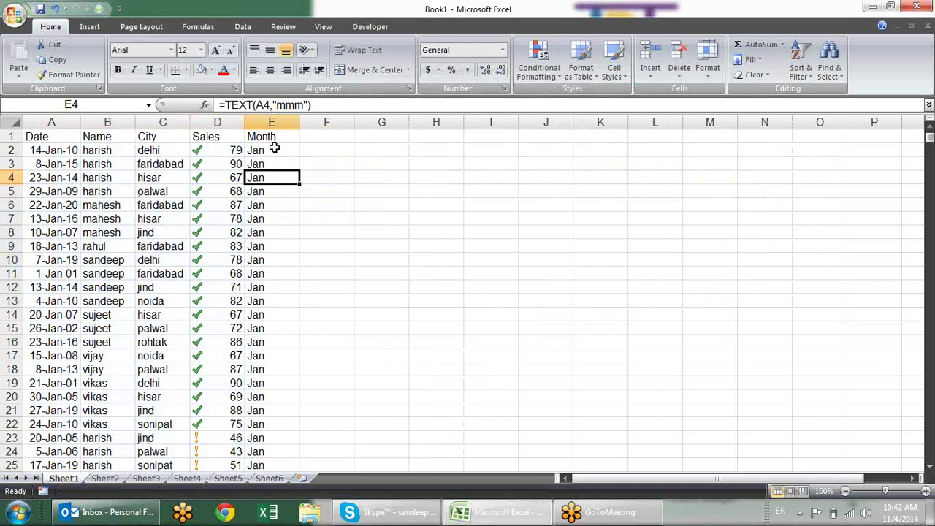
{"action": "scroll", "coordinate": [315, 176], "scroll_direction": "down", "scroll_amount": 1}
{"action": "scroll", "coordinate": [315, 175], "scroll_direction": "down", "scroll_amount": 7}
{"action": "scroll", "coordinate": [315, 175], "scroll_direction": "down", "scroll_amount": 8}
{"action": "scroll", "coordinate": [316, 180], "scroll_direction": "down", "scroll_amount": 5}
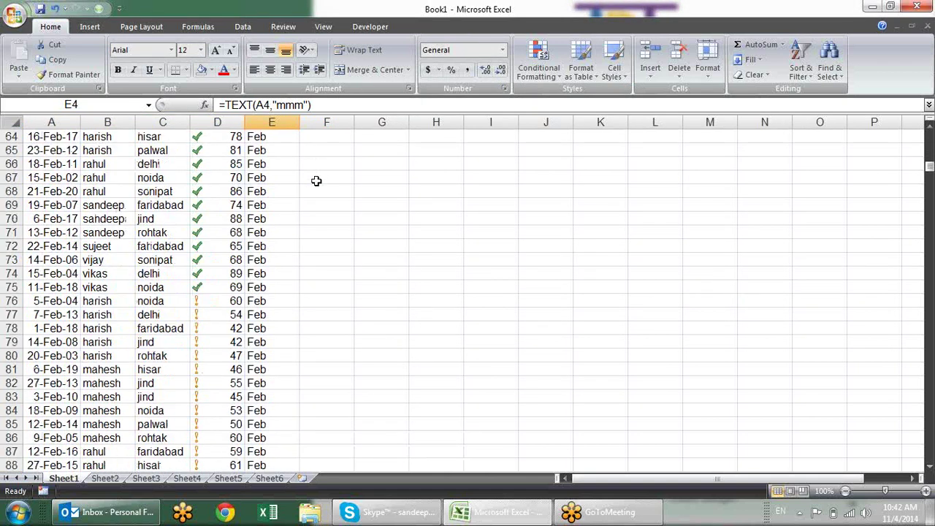
{"action": "scroll", "coordinate": [316, 180], "scroll_direction": "down", "scroll_amount": 2}
{"action": "scroll", "coordinate": [294, 188], "scroll_direction": "down", "scroll_amount": 5}
{"action": "scroll", "coordinate": [294, 190], "scroll_direction": "down", "scroll_amount": 7}
{"action": "scroll", "coordinate": [294, 198], "scroll_direction": "down", "scroll_amount": 5}
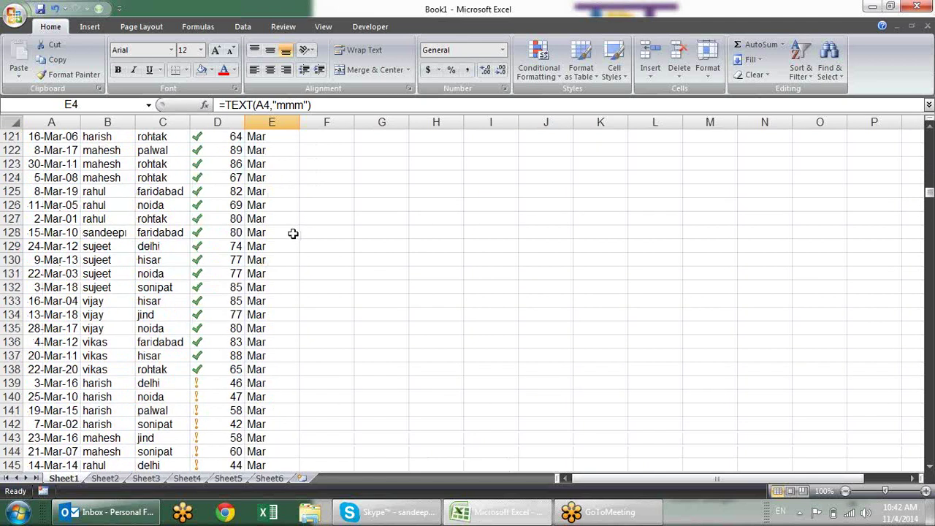
{"action": "scroll", "coordinate": [293, 233], "scroll_direction": "down", "scroll_amount": 2}
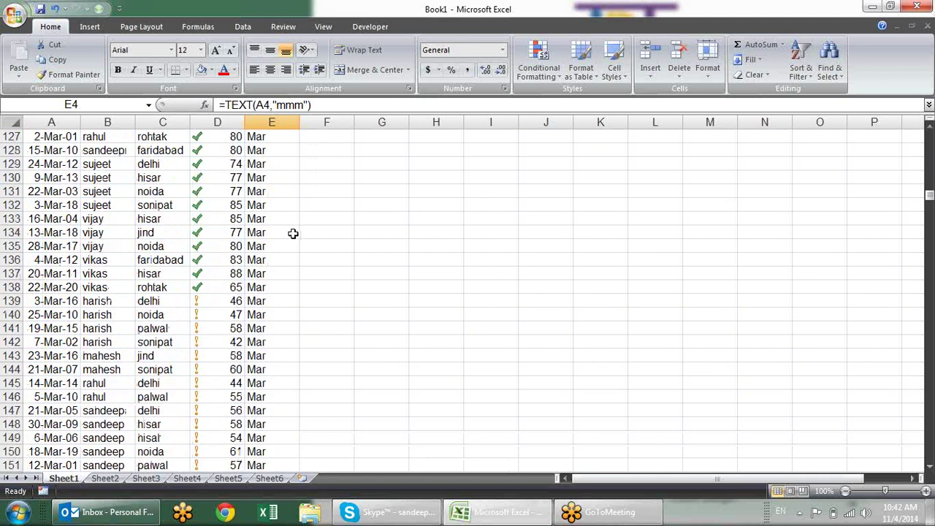
{"action": "scroll", "coordinate": [296, 232], "scroll_direction": "up", "scroll_amount": 8}
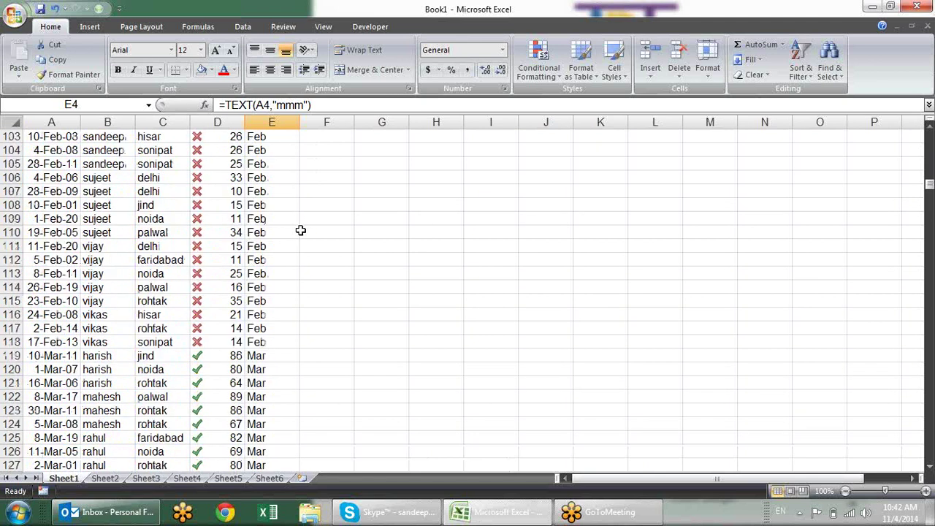
{"action": "scroll", "coordinate": [301, 230], "scroll_direction": "up", "scroll_amount": 9}
{"action": "scroll", "coordinate": [301, 230], "scroll_direction": "up", "scroll_amount": 9}
{"action": "scroll", "coordinate": [300, 230], "scroll_direction": "up", "scroll_amount": 9}
{"action": "scroll", "coordinate": [300, 230], "scroll_direction": "up", "scroll_amount": 3}
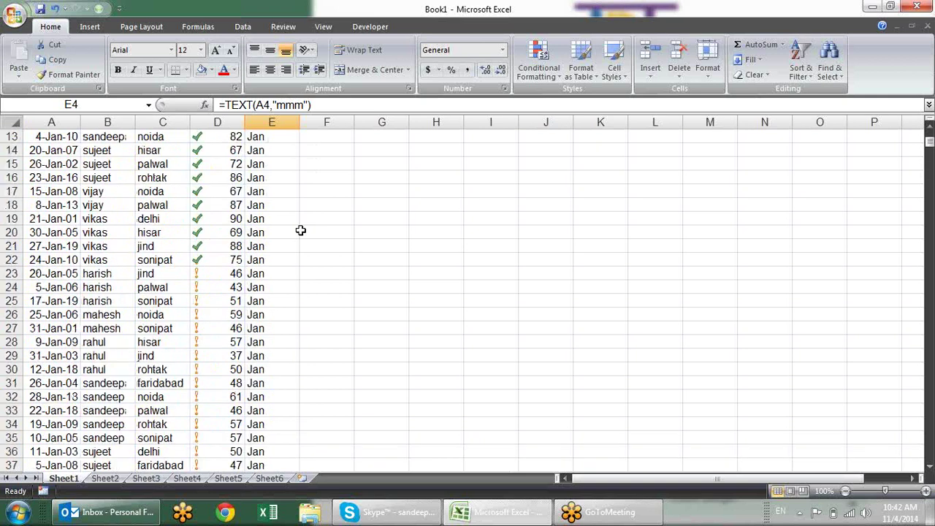
{"action": "scroll", "coordinate": [300, 230], "scroll_direction": "up", "scroll_amount": 4}
{"action": "left_click", "coordinate": [271, 207]}
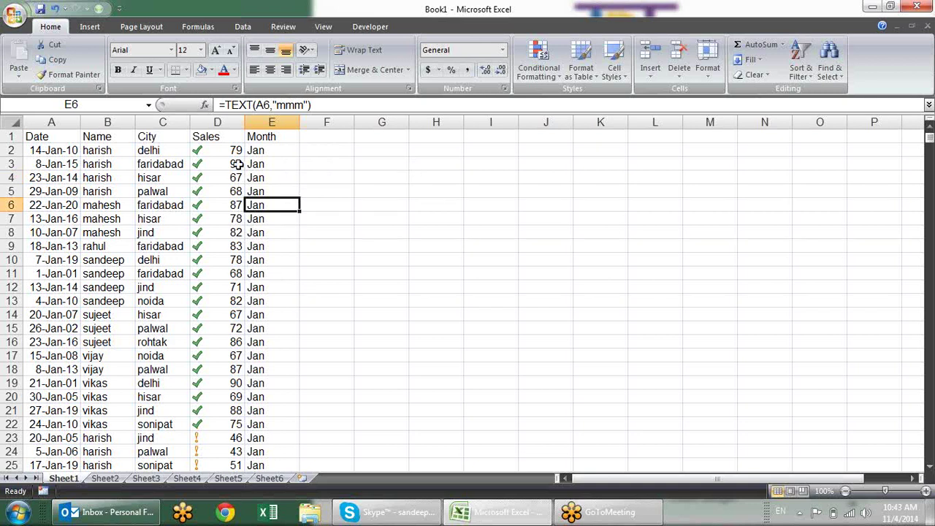
Insert a new column D before Sales and give it the header Designation
{"action": "right_click", "coordinate": [232, 119]}
{"action": "left_click", "coordinate": [281, 188]}
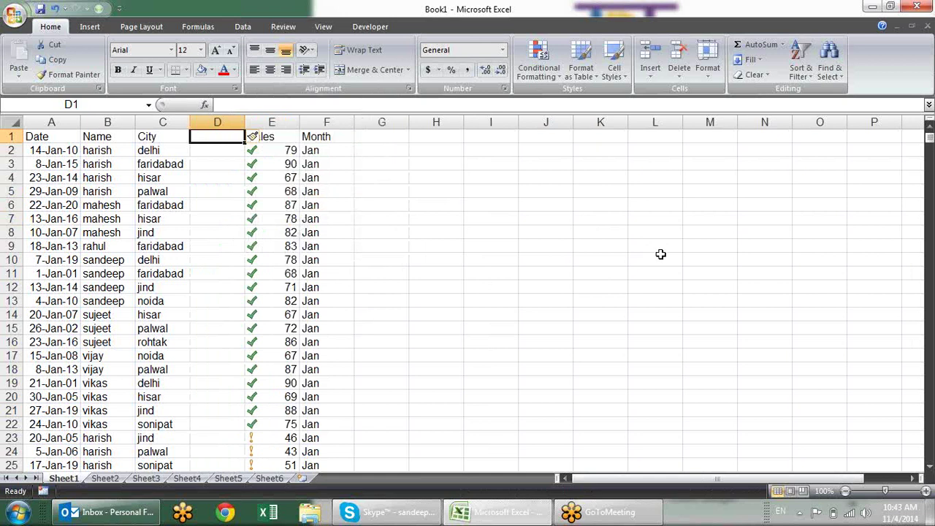
{"action": "type", "text": "Designation"}
{"action": "key", "text": "Return"}
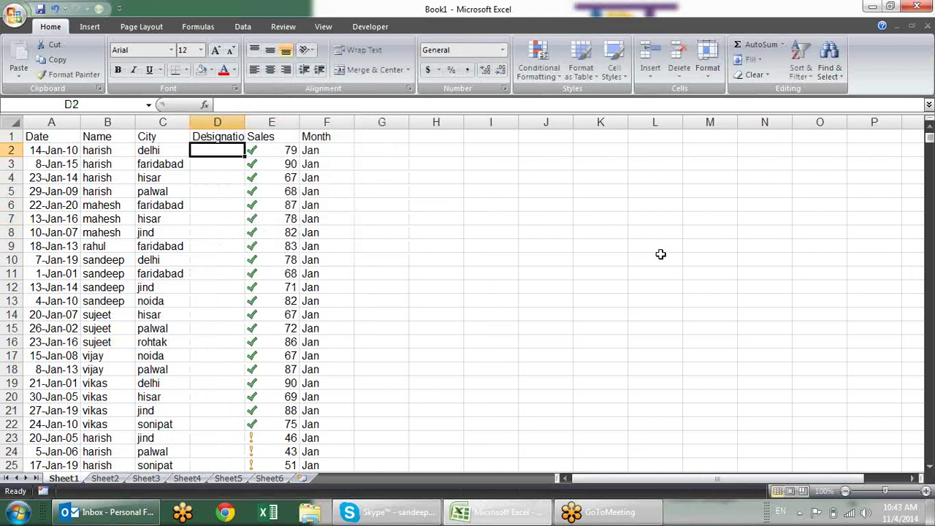
Enter VP in D2 and fill the VP, GM, DGM, AGM series down column D
{"action": "type", "text": "VP"}
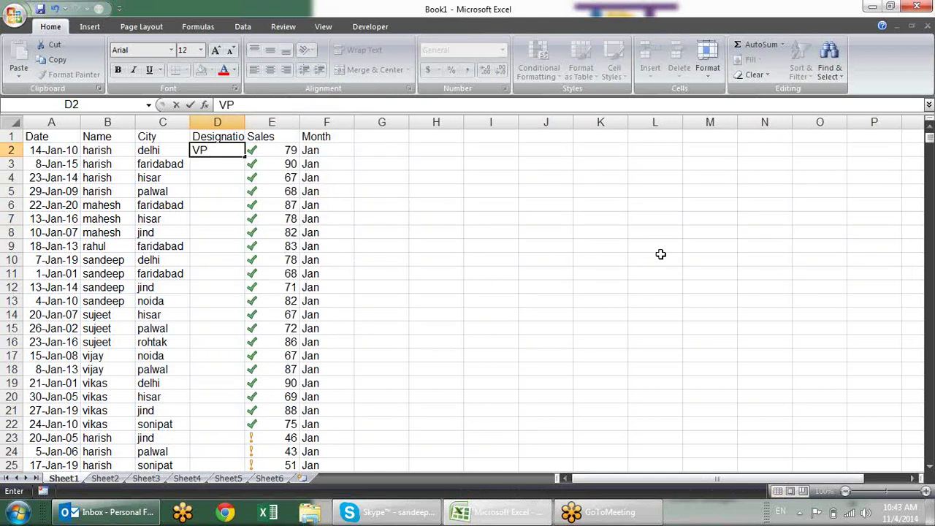
{"action": "key", "text": "Return"}
{"action": "left_click", "coordinate": [233, 150]}
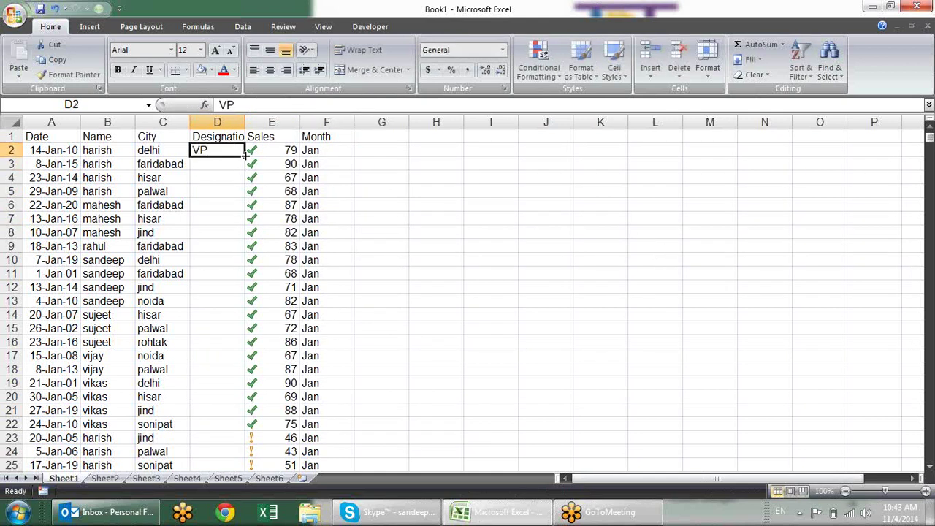
{"action": "double_click", "coordinate": [245, 154]}
{"action": "left_click", "coordinate": [455, 191]}
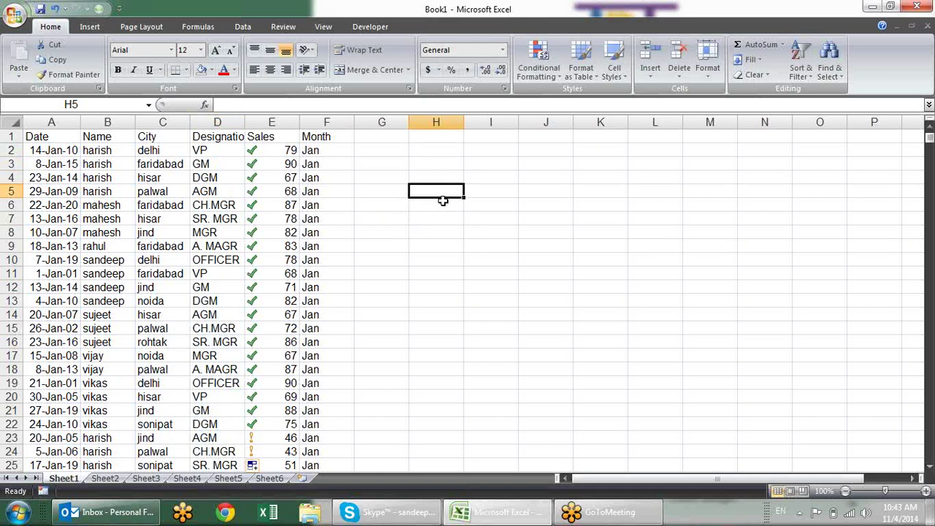
{"action": "left_click", "coordinate": [340, 187]}
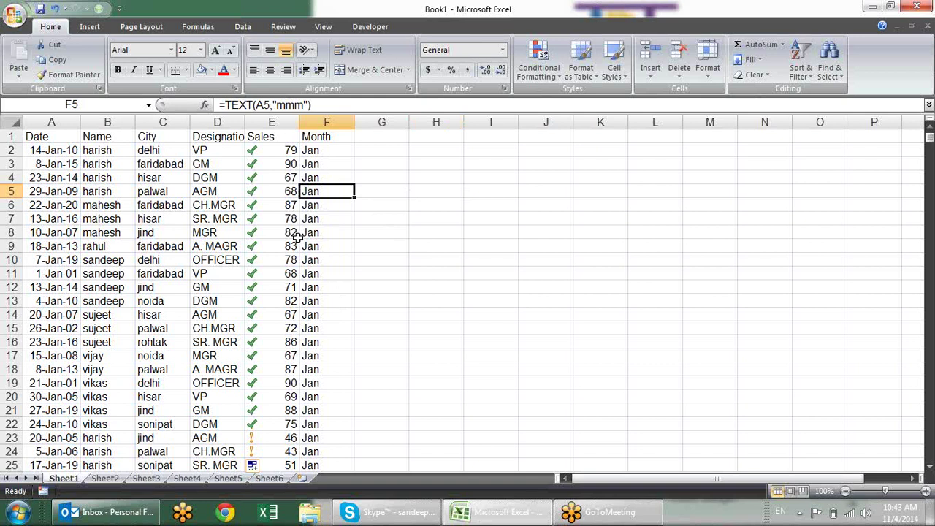
{"action": "left_click", "coordinate": [67, 178]}
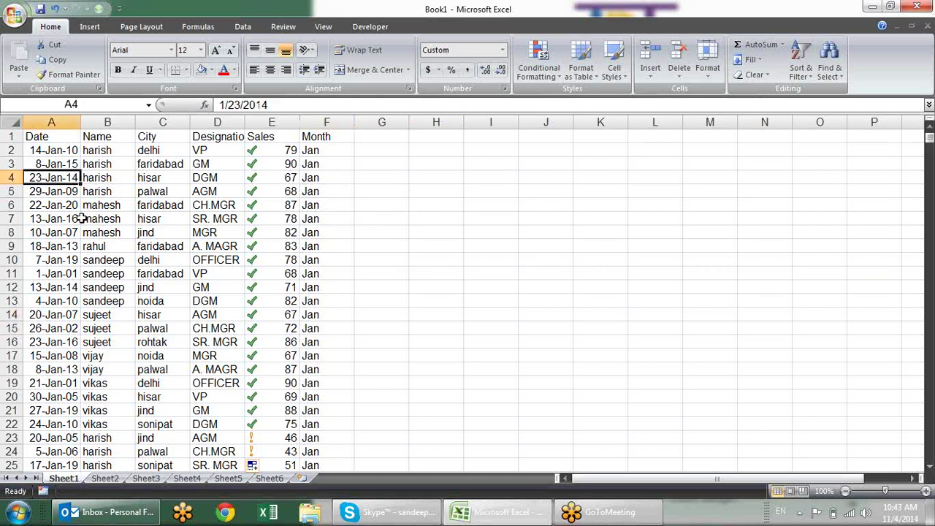
{"action": "left_click", "coordinate": [178, 204]}
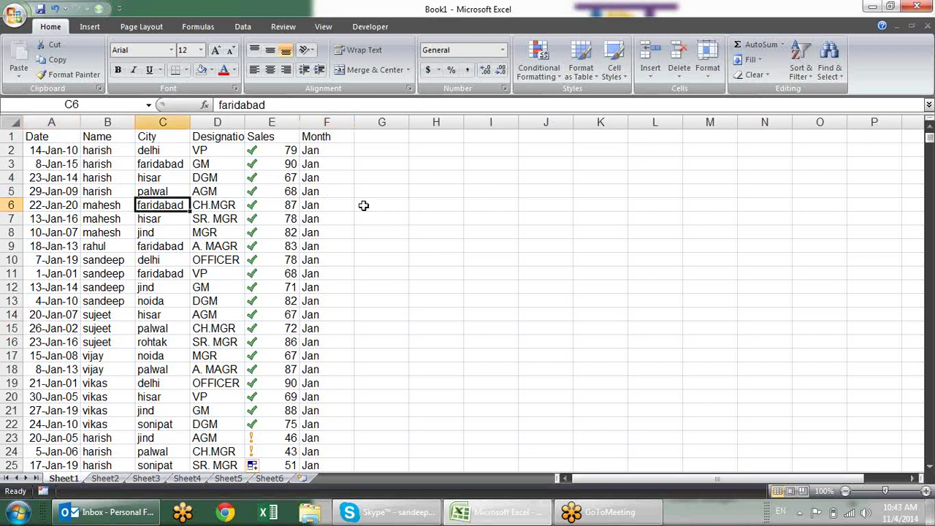
{"action": "left_click", "coordinate": [344, 214]}
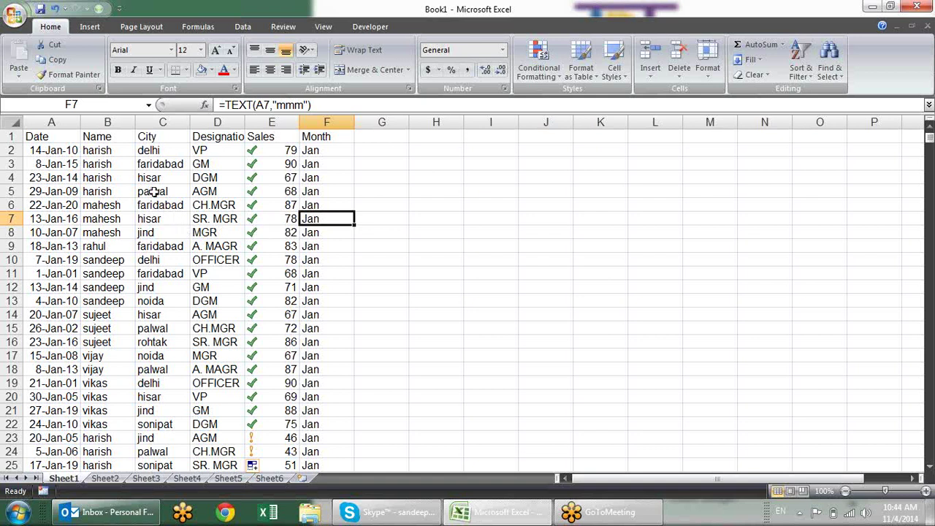
{"action": "scroll", "coordinate": [167, 351], "scroll_direction": "down", "scroll_amount": 3}
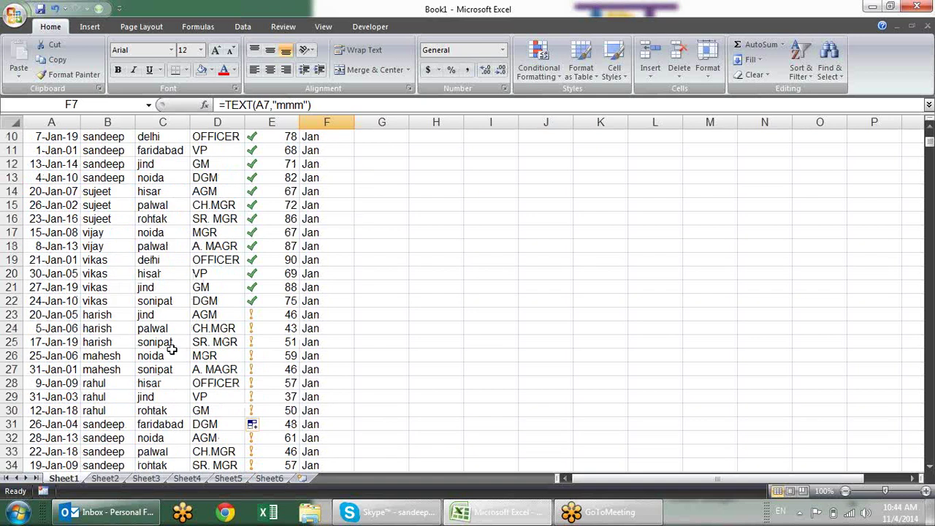
{"action": "scroll", "coordinate": [166, 351], "scroll_direction": "up", "scroll_amount": 3}
{"action": "left_click", "coordinate": [321, 166]}
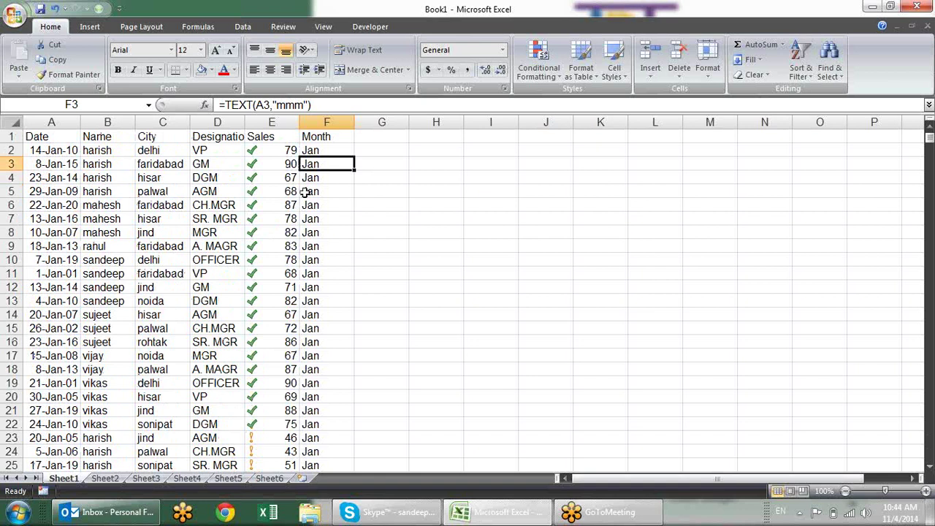
{"action": "left_click", "coordinate": [231, 187]}
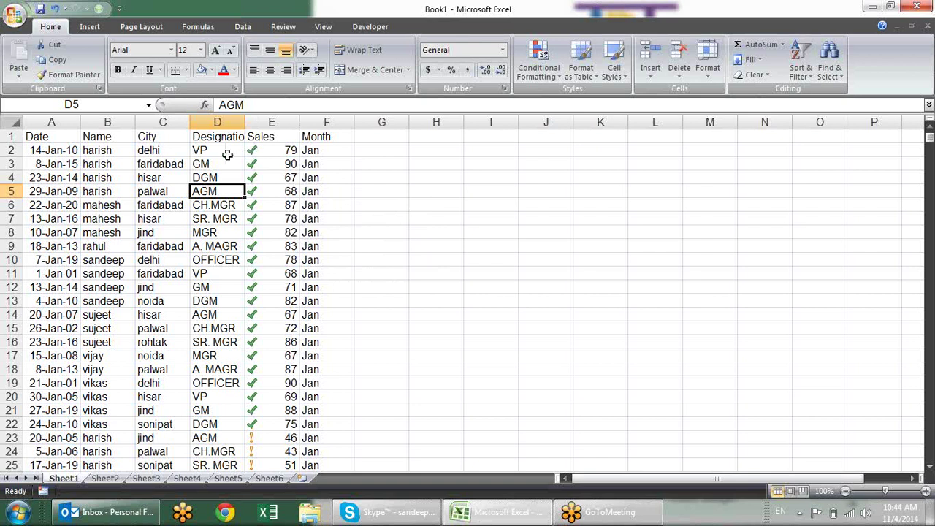
Autofit column D, then sort by Month using the VP, GM, DGM custom list order
{"action": "double_click", "coordinate": [248, 121]}
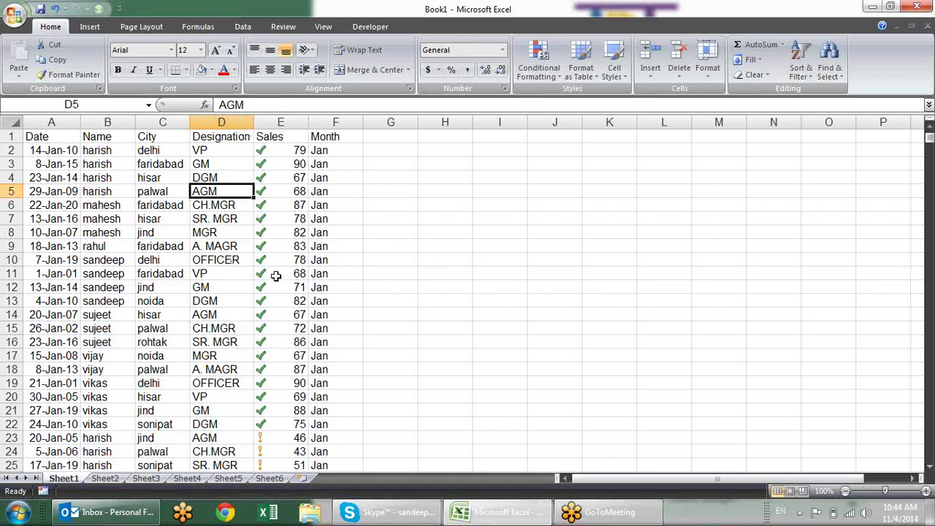
{"action": "key", "text": "alt+d"}
{"action": "key", "text": "s"}
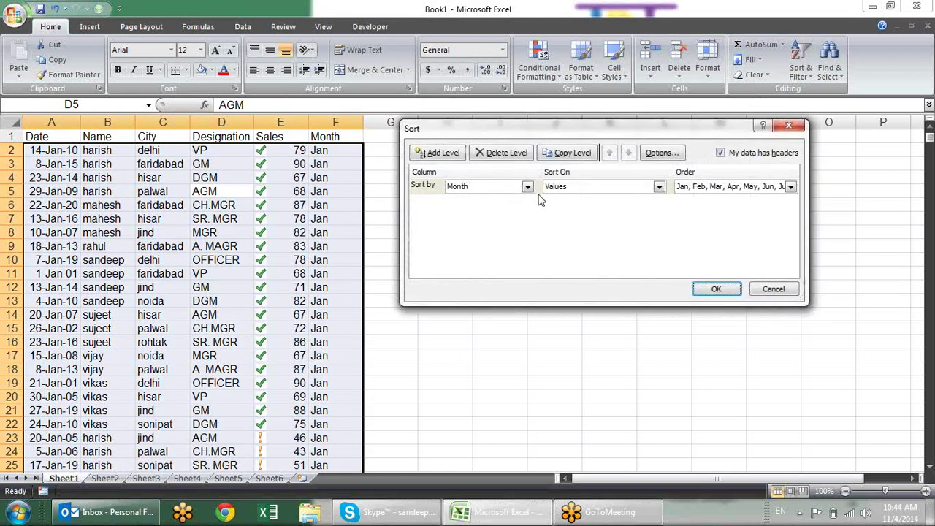
{"action": "left_click", "coordinate": [790, 186]}
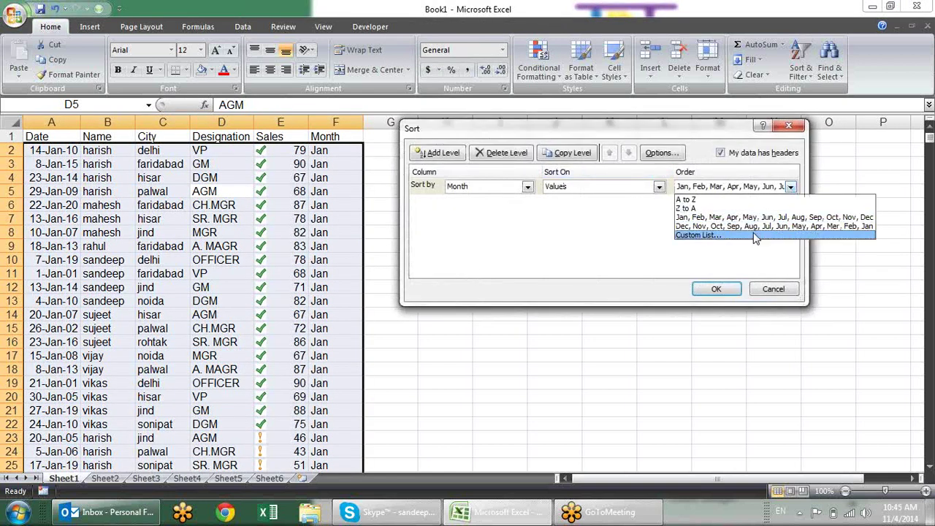
{"action": "left_click", "coordinate": [753, 235]}
{"action": "left_click", "coordinate": [495, 180]}
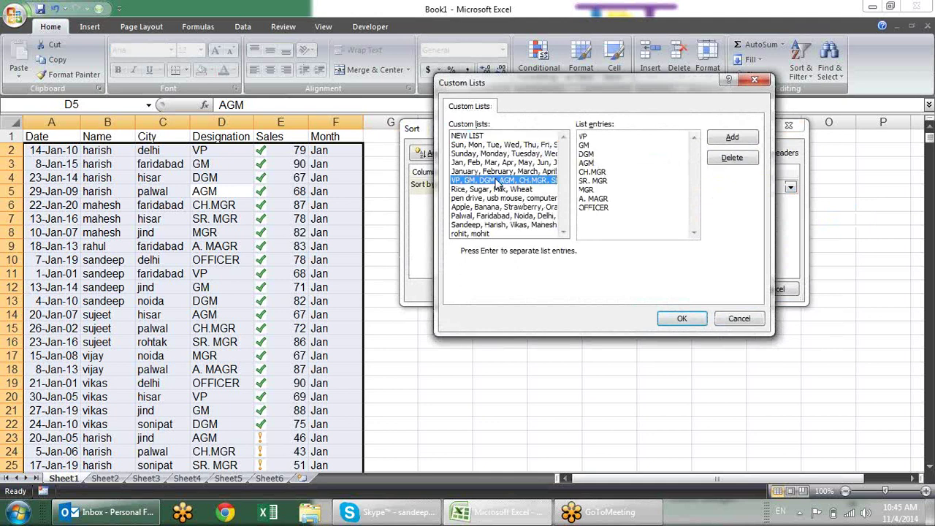
{"action": "left_click", "coordinate": [676, 319]}
{"action": "left_click", "coordinate": [716, 290]}
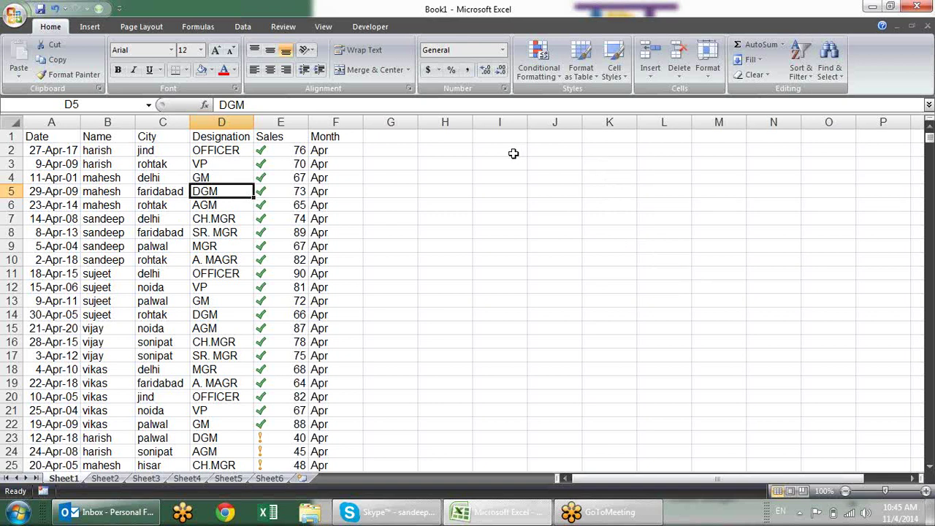
{"action": "scroll", "coordinate": [516, 156], "scroll_direction": "down", "scroll_amount": 1}
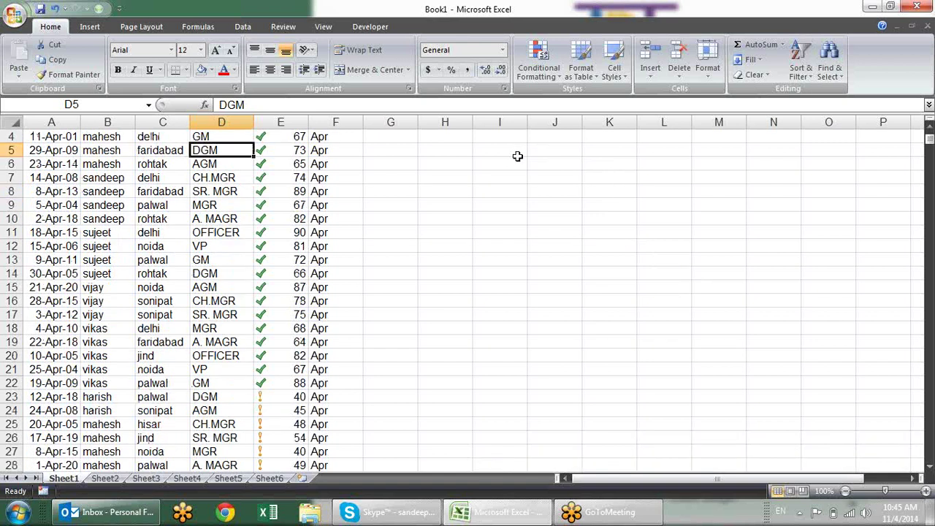
{"action": "scroll", "coordinate": [517, 156], "scroll_direction": "up", "scroll_amount": 1}
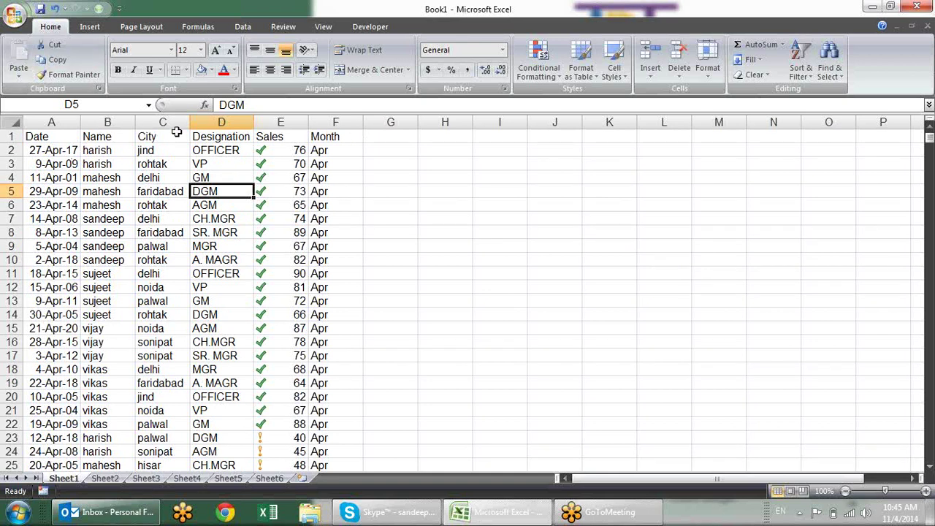
{"action": "left_click", "coordinate": [197, 148]}
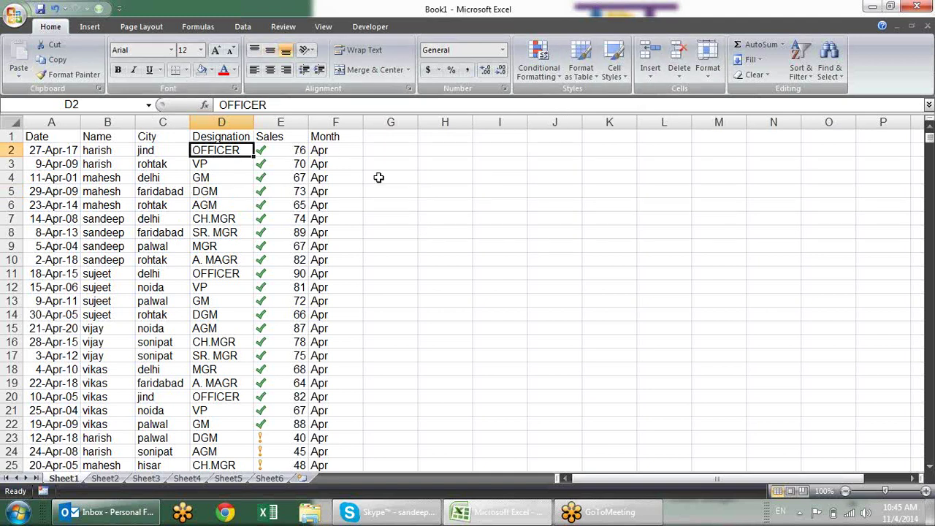
{"action": "scroll", "coordinate": [378, 177], "scroll_direction": "down", "scroll_amount": 1}
{"action": "scroll", "coordinate": [379, 177], "scroll_direction": "down", "scroll_amount": 4}
{"action": "scroll", "coordinate": [380, 177], "scroll_direction": "up", "scroll_amount": 5}
{"action": "left_click", "coordinate": [165, 179]}
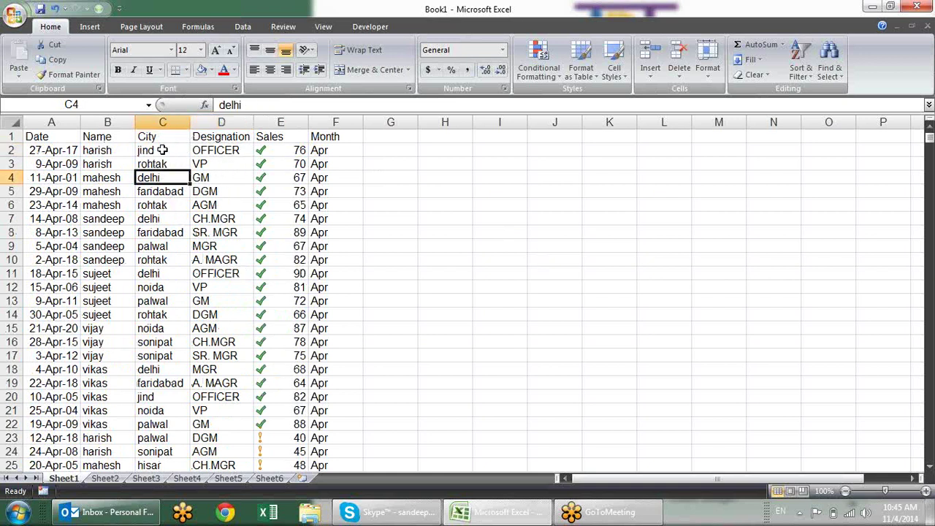
{"action": "left_click", "coordinate": [128, 149]}
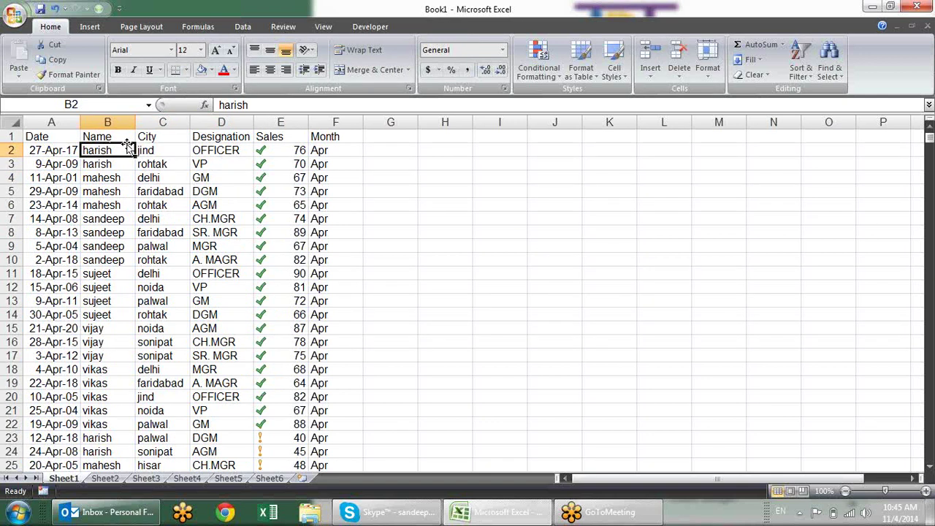
{"action": "left_click", "coordinate": [122, 137]}
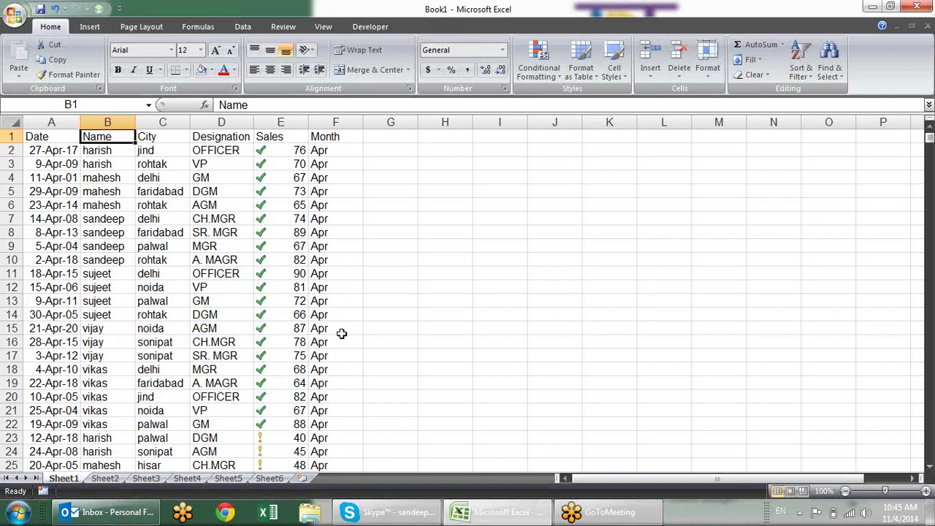
{"action": "key", "text": "ctrl+shift+l"}
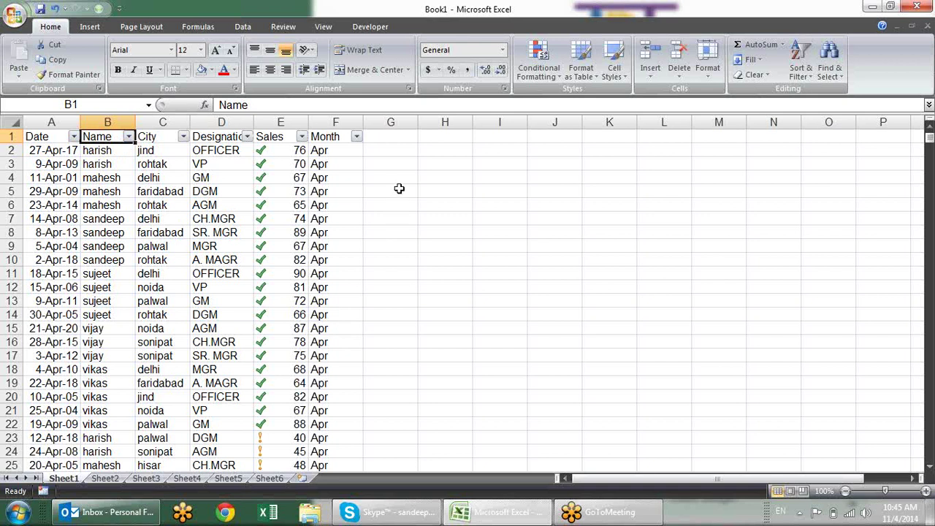
{"action": "left_click", "coordinate": [399, 188]}
{"action": "left_click", "coordinate": [74, 138]}
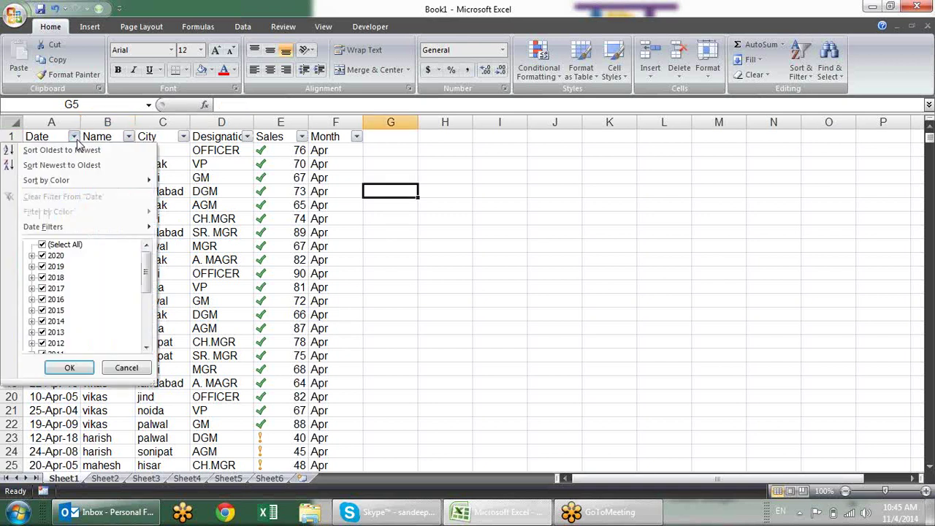
{"action": "mouse_move", "coordinate": [35, 232]}
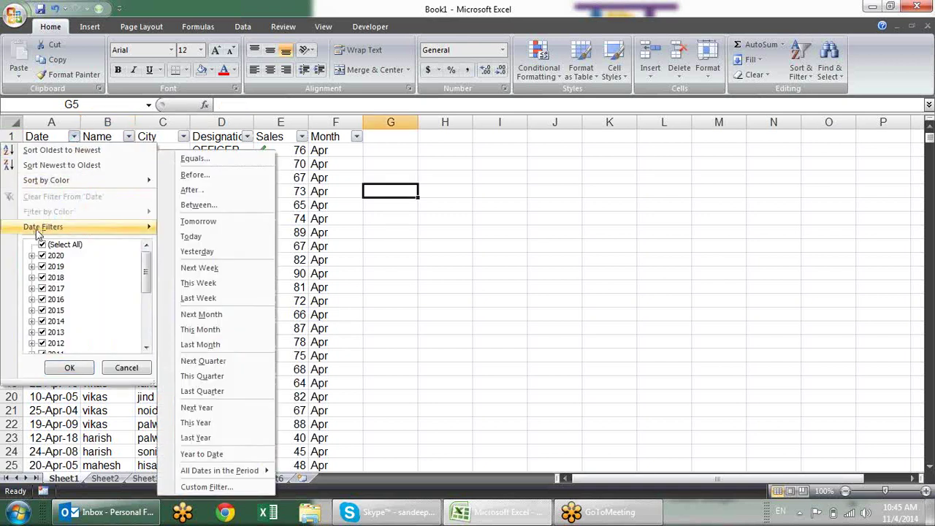
{"action": "left_click", "coordinate": [129, 138]}
{"action": "left_click", "coordinate": [128, 138]}
{"action": "mouse_move", "coordinate": [58, 227]}
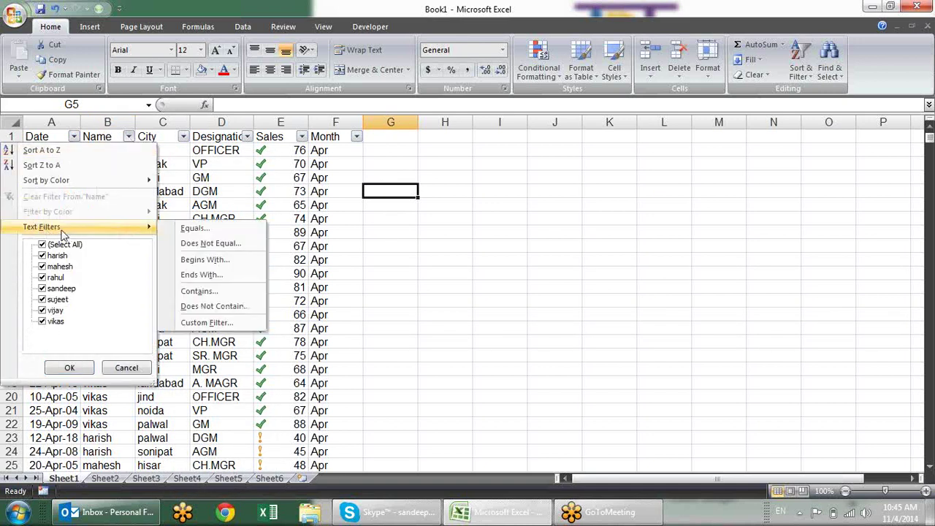
{"action": "left_click", "coordinate": [301, 138]}
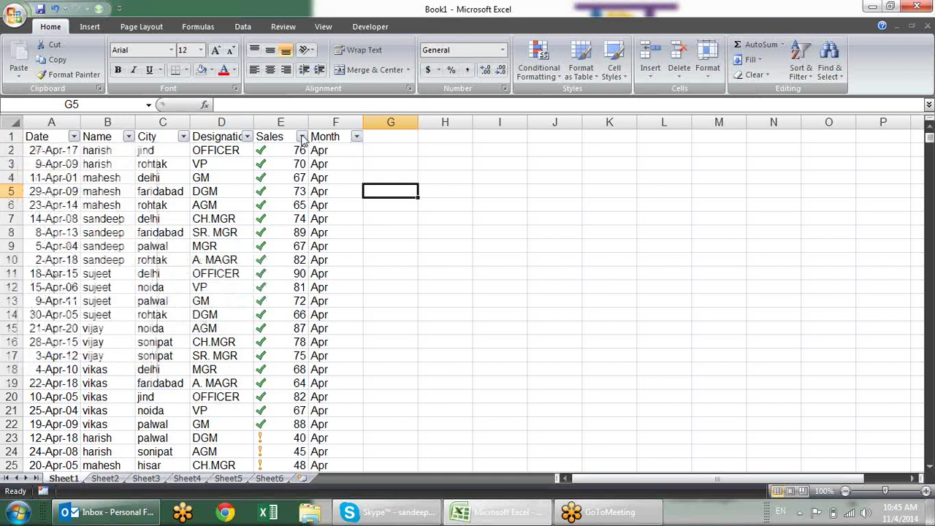
{"action": "left_click", "coordinate": [302, 138]}
{"action": "mouse_move", "coordinate": [262, 235]}
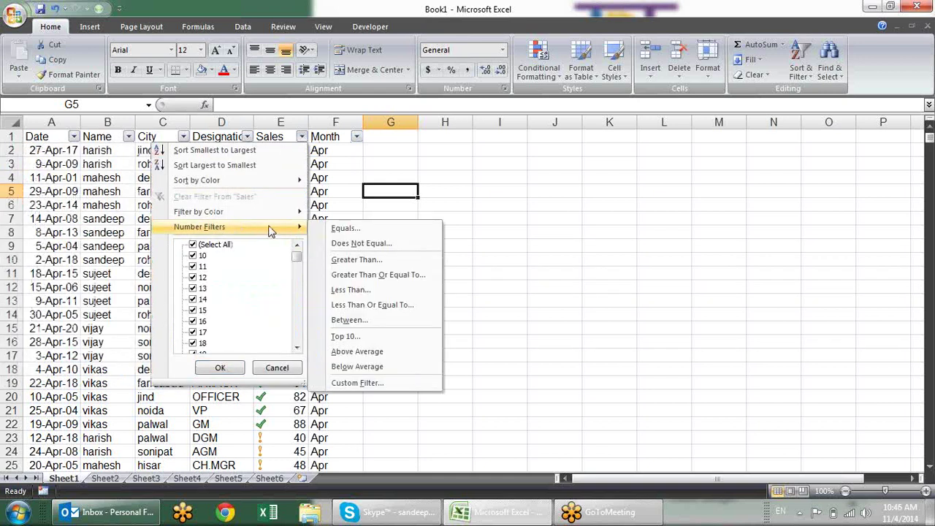
{"action": "left_click", "coordinate": [460, 177]}
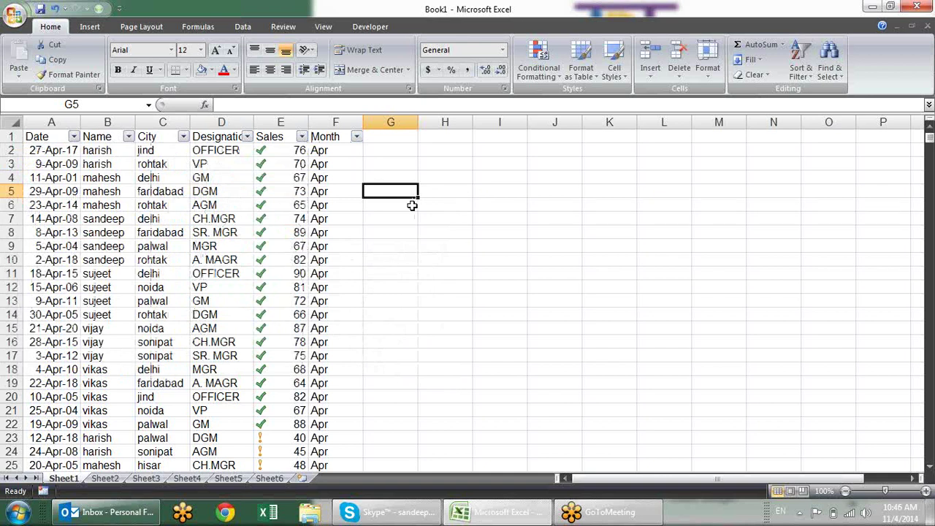
{"action": "left_click", "coordinate": [407, 229]}
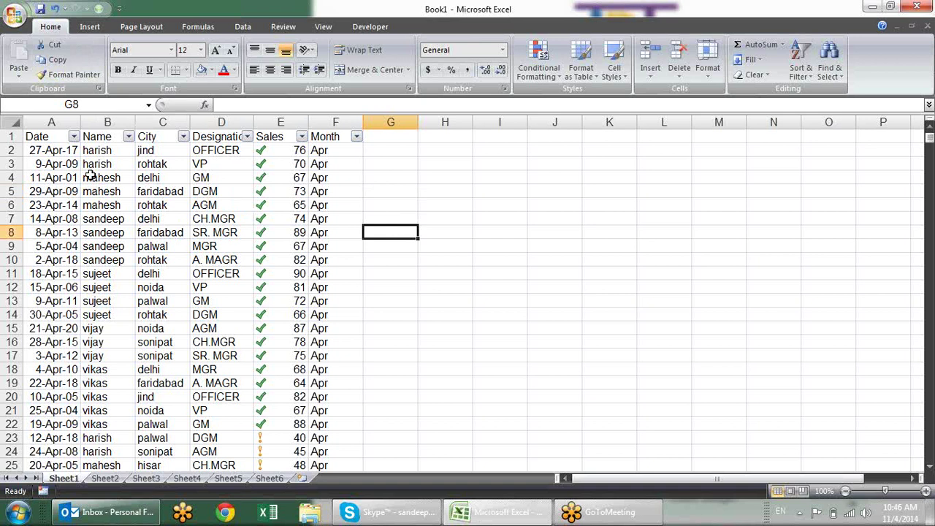
Change A6, A7 and A8 to 4-Nov-14, 5-Nov-14 and 3-Nov-14 using today's-date shortcut
{"action": "left_click", "coordinate": [66, 206]}
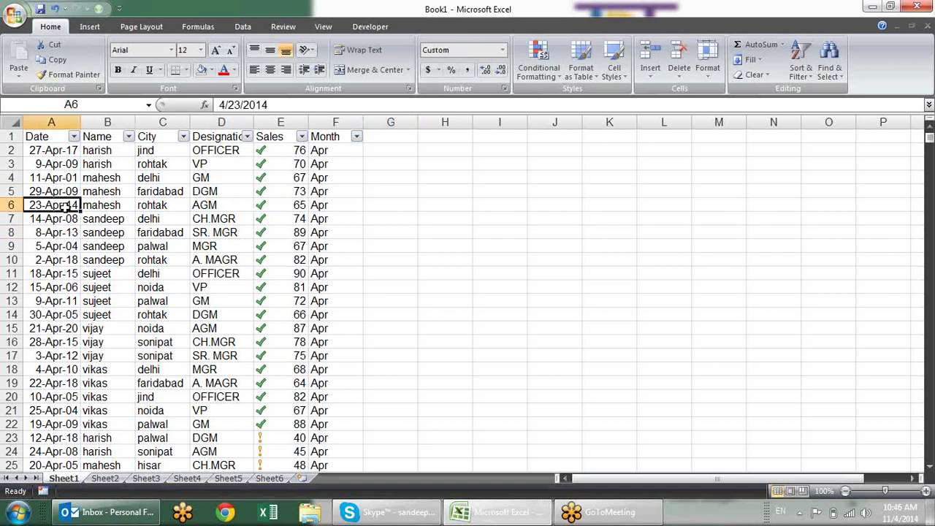
{"action": "key", "text": "ctrl+semicolon"}
{"action": "key", "text": "Return"}
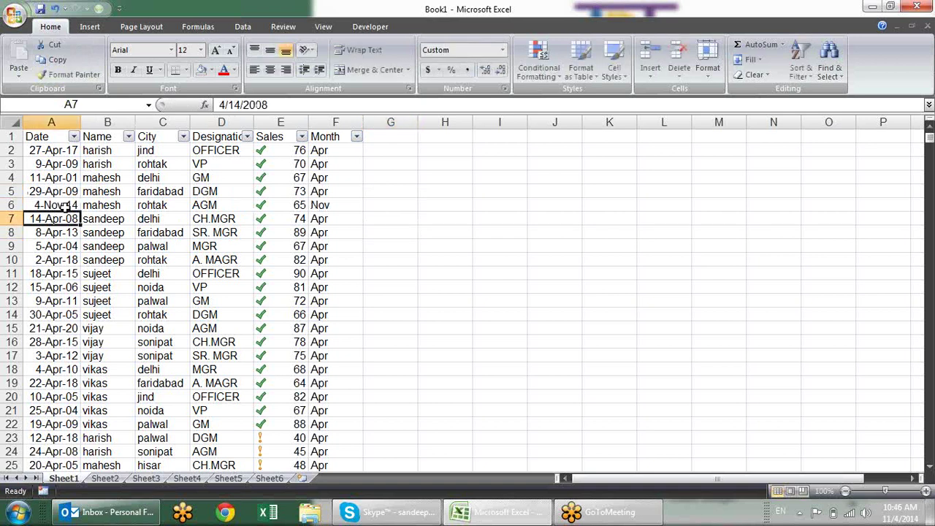
{"action": "key", "text": "ctrl+semicolon"}
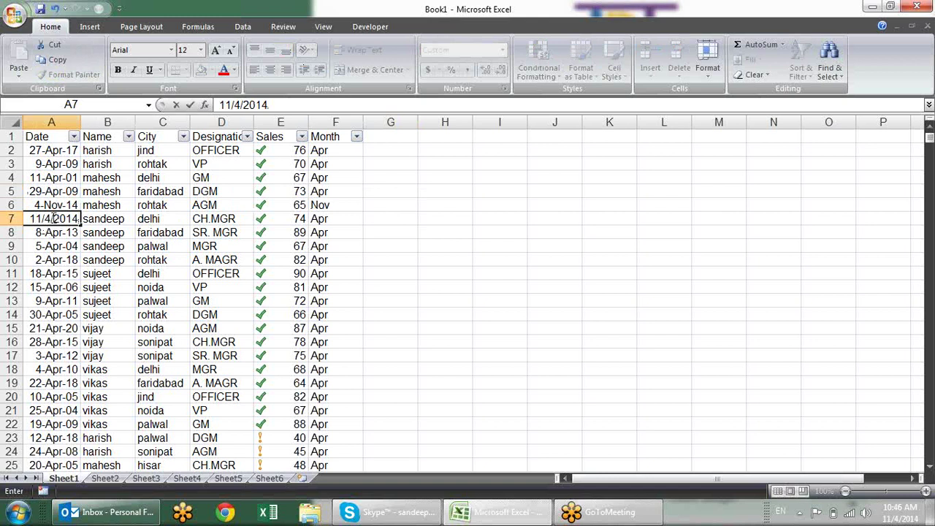
{"action": "left_click", "coordinate": [53, 219]}
{"action": "key", "text": "BackSpace"}
{"action": "type", "text": "5"}
{"action": "key", "text": "Return"}
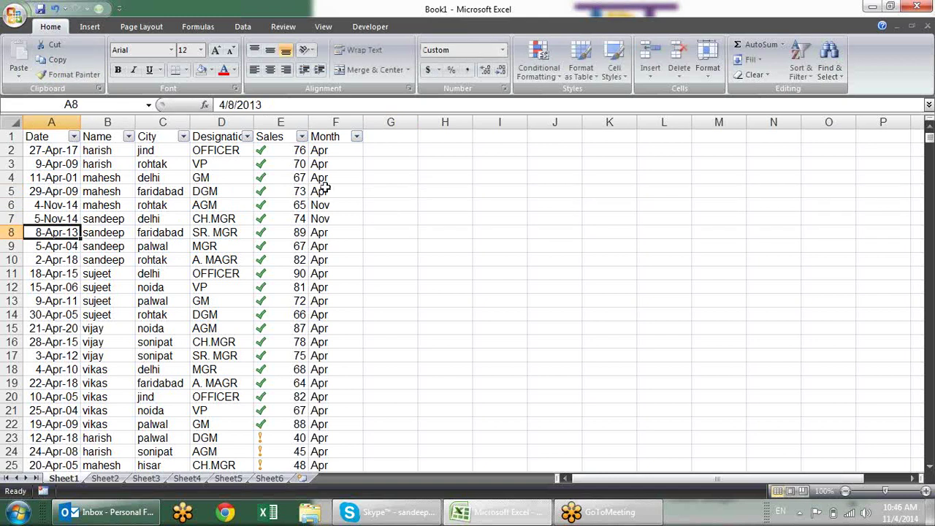
{"action": "key", "text": "ctrl+semicolon"}
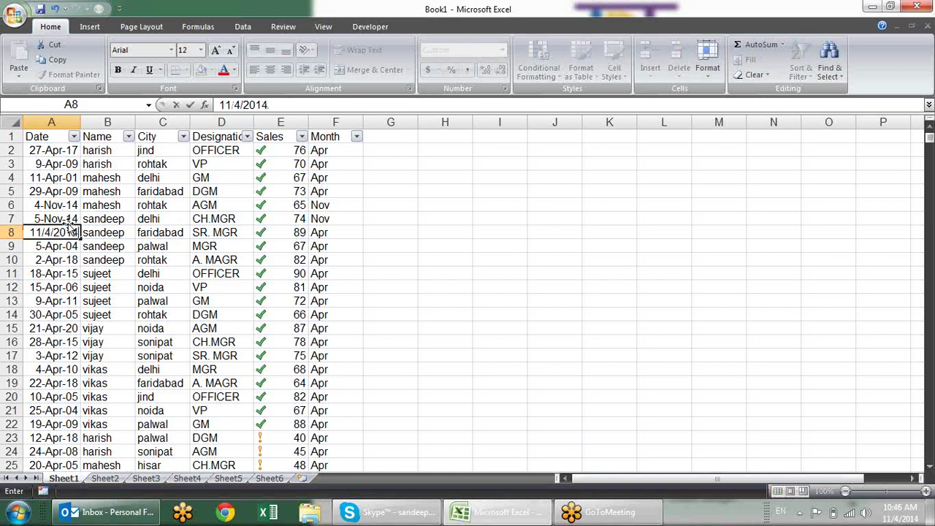
{"action": "left_click", "coordinate": [51, 233]}
{"action": "key", "text": "BackSpace"}
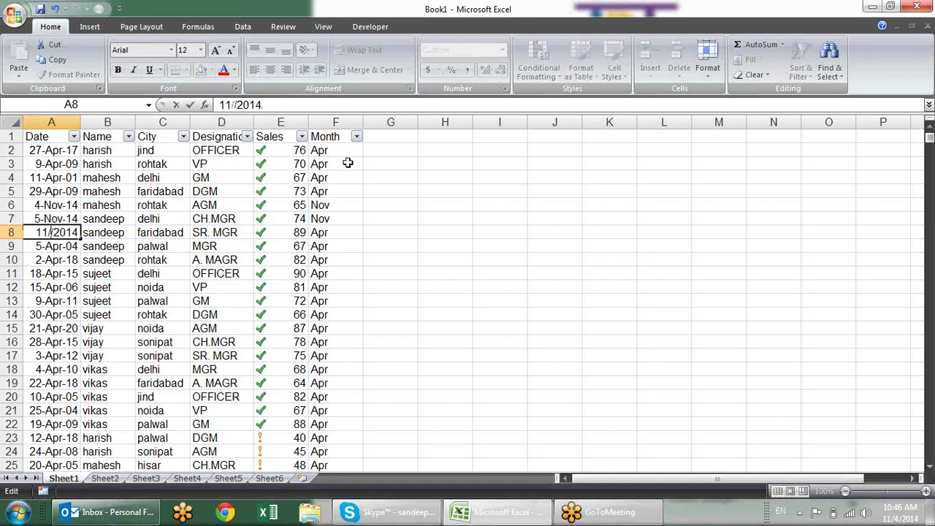
{"action": "type", "text": "3"}
{"action": "key", "text": "Return"}
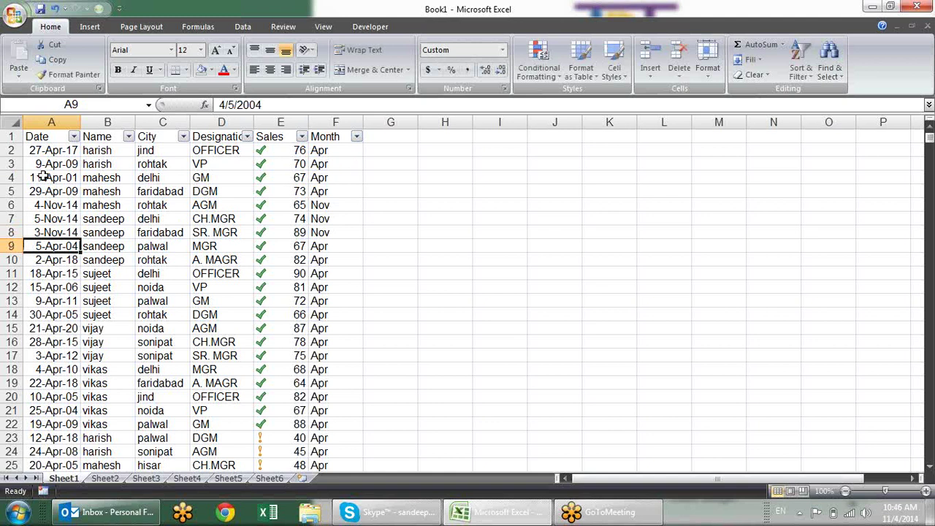
{"action": "left_click", "coordinate": [44, 178]}
Open the Date filter, browse the 2020 months, and clear every year
{"action": "left_click", "coordinate": [75, 138]}
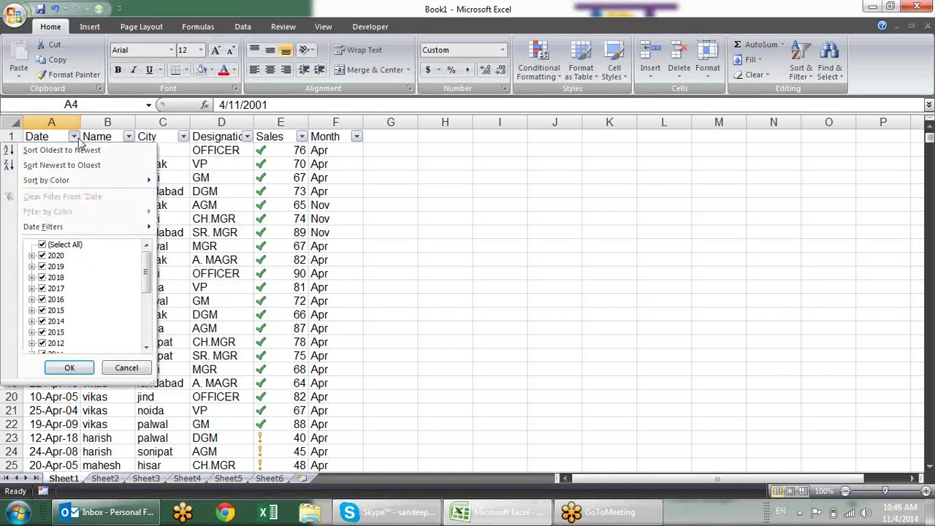
{"action": "mouse_move", "coordinate": [146, 274]}
{"action": "left_mouse_down"}
{"action": "mouse_move", "coordinate": [143, 348]}
{"action": "mouse_move", "coordinate": [147, 256]}
{"action": "left_mouse_up"}
{"action": "left_click", "coordinate": [32, 256]}
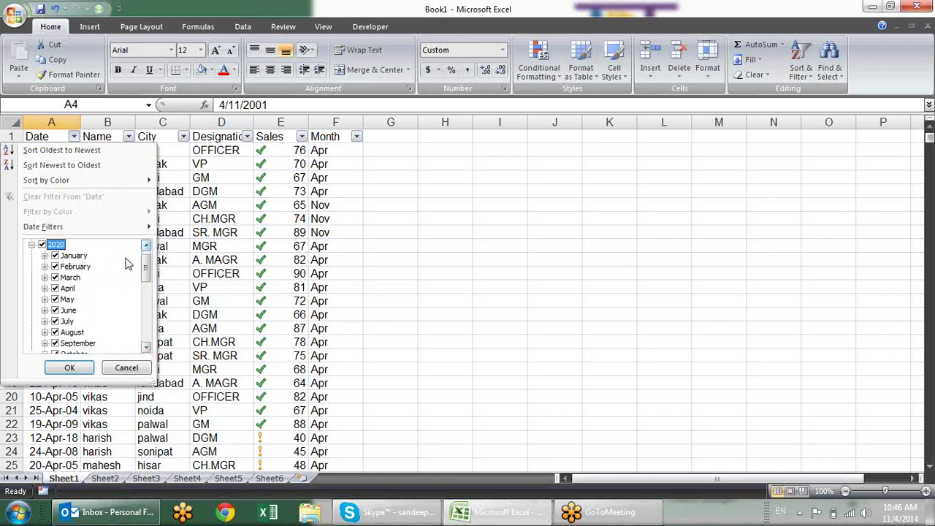
{"action": "left_click_drag", "start_coordinate": [149, 269], "coordinate": [147, 252]}
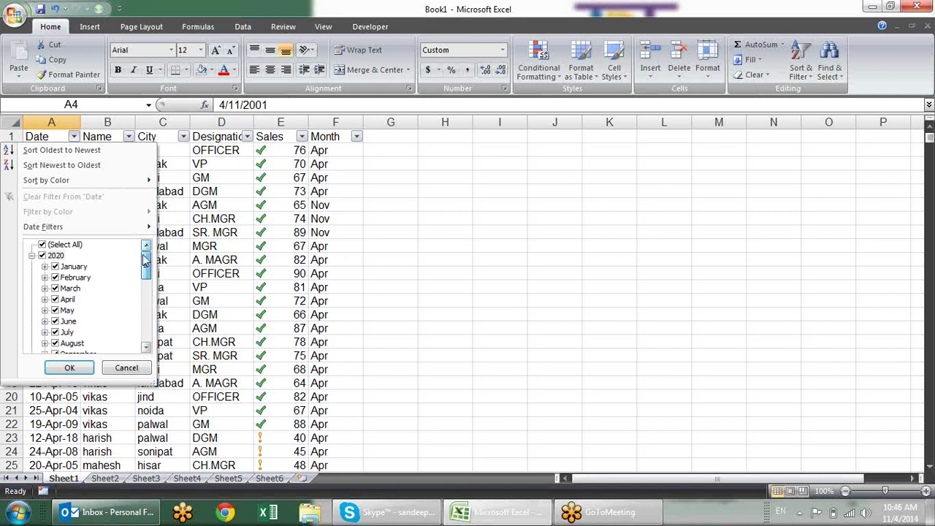
{"action": "left_click", "coordinate": [45, 268]}
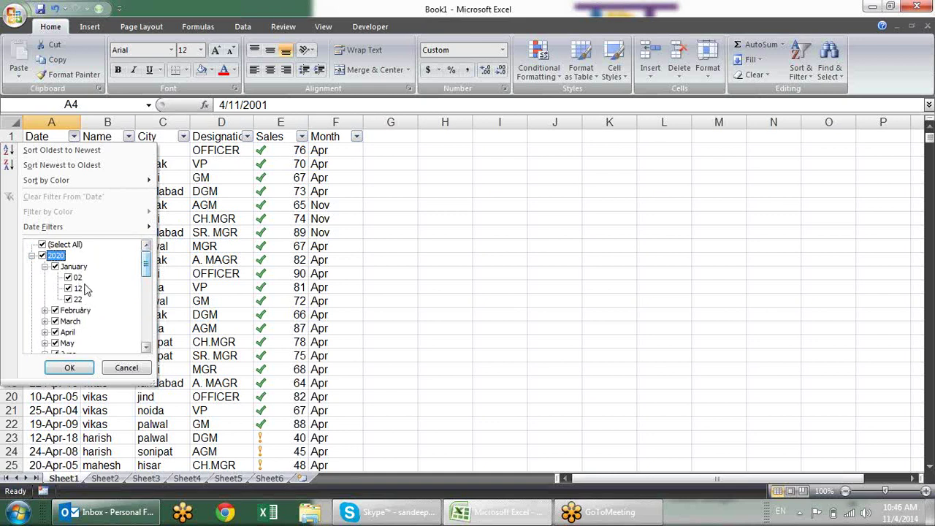
{"action": "left_click", "coordinate": [45, 268]}
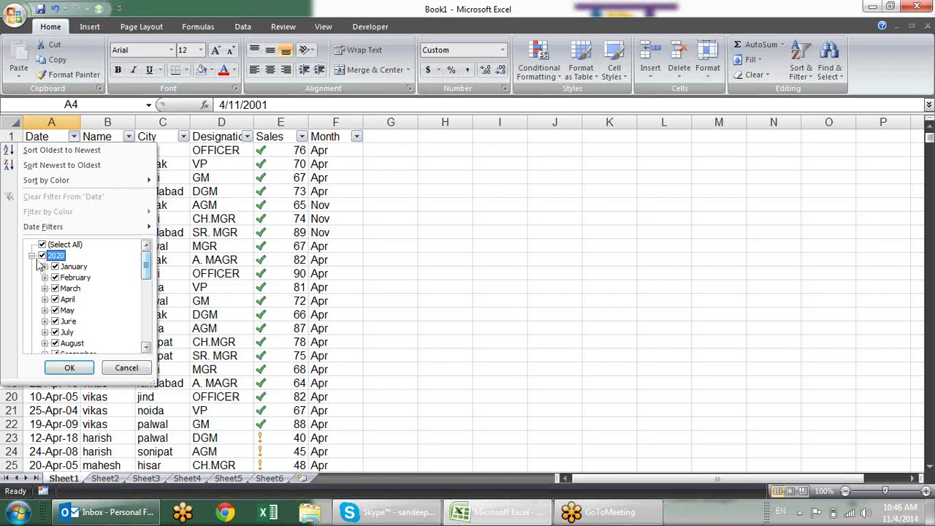
{"action": "left_click", "coordinate": [32, 255]}
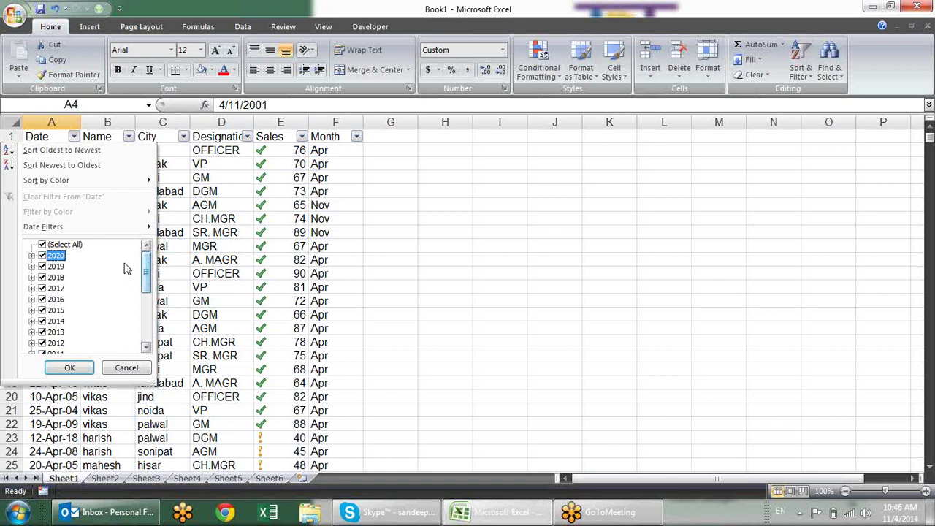
{"action": "left_click", "coordinate": [42, 245]}
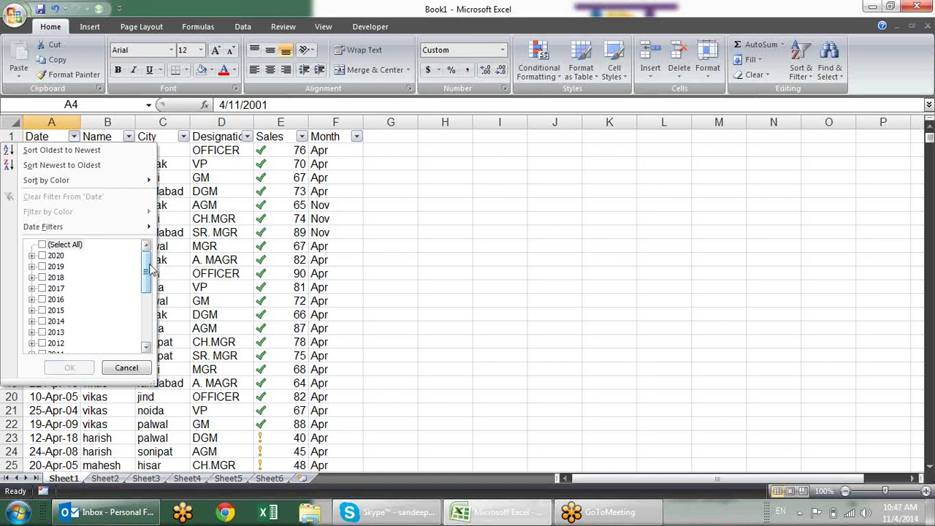
Check 2013 in the Date filter except January, February and March
{"action": "left_click_drag", "start_coordinate": [146, 267], "coordinate": [141, 285]}
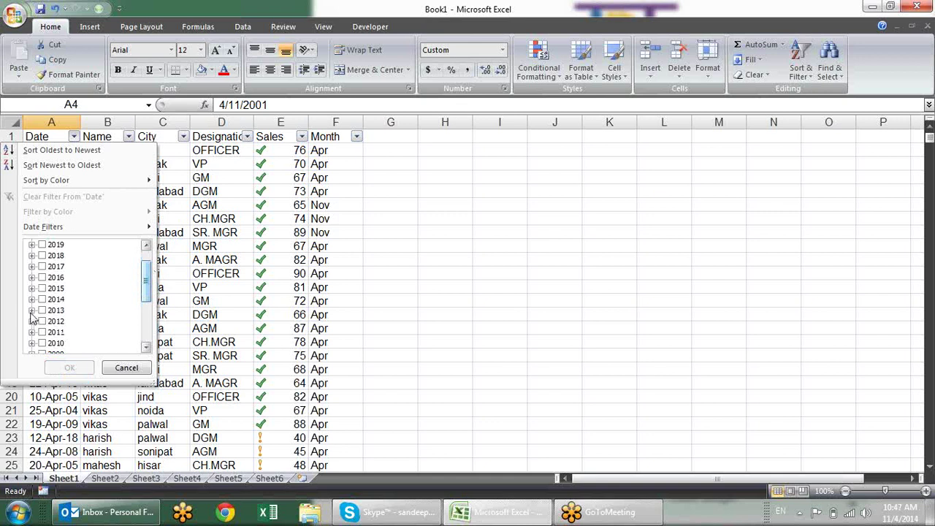
{"action": "left_click", "coordinate": [32, 311]}
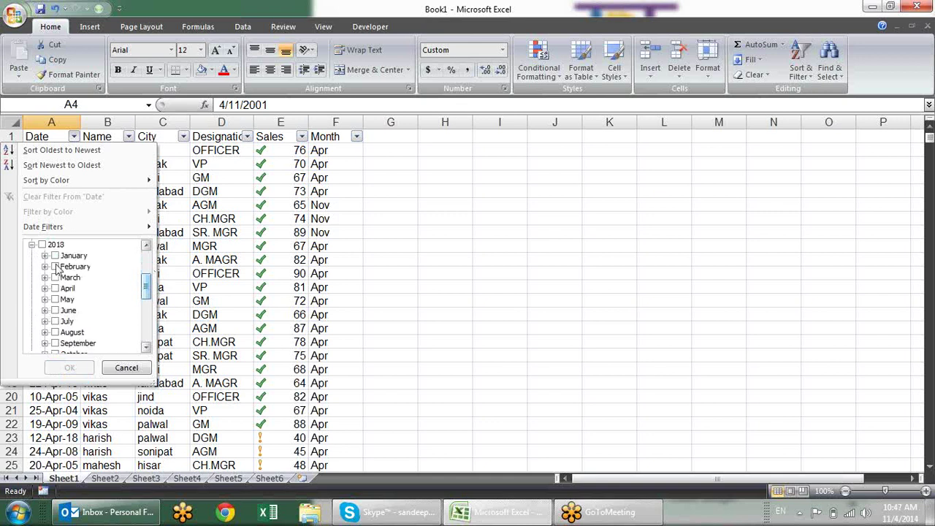
{"action": "left_click", "coordinate": [42, 245]}
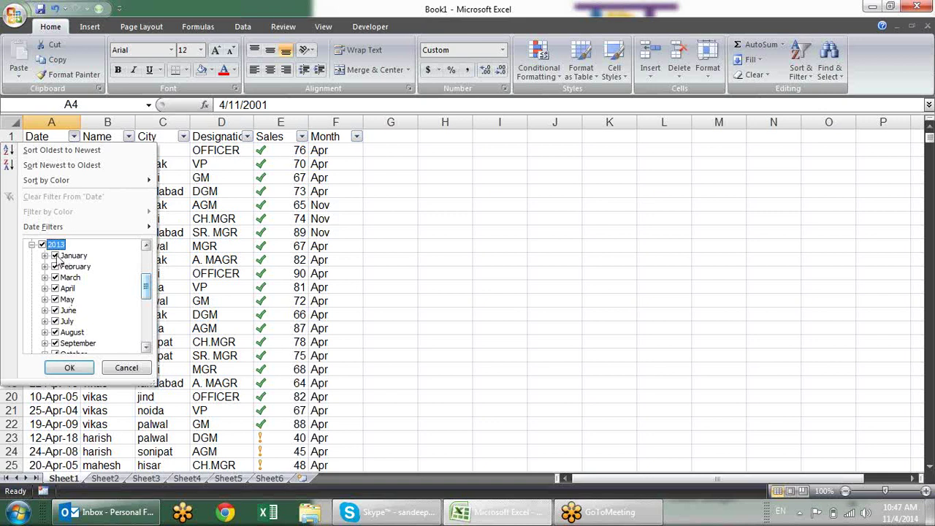
{"action": "left_click", "coordinate": [55, 256]}
{"action": "left_click", "coordinate": [54, 266]}
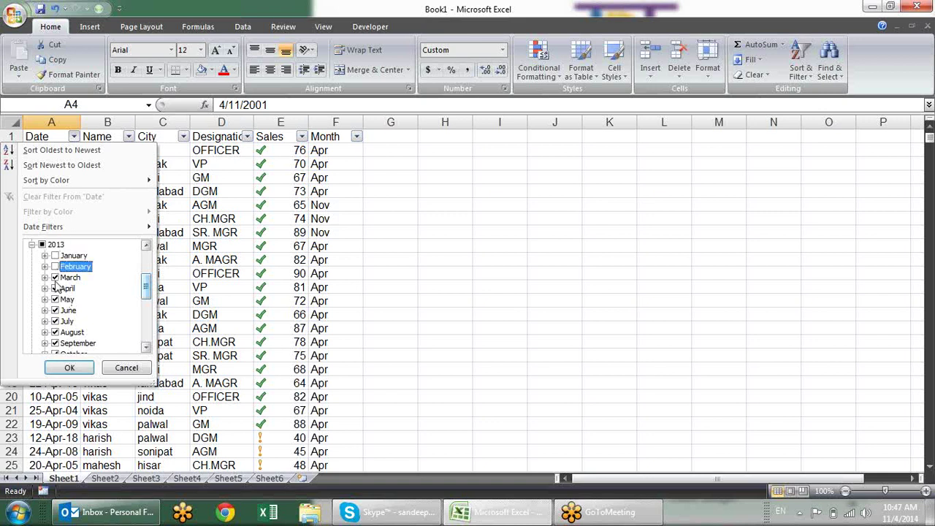
{"action": "left_click", "coordinate": [55, 277]}
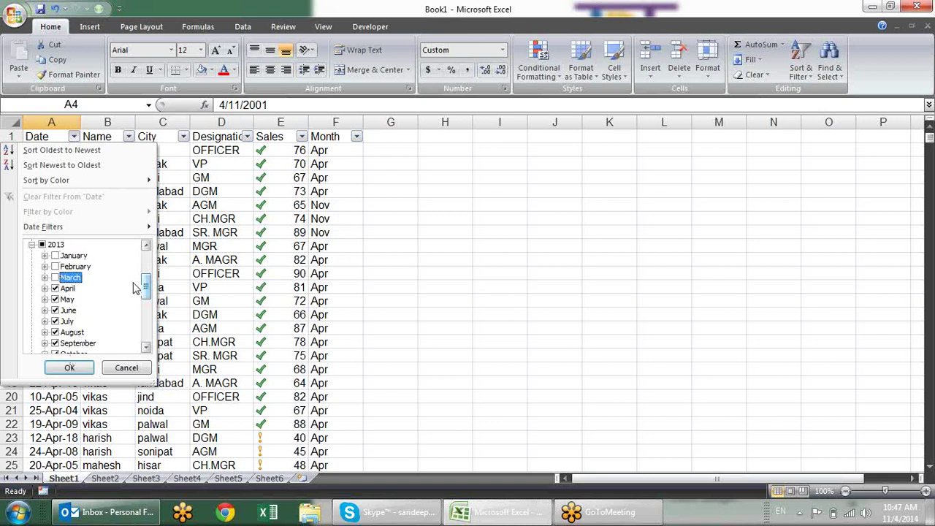
{"action": "left_click", "coordinate": [31, 245]}
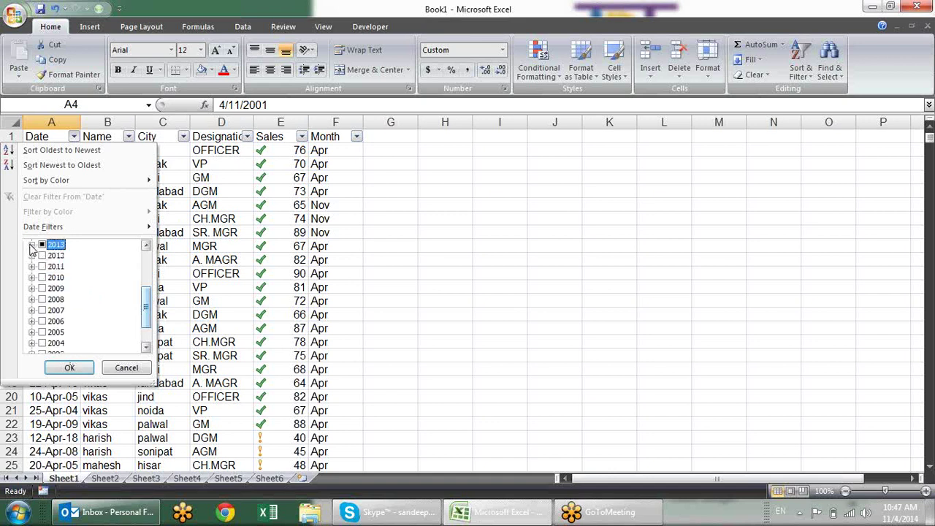
Add January 2014 and apply the Date filter, leaving 35 of 721 records
{"action": "left_click", "coordinate": [146, 245]}
{"action": "left_click", "coordinate": [146, 245]}
{"action": "left_click", "coordinate": [31, 255]}
{"action": "left_click", "coordinate": [65, 255]}
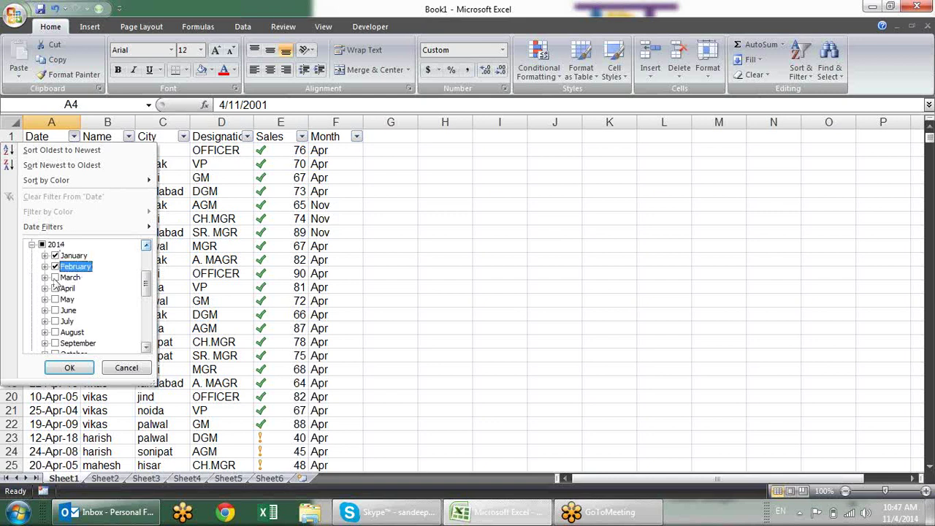
{"action": "left_click", "coordinate": [32, 244]}
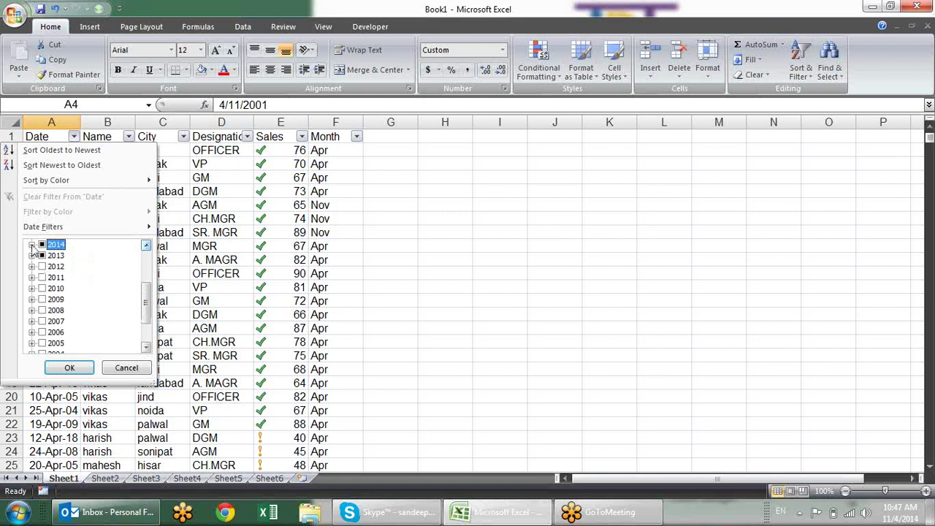
{"action": "left_click", "coordinate": [69, 367]}
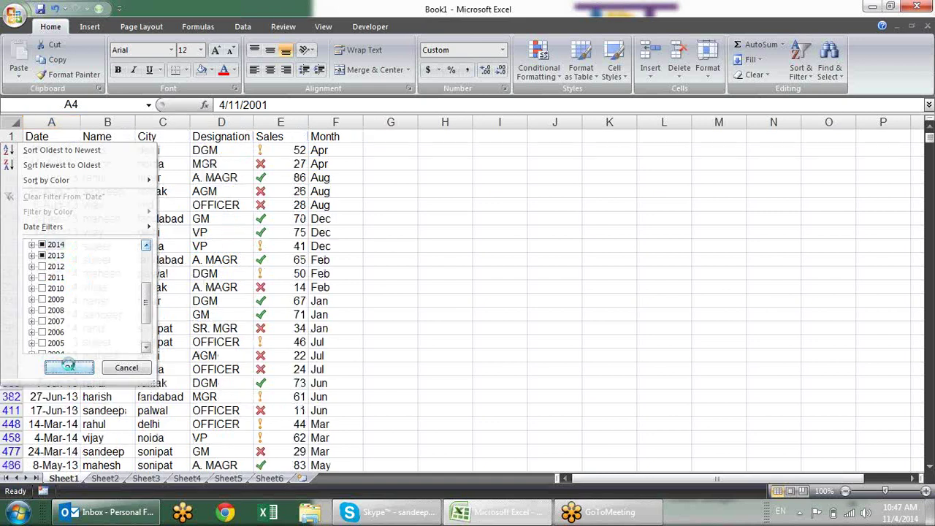
{"action": "scroll", "coordinate": [148, 168], "scroll_direction": "down", "scroll_amount": 2}
{"action": "scroll", "coordinate": [148, 168], "scroll_direction": "down", "scroll_amount": 3}
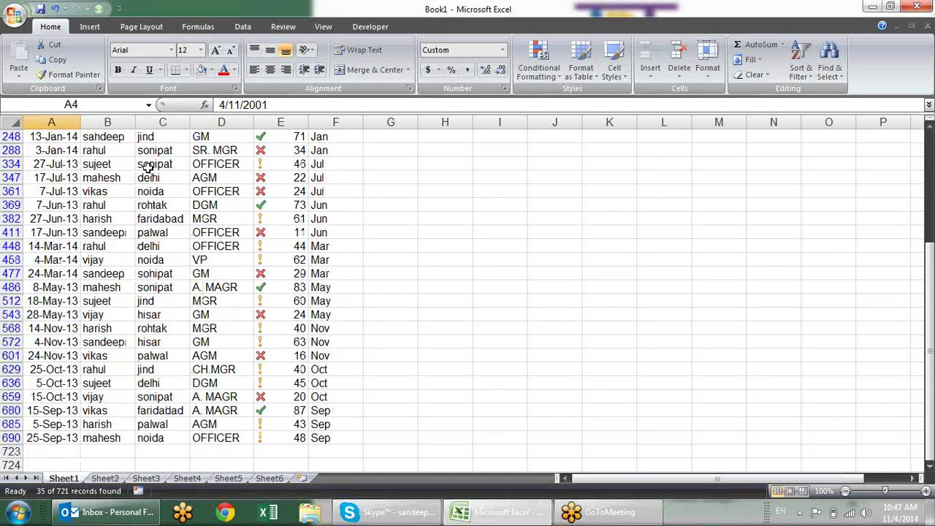
{"action": "scroll", "coordinate": [148, 168], "scroll_direction": "up", "scroll_amount": 2}
{"action": "scroll", "coordinate": [148, 168], "scroll_direction": "up", "scroll_amount": 3}
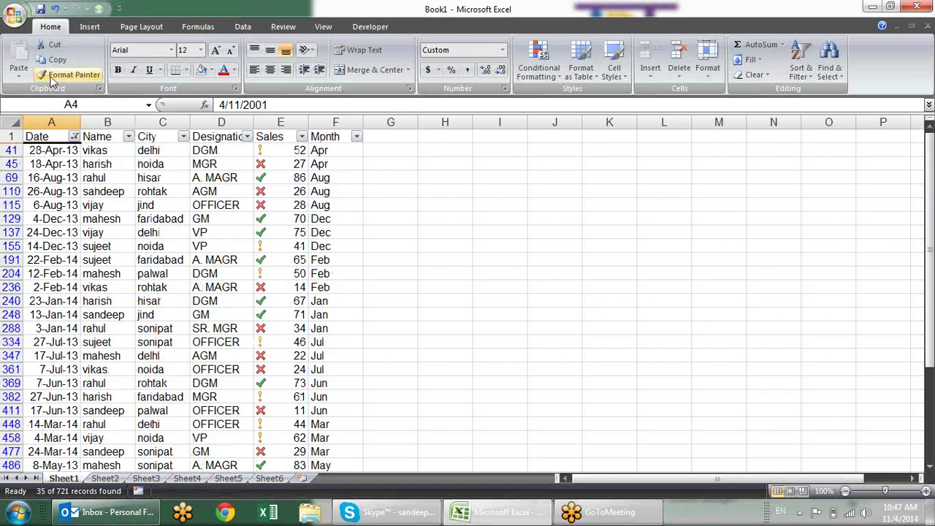
Reselect all dates in the Date filter so every row returns
{"action": "left_click", "coordinate": [73, 136]}
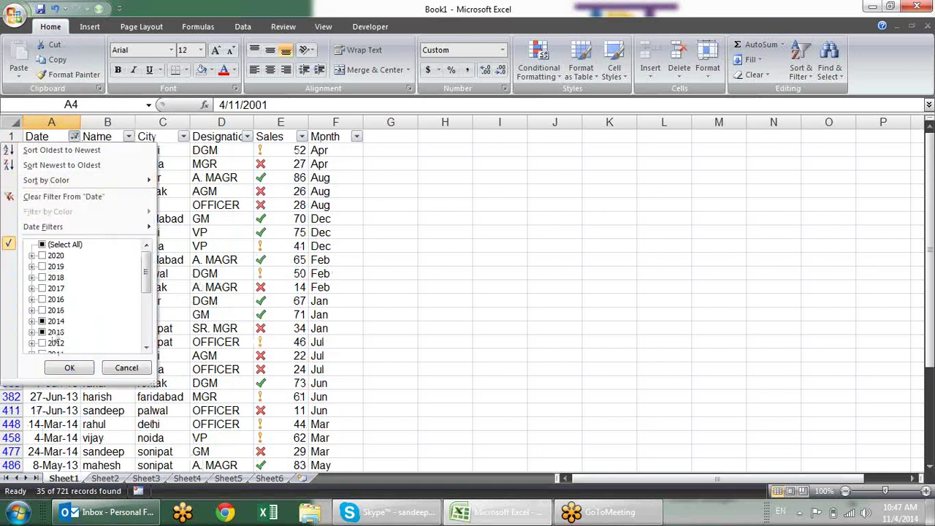
{"action": "mouse_move", "coordinate": [144, 269]}
{"action": "left_mouse_down"}
{"action": "mouse_move", "coordinate": [144, 312]}
{"action": "mouse_move", "coordinate": [131, 249]}
{"action": "left_mouse_up"}
{"action": "left_click", "coordinate": [64, 244]}
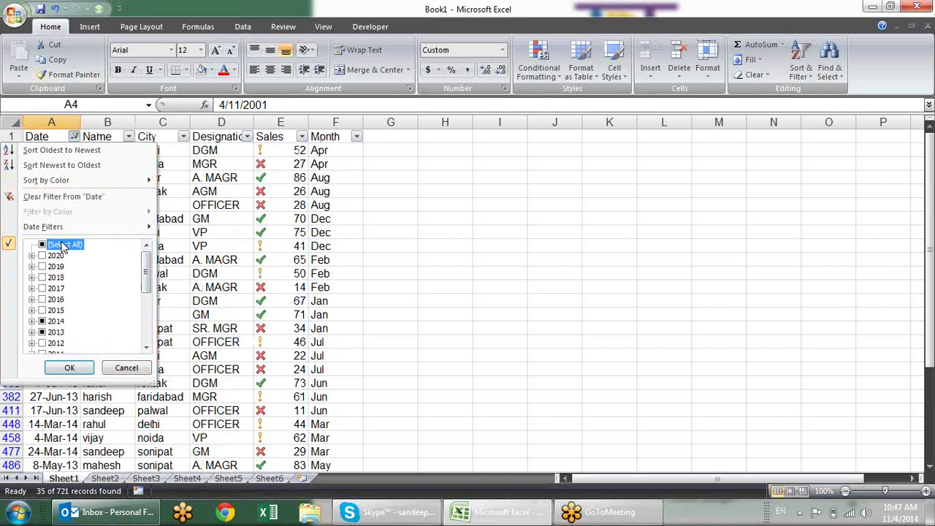
{"action": "left_click", "coordinate": [71, 368]}
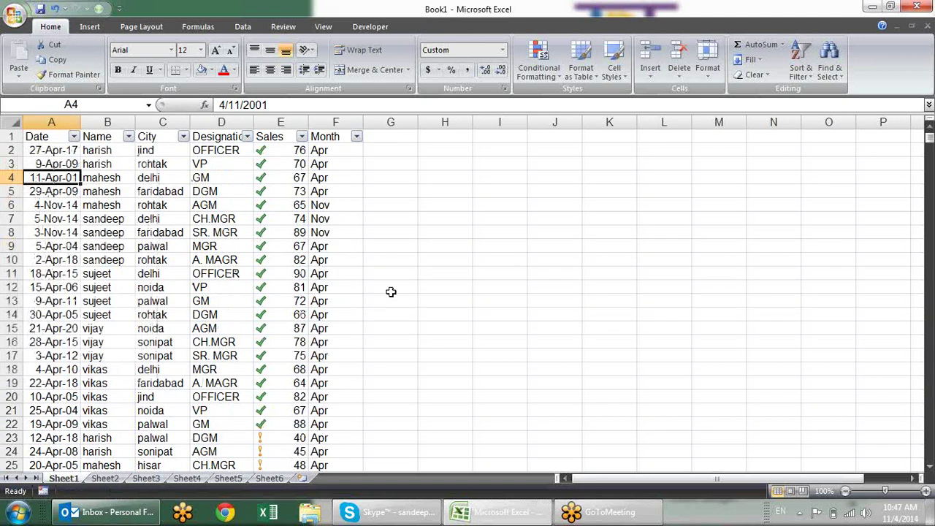
Replace the date in A7 with the text entry 20.3.14
{"action": "left_click", "coordinate": [71, 221]}
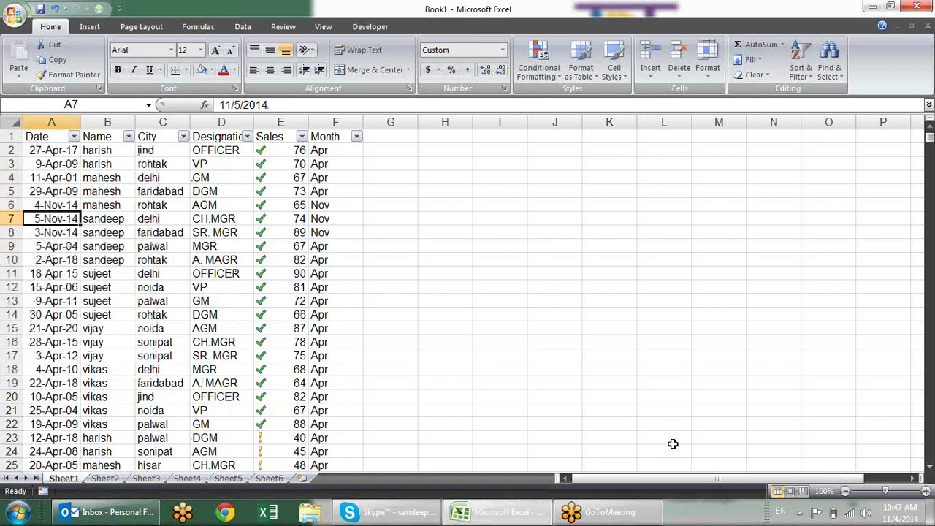
{"action": "key", "text": "ctrl+semicolon"}
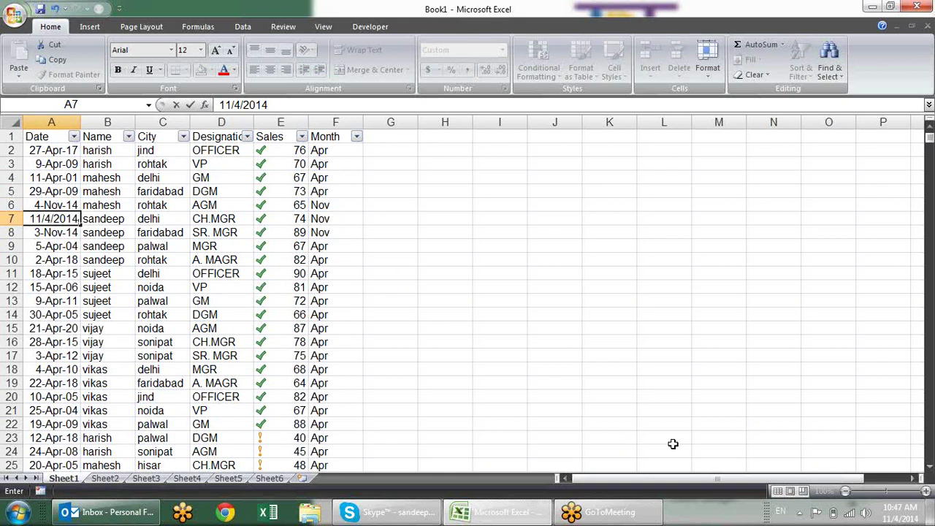
{"action": "key", "text": "Return"}
{"action": "key", "text": "Up"}
{"action": "type", "text": "20.3.14"}
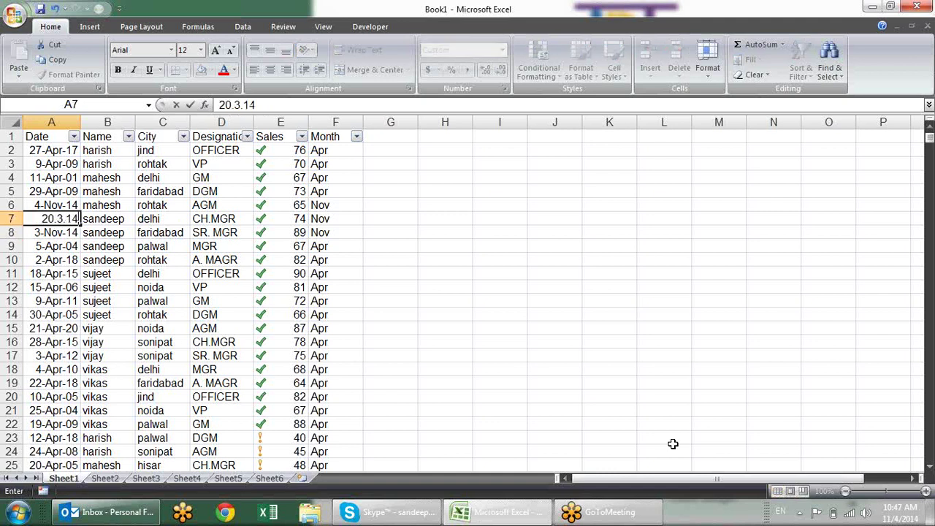
{"action": "key", "text": "Return"}
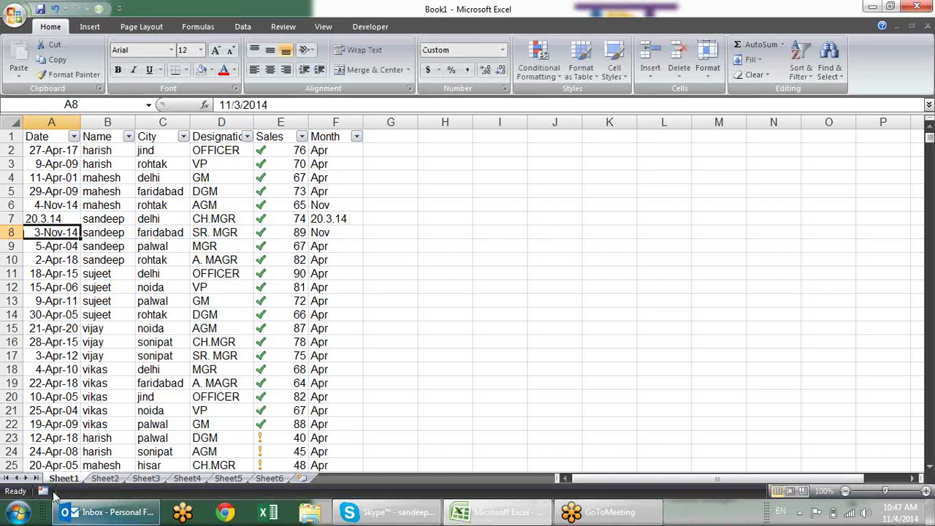
Filter the Date column to only the 20.3.14 entry, showing 1 of 721 records
{"action": "left_click", "coordinate": [74, 137]}
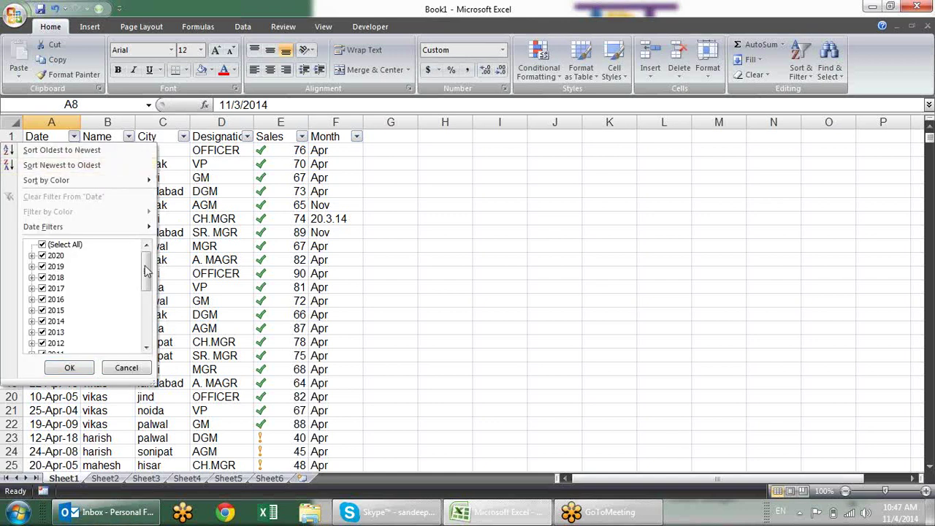
{"action": "left_click_drag", "start_coordinate": [145, 271], "coordinate": [146, 321]}
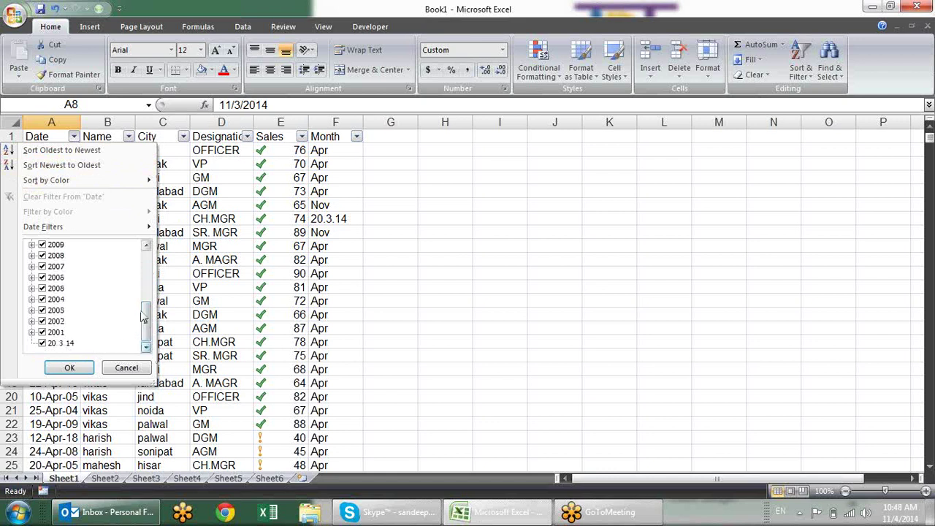
{"action": "mouse_move", "coordinate": [144, 316]}
{"action": "left_mouse_down"}
{"action": "mouse_move", "coordinate": [143, 249]}
{"action": "mouse_move", "coordinate": [145, 321]}
{"action": "left_mouse_up"}
{"action": "left_click", "coordinate": [76, 245]}
{"action": "left_click", "coordinate": [53, 344]}
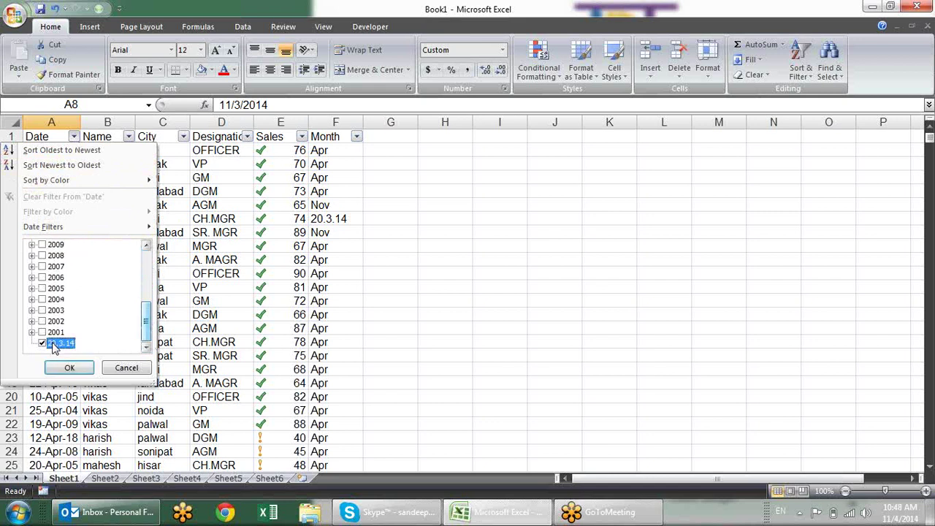
{"action": "left_click", "coordinate": [70, 367]}
{"action": "left_click", "coordinate": [151, 272]}
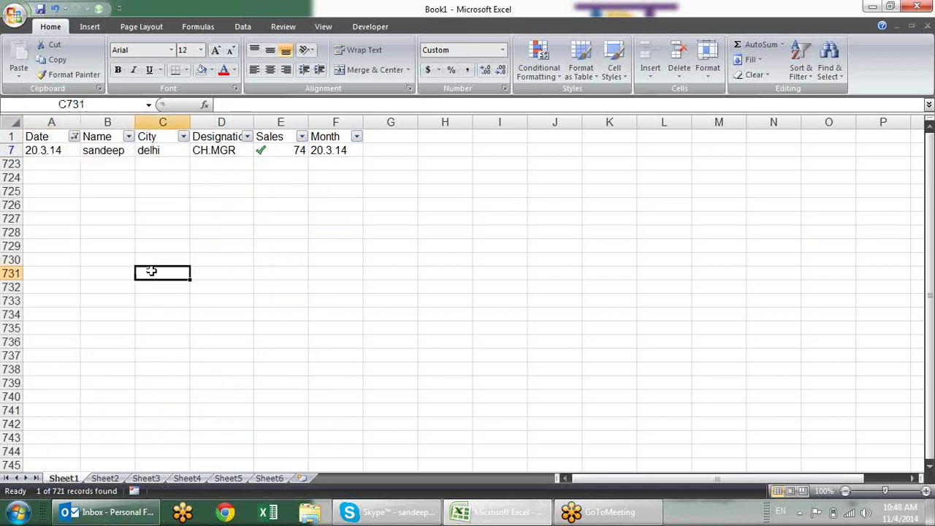
{"action": "left_click", "coordinate": [55, 151]}
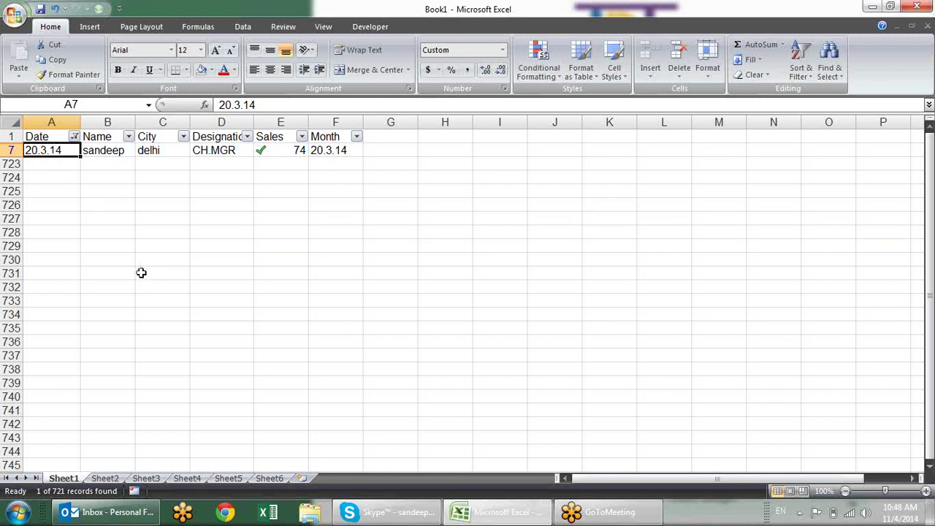
{"action": "scroll", "coordinate": [402, 70], "scroll_direction": "down", "scroll_amount": 4}
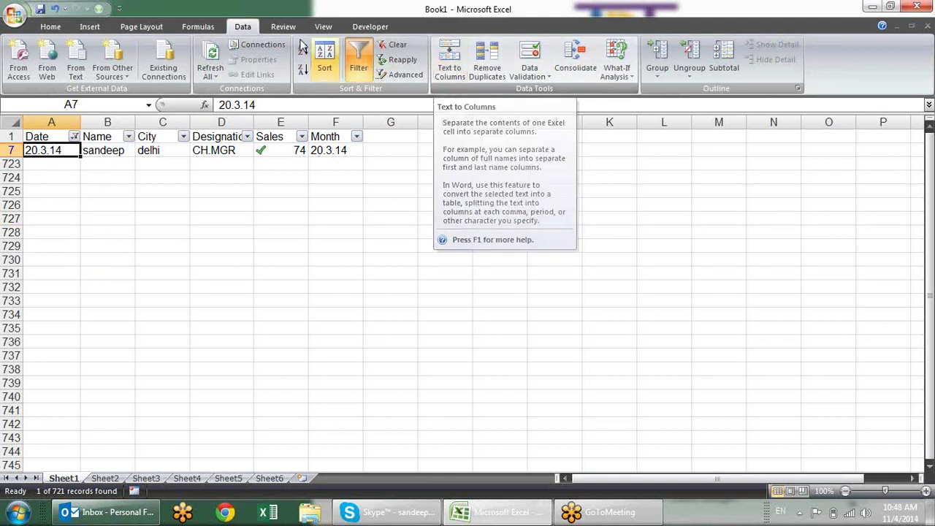
Convert A7's 20.3.14 text to a DMY date via Text to Columns, then re-check all dates in the filter
{"action": "left_click", "coordinate": [448, 68]}
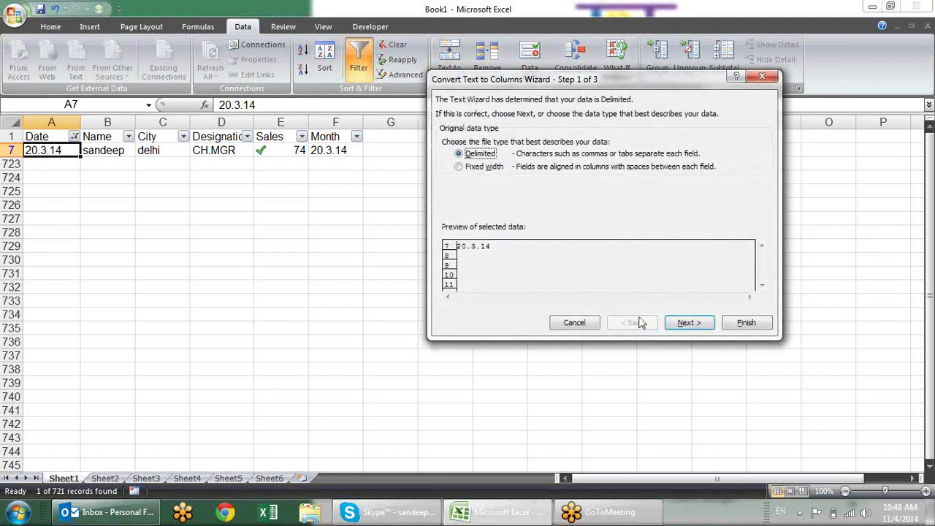
{"action": "left_click", "coordinate": [695, 327]}
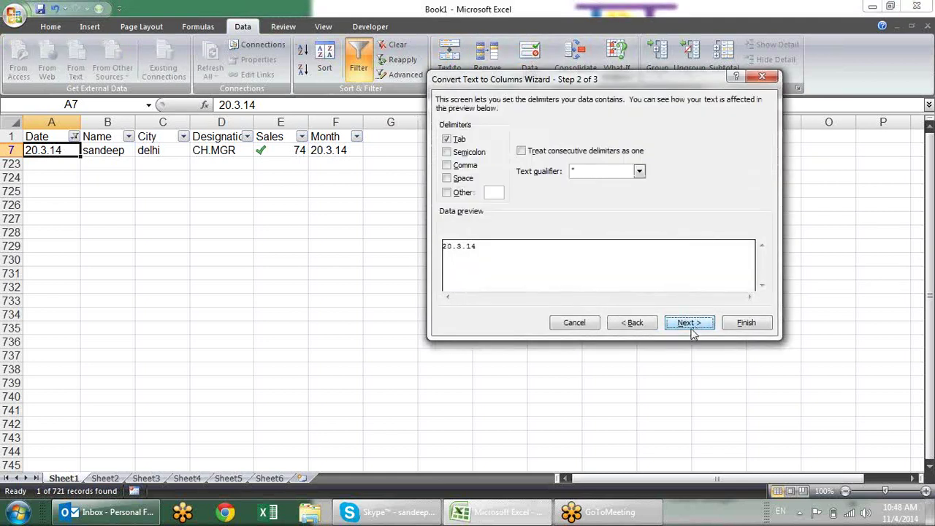
{"action": "left_click", "coordinate": [693, 327]}
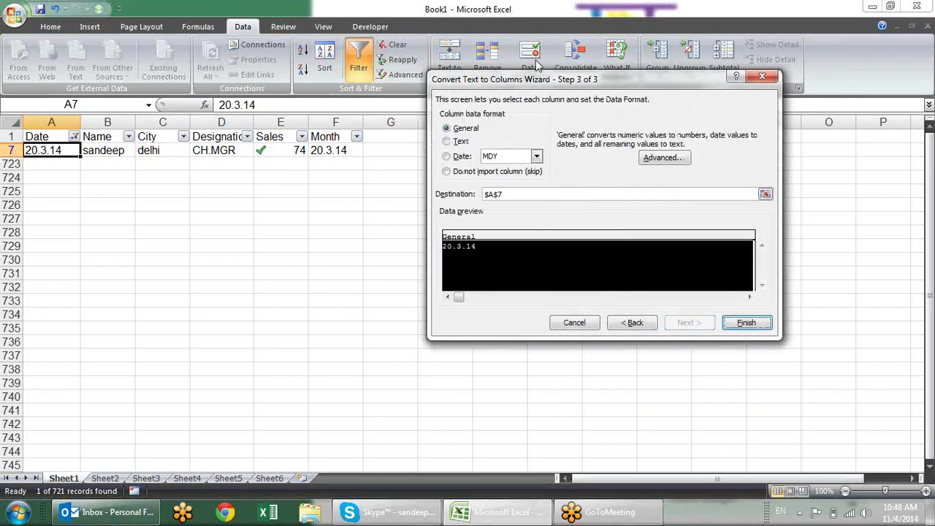
{"action": "left_click_drag", "start_coordinate": [535, 82], "coordinate": [401, 70]}
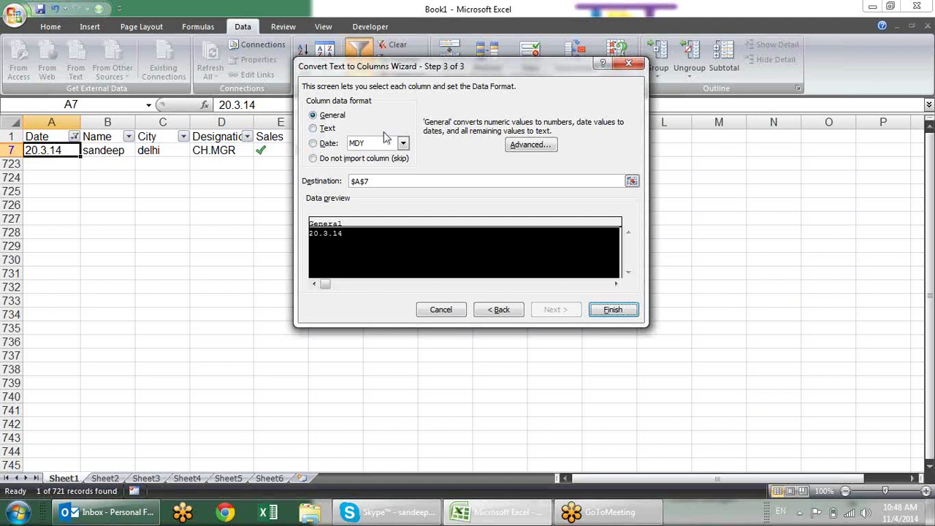
{"action": "left_click", "coordinate": [322, 147]}
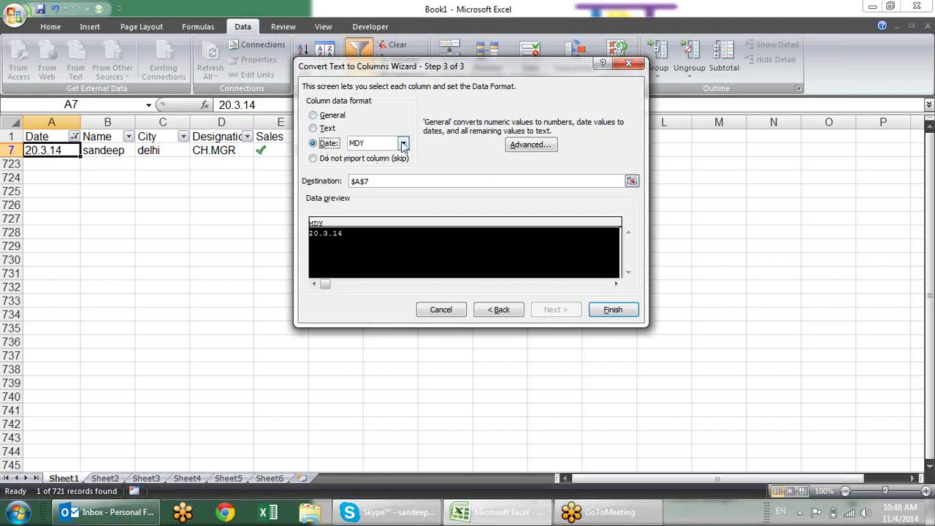
{"action": "left_click", "coordinate": [403, 144]}
{"action": "left_click", "coordinate": [396, 165]}
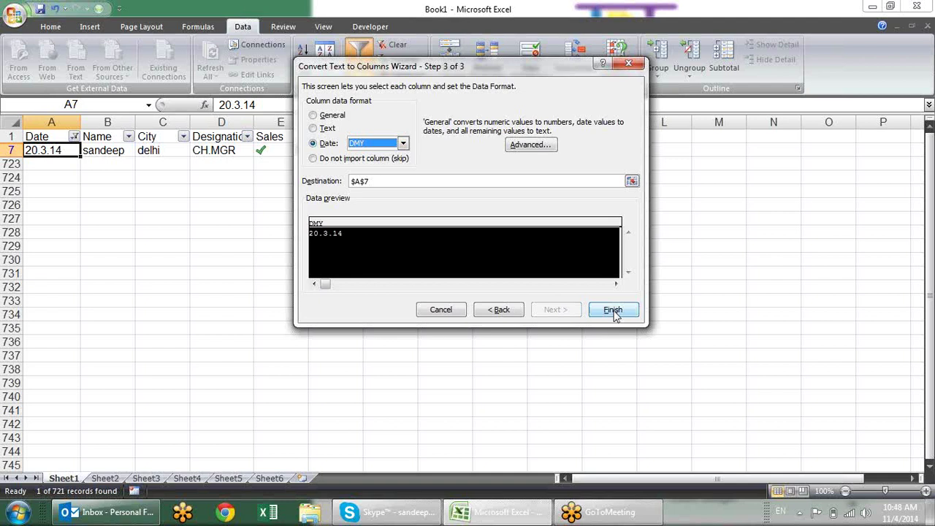
{"action": "left_click", "coordinate": [613, 310]}
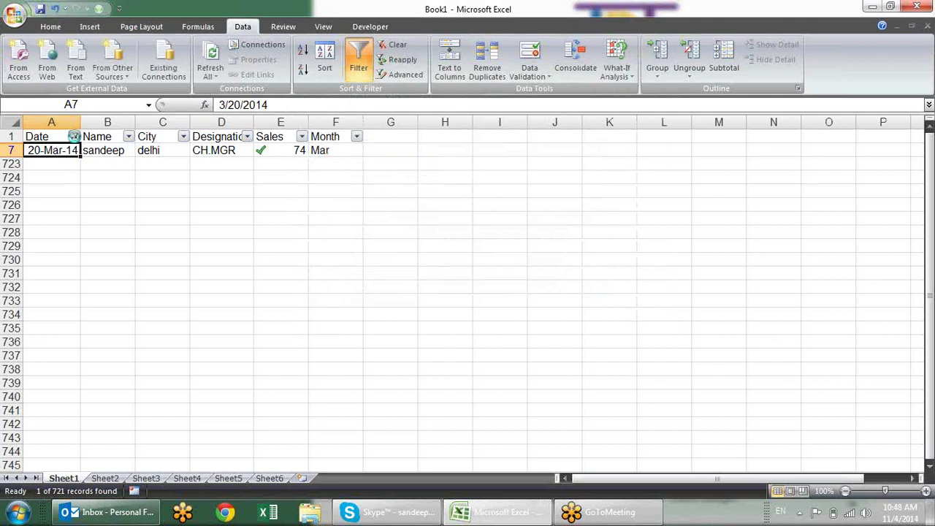
{"action": "left_click", "coordinate": [74, 137]}
{"action": "left_click", "coordinate": [73, 245]}
Apply the all-dates filter so every row shows again, then select A5
{"action": "left_click", "coordinate": [83, 367]}
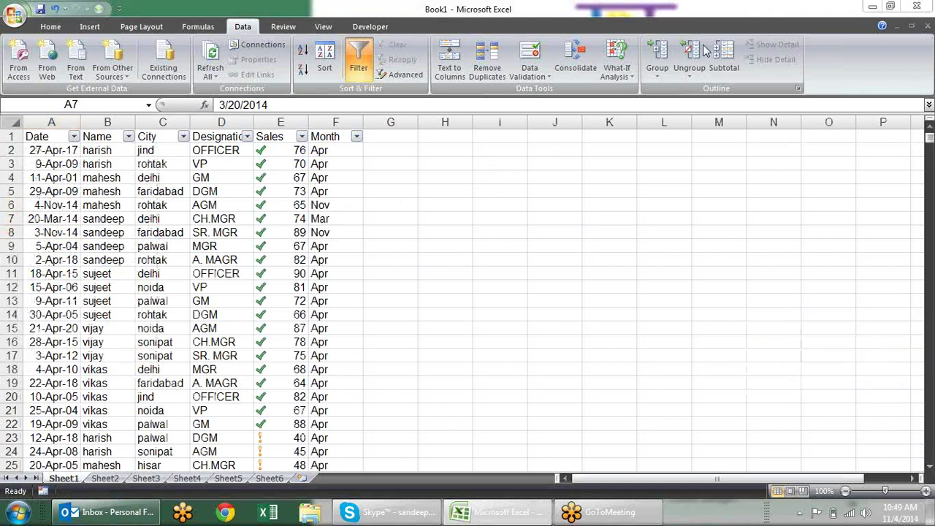
{"action": "left_click", "coordinate": [523, 181]}
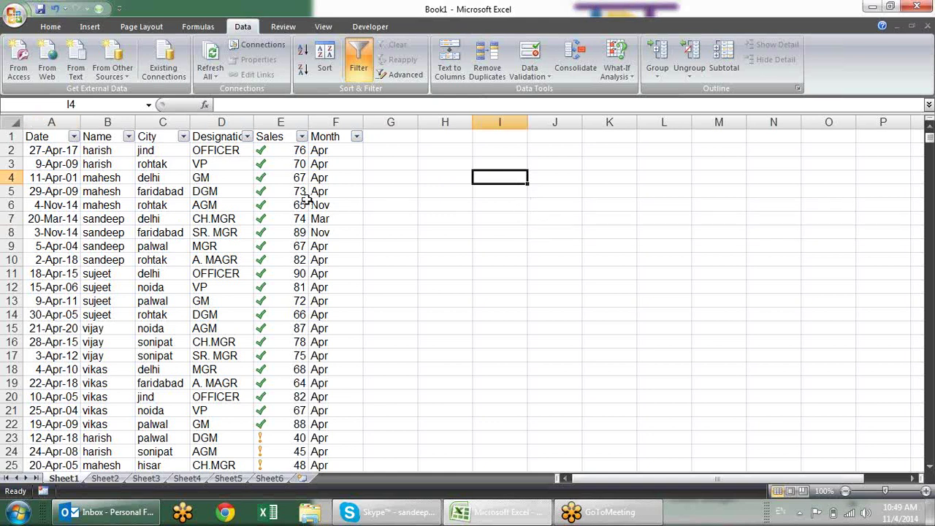
{"action": "left_click", "coordinate": [66, 192]}
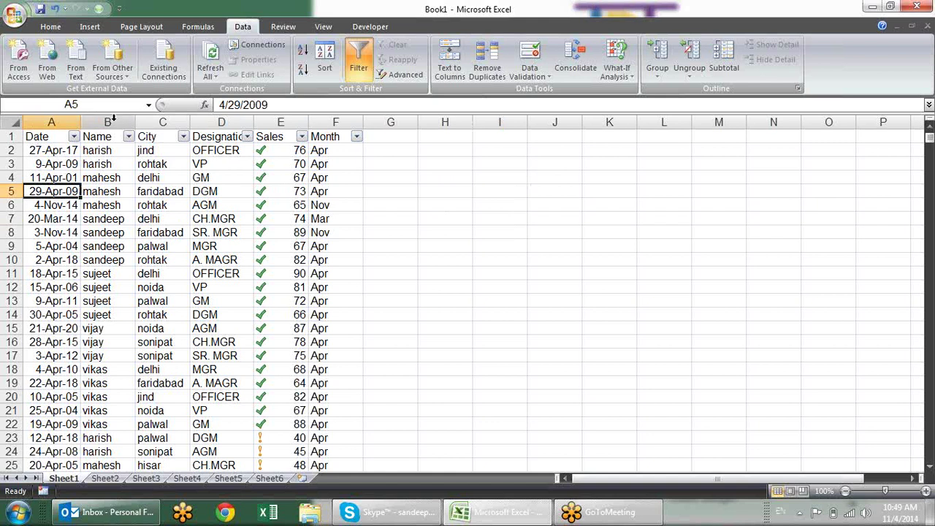
Apply a Date Equals filter for 1-Feb-20
{"action": "left_click", "coordinate": [74, 137]}
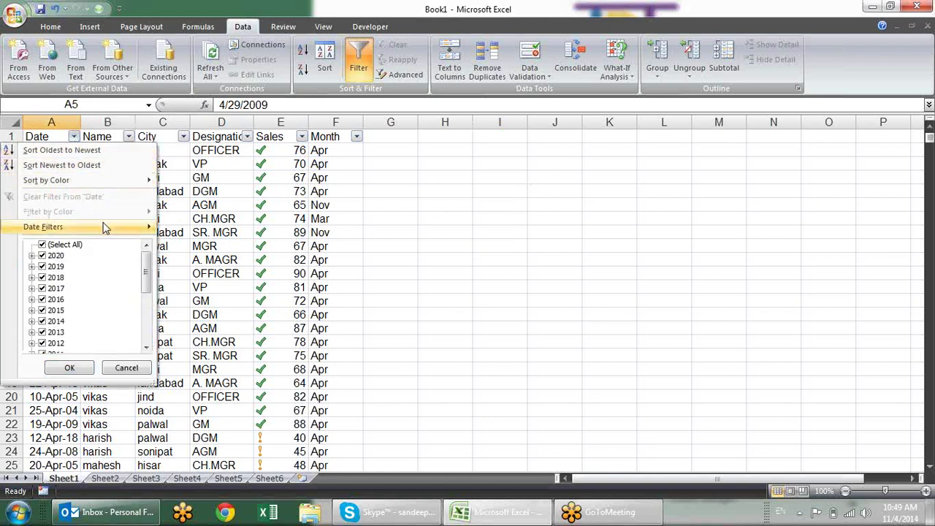
{"action": "mouse_move", "coordinate": [60, 228]}
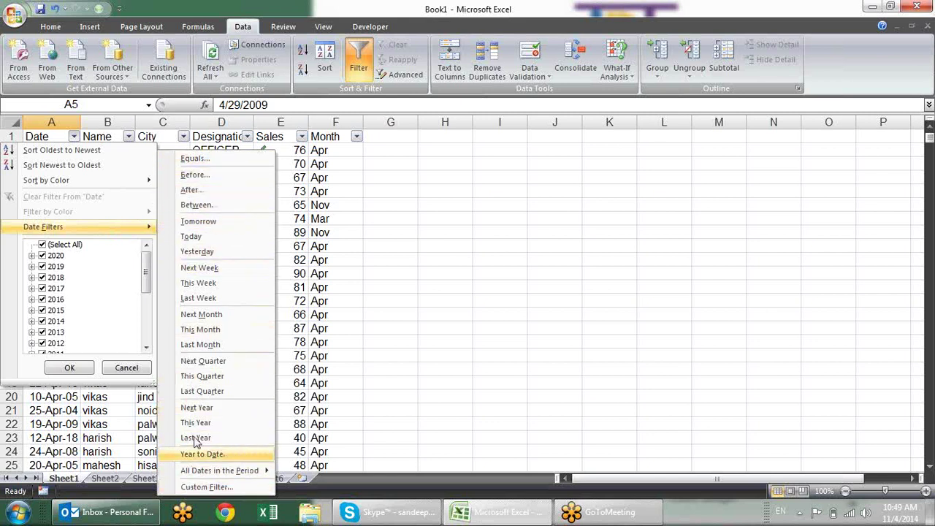
{"action": "left_click", "coordinate": [199, 160]}
{"action": "left_click", "coordinate": [563, 170]}
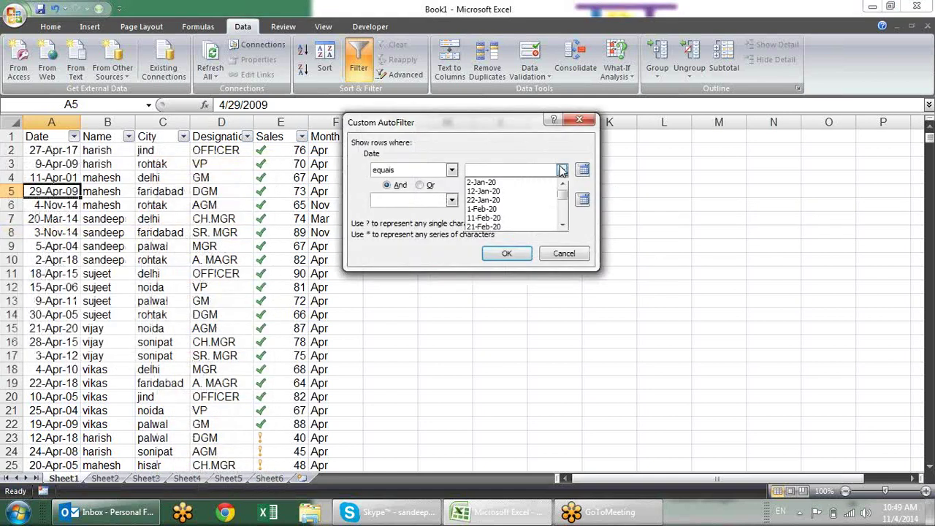
{"action": "left_click", "coordinate": [505, 212]}
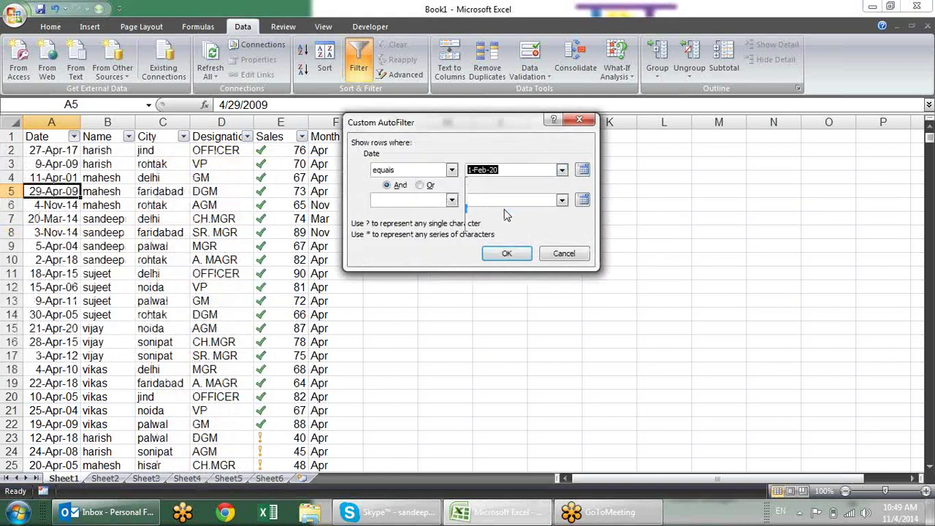
{"action": "left_click", "coordinate": [512, 256]}
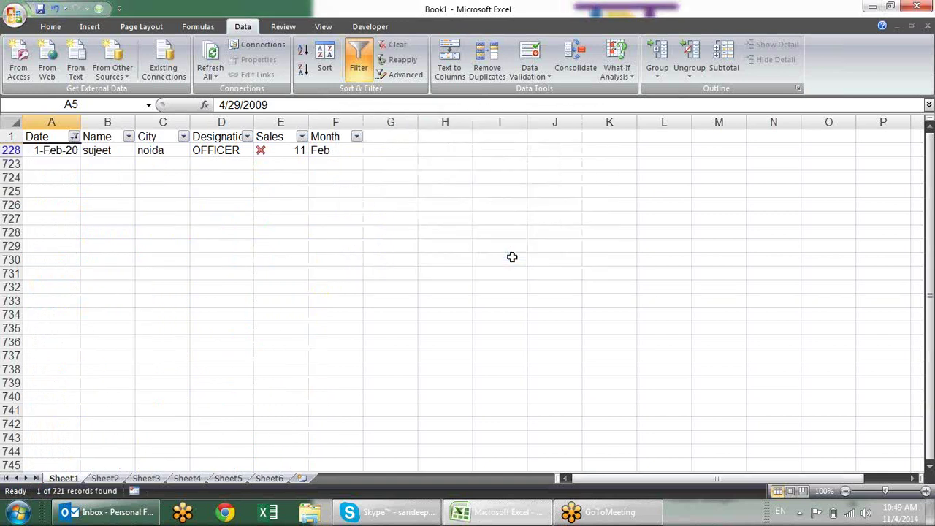
Filter the Date column to dates before 17-Dec-01
{"action": "left_click", "coordinate": [74, 137]}
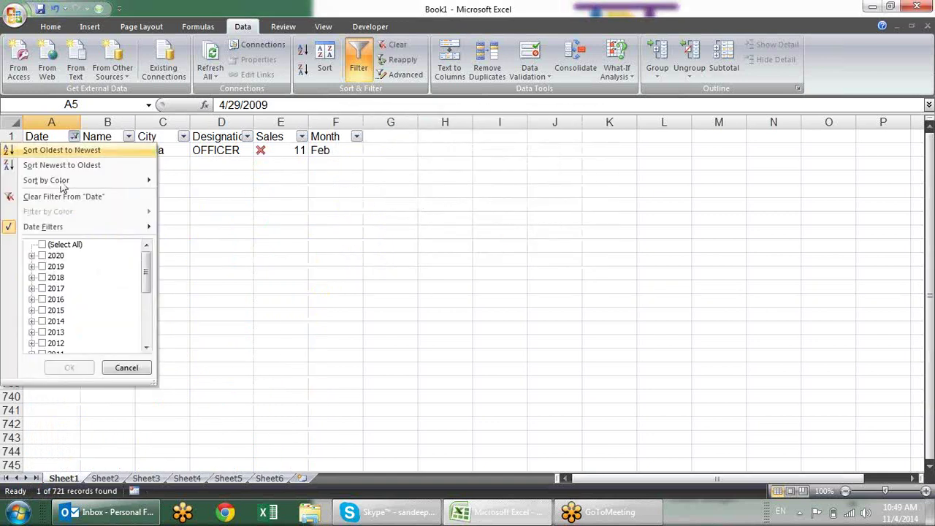
{"action": "mouse_move", "coordinate": [123, 228]}
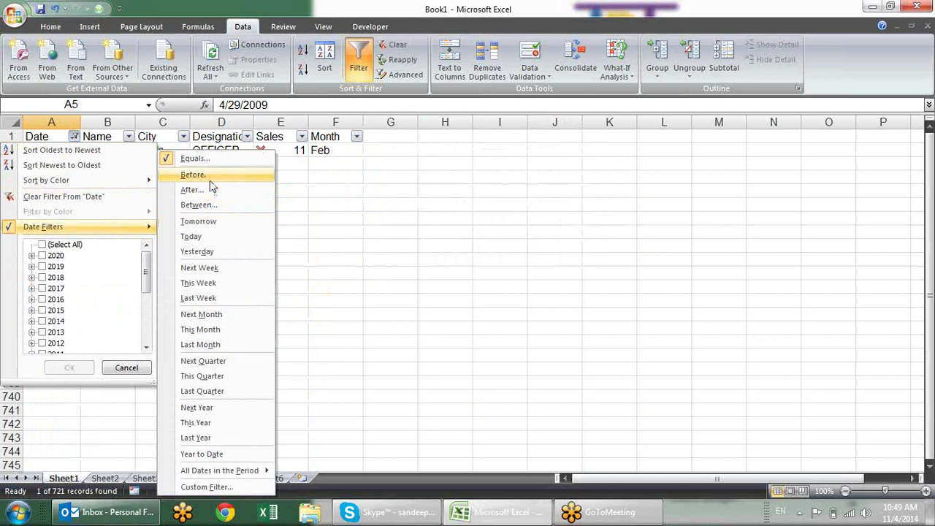
{"action": "left_click", "coordinate": [208, 177]}
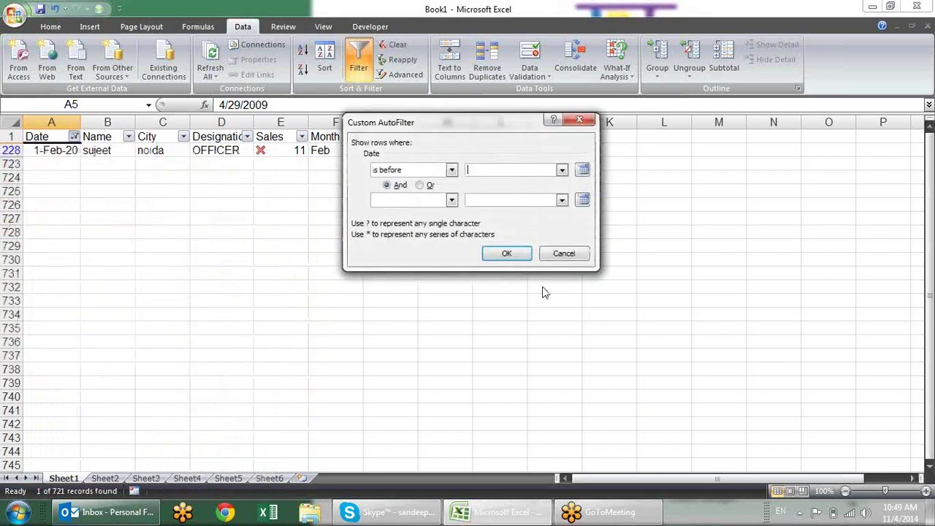
{"action": "left_click", "coordinate": [561, 171]}
{"action": "left_click_drag", "start_coordinate": [563, 188], "coordinate": [566, 221]}
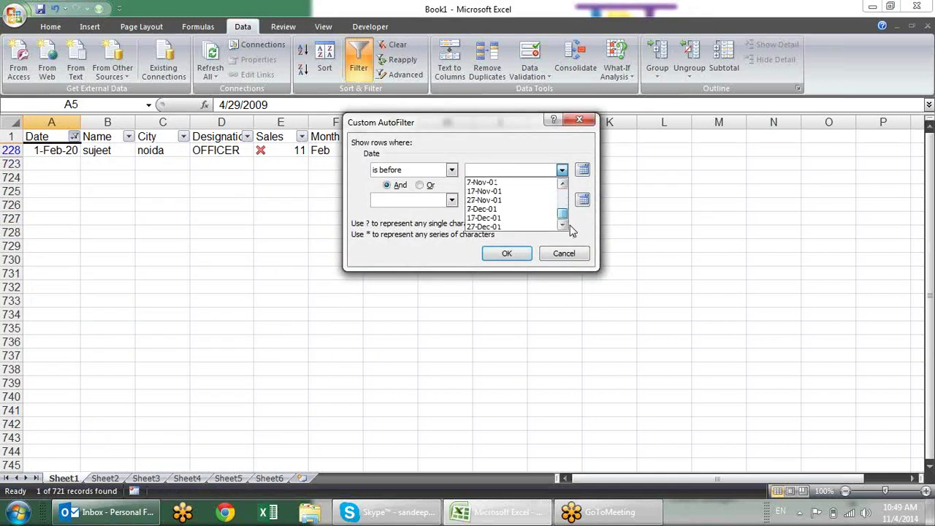
{"action": "left_click", "coordinate": [542, 218]}
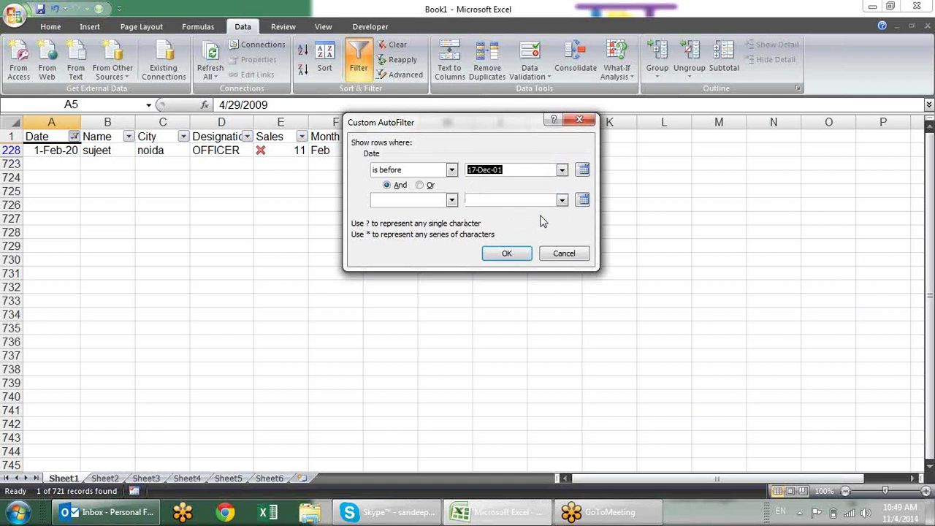
{"action": "left_click", "coordinate": [520, 254]}
Review the 33 filtered records and start a Date filter for dates after a chosen day
{"action": "left_click", "coordinate": [45, 205]}
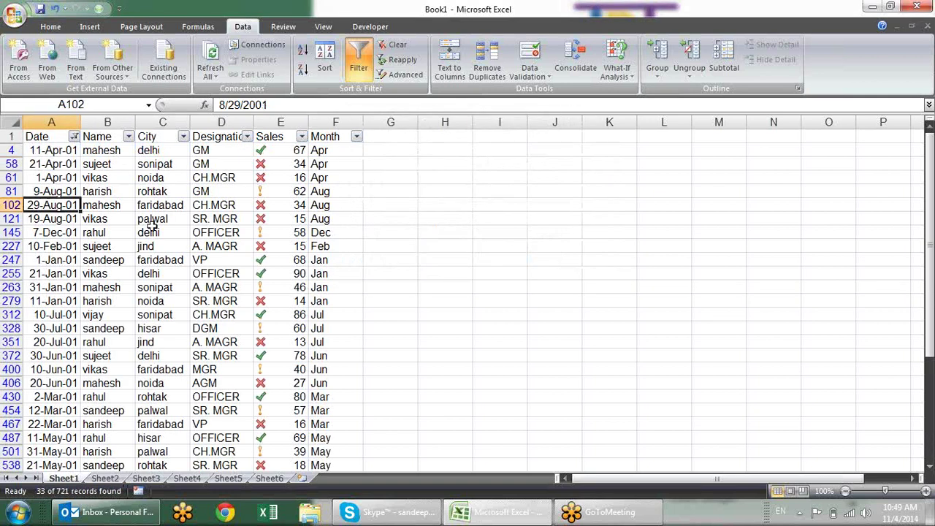
{"action": "scroll", "coordinate": [149, 228], "scroll_direction": "down", "scroll_amount": 2}
{"action": "scroll", "coordinate": [150, 228], "scroll_direction": "down", "scroll_amount": 2}
{"action": "scroll", "coordinate": [146, 232], "scroll_direction": "up", "scroll_amount": 1}
{"action": "scroll", "coordinate": [146, 234], "scroll_direction": "up", "scroll_amount": 2}
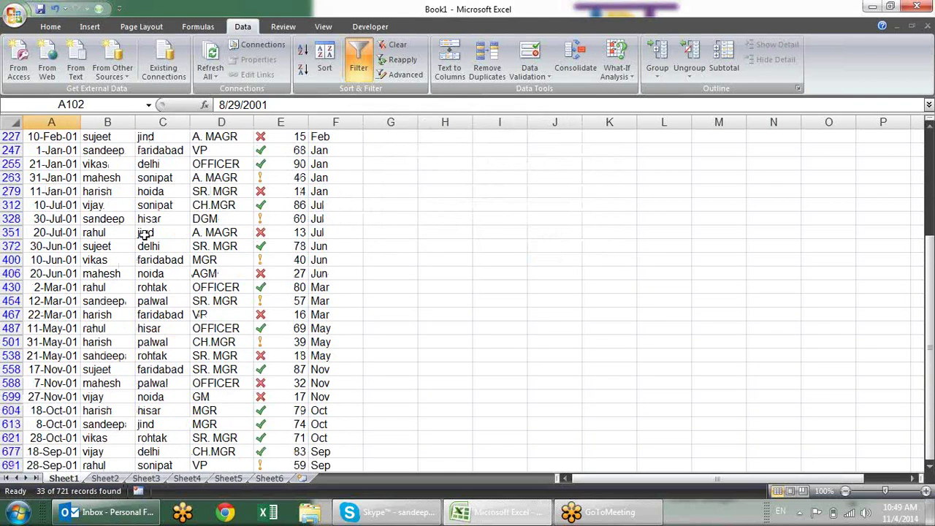
{"action": "scroll", "coordinate": [145, 233], "scroll_direction": "up", "scroll_amount": 2}
{"action": "scroll", "coordinate": [146, 233], "scroll_direction": "up", "scroll_amount": 1}
{"action": "scroll", "coordinate": [146, 234], "scroll_direction": "up", "scroll_amount": 1}
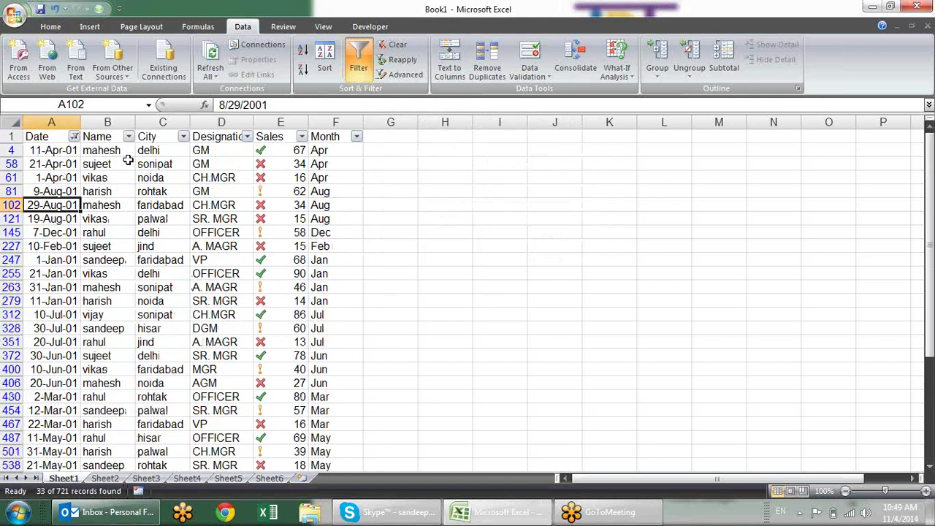
{"action": "left_click", "coordinate": [74, 137]}
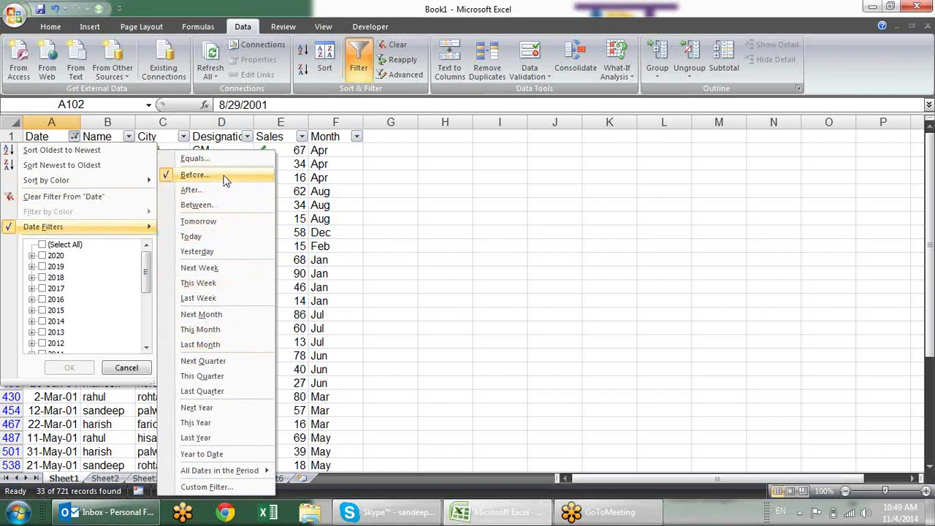
{"action": "left_click", "coordinate": [192, 190]}
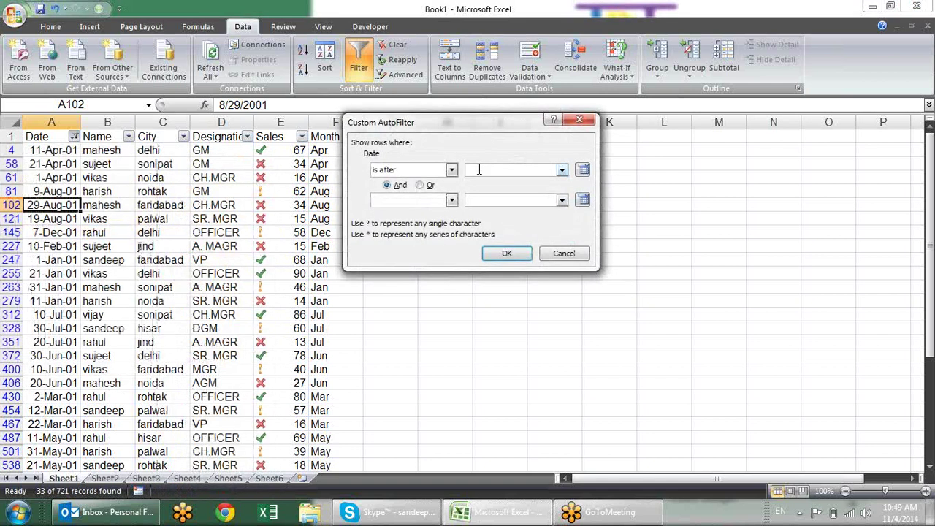
Apply the Date filter for dates after 12-Jan-20
{"action": "left_click", "coordinate": [562, 170]}
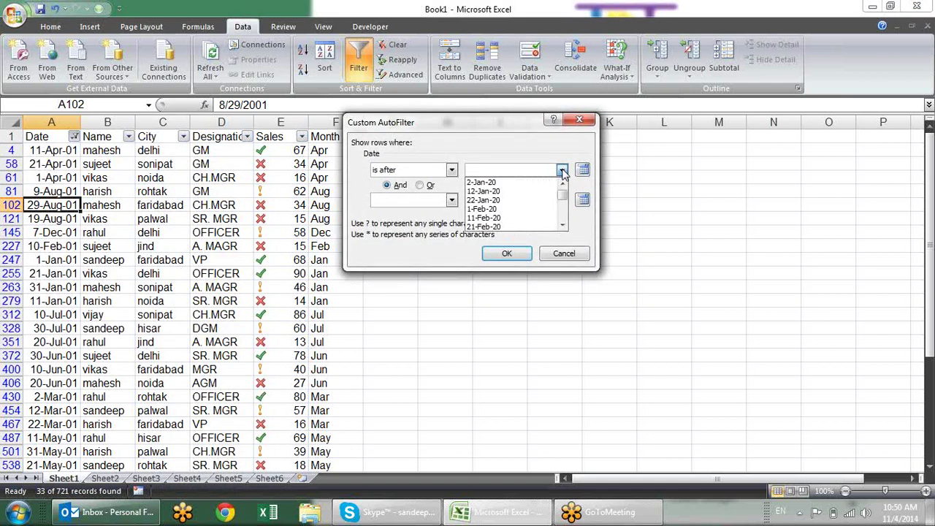
{"action": "left_click", "coordinate": [544, 194]}
{"action": "left_click", "coordinate": [506, 252]}
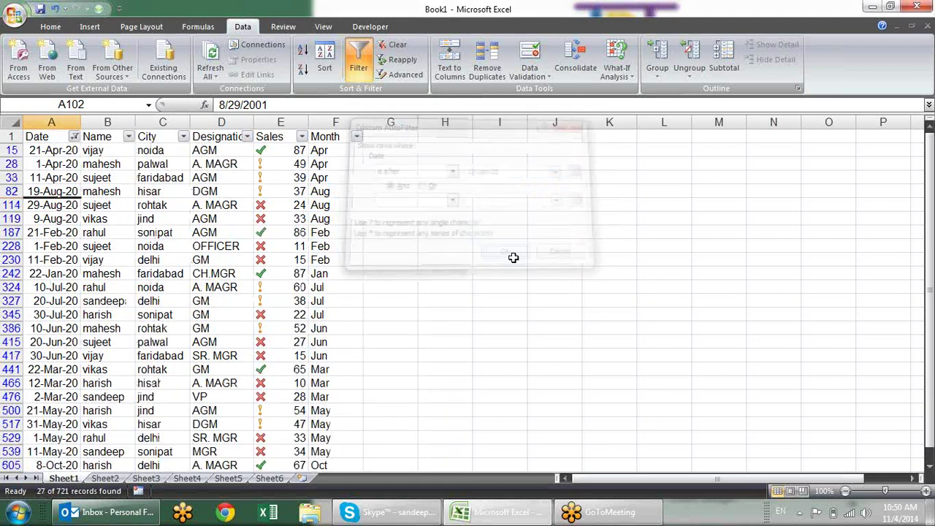
{"action": "scroll", "coordinate": [298, 259], "scroll_direction": "down", "scroll_amount": 2}
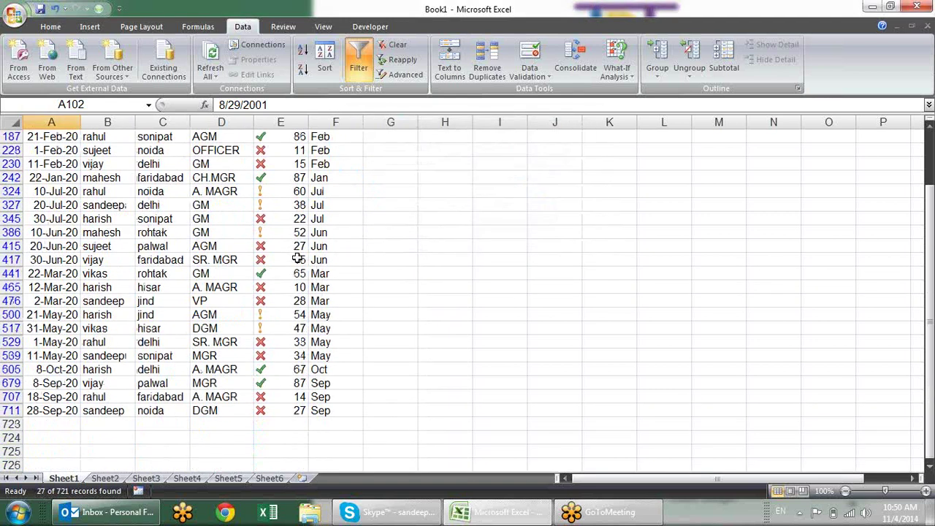
{"action": "scroll", "coordinate": [298, 259], "scroll_direction": "up", "scroll_amount": 4}
Filter dates between 1-Apr-13 and 31-Mar-14, leaving 36 of 721 records
{"action": "left_click", "coordinate": [74, 137]}
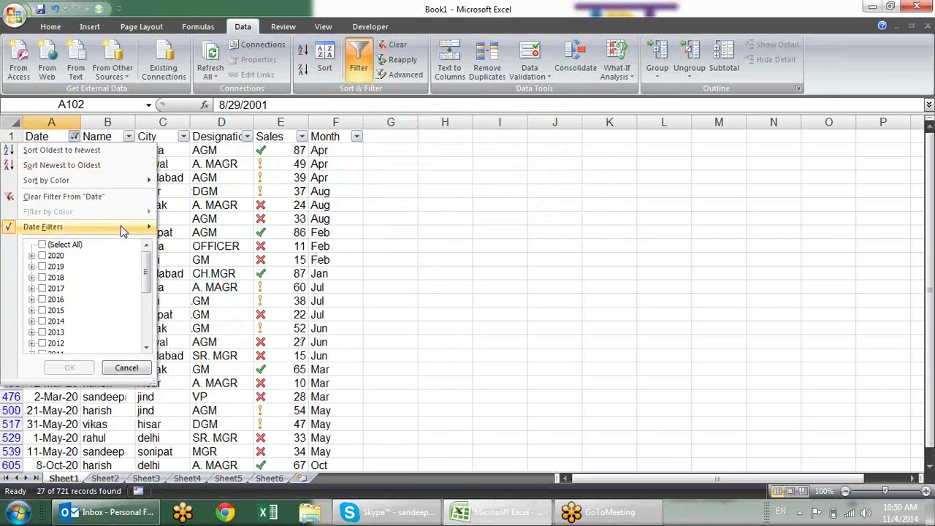
{"action": "mouse_move", "coordinate": [128, 231]}
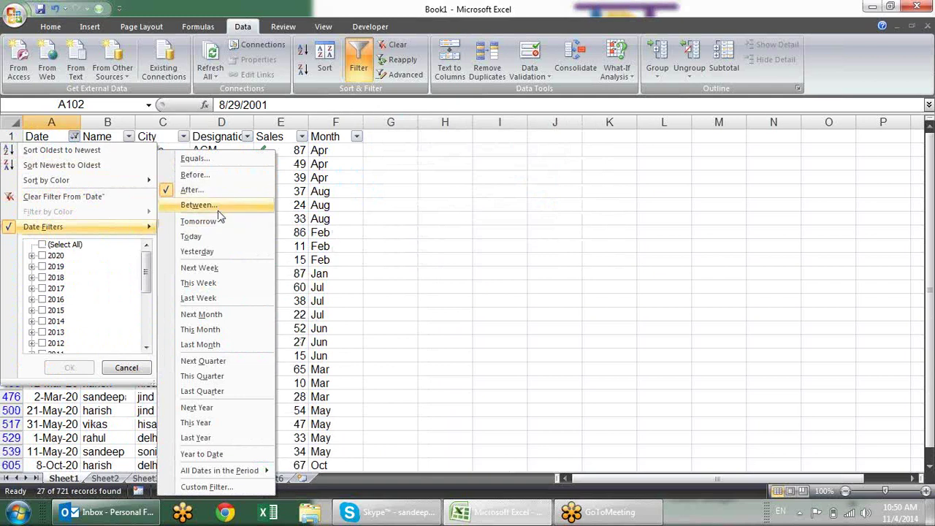
{"action": "left_click", "coordinate": [197, 206]}
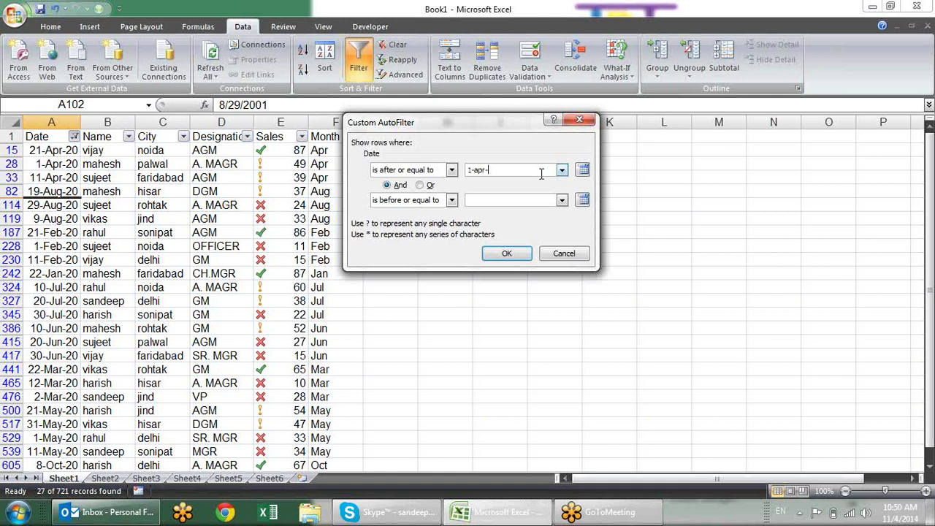
{"action": "type", "text": "1-apr-13"}
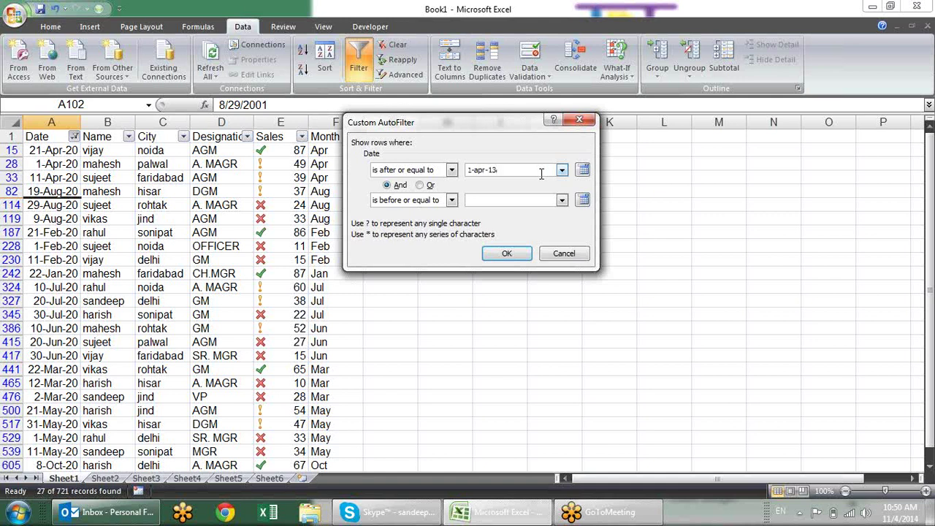
{"action": "key", "text": "Tab"}
{"action": "left_click", "coordinate": [489, 170]}
{"action": "left_click", "coordinate": [524, 254]}
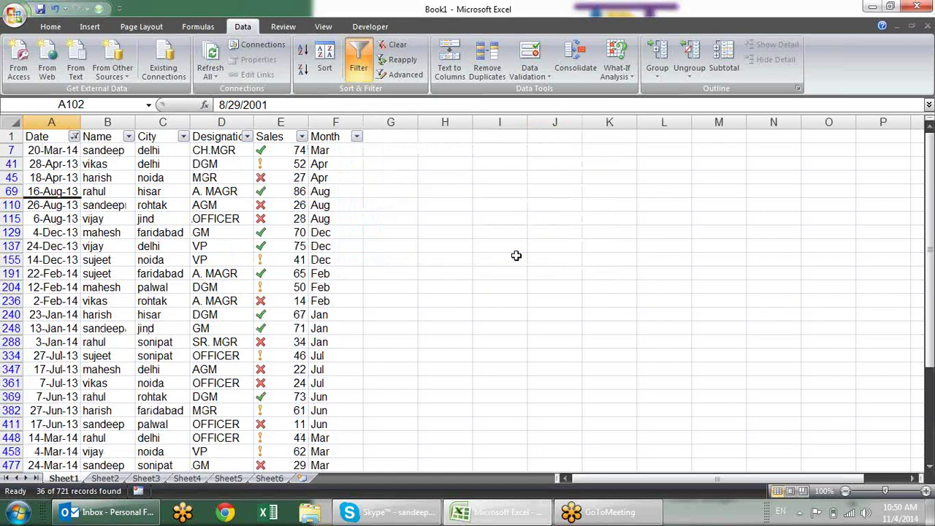
{"action": "scroll", "coordinate": [122, 166], "scroll_direction": "down", "scroll_amount": 2}
{"action": "scroll", "coordinate": [123, 166], "scroll_direction": "down", "scroll_amount": 2}
{"action": "scroll", "coordinate": [123, 166], "scroll_direction": "down", "scroll_amount": 2}
{"action": "scroll", "coordinate": [123, 167], "scroll_direction": "up", "scroll_amount": 2}
{"action": "scroll", "coordinate": [123, 167], "scroll_direction": "up", "scroll_amount": 2}
{"action": "scroll", "coordinate": [117, 165], "scroll_direction": "up", "scroll_amount": 2}
Filter the Date column to show only tomorrow's dates
{"action": "left_click", "coordinate": [111, 164]}
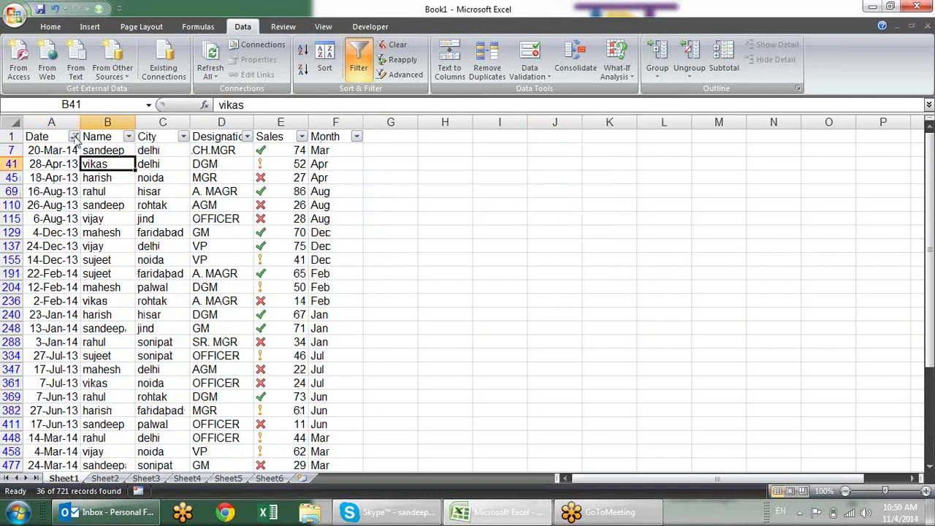
{"action": "left_click", "coordinate": [74, 136]}
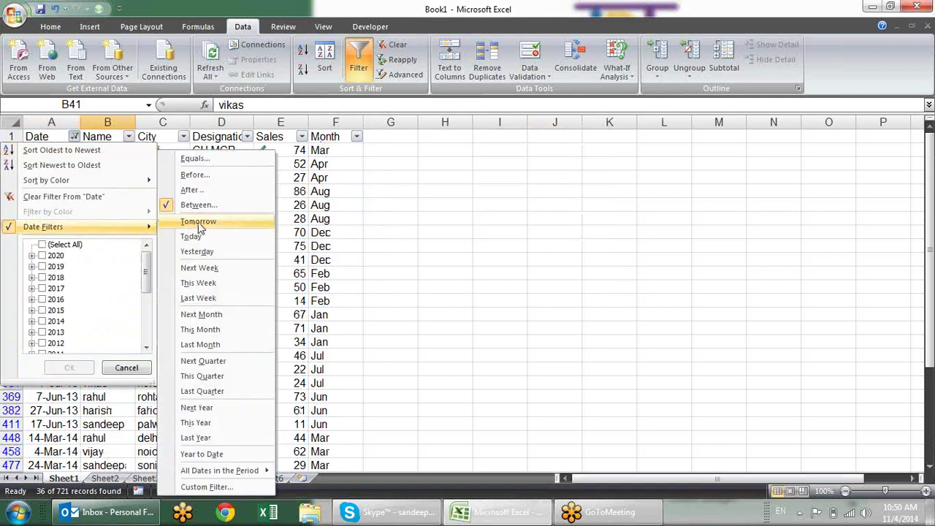
{"action": "left_click", "coordinate": [199, 222]}
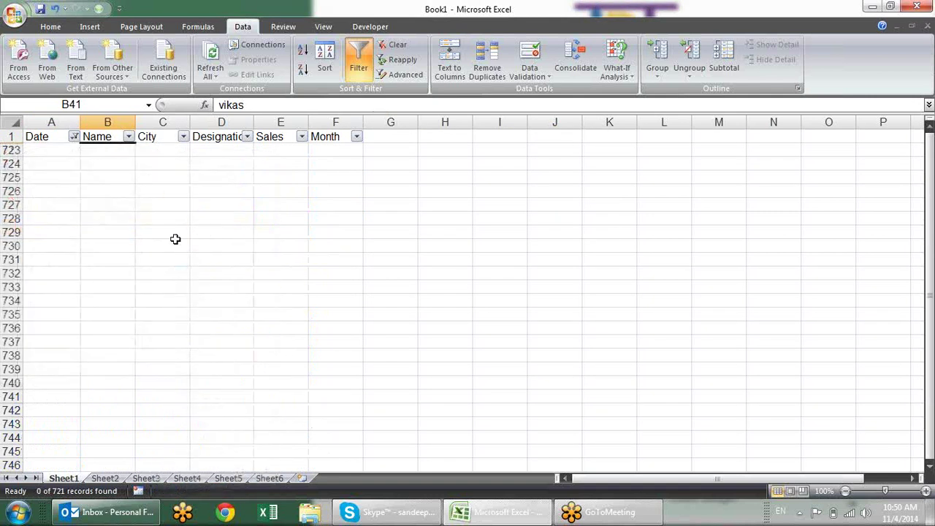
{"action": "left_click", "coordinate": [175, 234]}
{"action": "left_click", "coordinate": [63, 166]}
{"action": "left_click", "coordinate": [101, 151]}
Switch the Date filter to show only today's dates
{"action": "left_click", "coordinate": [70, 138]}
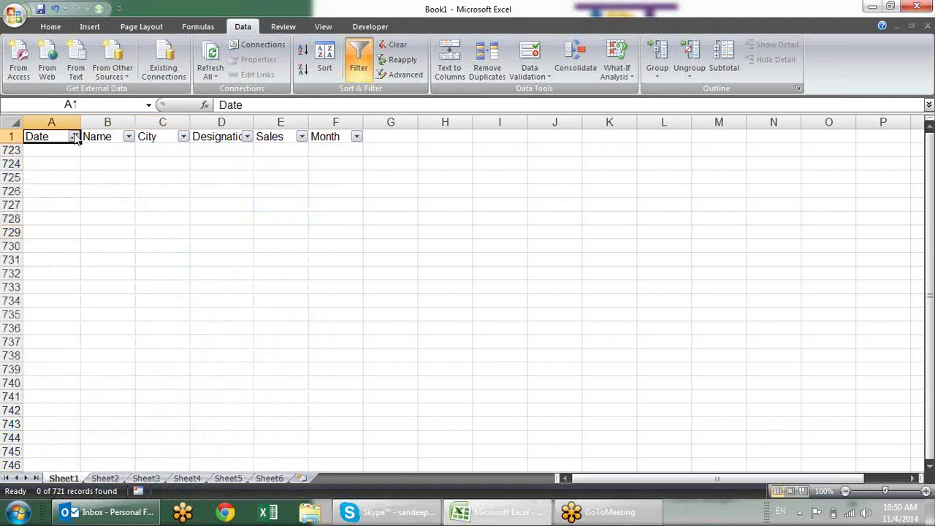
{"action": "left_click", "coordinate": [74, 138]}
{"action": "mouse_move", "coordinate": [100, 228]}
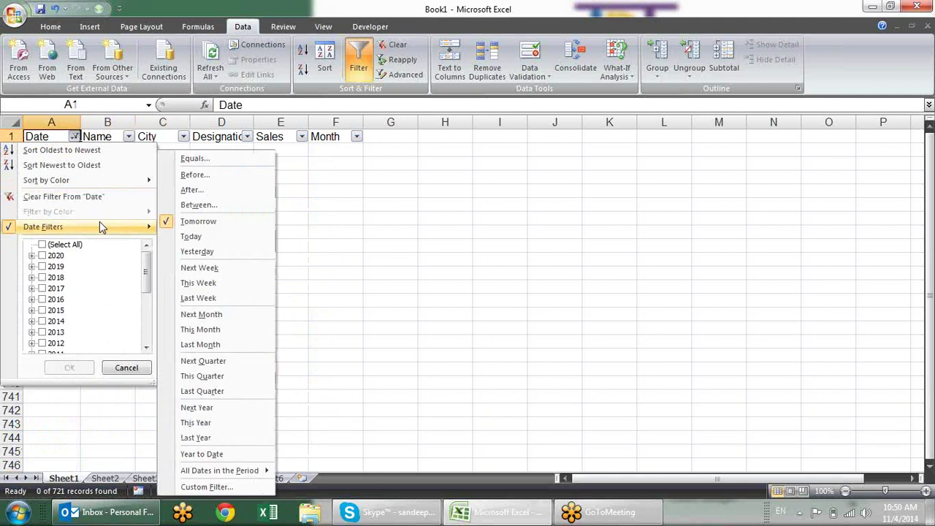
{"action": "left_click", "coordinate": [206, 236]}
{"action": "left_click", "coordinate": [158, 188]}
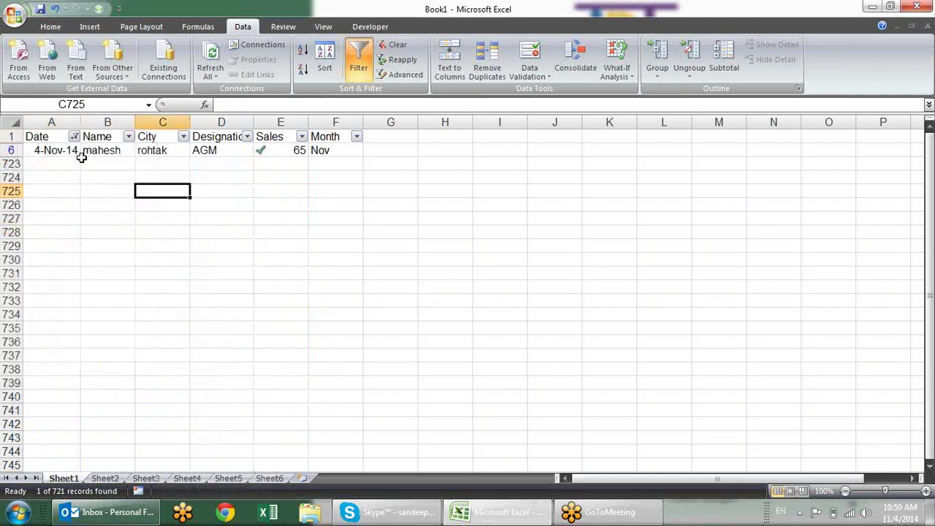
{"action": "left_click", "coordinate": [72, 148]}
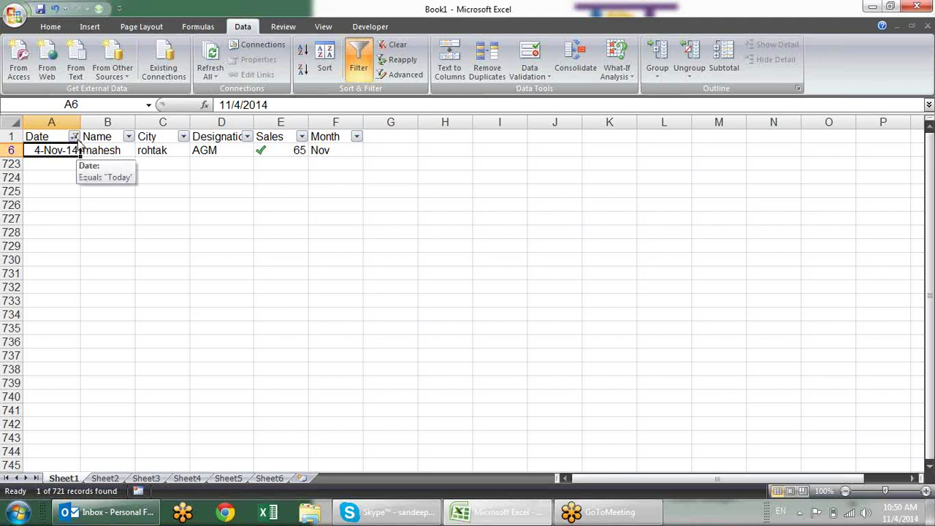
Switch the Date filter to show only yesterday's dates
{"action": "left_click", "coordinate": [74, 137]}
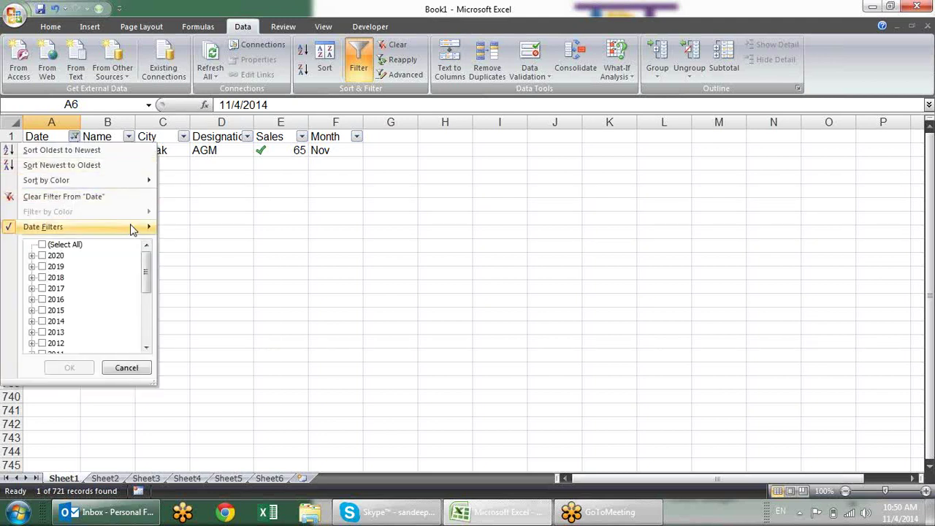
{"action": "mouse_move", "coordinate": [132, 227]}
{"action": "left_click", "coordinate": [197, 251]}
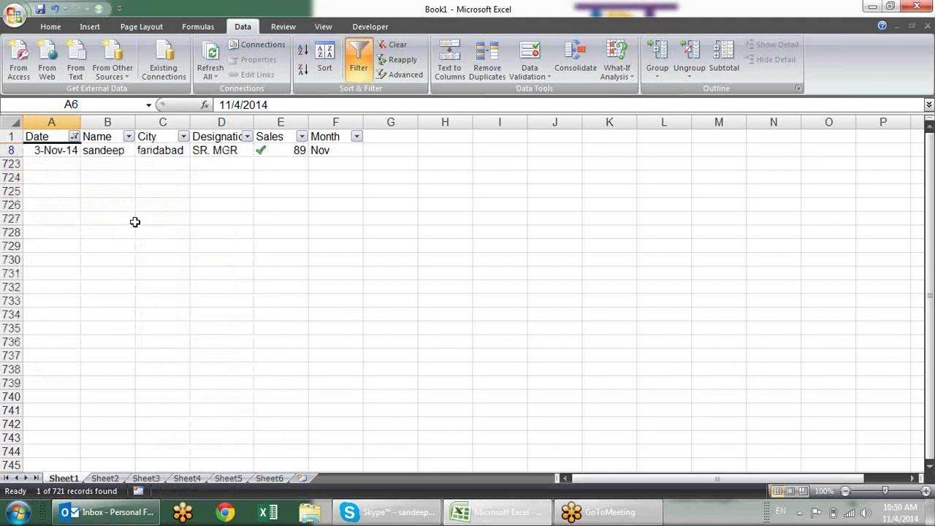
Apply the Next Week date filter, leaving only the 9-Nov-14 record
{"action": "left_click", "coordinate": [75, 138]}
{"action": "mouse_move", "coordinate": [121, 228]}
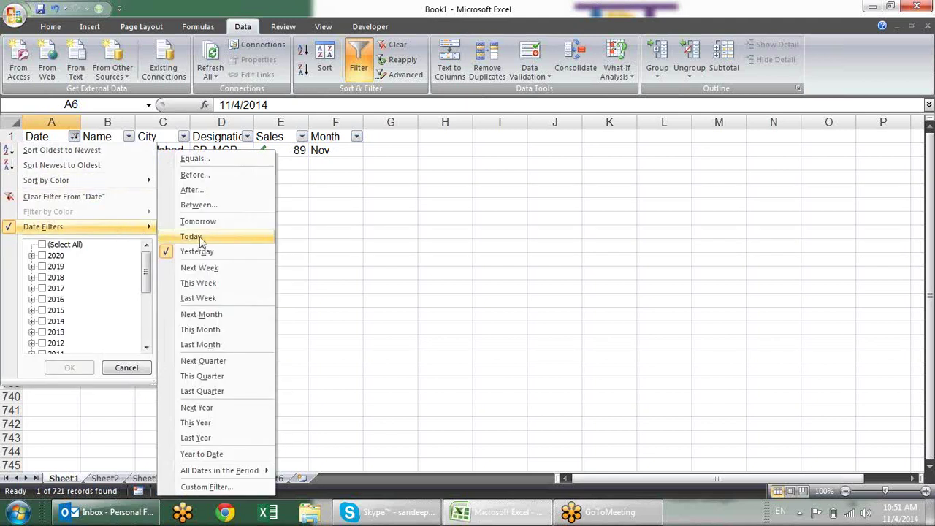
{"action": "left_click", "coordinate": [227, 268]}
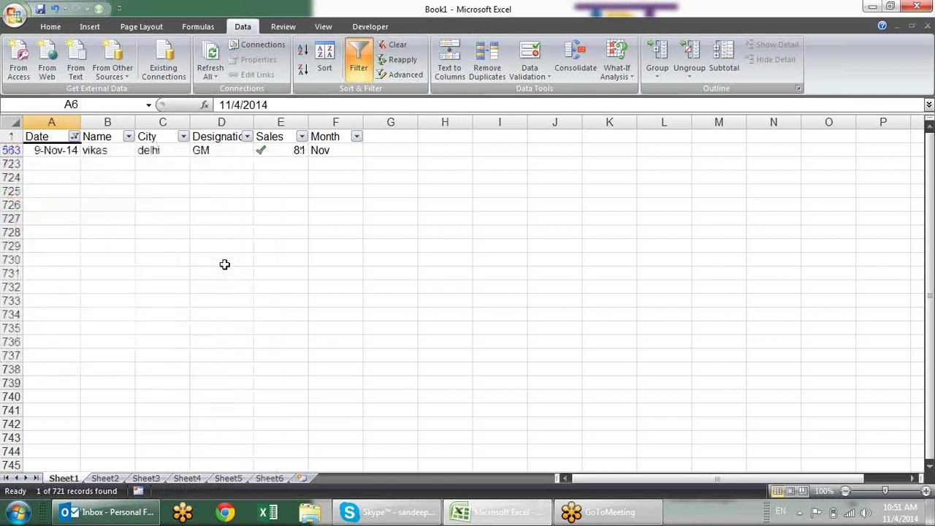
{"action": "left_click", "coordinate": [154, 192]}
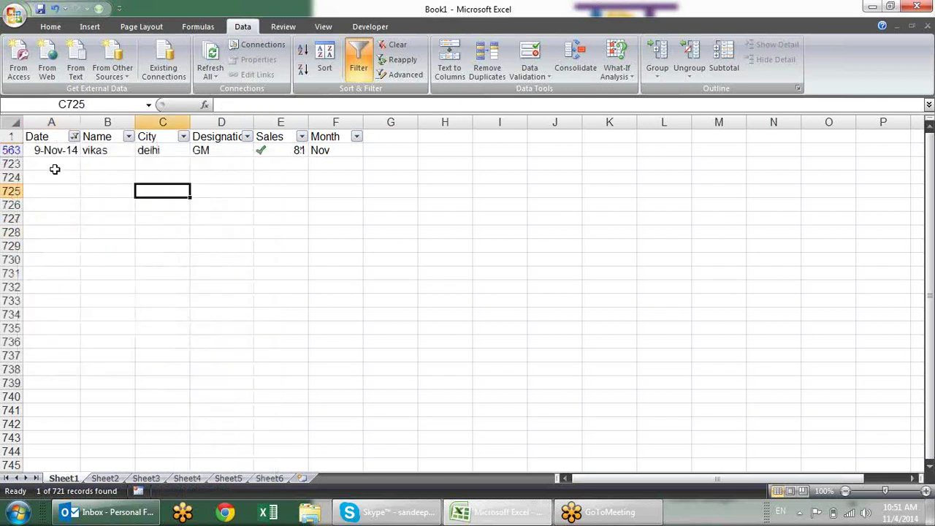
Filter the Date column to this week's dates, then to last week's
{"action": "left_click", "coordinate": [74, 138]}
{"action": "mouse_move", "coordinate": [110, 231]}
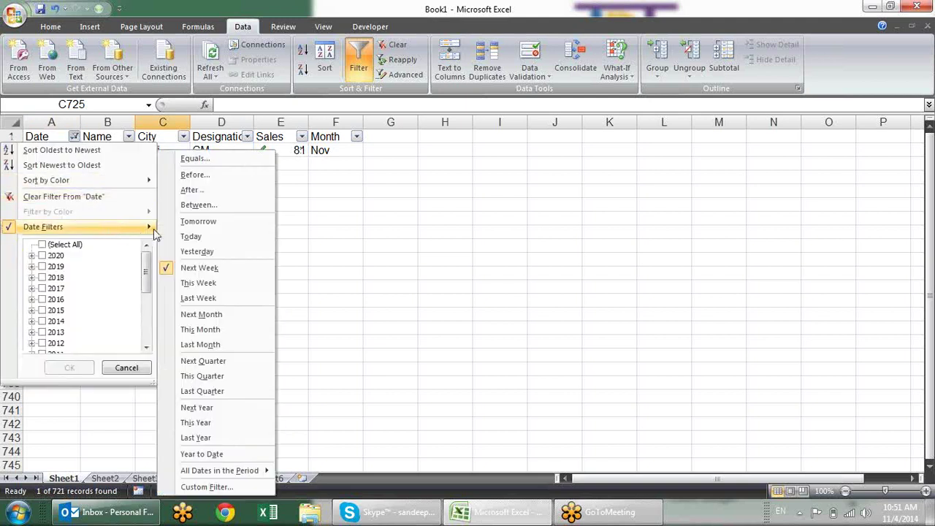
{"action": "left_click", "coordinate": [219, 280]}
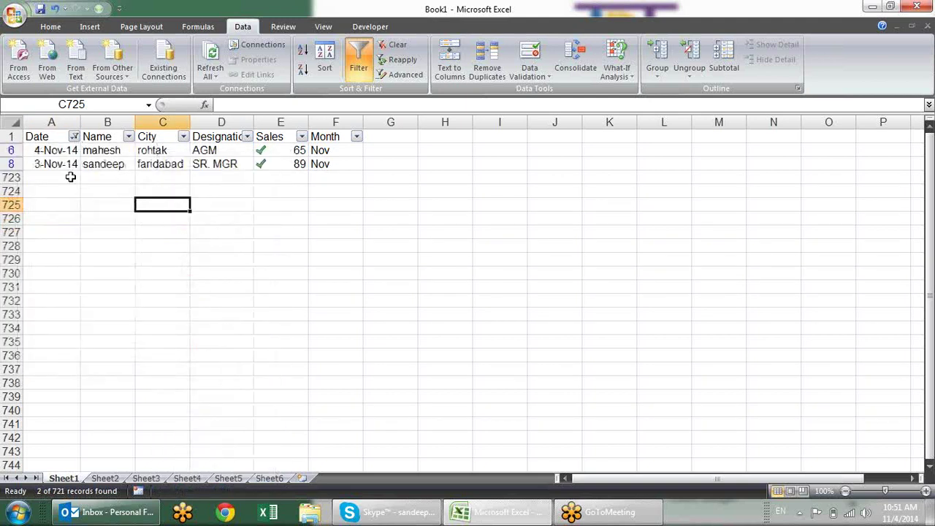
{"action": "left_click", "coordinate": [74, 138]}
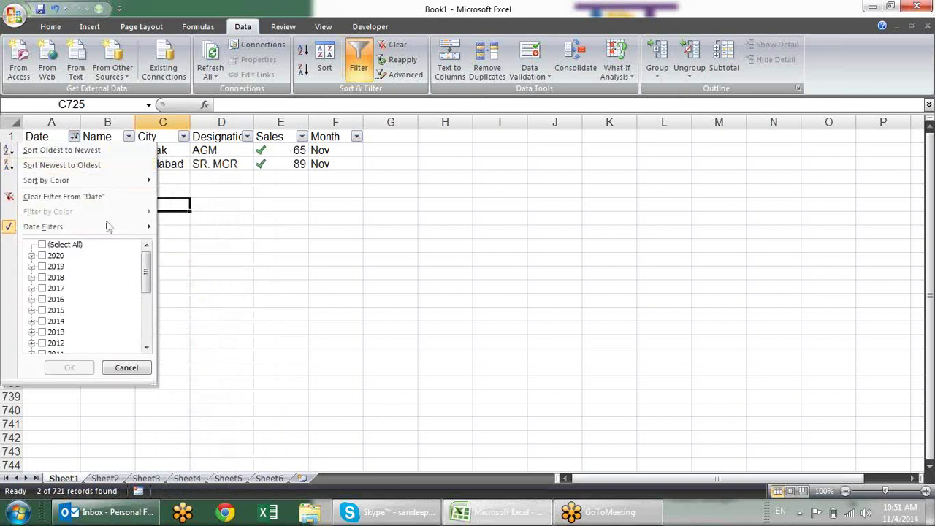
{"action": "mouse_move", "coordinate": [109, 227]}
{"action": "left_click", "coordinate": [219, 297]}
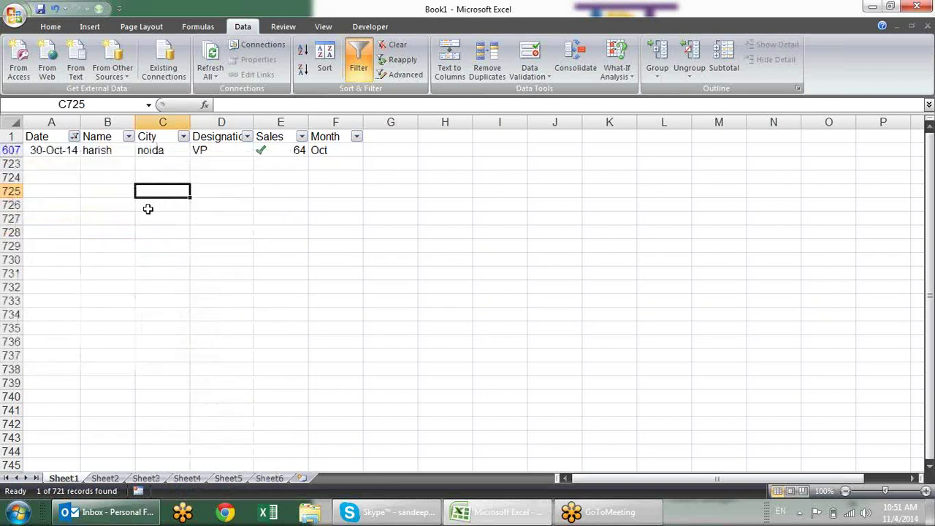
{"action": "left_click", "coordinate": [87, 151]}
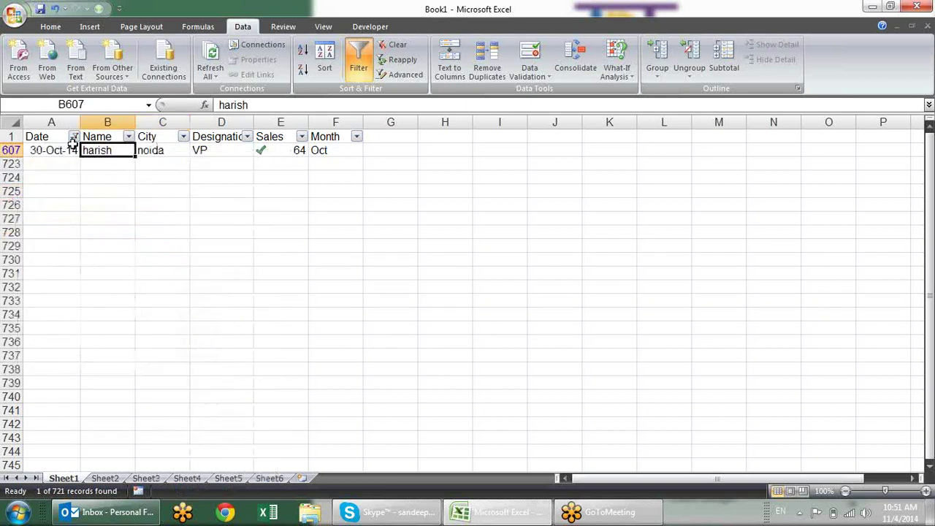
Switch the Date filter to next month, then to next quarter
{"action": "left_click", "coordinate": [74, 138]}
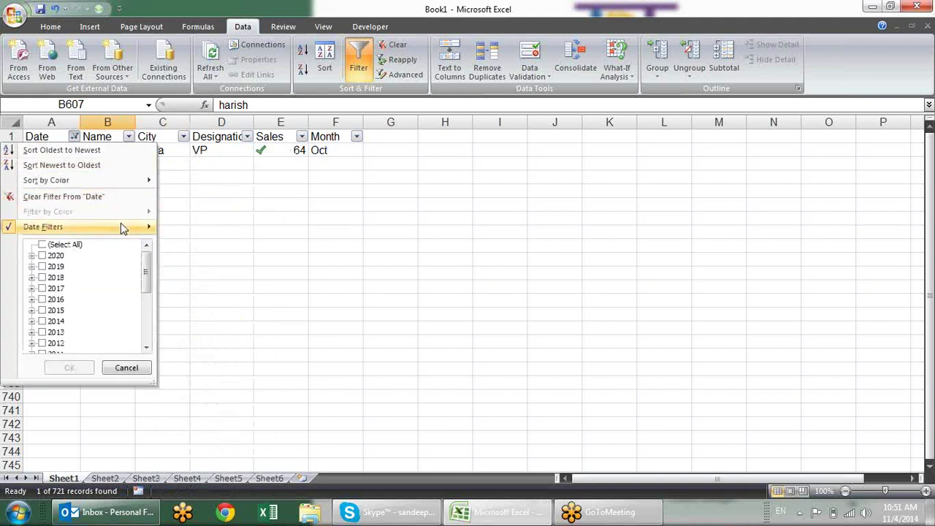
{"action": "mouse_move", "coordinate": [146, 231]}
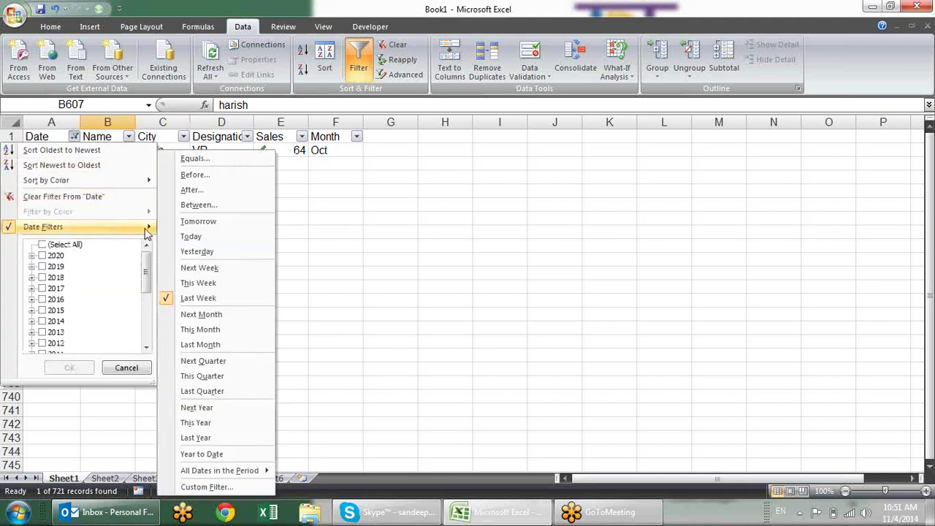
{"action": "left_click", "coordinate": [210, 315]}
{"action": "left_click", "coordinate": [100, 219]}
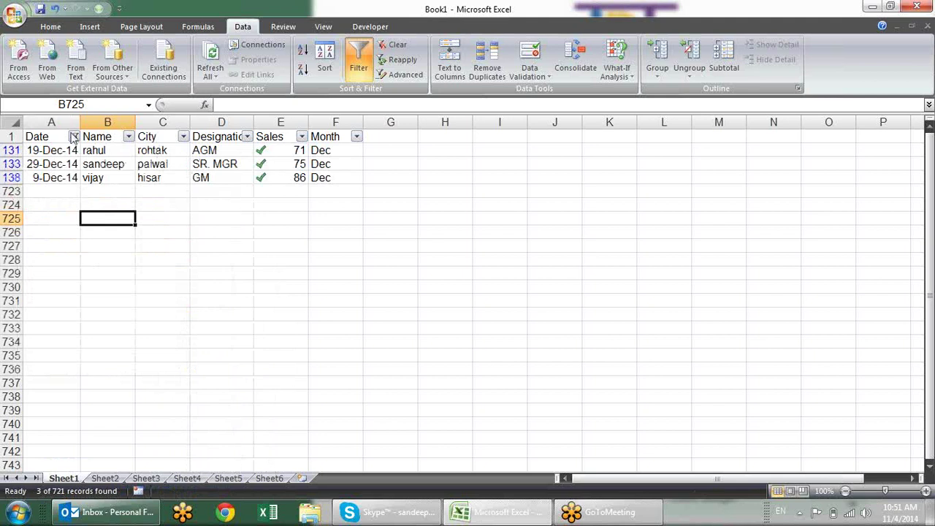
{"action": "left_click", "coordinate": [74, 137]}
{"action": "mouse_move", "coordinate": [124, 232]}
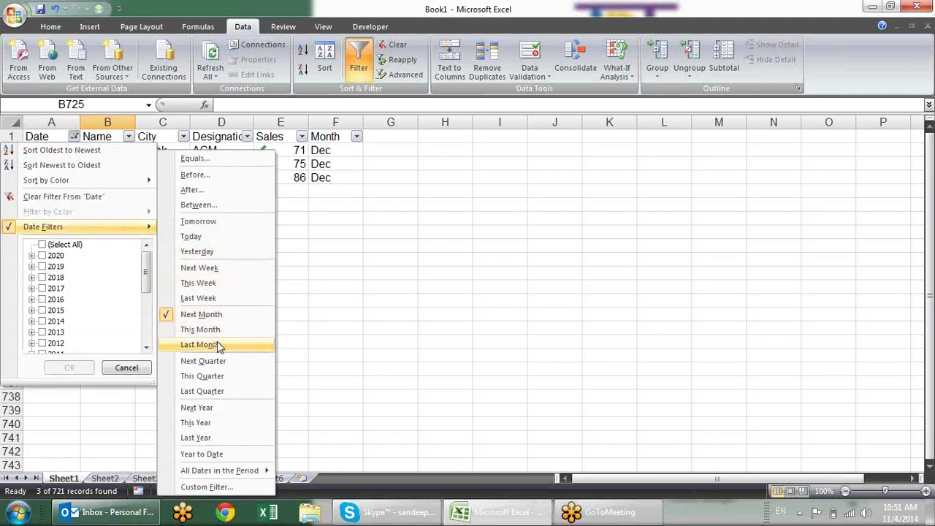
{"action": "left_click", "coordinate": [227, 361]}
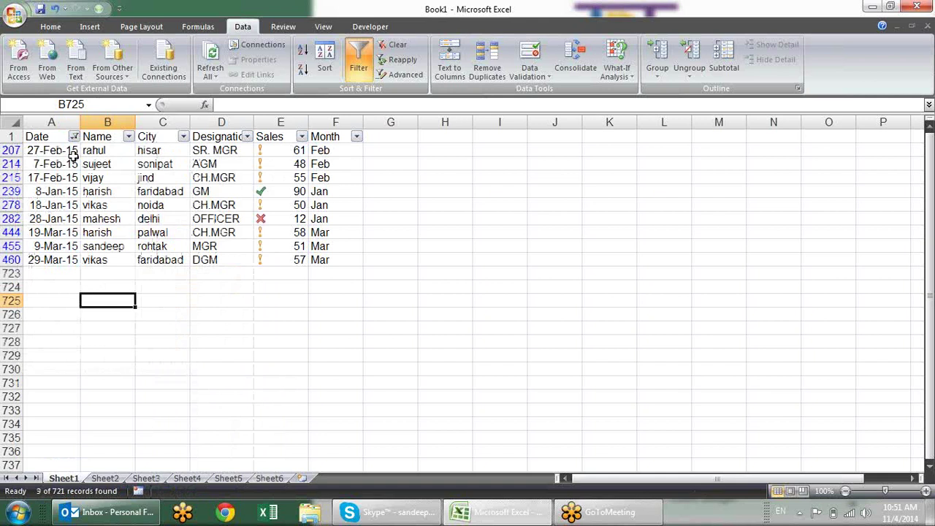
Apply the This Quarter date filter, leaving 11 October–December 2014 records
{"action": "left_click", "coordinate": [74, 138]}
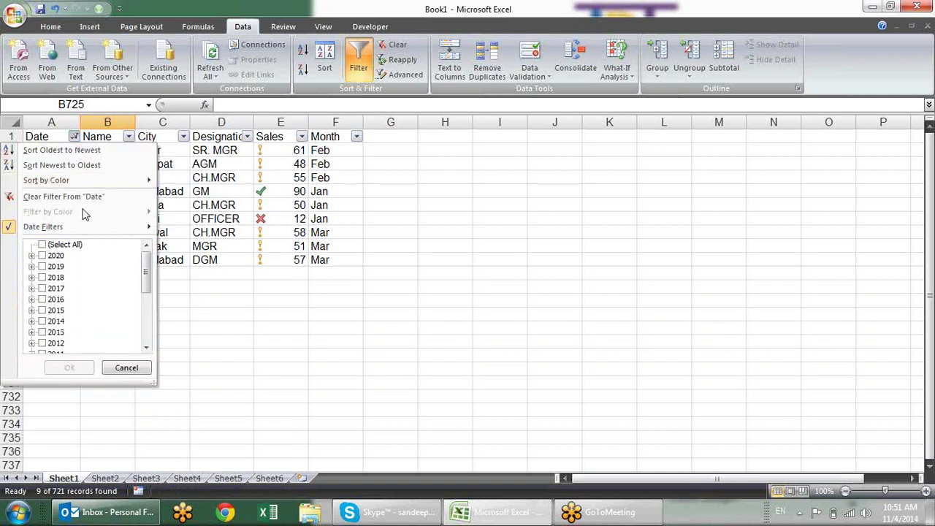
{"action": "mouse_move", "coordinate": [146, 236]}
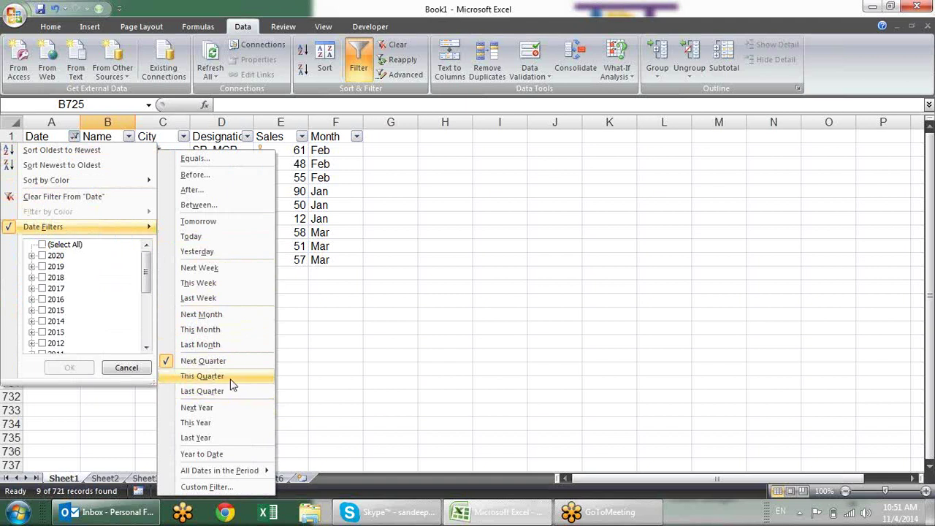
{"action": "left_click", "coordinate": [234, 376]}
{"action": "left_click", "coordinate": [61, 151]}
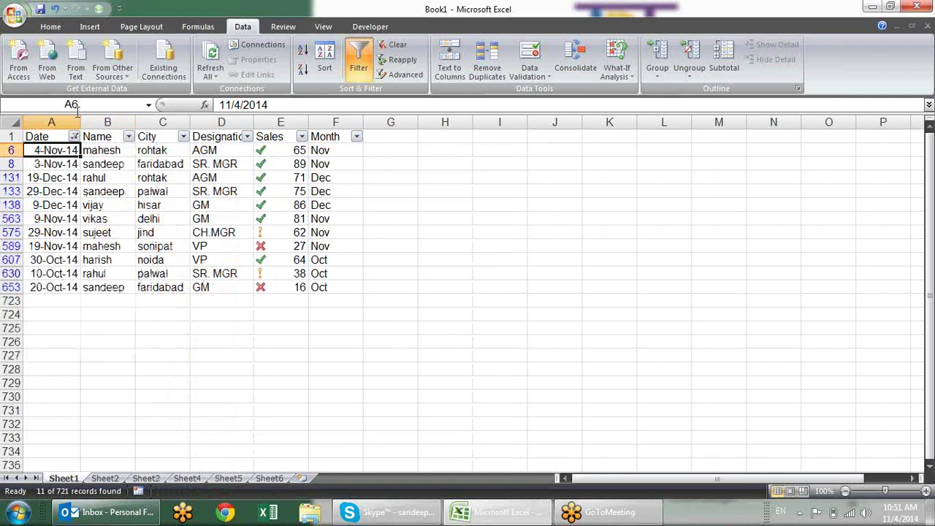
Filter the Date column to next year's dates
{"action": "left_click", "coordinate": [75, 137]}
{"action": "mouse_move", "coordinate": [95, 230]}
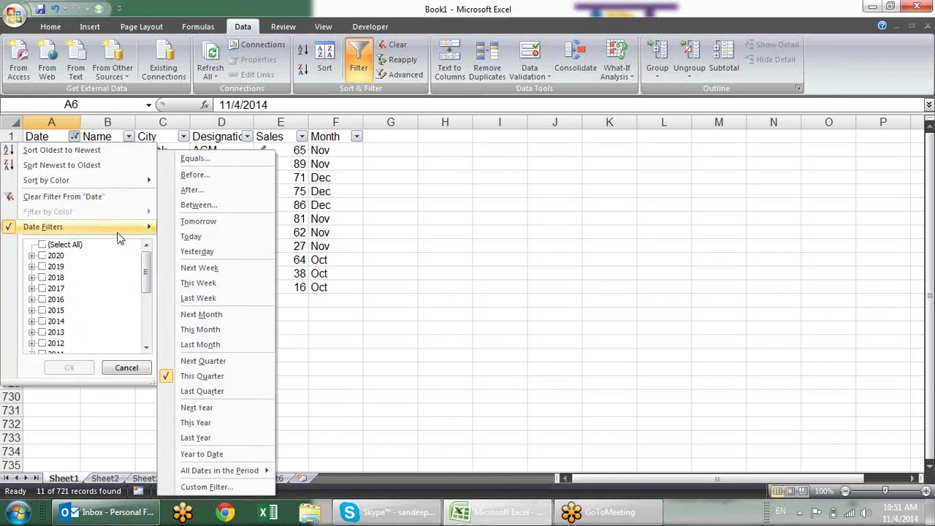
{"action": "left_click", "coordinate": [217, 407]}
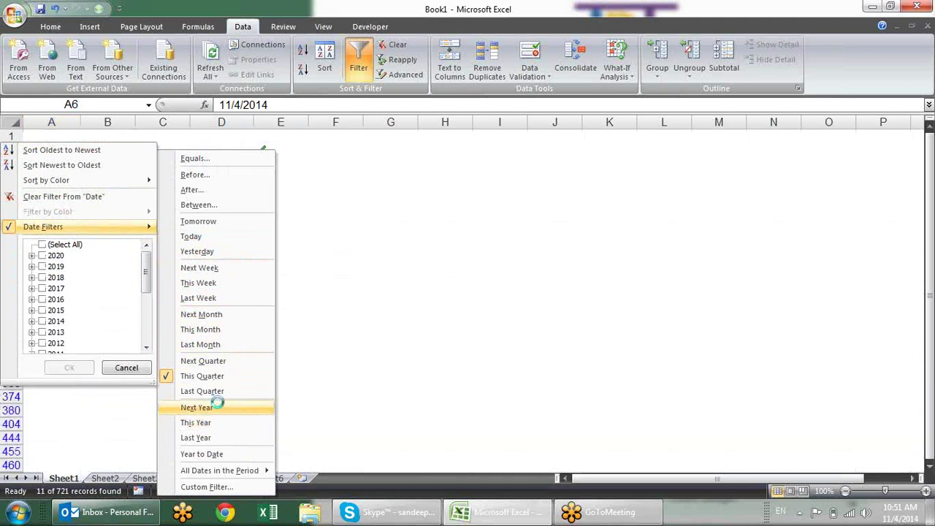
{"action": "scroll", "coordinate": [153, 189], "scroll_direction": "down", "scroll_amount": 2}
{"action": "scroll", "coordinate": [154, 190], "scroll_direction": "down", "scroll_amount": 3}
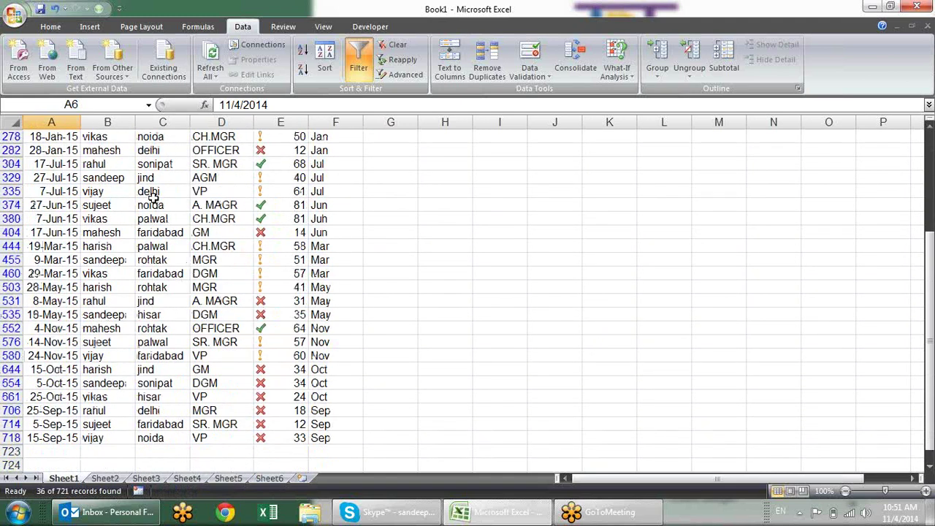
{"action": "scroll", "coordinate": [154, 194], "scroll_direction": "up", "scroll_amount": 3}
{"action": "scroll", "coordinate": [153, 198], "scroll_direction": "up", "scroll_amount": 1}
Switch the Date filter to this year's dates
{"action": "left_click", "coordinate": [74, 136]}
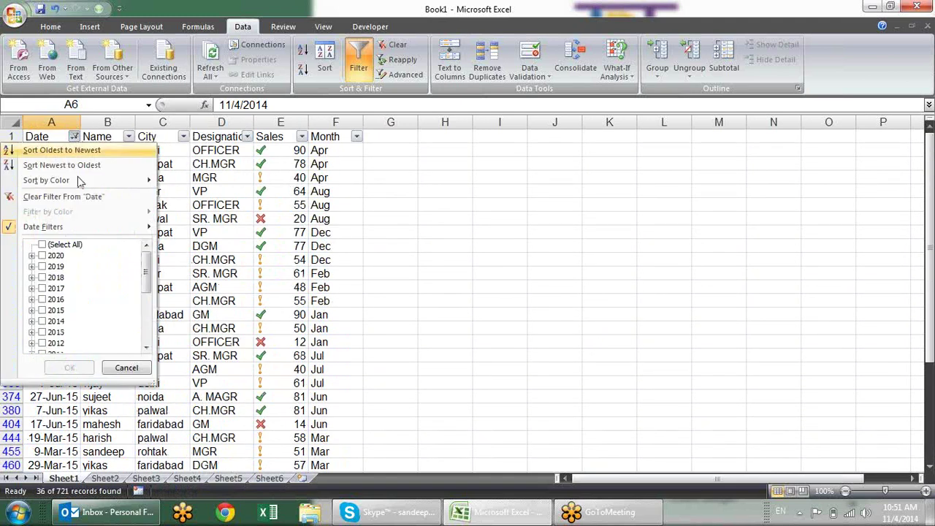
{"action": "mouse_move", "coordinate": [113, 229]}
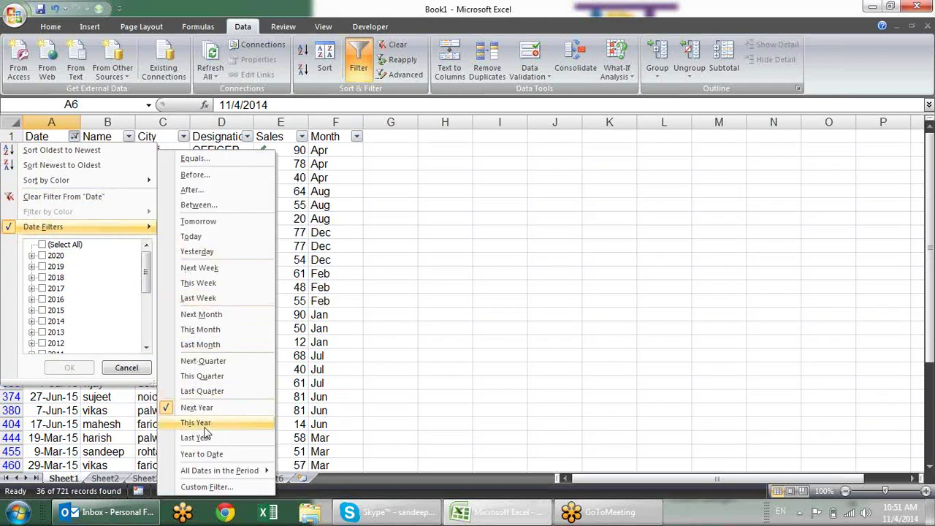
{"action": "left_click", "coordinate": [204, 428]}
Apply the Year to Date filter, leaving 33 of 721 records from 2014
{"action": "left_click", "coordinate": [76, 138]}
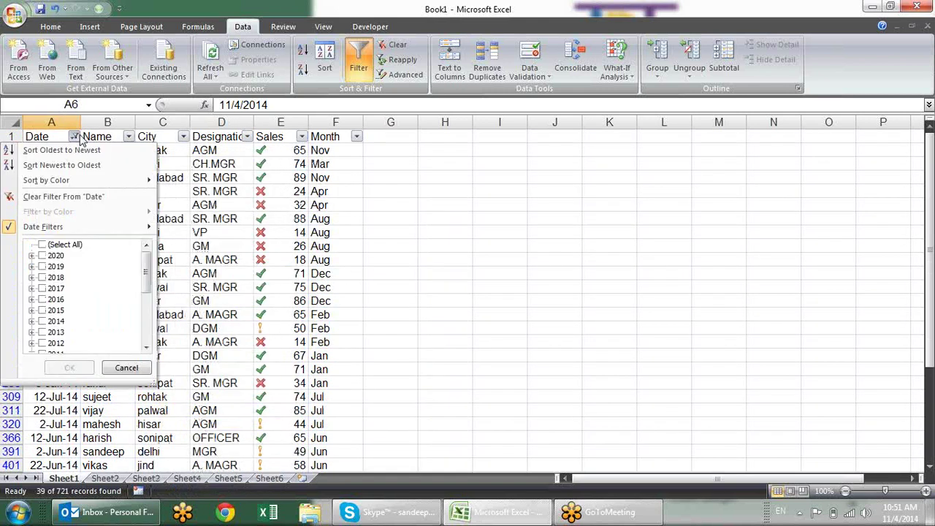
{"action": "mouse_move", "coordinate": [110, 230]}
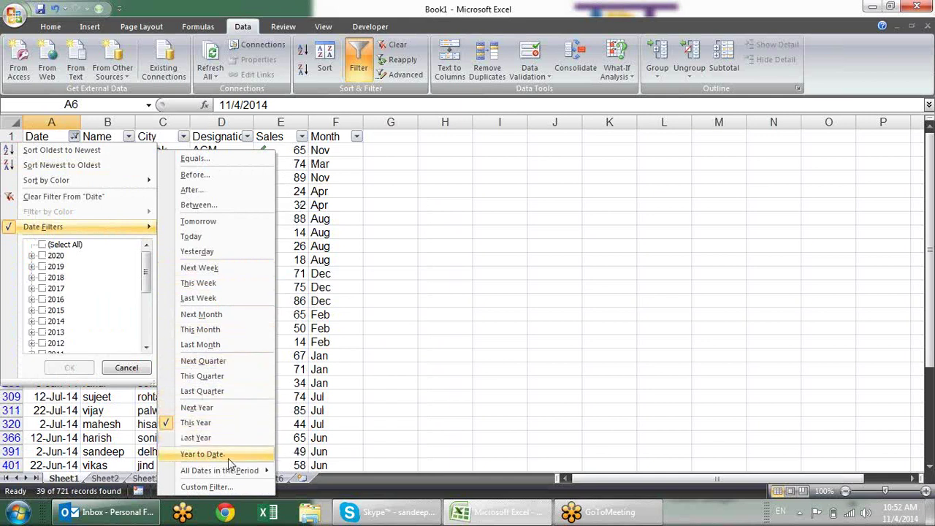
{"action": "left_click", "coordinate": [228, 458]}
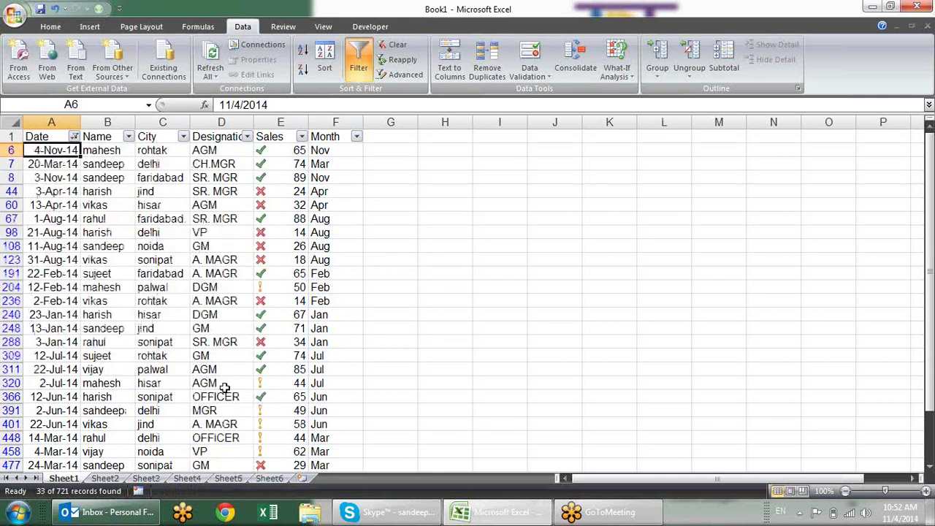
{"action": "scroll", "coordinate": [170, 205], "scroll_direction": "down", "scroll_amount": 1}
{"action": "scroll", "coordinate": [170, 205], "scroll_direction": "down", "scroll_amount": 3}
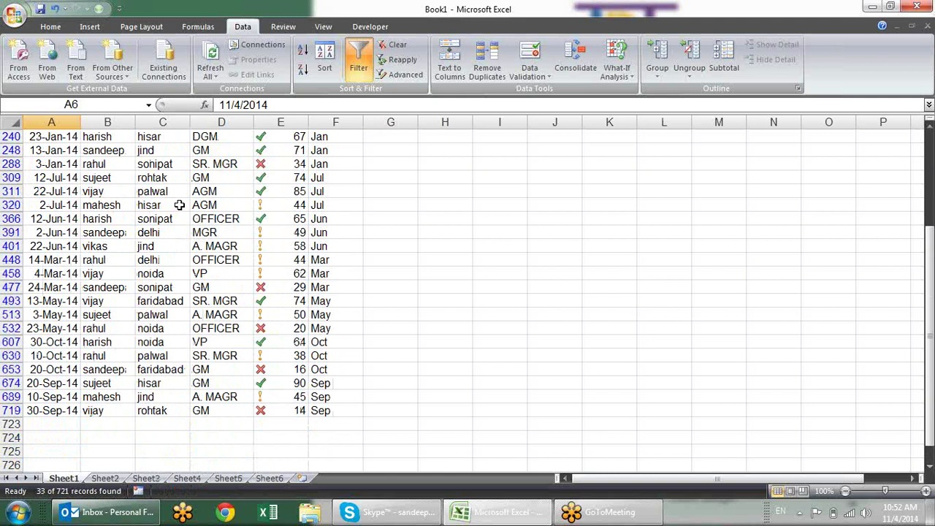
{"action": "scroll", "coordinate": [179, 205], "scroll_direction": "up", "scroll_amount": 2}
{"action": "scroll", "coordinate": [168, 198], "scroll_direction": "up", "scroll_amount": 1}
{"action": "scroll", "coordinate": [157, 192], "scroll_direction": "up", "scroll_amount": 2}
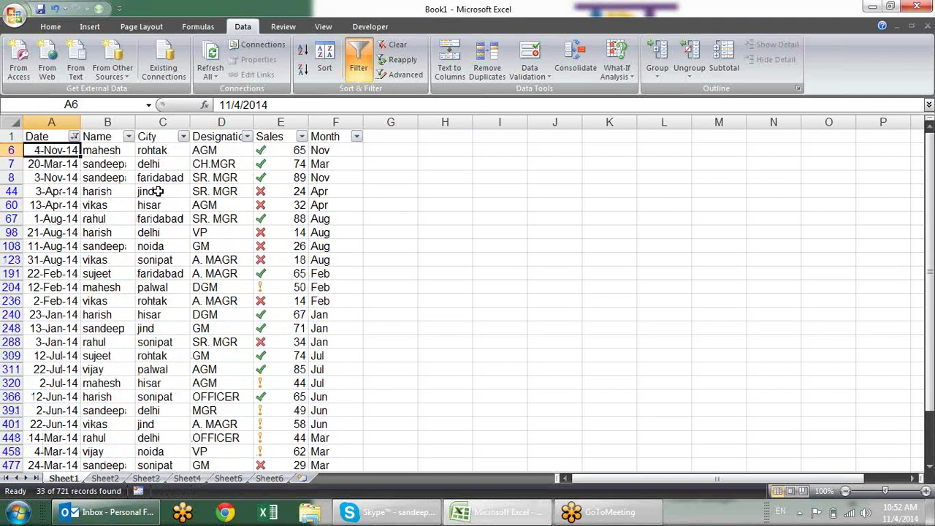
{"action": "left_click", "coordinate": [69, 137]}
{"action": "left_click", "coordinate": [74, 137]}
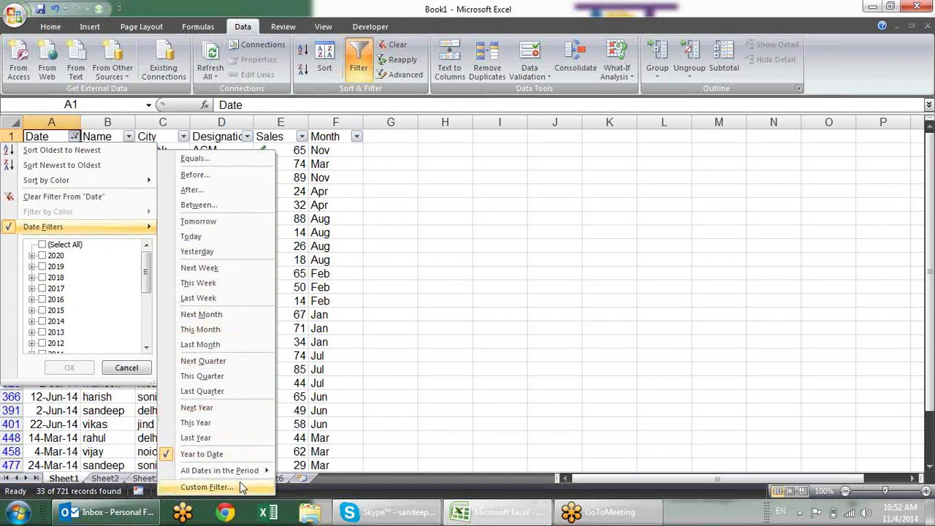
Filter the Date column to January dates from every year
{"action": "mouse_move", "coordinate": [223, 475]}
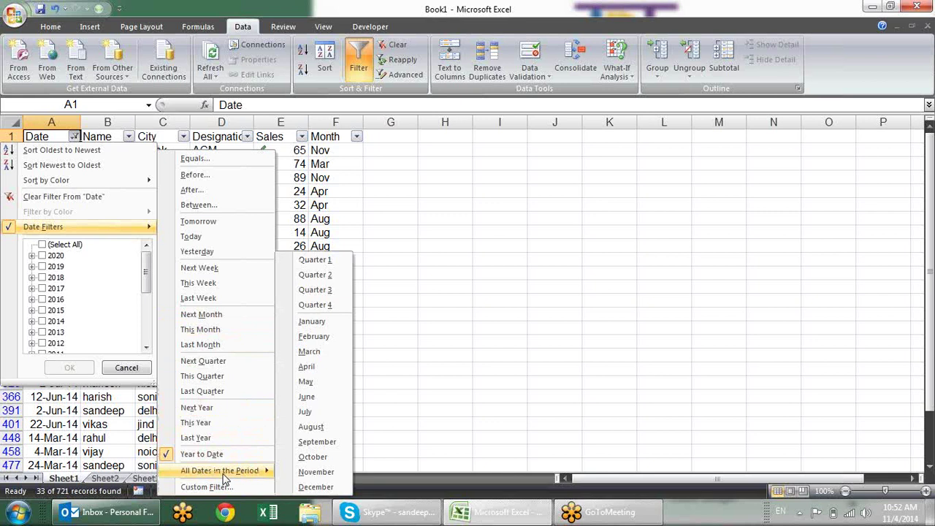
{"action": "left_click", "coordinate": [331, 320]}
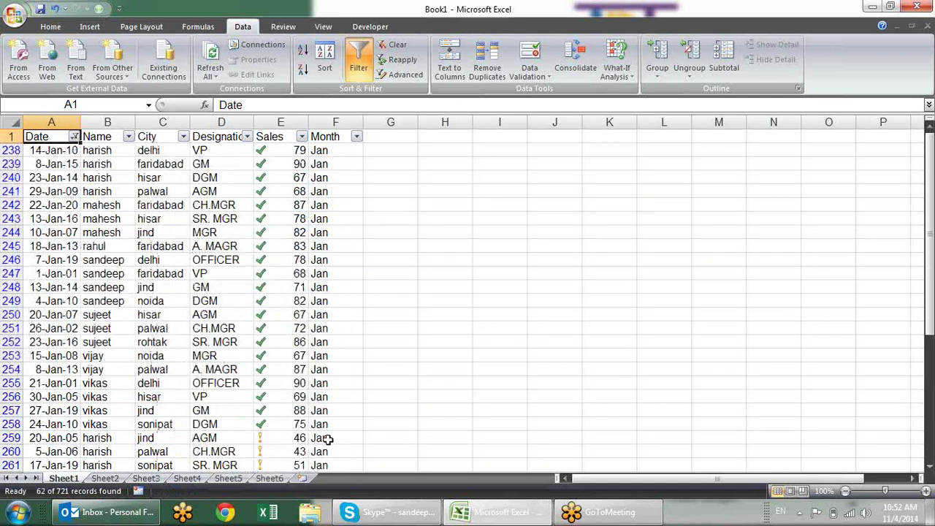
{"action": "scroll", "coordinate": [314, 210], "scroll_direction": "down", "scroll_amount": 6}
{"action": "scroll", "coordinate": [340, 207], "scroll_direction": "down", "scroll_amount": 7}
{"action": "scroll", "coordinate": [341, 206], "scroll_direction": "up", "scroll_amount": 3}
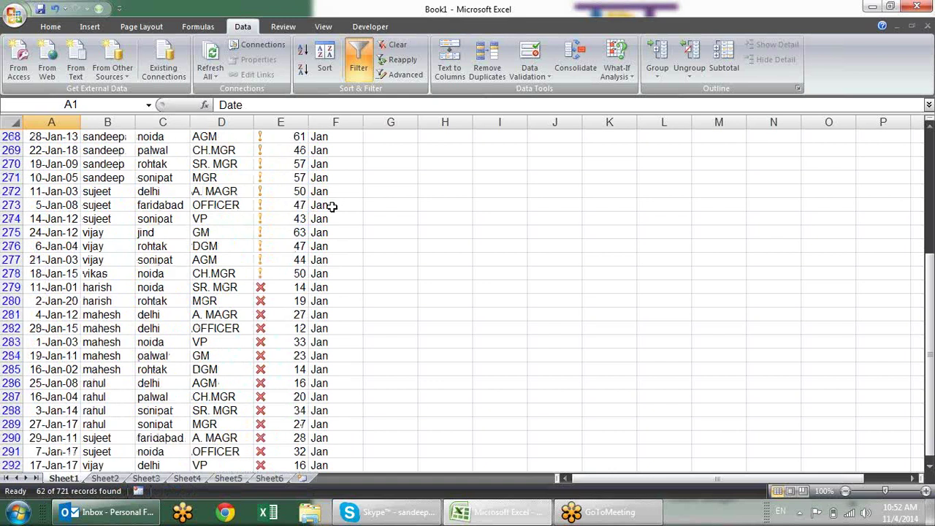
{"action": "scroll", "coordinate": [336, 207], "scroll_direction": "up", "scroll_amount": 5}
{"action": "scroll", "coordinate": [332, 207], "scroll_direction": "up", "scroll_amount": 6}
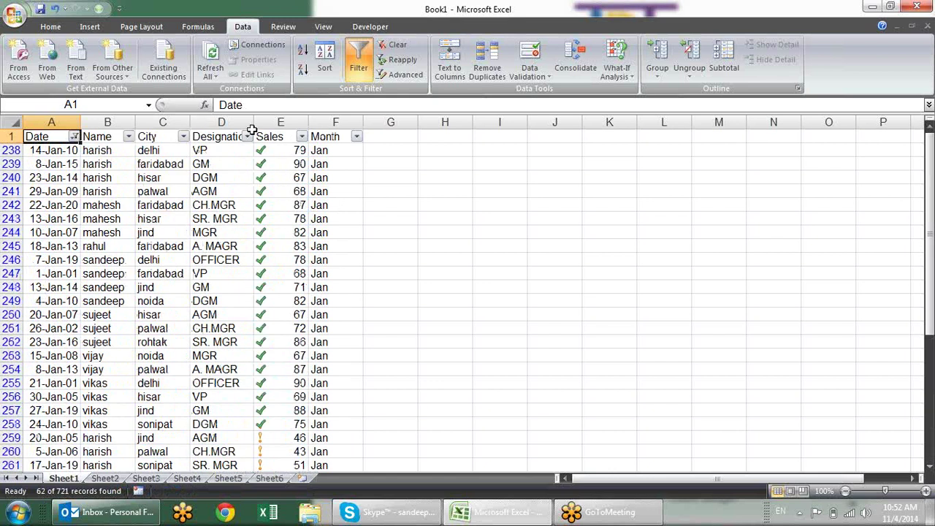
Switch the Date filter to Quarter 1 dates from every year
{"action": "left_click", "coordinate": [75, 137]}
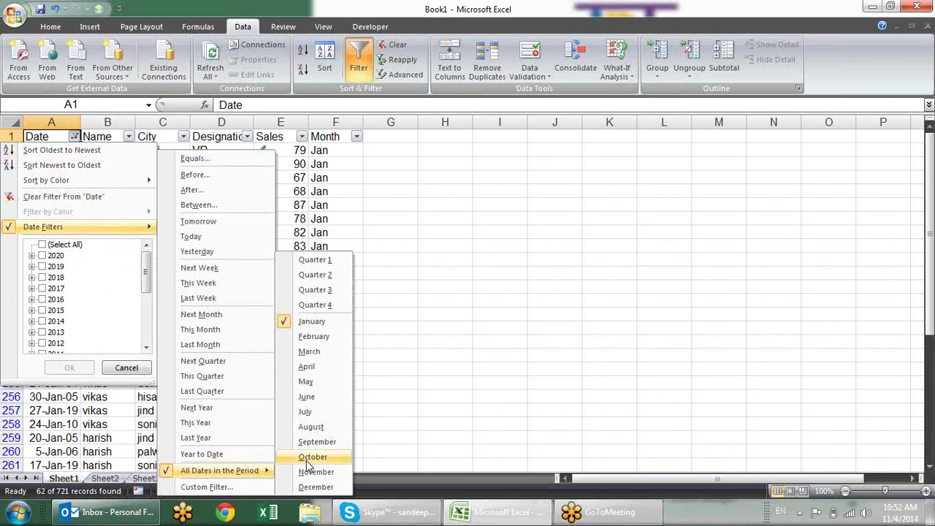
{"action": "left_click", "coordinate": [316, 260]}
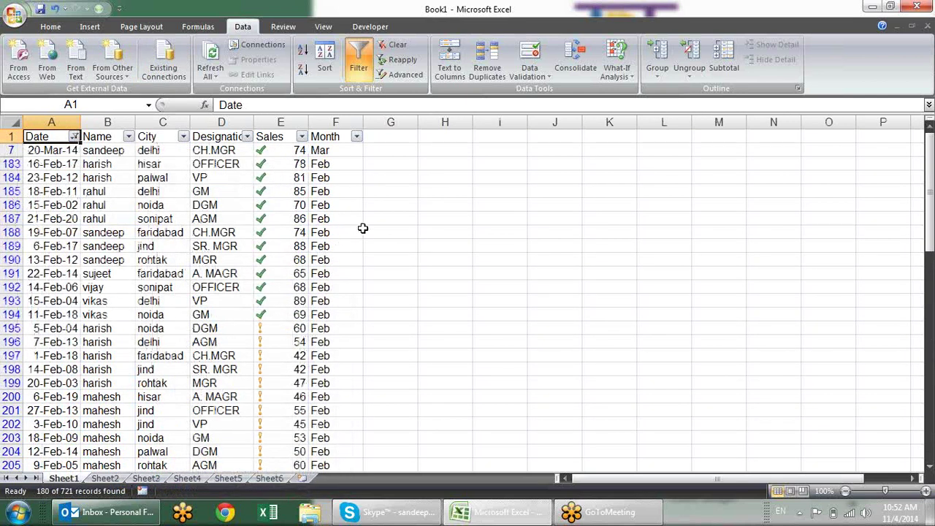
{"action": "scroll", "coordinate": [362, 229], "scroll_direction": "down", "scroll_amount": 1}
{"action": "scroll", "coordinate": [360, 233], "scroll_direction": "down", "scroll_amount": 3}
{"action": "scroll", "coordinate": [358, 241], "scroll_direction": "down", "scroll_amount": 4}
{"action": "scroll", "coordinate": [357, 244], "scroll_direction": "down", "scroll_amount": 4}
{"action": "scroll", "coordinate": [357, 244], "scroll_direction": "down", "scroll_amount": 6}
{"action": "scroll", "coordinate": [361, 233], "scroll_direction": "up", "scroll_amount": 9}
{"action": "scroll", "coordinate": [361, 234], "scroll_direction": "up", "scroll_amount": 8}
{"action": "scroll", "coordinate": [360, 235], "scroll_direction": "up", "scroll_amount": 1}
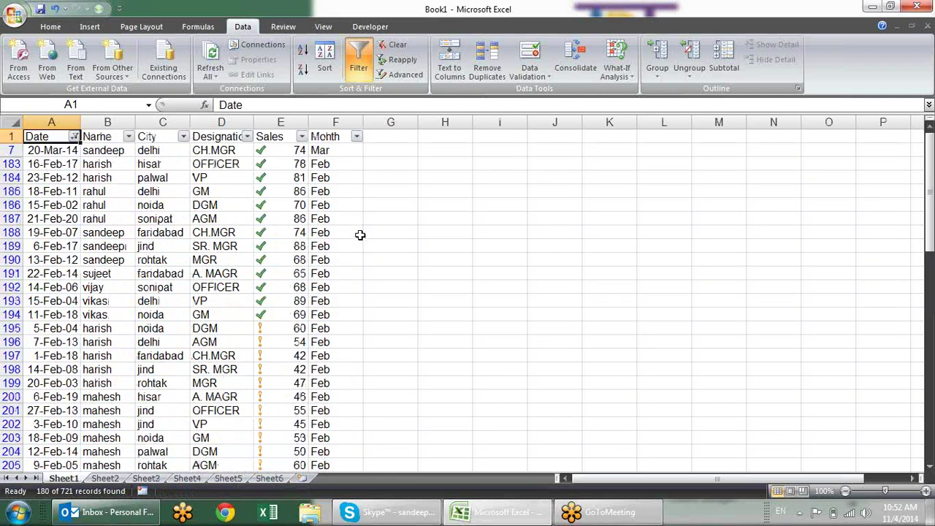
Check Select All in the Date filter and confirm so every record shows
{"action": "left_click", "coordinate": [74, 137]}
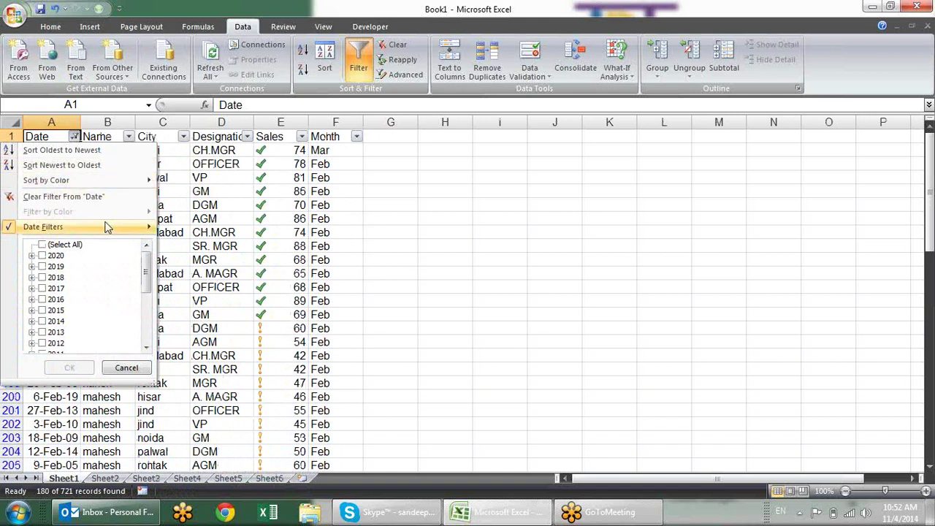
{"action": "mouse_move", "coordinate": [106, 227]}
{"action": "mouse_move", "coordinate": [227, 471]}
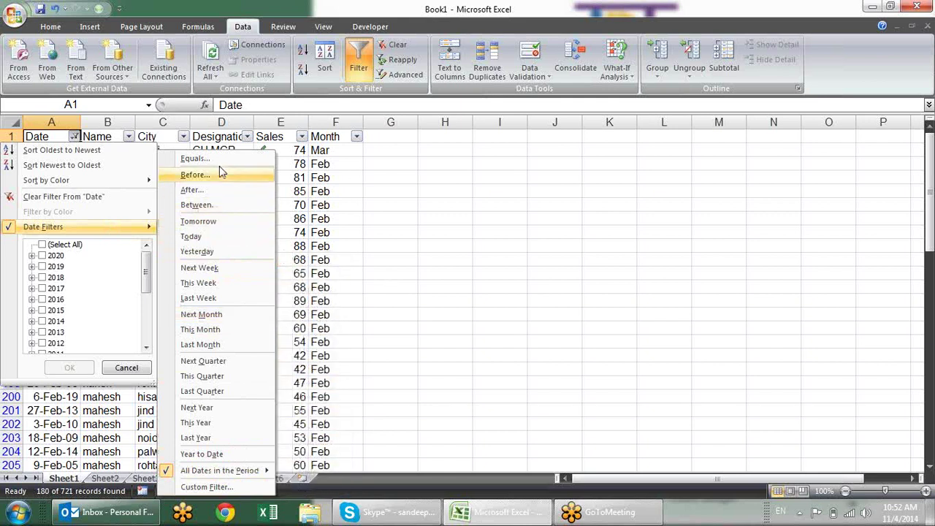
{"action": "left_click", "coordinate": [387, 216]}
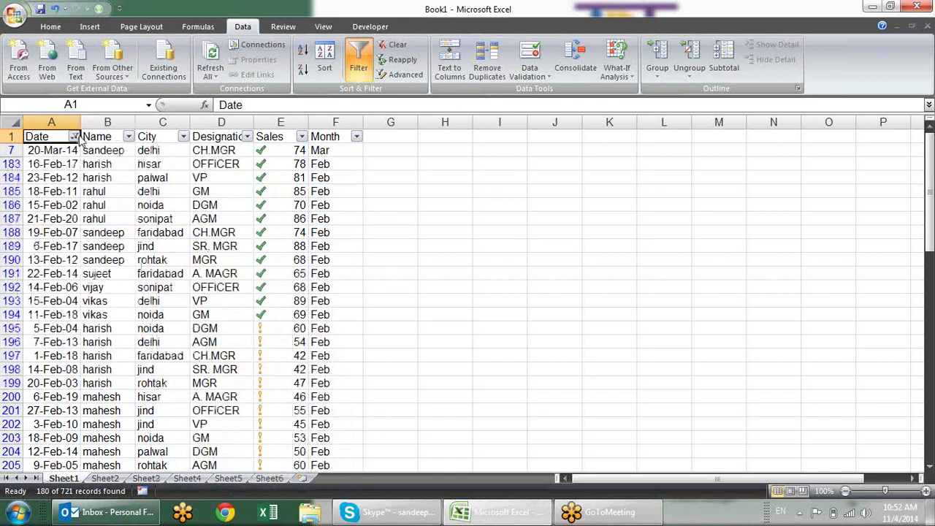
{"action": "left_click", "coordinate": [75, 137]}
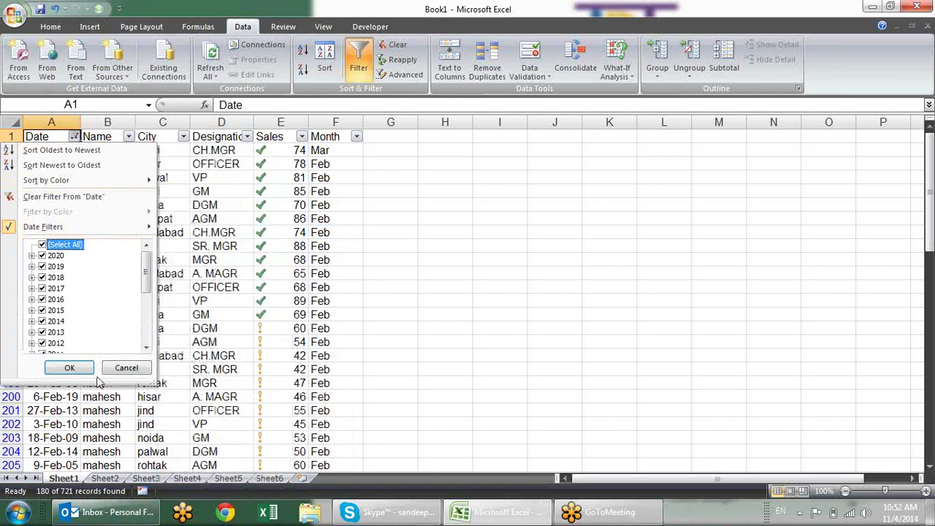
{"action": "left_click", "coordinate": [69, 367]}
{"action": "left_click", "coordinate": [388, 277]}
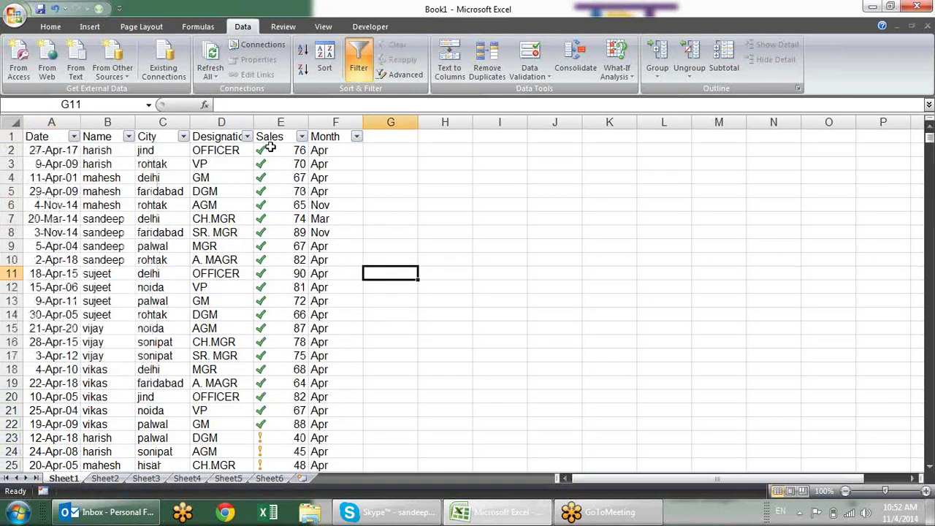
Filter the Name column to show only rows equal to mahesh
{"action": "left_click", "coordinate": [128, 137]}
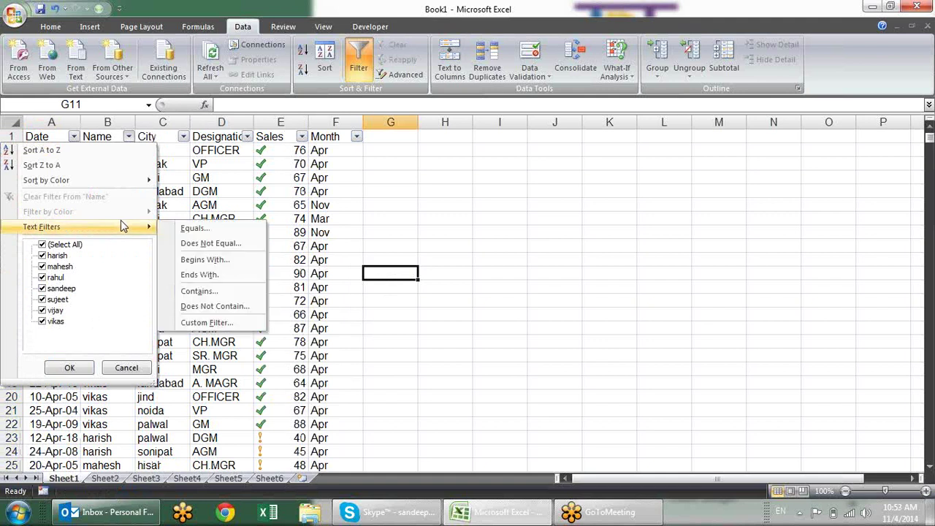
{"action": "left_click", "coordinate": [210, 232]}
{"action": "left_click", "coordinate": [583, 170]}
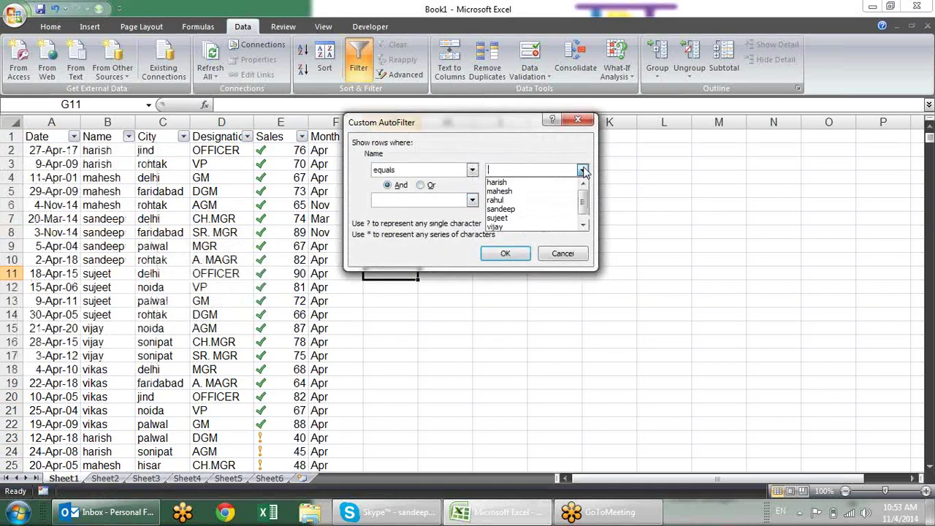
{"action": "left_click", "coordinate": [561, 192]}
{"action": "left_click", "coordinate": [505, 253]}
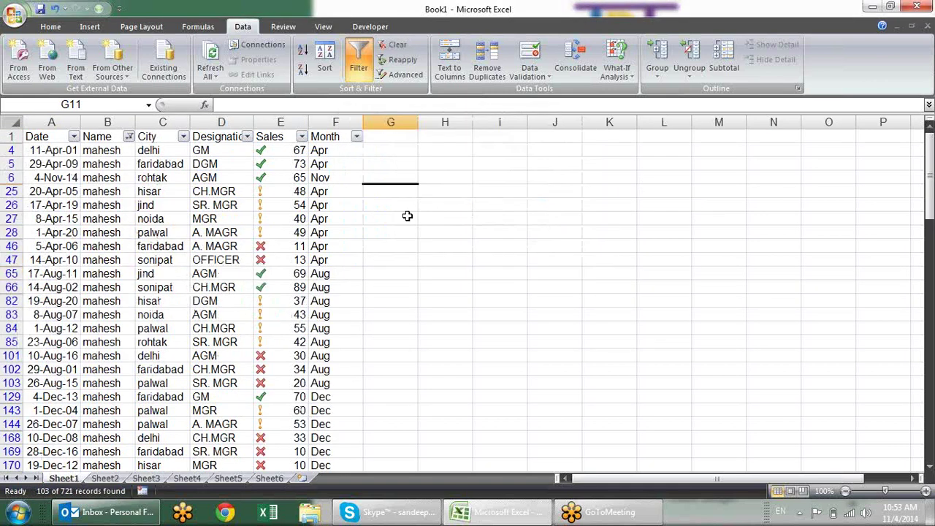
Change the Name filter to does not equal mahesh, leaving 618 records
{"action": "left_click", "coordinate": [129, 137]}
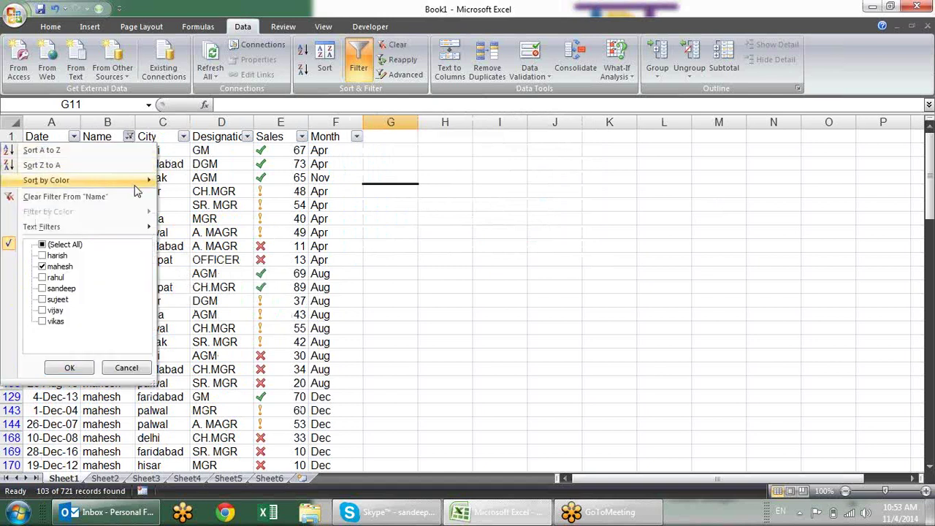
{"action": "mouse_move", "coordinate": [149, 230]}
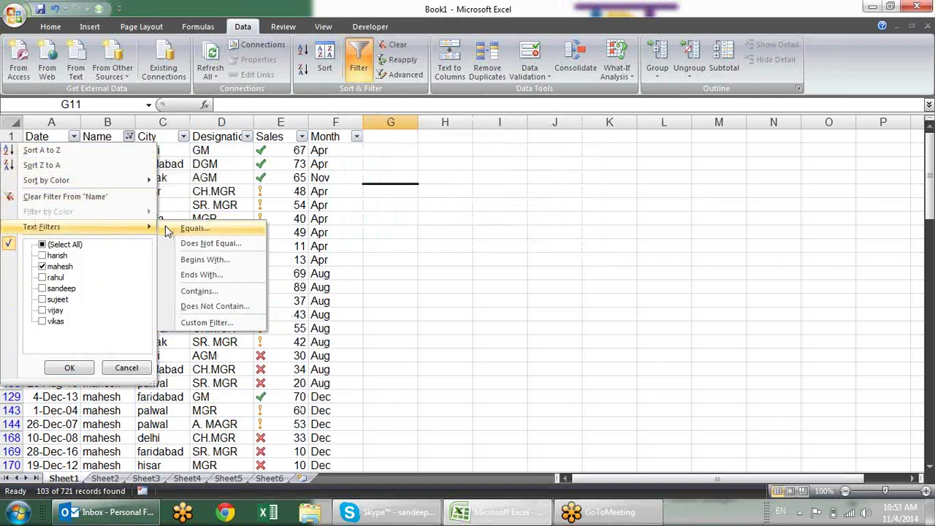
{"action": "left_click", "coordinate": [219, 247]}
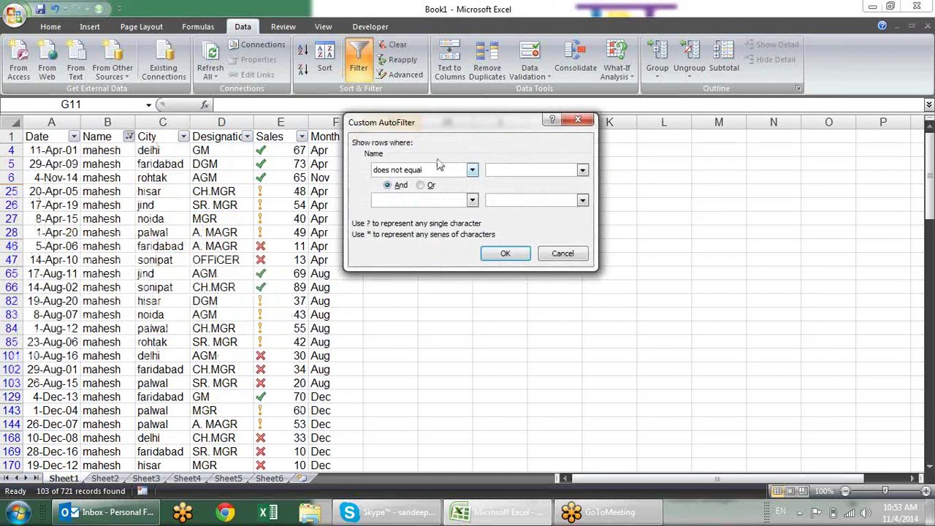
{"action": "left_click", "coordinate": [583, 169]}
{"action": "left_click", "coordinate": [545, 192]}
{"action": "left_click", "coordinate": [504, 253]}
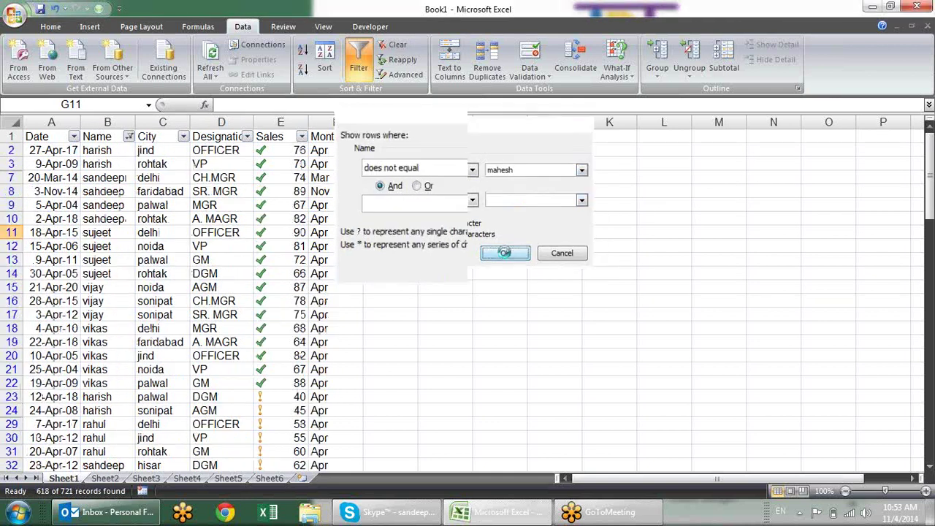
Filter the Name column to names beginning with s
{"action": "left_click", "coordinate": [127, 138]}
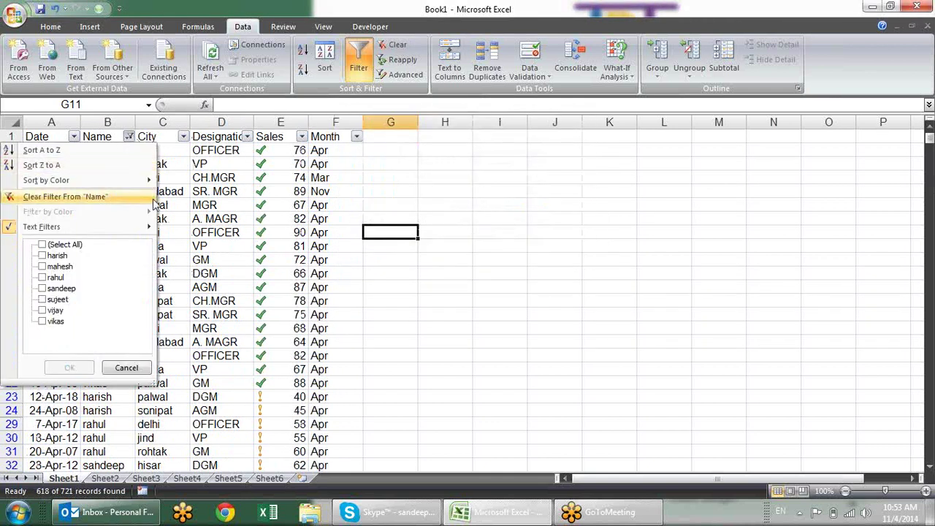
{"action": "mouse_move", "coordinate": [150, 231]}
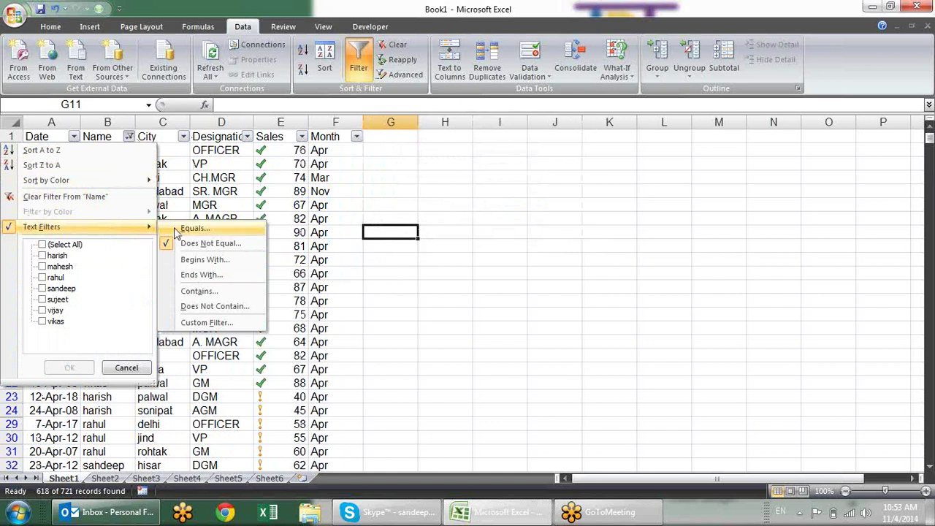
{"action": "left_click", "coordinate": [206, 260]}
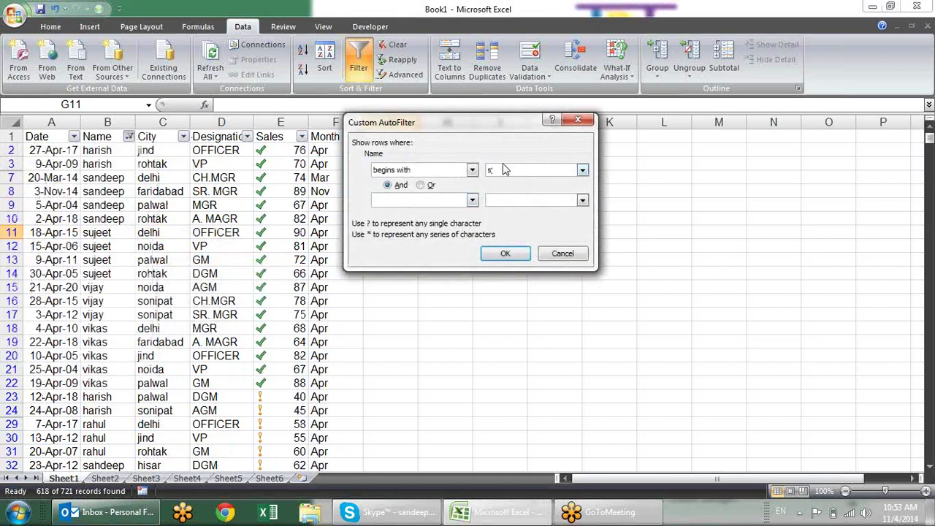
{"action": "key", "text": "Return"}
{"action": "scroll", "coordinate": [108, 183], "scroll_direction": "down", "scroll_amount": 5}
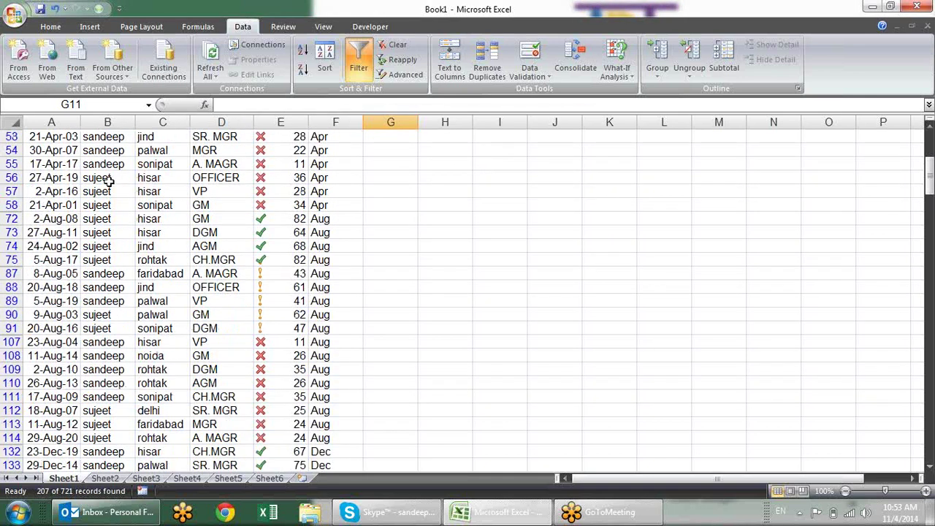
{"action": "scroll", "coordinate": [108, 182], "scroll_direction": "down", "scroll_amount": 5}
{"action": "scroll", "coordinate": [108, 182], "scroll_direction": "down", "scroll_amount": 4}
{"action": "scroll", "coordinate": [107, 181], "scroll_direction": "up", "scroll_amount": 7}
{"action": "scroll", "coordinate": [107, 179], "scroll_direction": "up", "scroll_amount": 6}
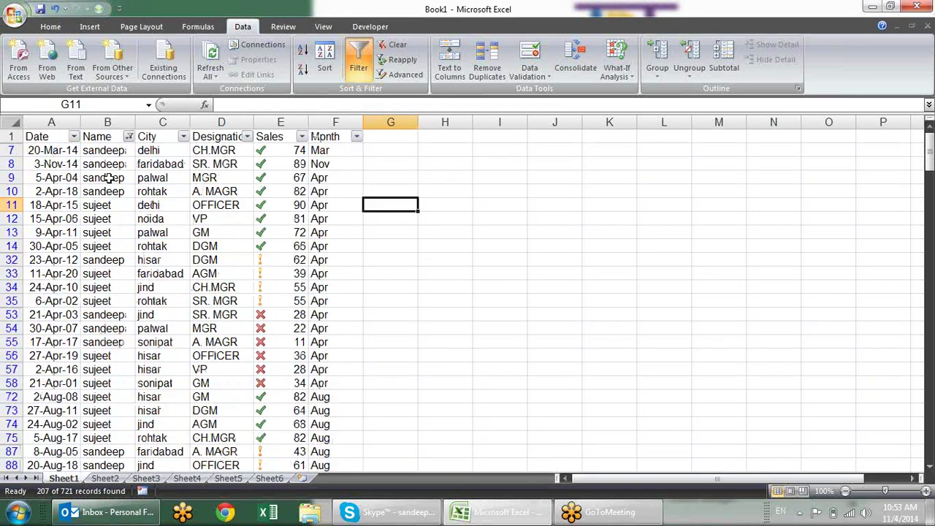
Change the Name filter to names ending with h
{"action": "left_click", "coordinate": [129, 136]}
{"action": "mouse_move", "coordinate": [132, 229]}
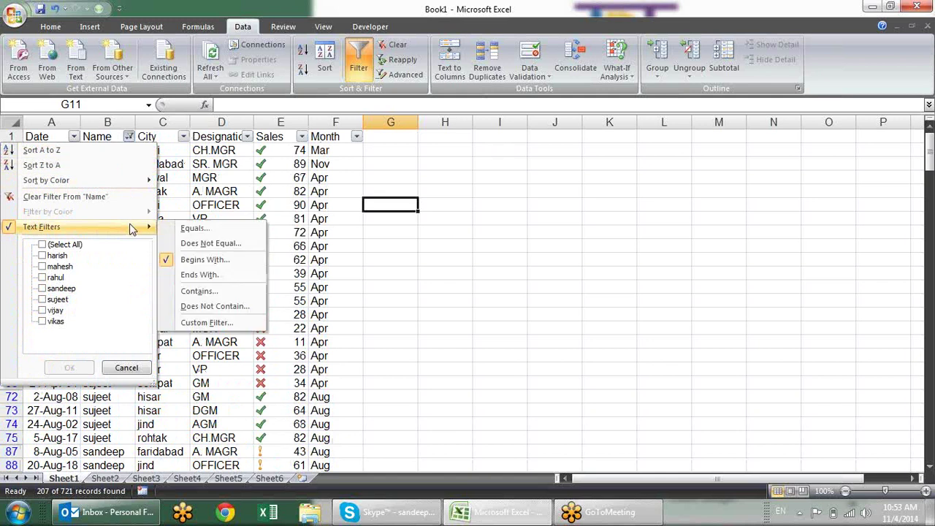
{"action": "left_click", "coordinate": [199, 276]}
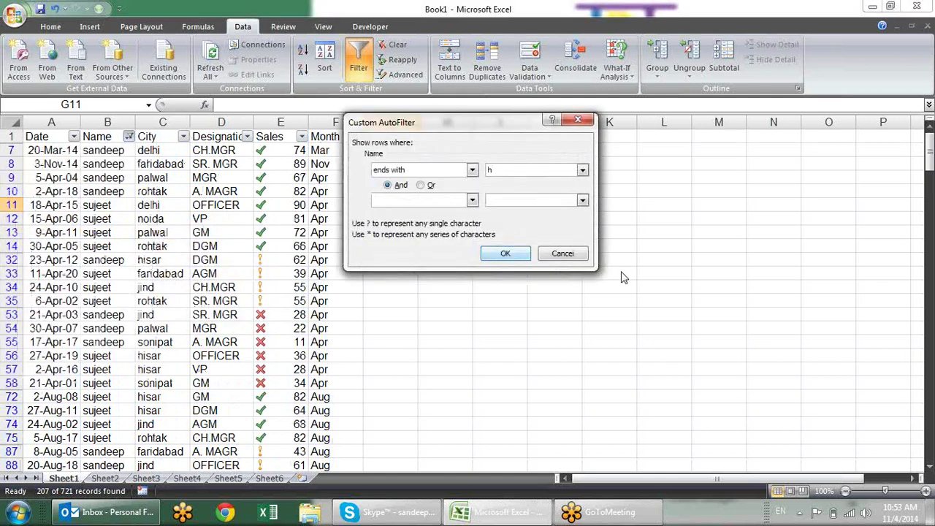
{"action": "left_click", "coordinate": [506, 253]}
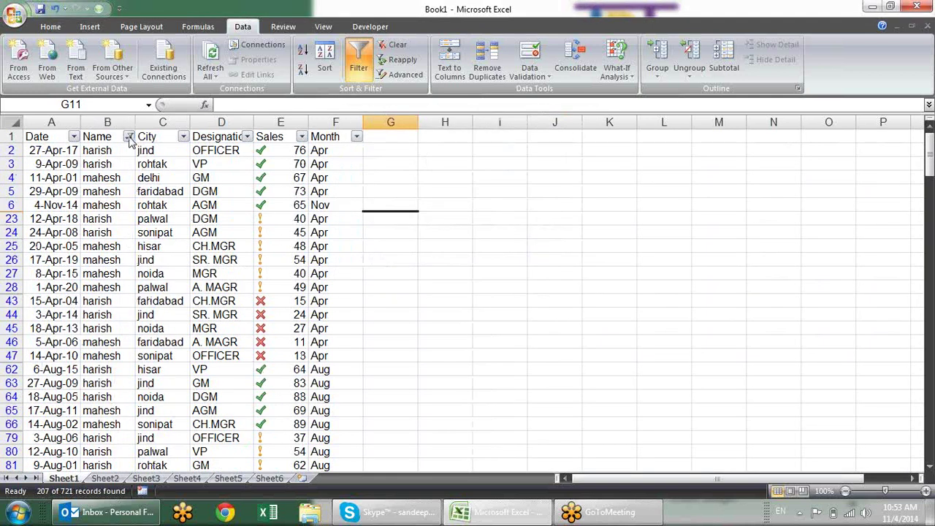
{"action": "scroll", "coordinate": [106, 369], "scroll_direction": "down", "scroll_amount": 2}
{"action": "scroll", "coordinate": [105, 358], "scroll_direction": "down", "scroll_amount": 3}
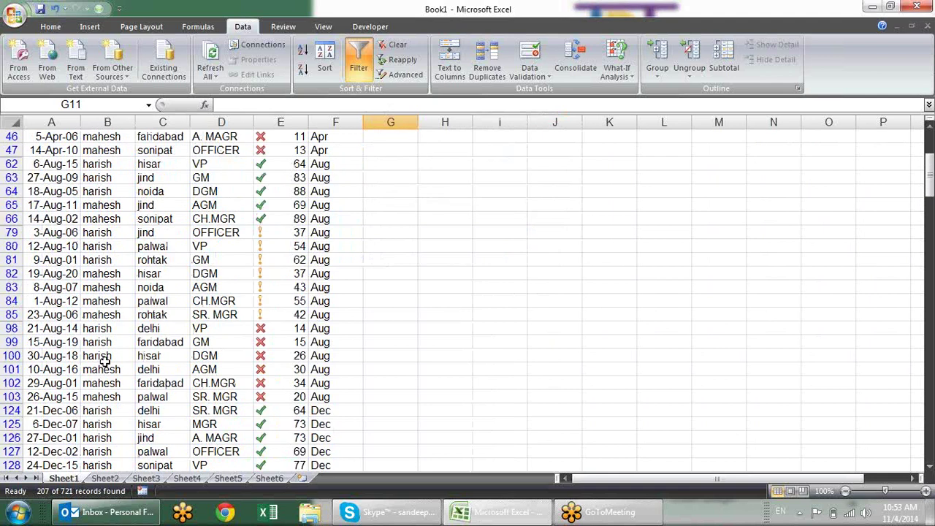
{"action": "scroll", "coordinate": [113, 350], "scroll_direction": "up", "scroll_amount": 5}
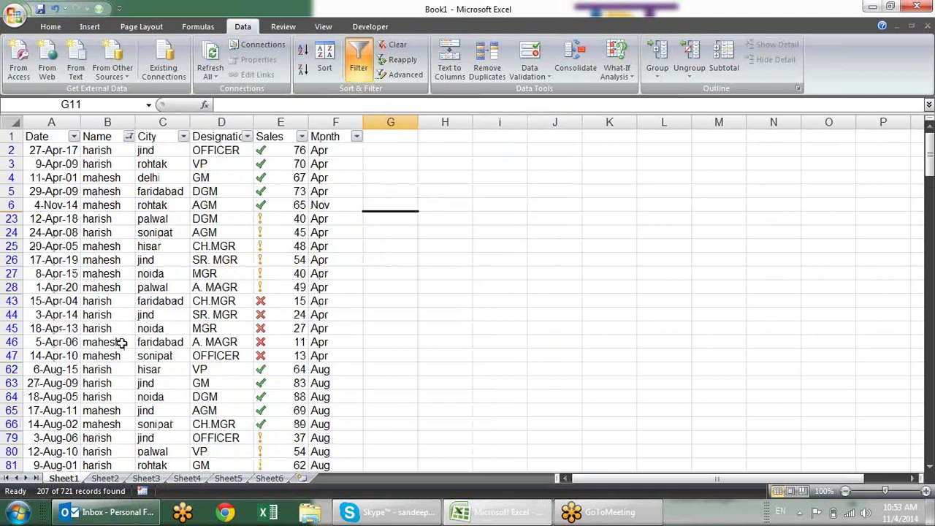
Change the Name filter to names containing ee, leaving 207 records
{"action": "left_click", "coordinate": [128, 137]}
{"action": "mouse_move", "coordinate": [137, 225]}
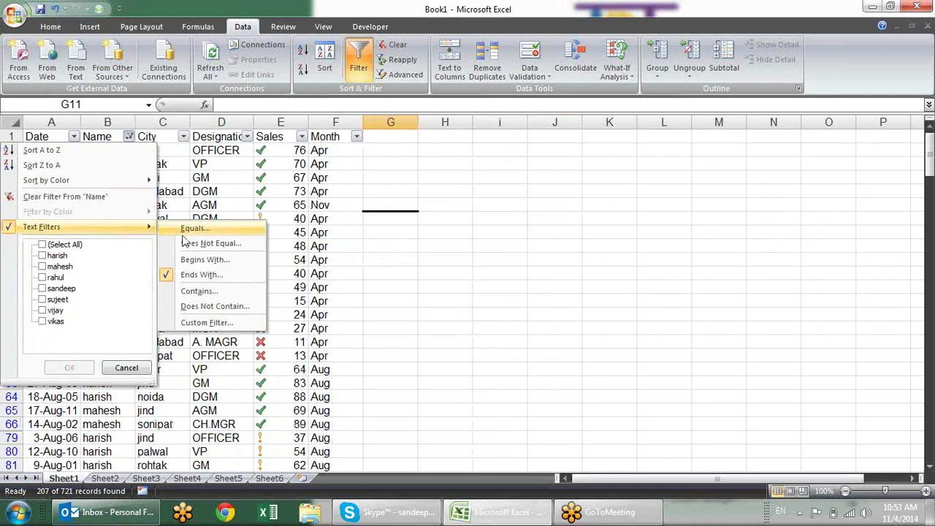
{"action": "left_click", "coordinate": [210, 292]}
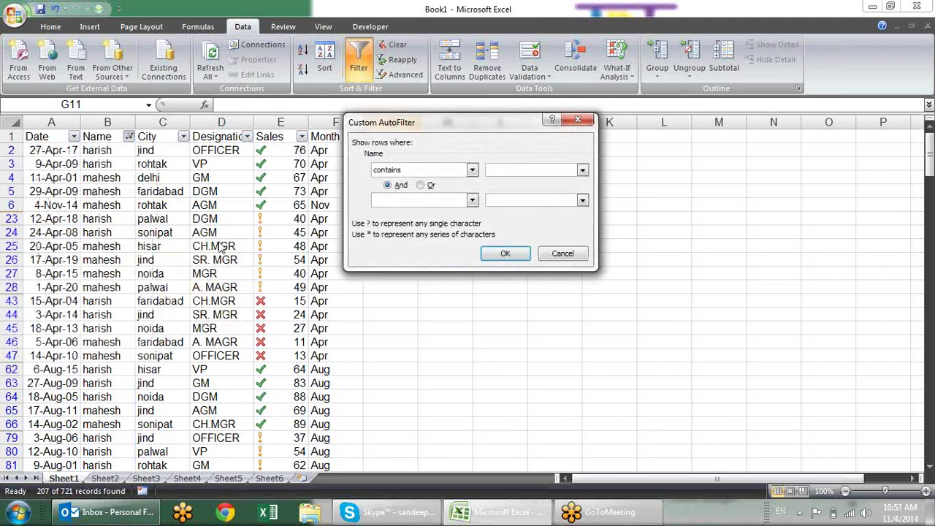
{"action": "type", "text": "ee"}
{"action": "key", "text": "Return"}
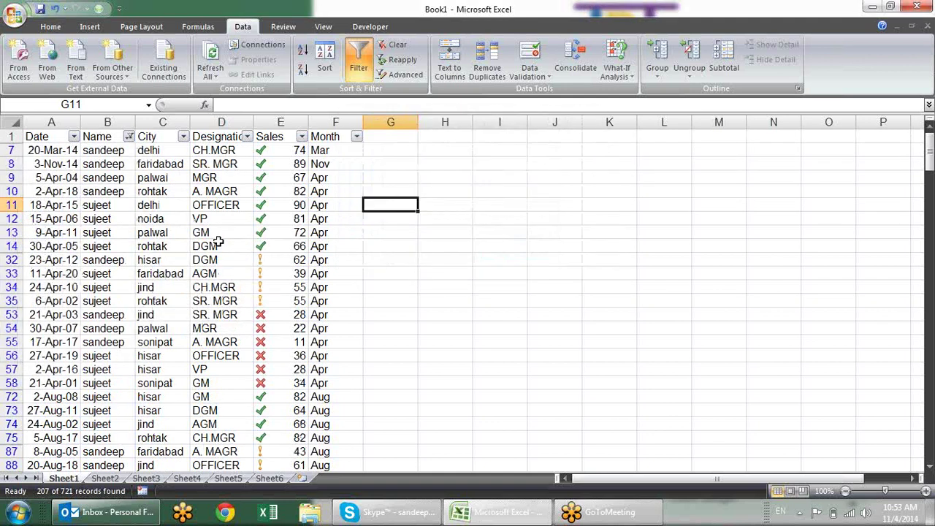
Filter the Name column to names not containing ee, leaving 514 records
{"action": "left_click", "coordinate": [130, 164]}
{"action": "left_click", "coordinate": [112, 217]}
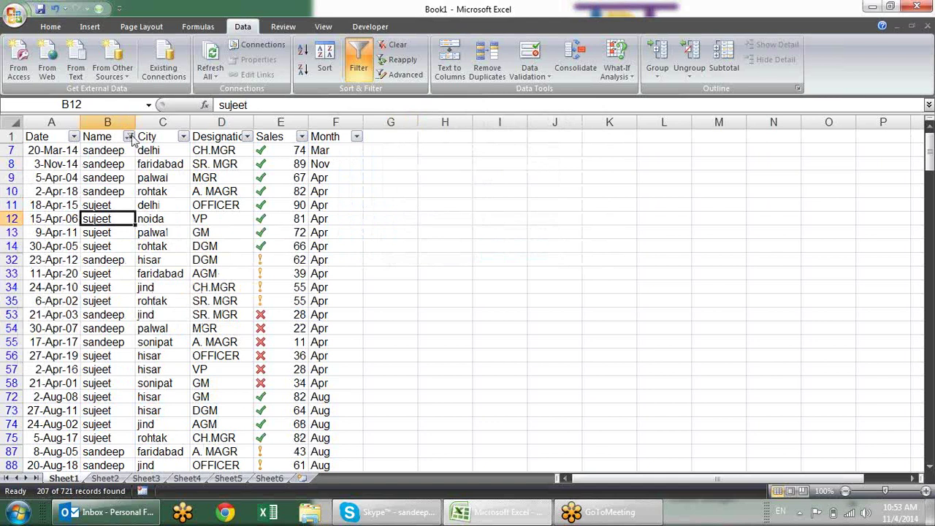
{"action": "left_click", "coordinate": [129, 137]}
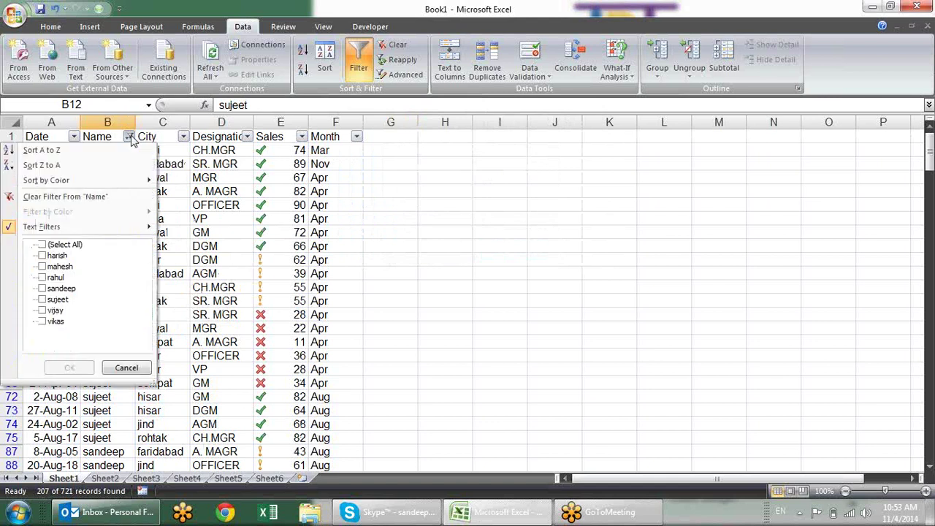
{"action": "mouse_move", "coordinate": [138, 228]}
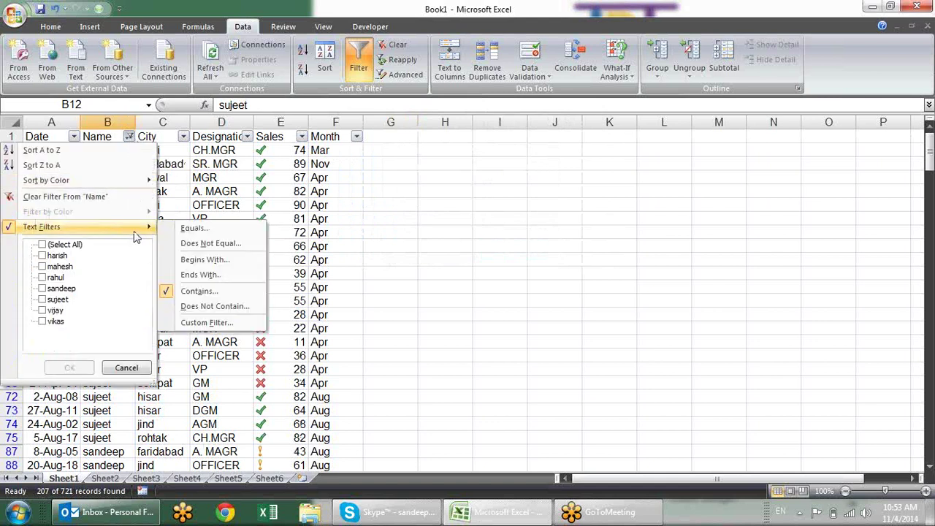
{"action": "left_click", "coordinate": [215, 306]}
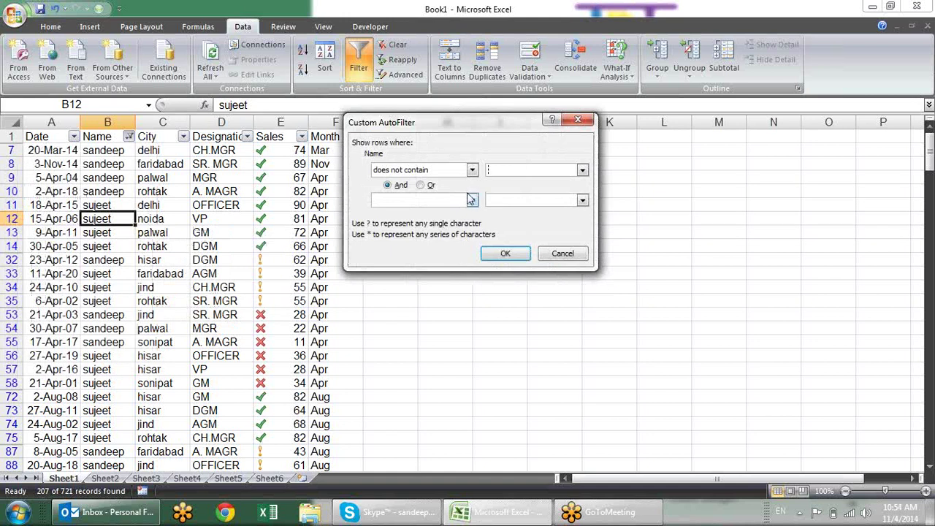
{"action": "left_click", "coordinate": [505, 252]}
{"action": "scroll", "coordinate": [150, 235], "scroll_direction": "down", "scroll_amount": 5}
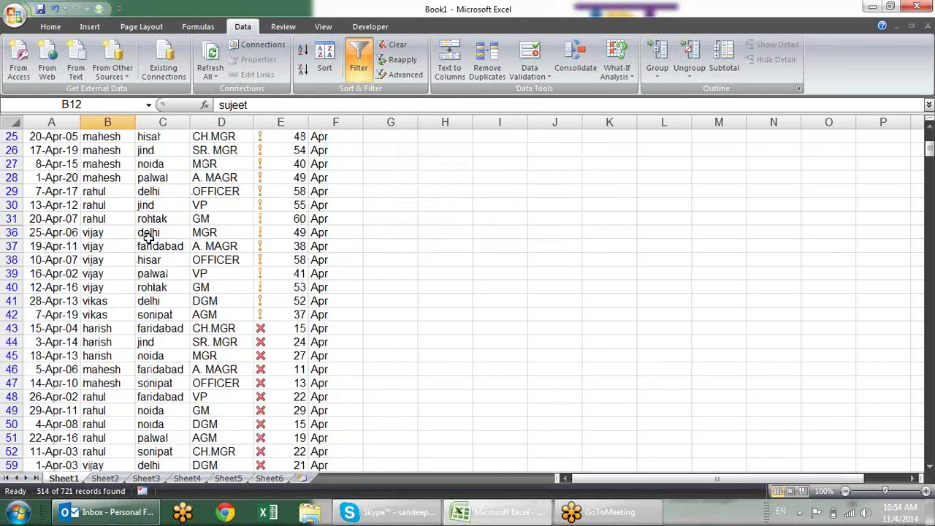
{"action": "scroll", "coordinate": [148, 238], "scroll_direction": "up", "scroll_amount": 8}
Clear the filter from the Name column so all rows show again
{"action": "left_click", "coordinate": [128, 136]}
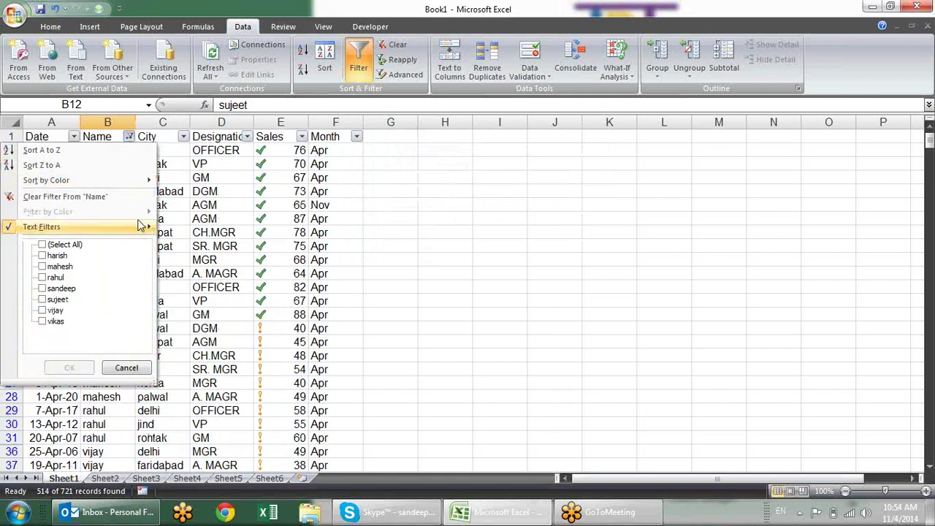
{"action": "mouse_move", "coordinate": [139, 226]}
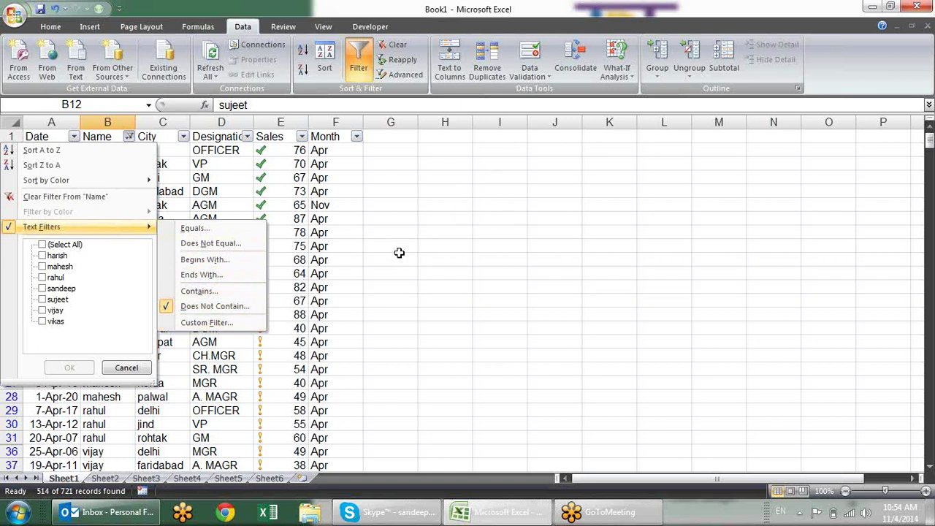
{"action": "key", "text": "Escape"}
{"action": "key", "text": "Escape"}
{"action": "left_click", "coordinate": [128, 136]}
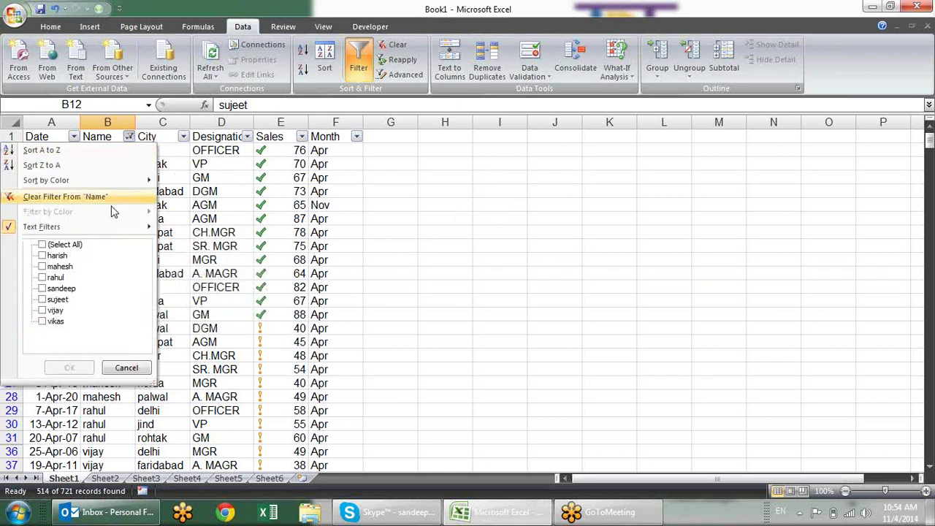
{"action": "left_click", "coordinate": [64, 244]}
{"action": "left_click", "coordinate": [70, 367]}
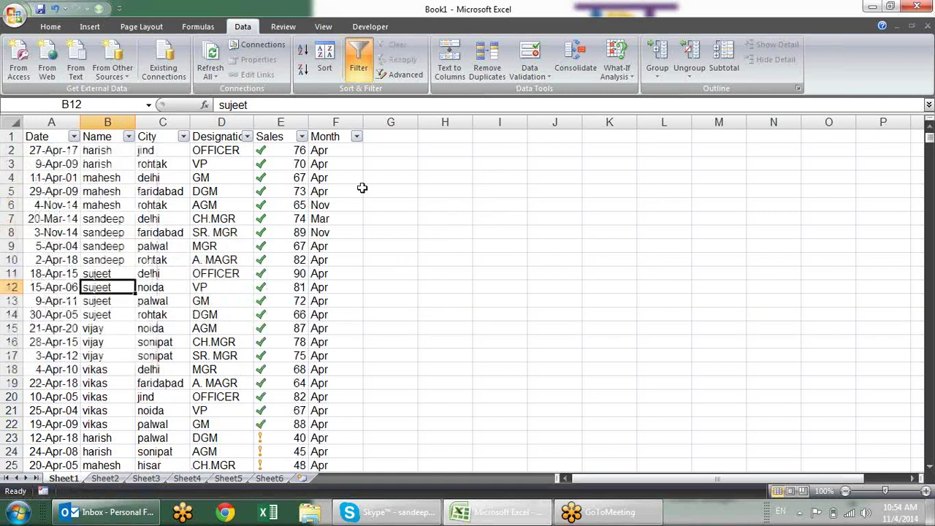
Filter the Sales column to show only values greater than 50
{"action": "left_click", "coordinate": [300, 149]}
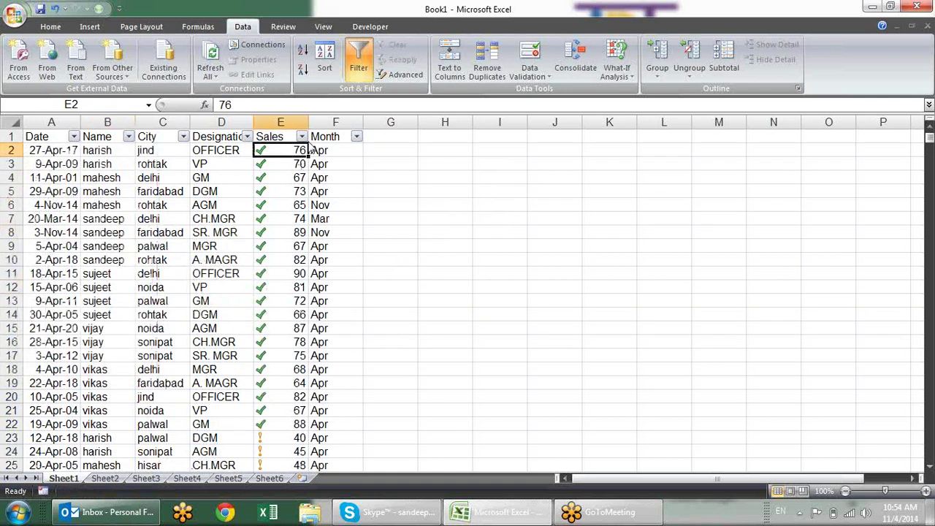
{"action": "left_click", "coordinate": [301, 136]}
{"action": "mouse_move", "coordinate": [301, 228]}
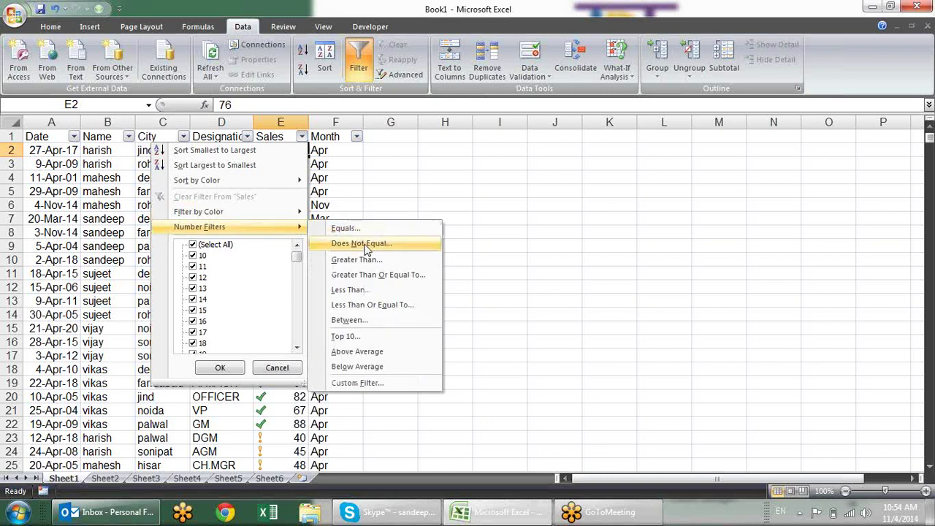
{"action": "left_click", "coordinate": [356, 259]}
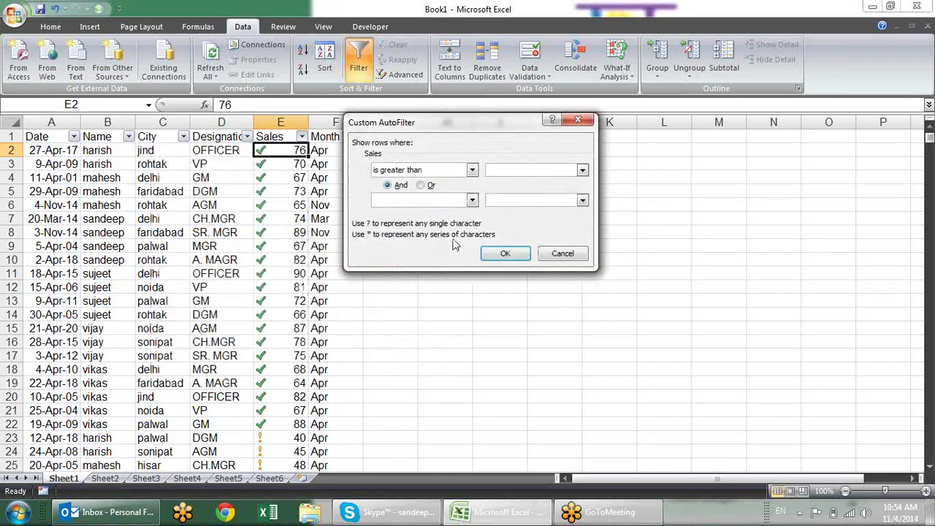
{"action": "type", "text": "50"}
{"action": "key", "text": "Return"}
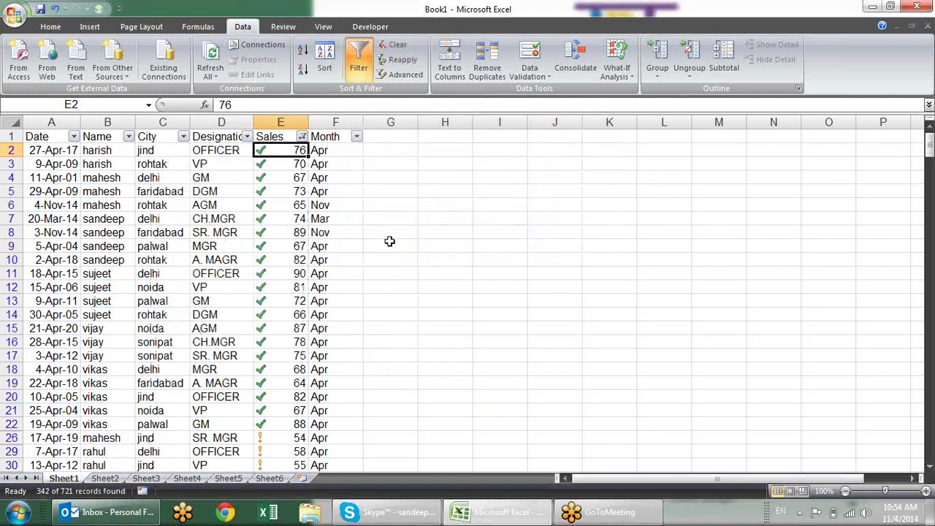
{"action": "scroll", "coordinate": [305, 192], "scroll_direction": "down", "scroll_amount": 6}
{"action": "scroll", "coordinate": [305, 192], "scroll_direction": "up", "scroll_amount": 6}
Change the Sales filter to values greater than or equal to 50
{"action": "left_click", "coordinate": [302, 137]}
{"action": "mouse_move", "coordinate": [295, 232]}
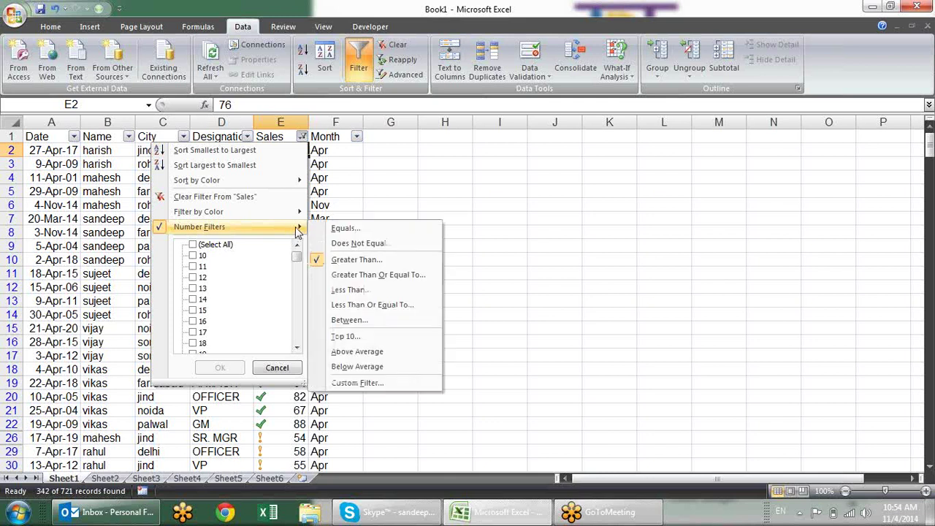
{"action": "left_click", "coordinate": [381, 277]}
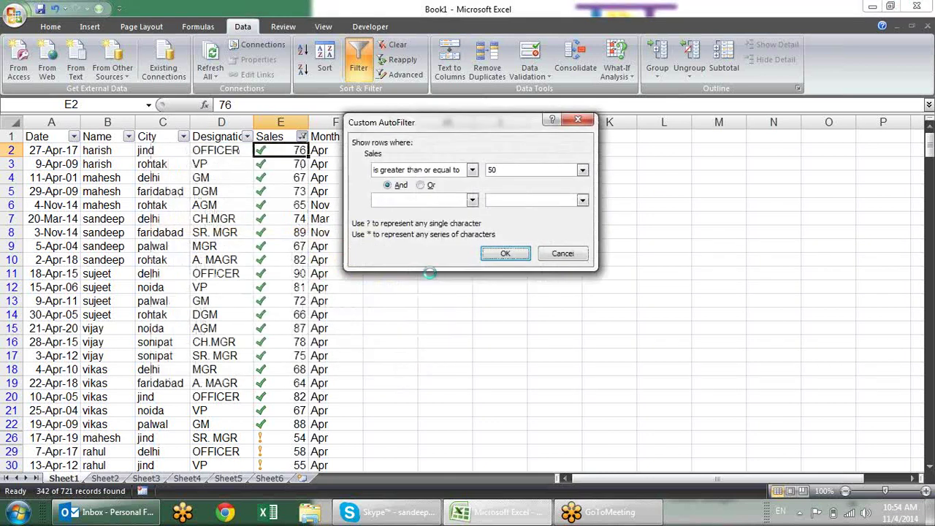
{"action": "left_click", "coordinate": [505, 253]}
{"action": "scroll", "coordinate": [378, 234], "scroll_direction": "down", "scroll_amount": 4}
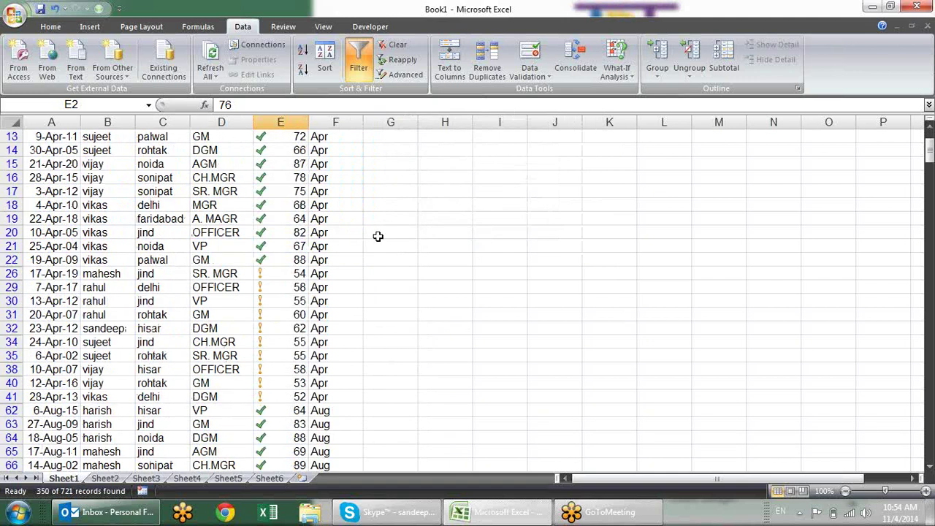
{"action": "scroll", "coordinate": [377, 237], "scroll_direction": "down", "scroll_amount": 2}
{"action": "scroll", "coordinate": [378, 237], "scroll_direction": "down", "scroll_amount": 1}
{"action": "scroll", "coordinate": [378, 237], "scroll_direction": "up", "scroll_amount": 7}
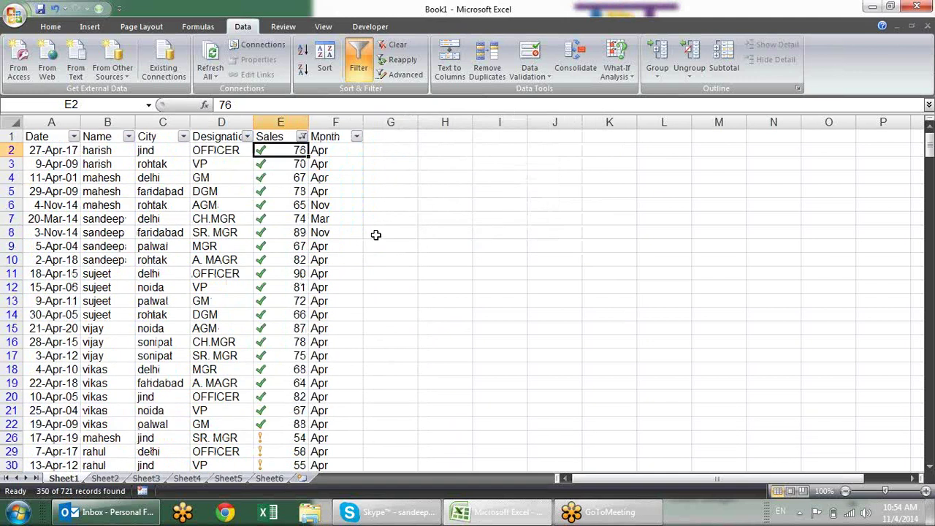
Replace it with a Between filter keeping Sales from 30 to 50
{"action": "left_click", "coordinate": [301, 137]}
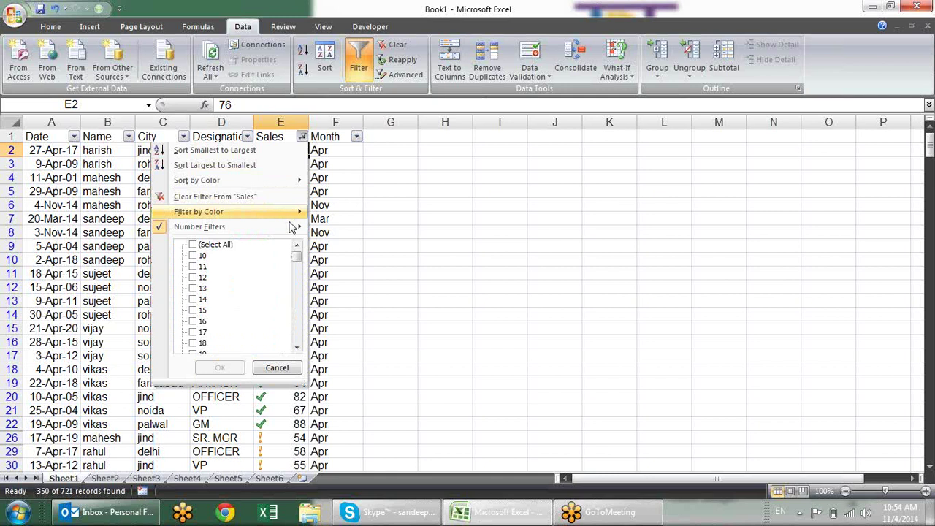
{"action": "mouse_move", "coordinate": [290, 236]}
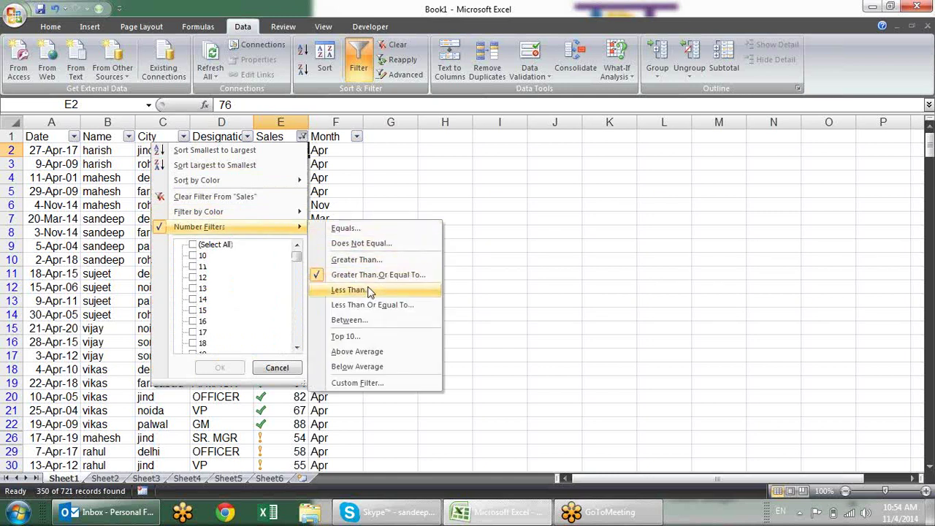
{"action": "left_click", "coordinate": [375, 320]}
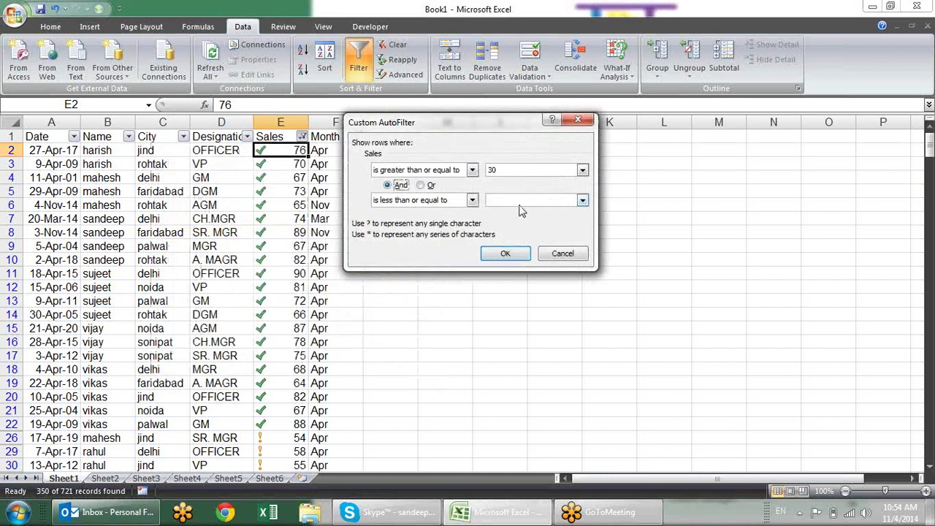
{"action": "left_click", "coordinate": [524, 202]}
{"action": "key", "text": "Return"}
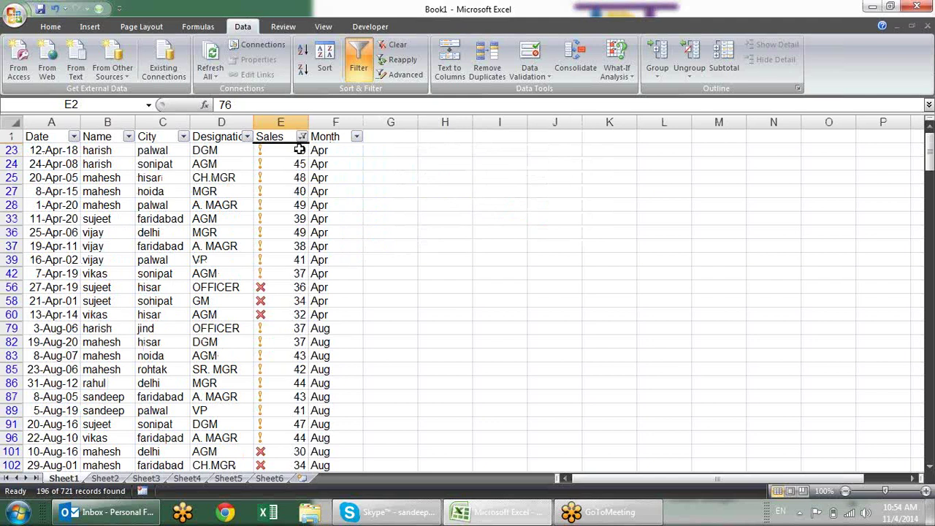
{"action": "left_click", "coordinate": [301, 138]}
Apply a Top 10 Items filter to Sales, keeping the highest values
{"action": "mouse_move", "coordinate": [275, 229]}
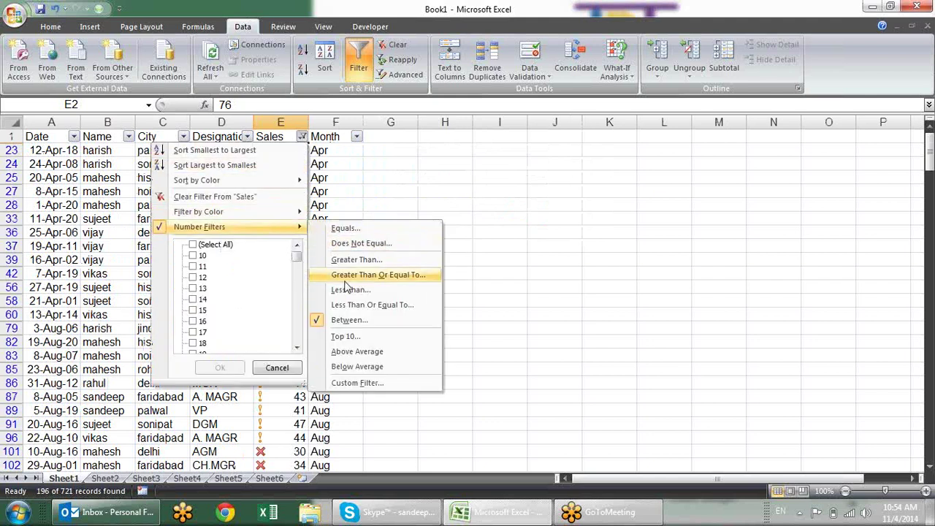
{"action": "left_click", "coordinate": [359, 340]}
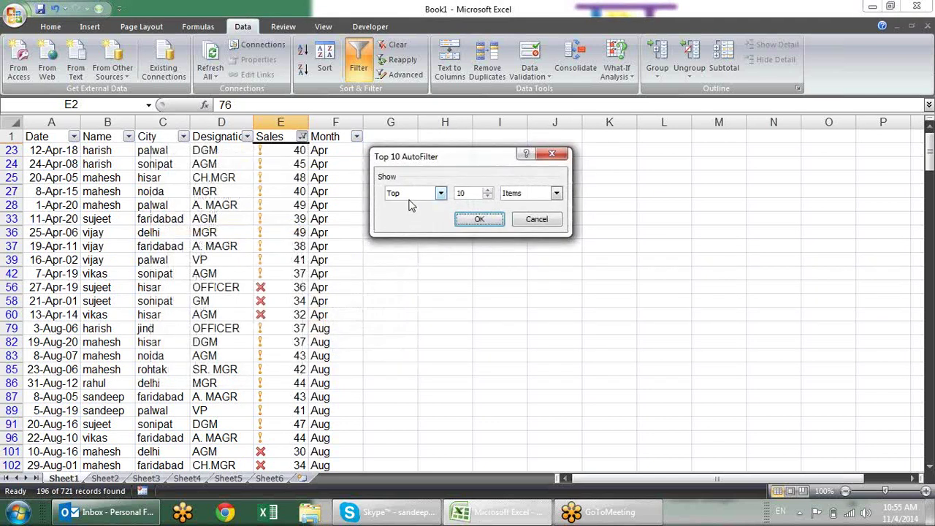
{"action": "left_click", "coordinate": [556, 194]}
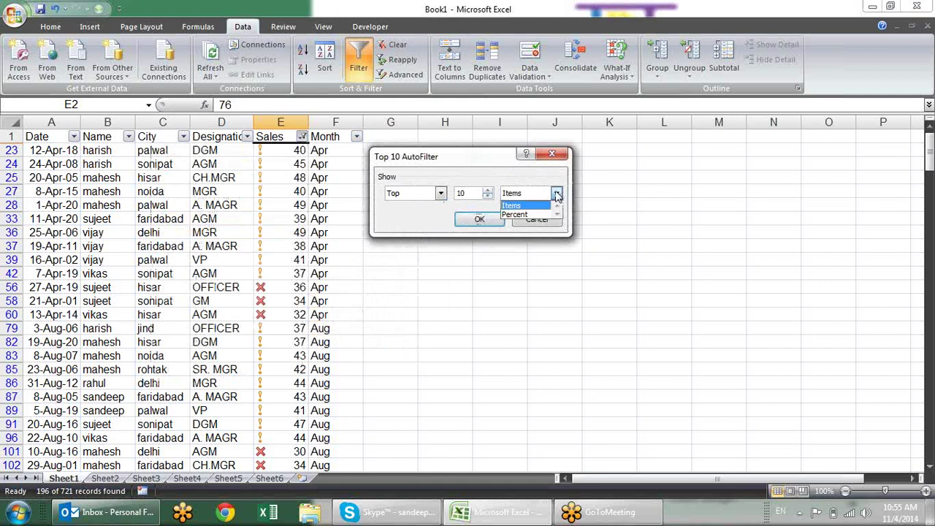
{"action": "left_click", "coordinate": [556, 194]}
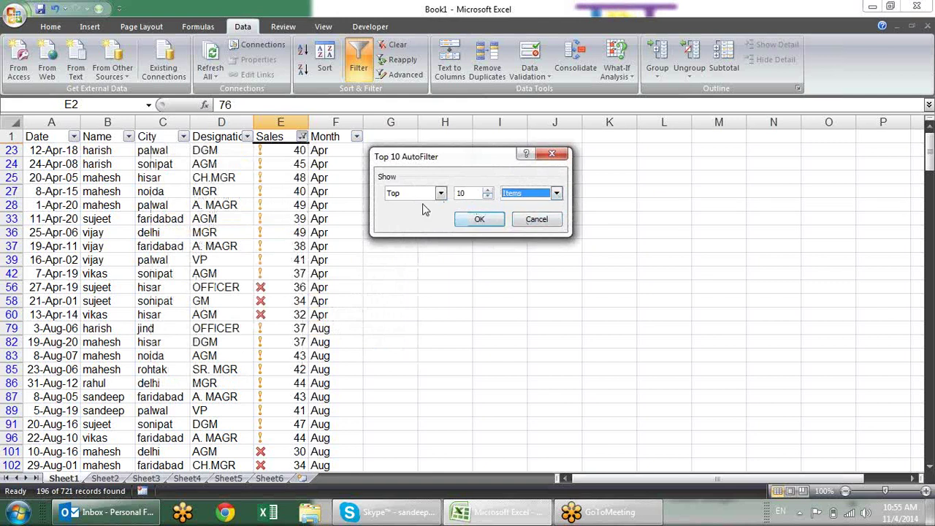
{"action": "left_click", "coordinate": [441, 194]}
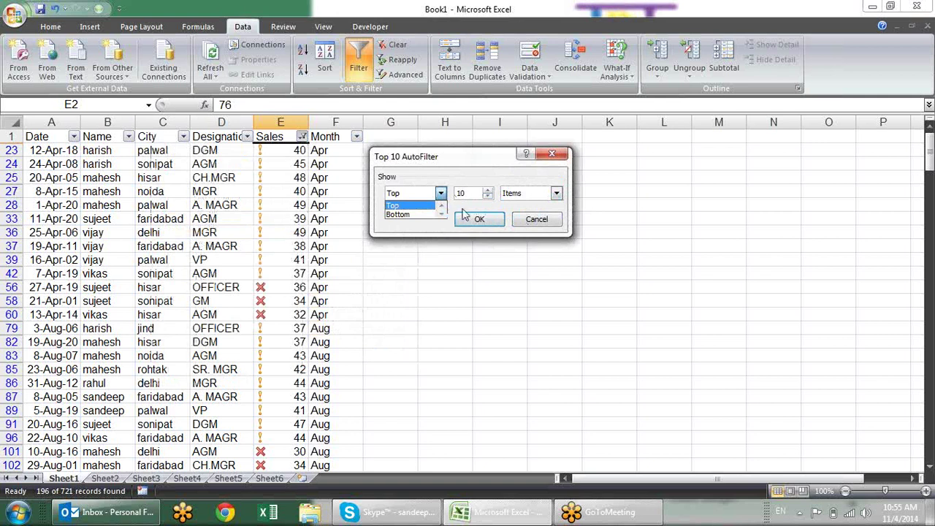
{"action": "left_click", "coordinate": [452, 213]}
{"action": "left_click", "coordinate": [486, 222]}
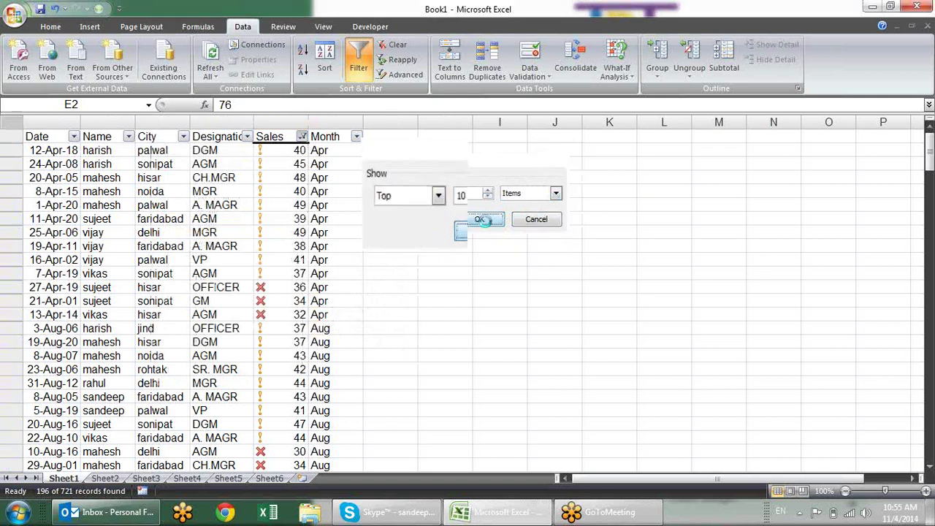
Apply an Above Average Sales filter, then switch it to Below Average
{"action": "left_click", "coordinate": [302, 136]}
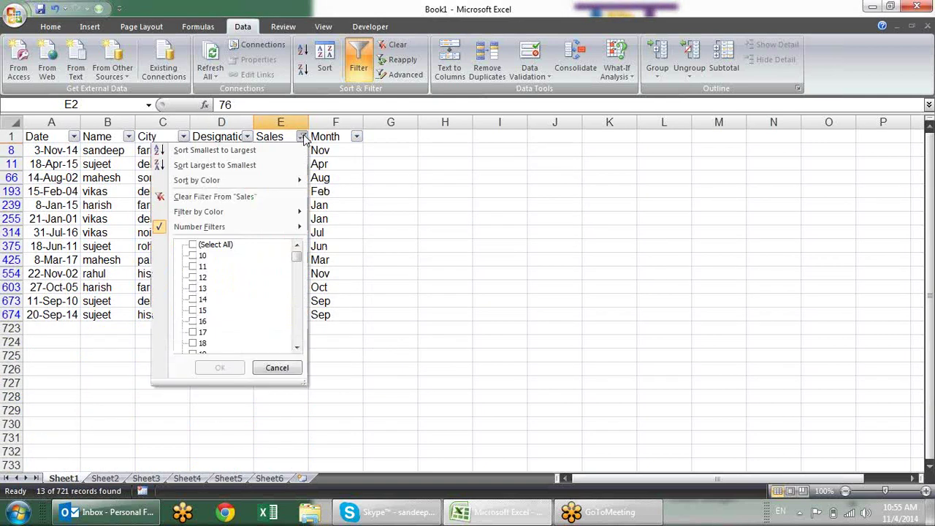
{"action": "mouse_move", "coordinate": [292, 230]}
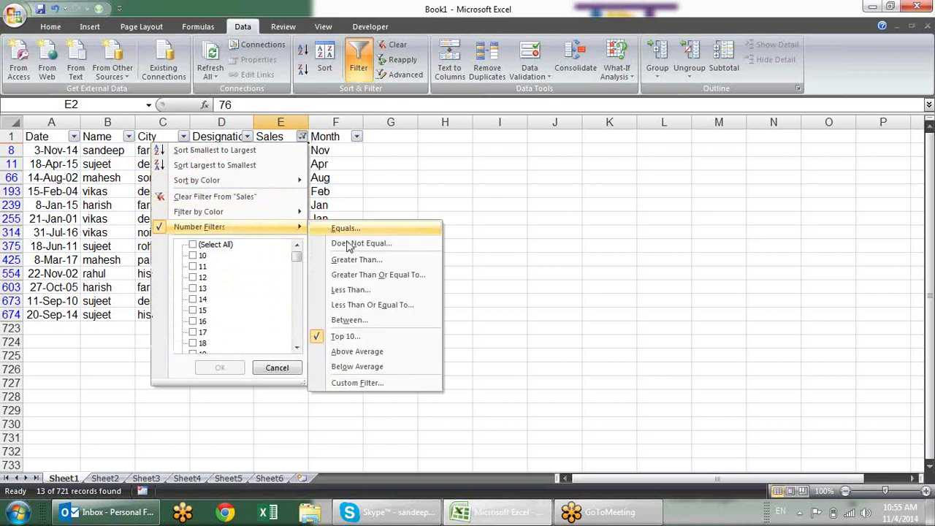
{"action": "left_click", "coordinate": [356, 352]}
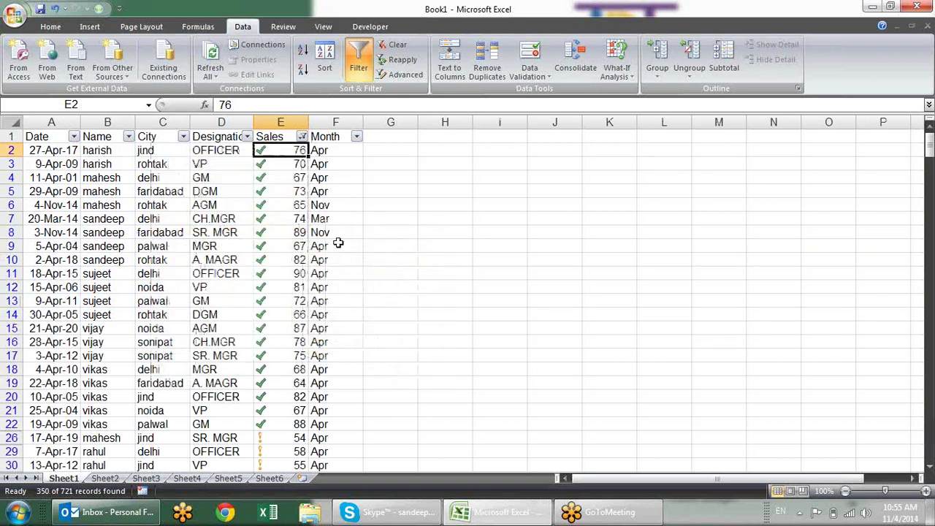
{"action": "left_click", "coordinate": [301, 137]}
{"action": "mouse_move", "coordinate": [298, 227]}
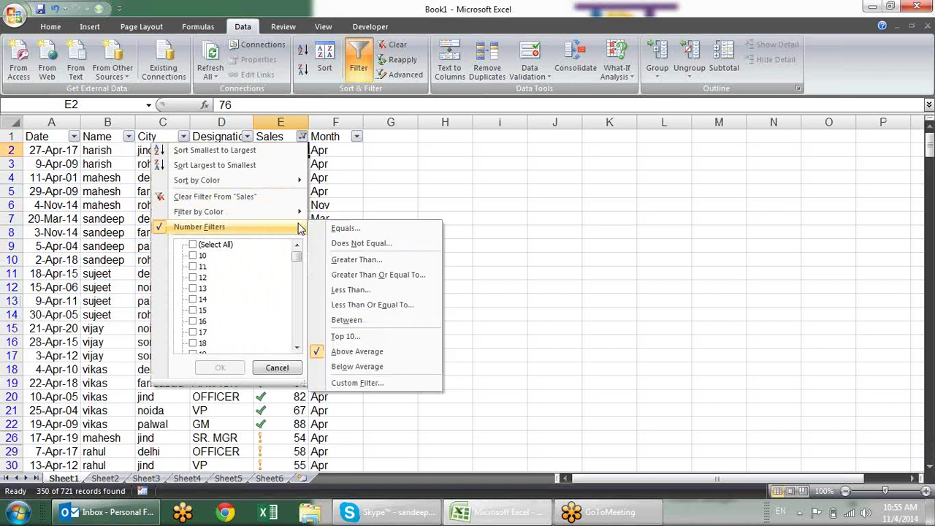
{"action": "left_click", "coordinate": [376, 366]}
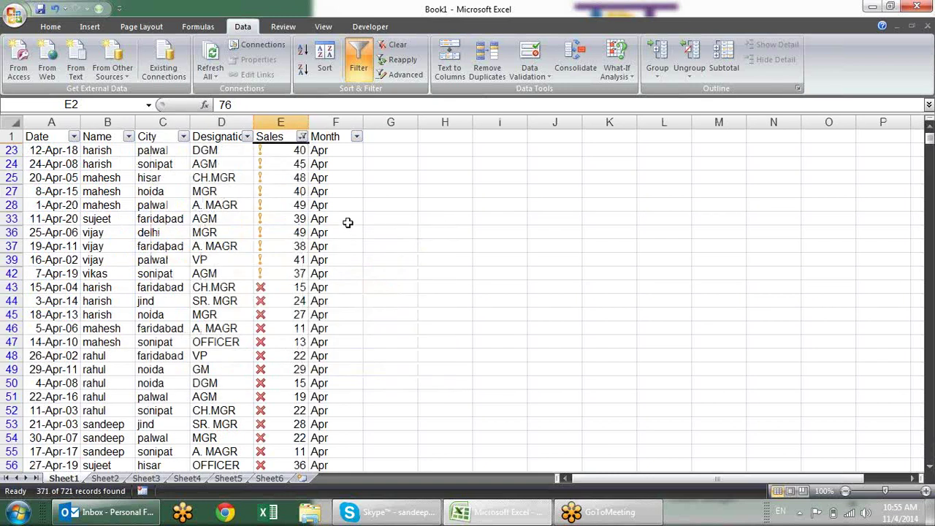
{"action": "left_click", "coordinate": [302, 136]}
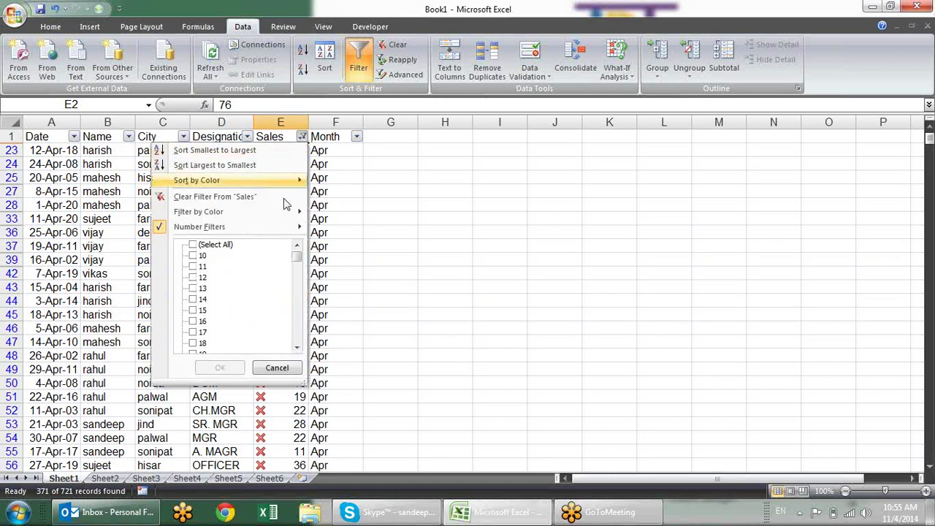
{"action": "left_click", "coordinate": [219, 247]}
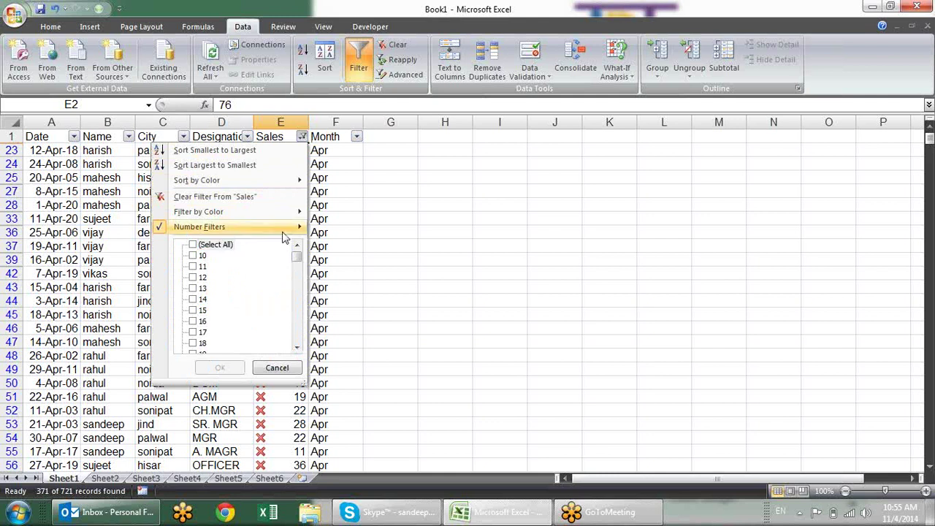
{"action": "mouse_move", "coordinate": [291, 226]}
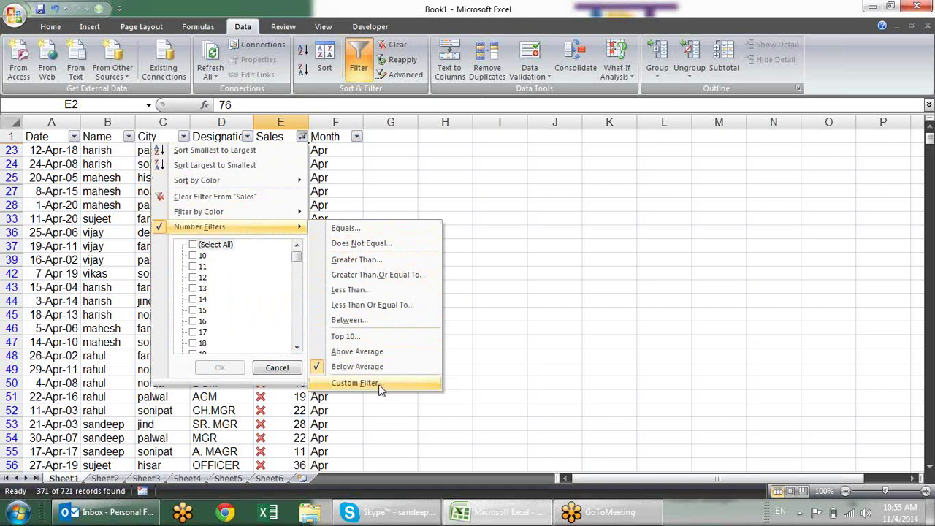
Inspect the custom 'is less than 49.07' Sales condition and cancel without changes
{"action": "left_click", "coordinate": [354, 383]}
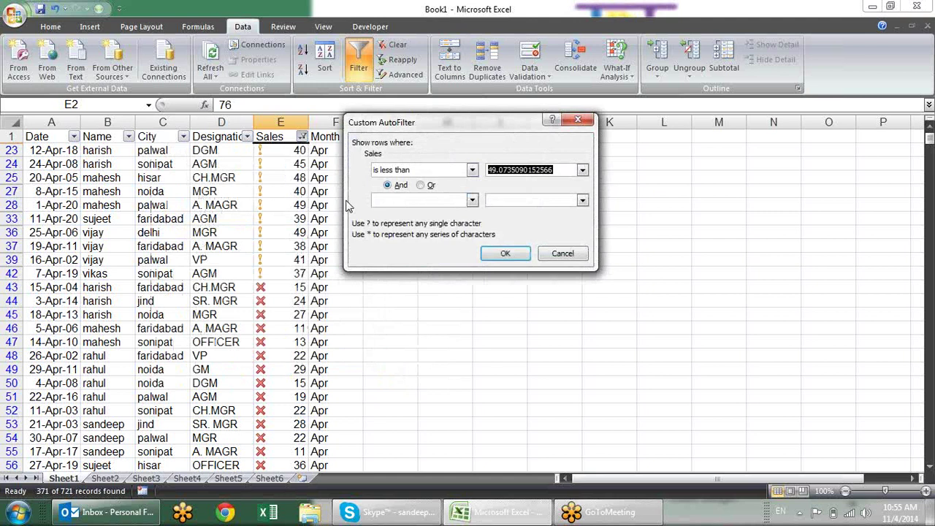
{"action": "left_click", "coordinate": [473, 170]}
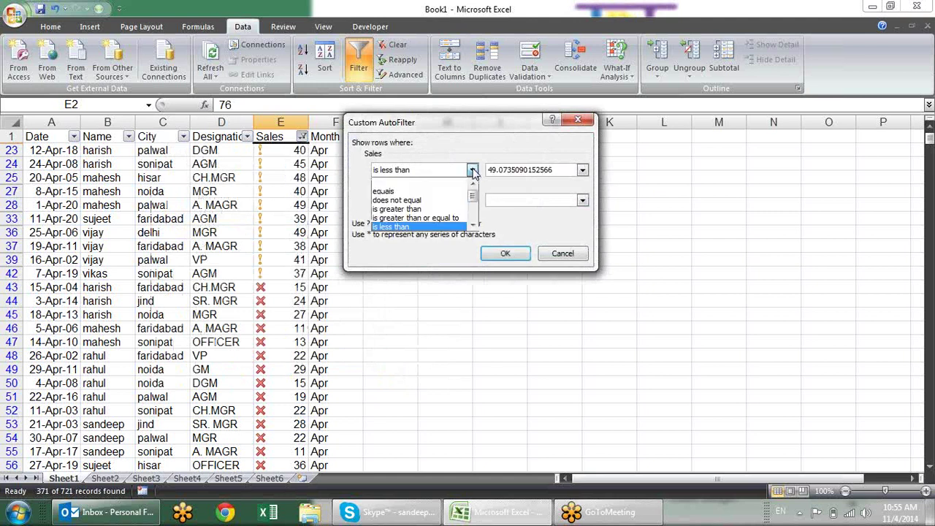
{"action": "left_click_drag", "start_coordinate": [473, 202], "coordinate": [471, 216]}
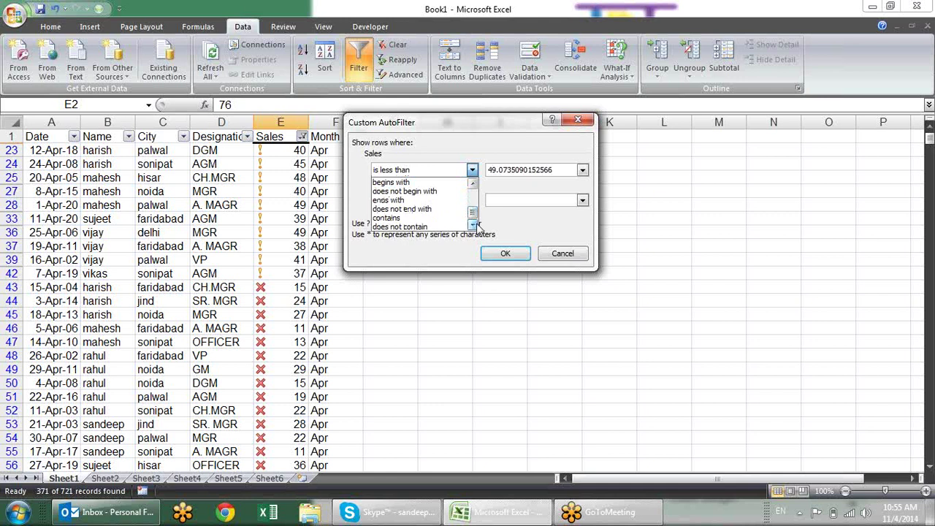
{"action": "mouse_move", "coordinate": [472, 211]}
{"action": "left_mouse_down"}
{"action": "mouse_move", "coordinate": [473, 184]}
{"action": "mouse_move", "coordinate": [476, 225]}
{"action": "left_mouse_up"}
{"action": "left_click", "coordinate": [502, 224]}
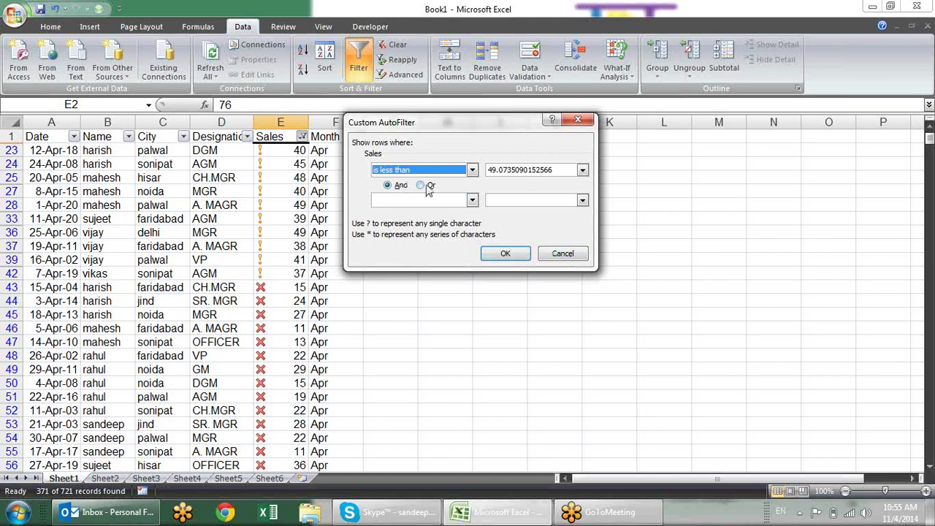
{"action": "left_click", "coordinate": [472, 201]}
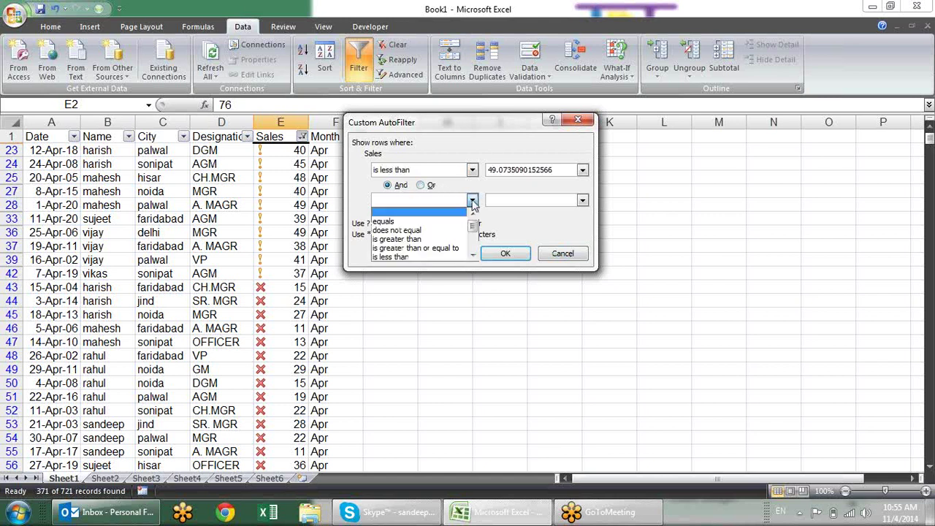
{"action": "left_click", "coordinate": [529, 223]}
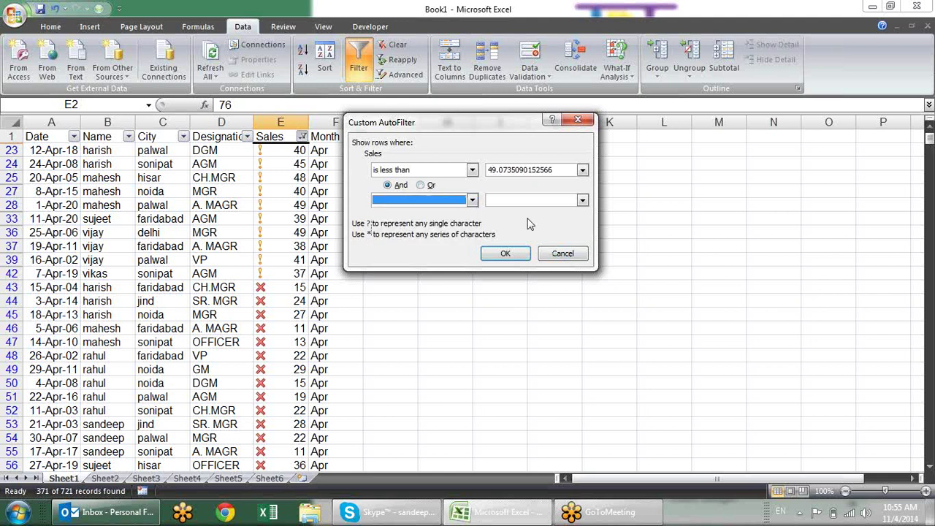
{"action": "left_click", "coordinate": [563, 253]}
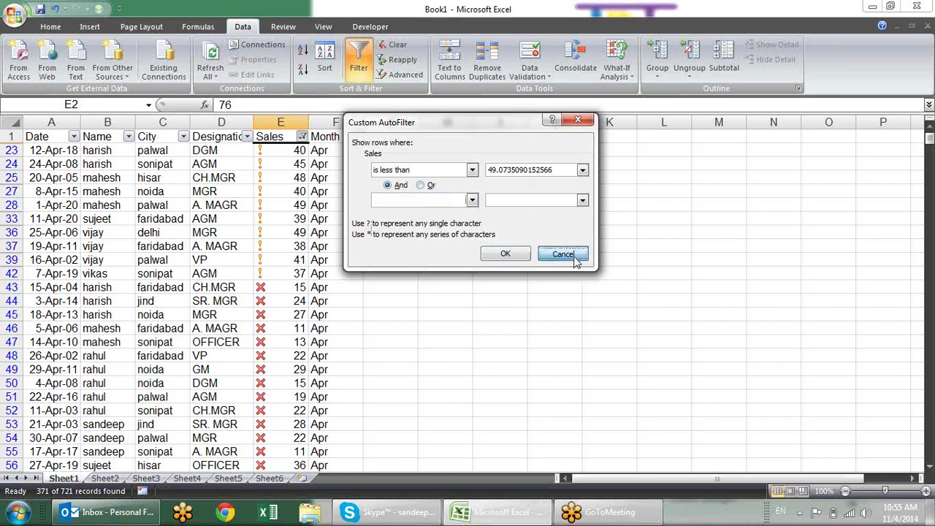
{"action": "left_click", "coordinate": [302, 136]}
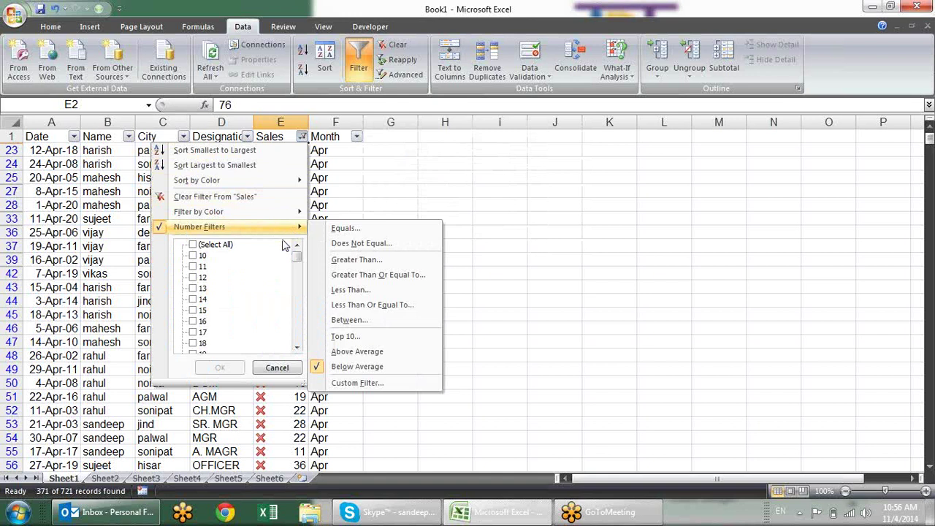
Clear the Sales filter so all sales values show again
{"action": "left_click", "coordinate": [217, 245]}
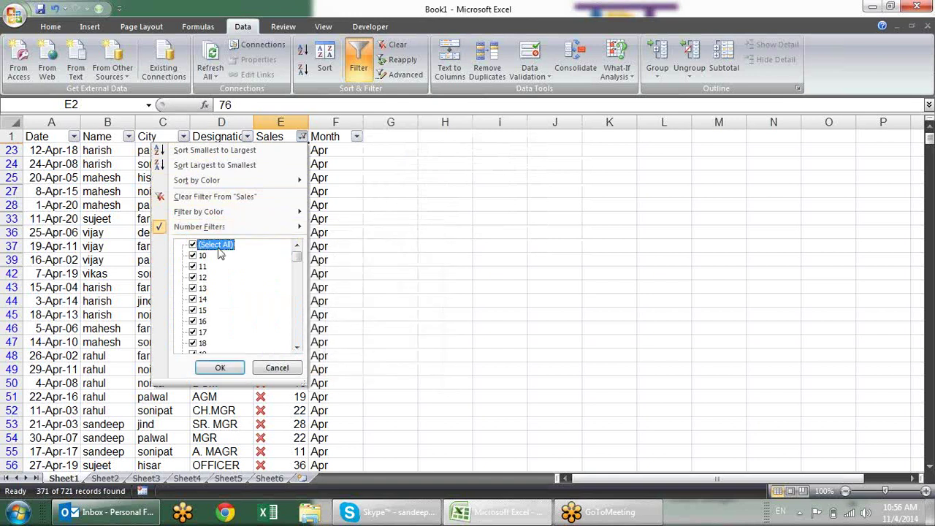
{"action": "left_click", "coordinate": [219, 367]}
{"action": "left_click", "coordinate": [368, 232]}
Filter Sales to at least 30 And at most 50, showing 196 records
{"action": "left_click", "coordinate": [302, 136]}
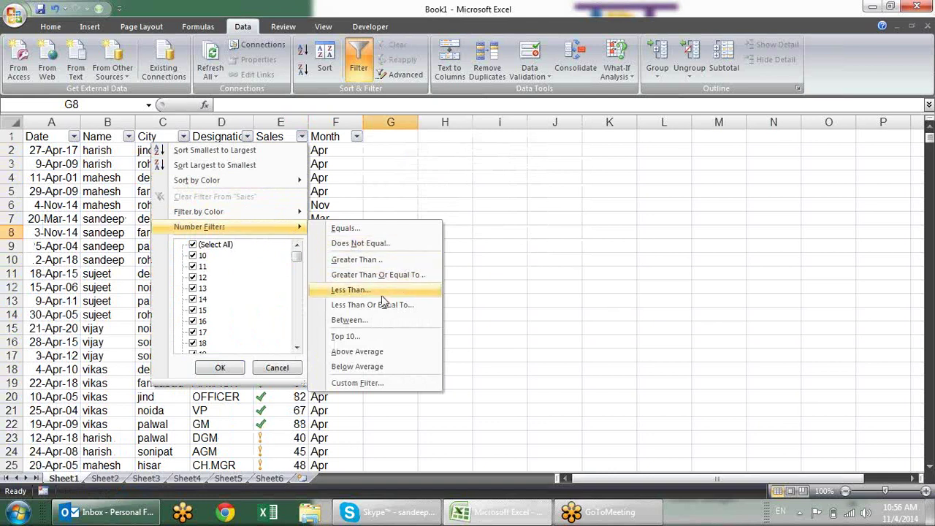
{"action": "left_click", "coordinate": [382, 319]}
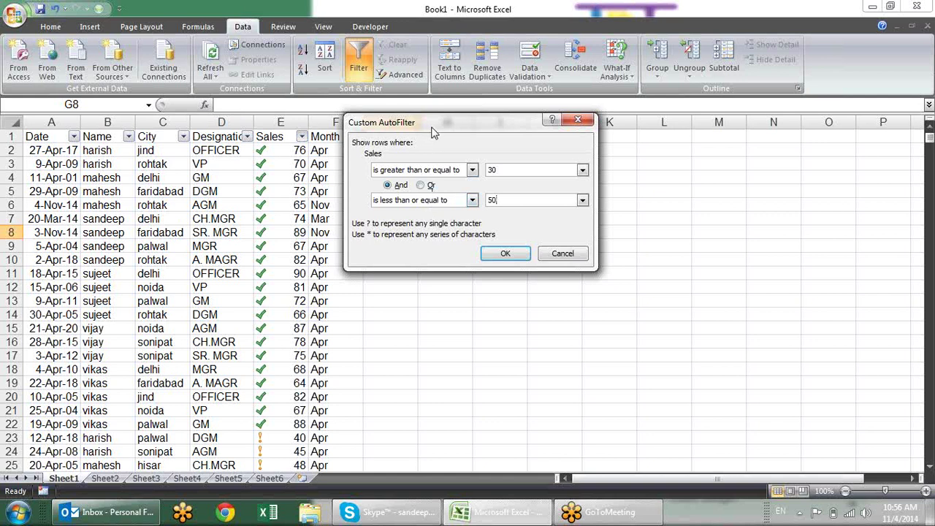
{"action": "left_click_drag", "start_coordinate": [432, 130], "coordinate": [495, 141]}
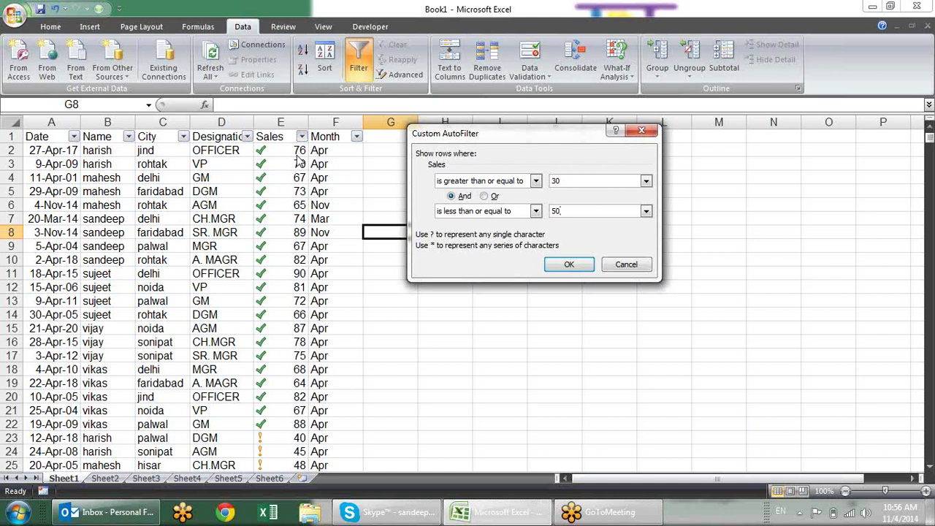
{"action": "left_click", "coordinate": [493, 197]}
{"action": "left_click", "coordinate": [464, 195]}
{"action": "left_click", "coordinate": [567, 265]}
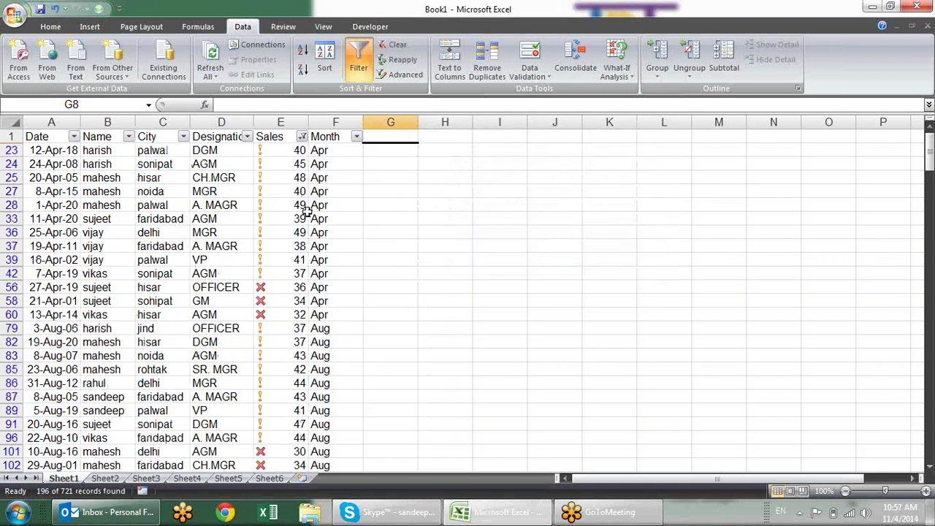
{"action": "left_click", "coordinate": [301, 151]}
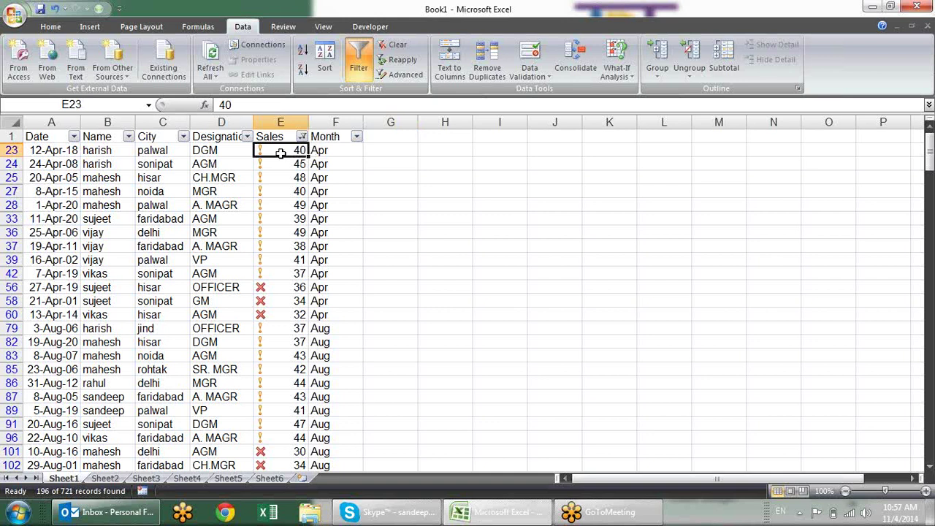
Clear the Sales filter so every sales value shows again
{"action": "left_click", "coordinate": [302, 137]}
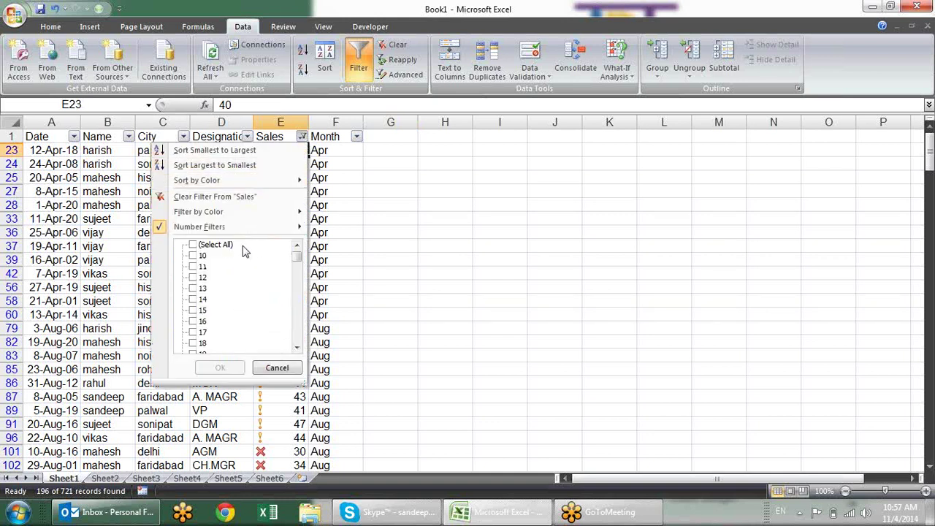
{"action": "left_click", "coordinate": [232, 246]}
{"action": "left_click", "coordinate": [222, 367]}
{"action": "left_click", "coordinate": [340, 205]}
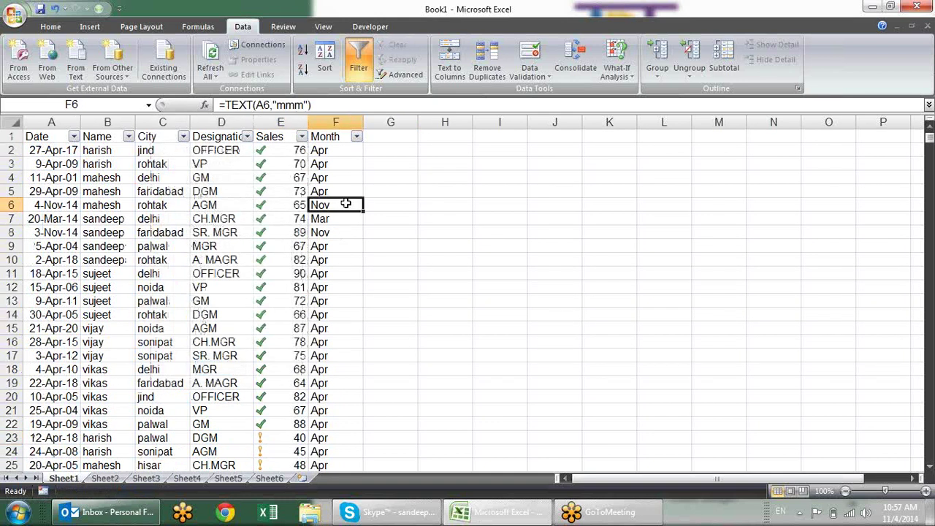
Set a custom Name filter: equals the first chosen name And equals a second
{"action": "left_click", "coordinate": [129, 137]}
{"action": "mouse_move", "coordinate": [130, 231]}
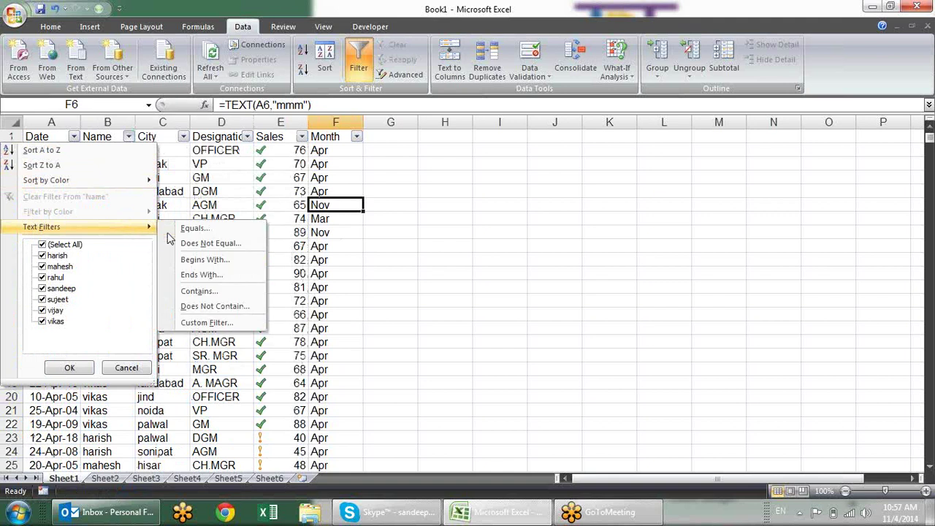
{"action": "left_click", "coordinate": [226, 322]}
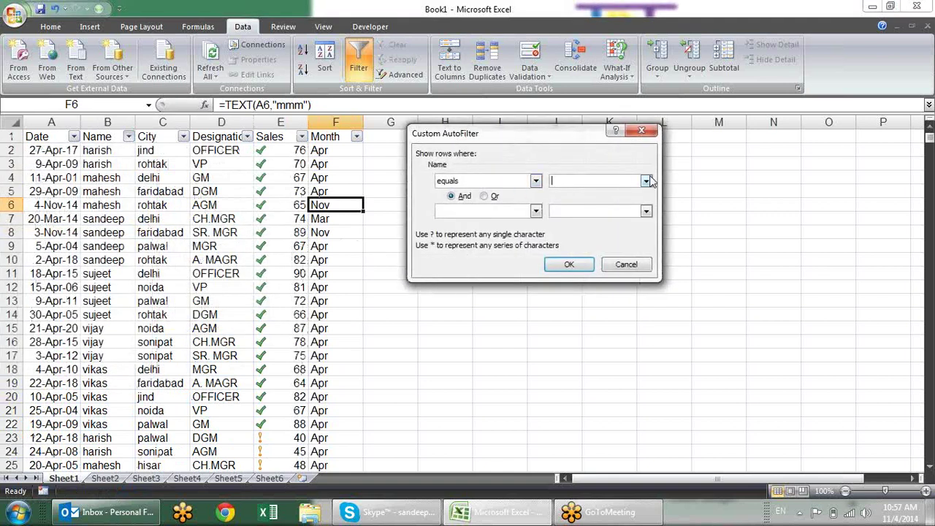
{"action": "left_click", "coordinate": [647, 181]}
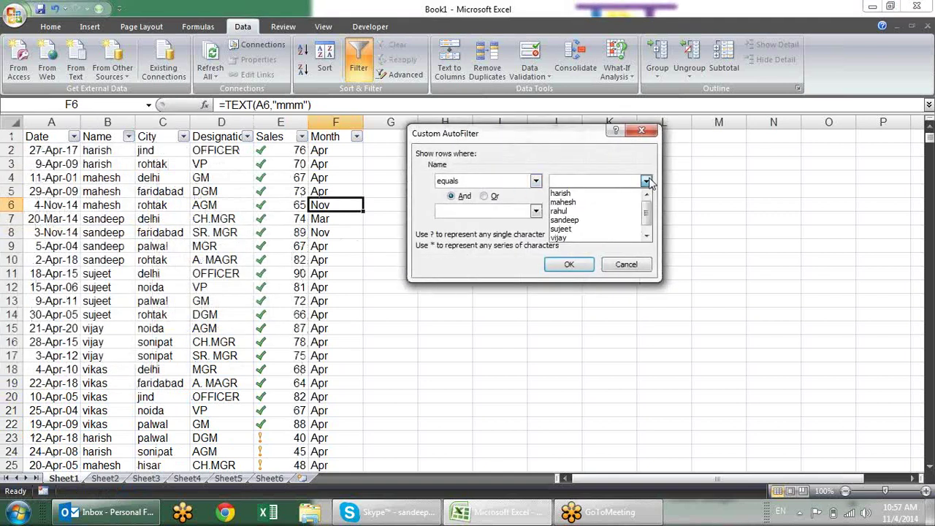
{"action": "left_click", "coordinate": [616, 203]}
{"action": "left_click", "coordinate": [536, 212]}
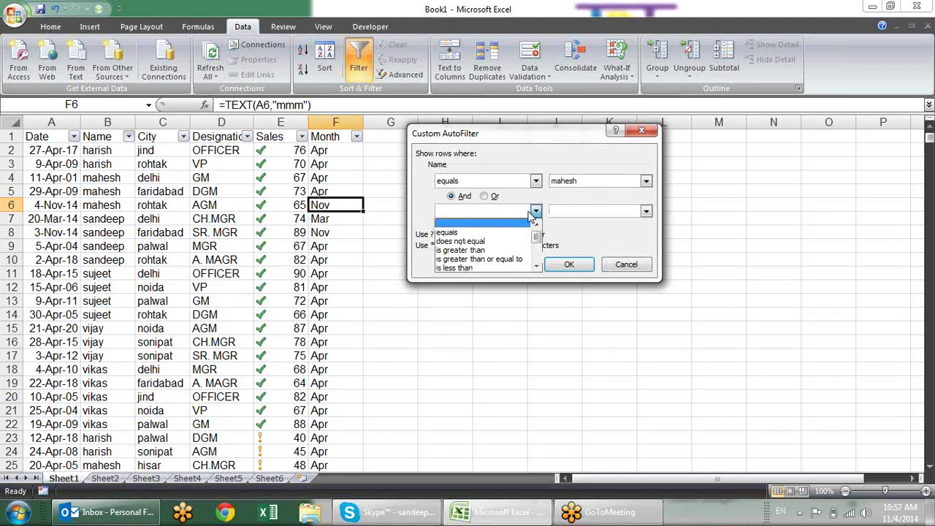
{"action": "left_click", "coordinate": [518, 230]}
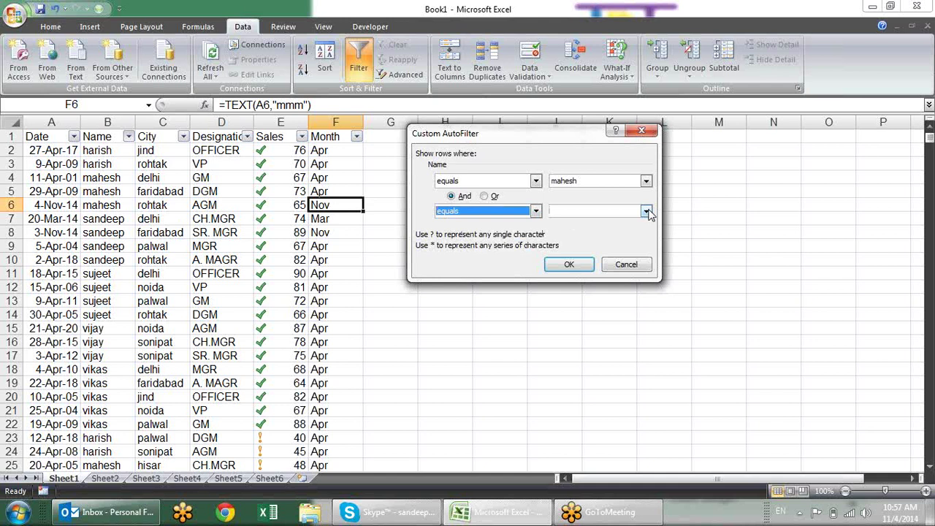
{"action": "left_click", "coordinate": [646, 211]}
{"action": "left_click", "coordinate": [625, 220]}
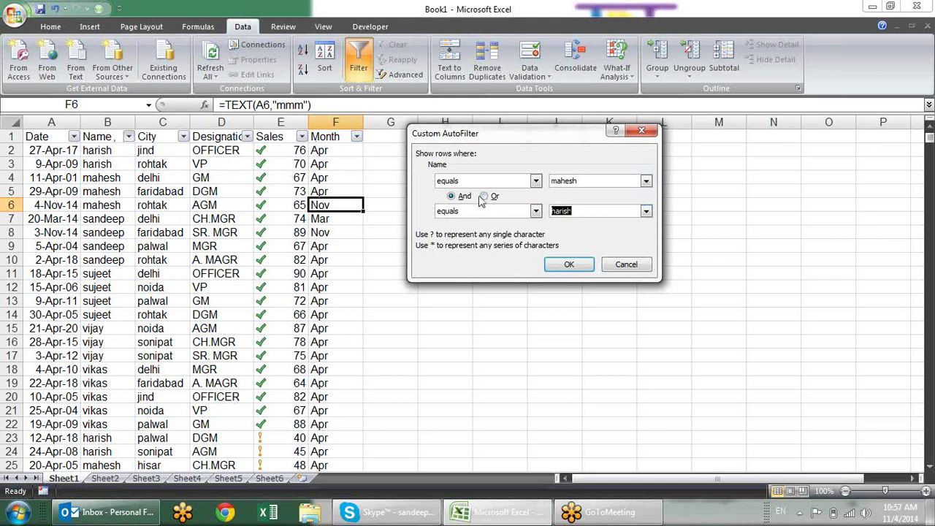
{"action": "left_click", "coordinate": [575, 264]}
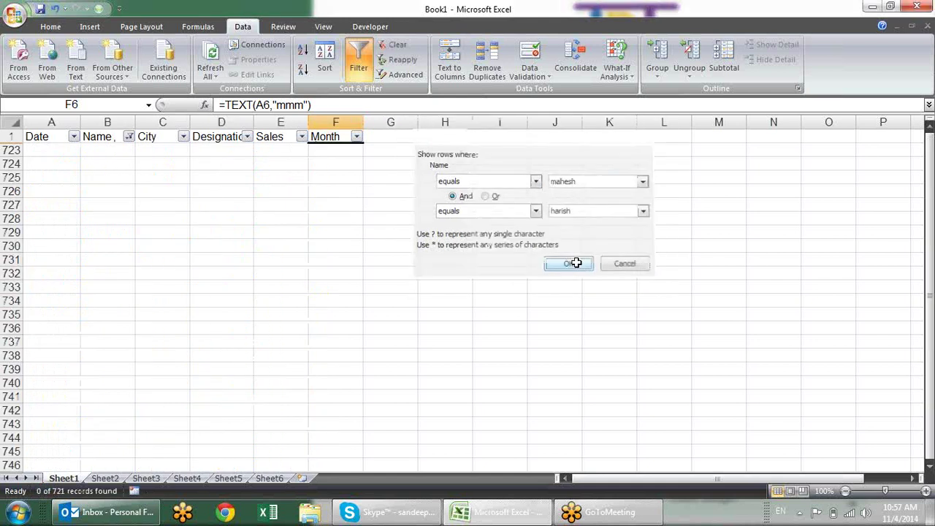
Change the custom Name filter to Or, showing 207 records
{"action": "left_click", "coordinate": [130, 137]}
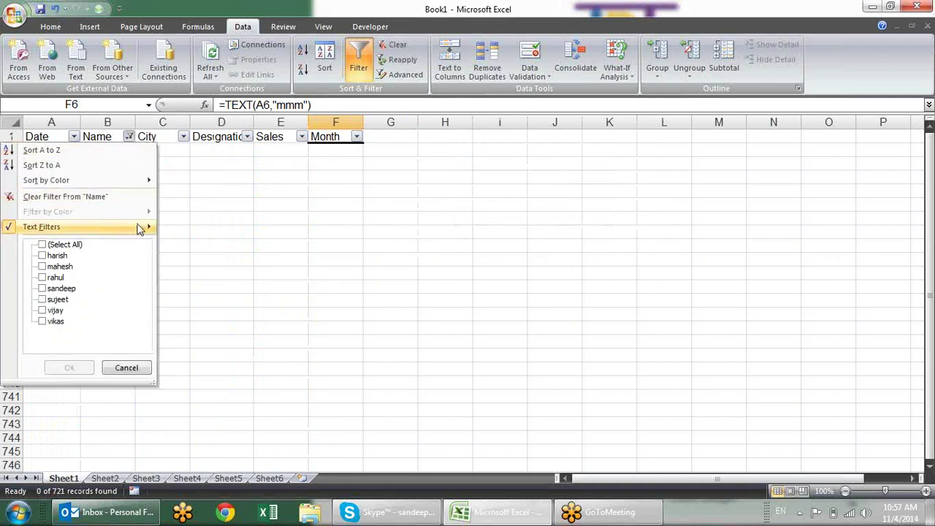
{"action": "mouse_move", "coordinate": [140, 229]}
{"action": "left_click", "coordinate": [221, 322]}
{"action": "left_click", "coordinate": [496, 196]}
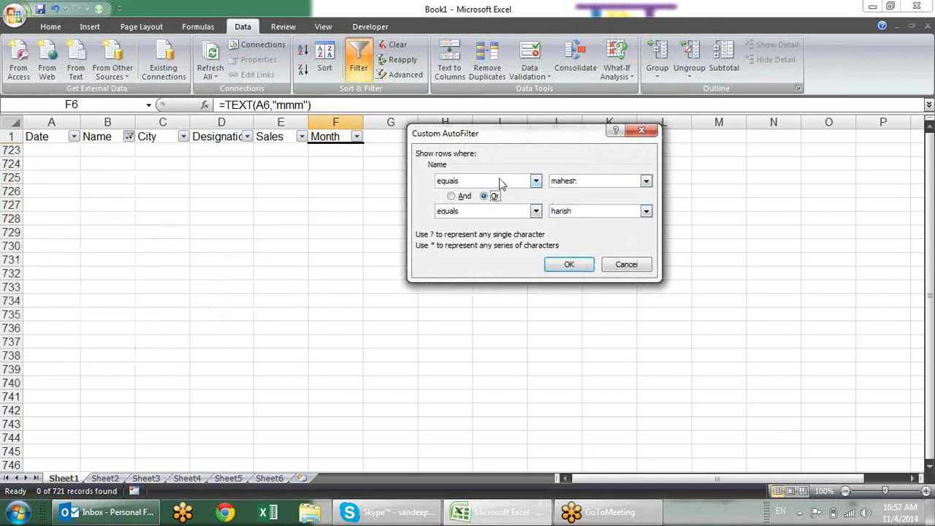
{"action": "left_click", "coordinate": [568, 265]}
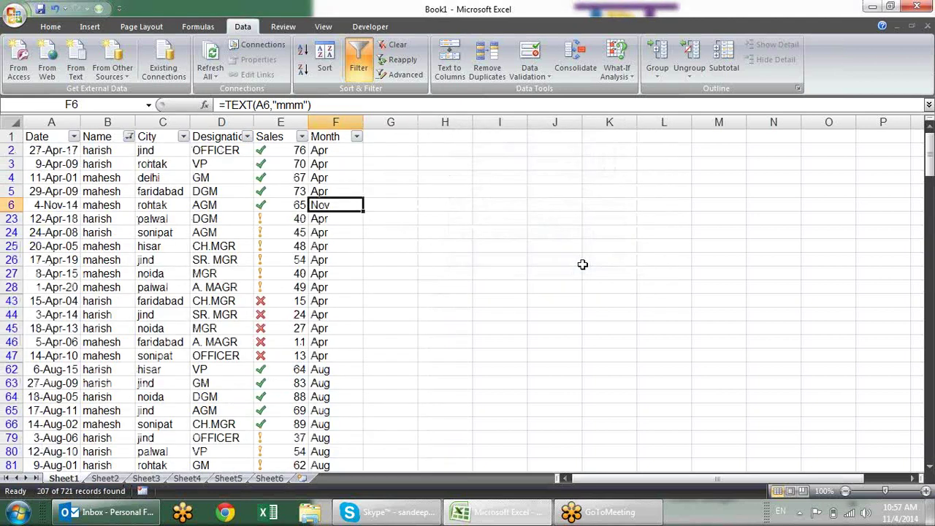
{"action": "left_click", "coordinate": [108, 177]}
Check (Select All) in the Name filter to restore all 721 records
{"action": "left_click", "coordinate": [129, 244]}
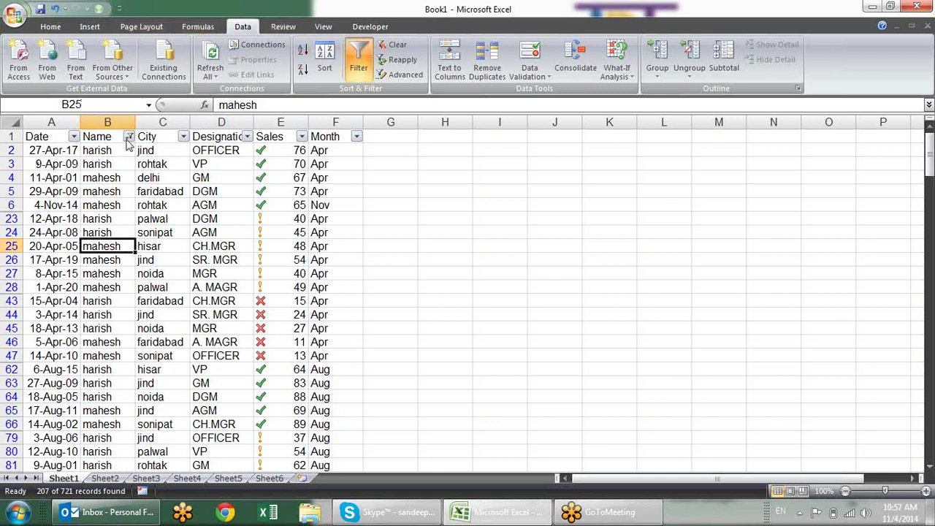
{"action": "left_click", "coordinate": [128, 136]}
{"action": "left_click", "coordinate": [73, 245]}
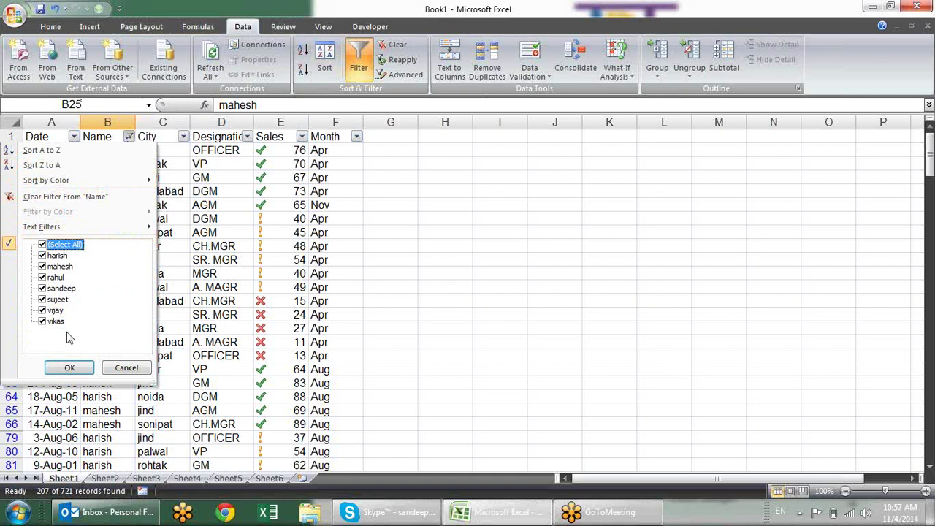
{"action": "left_click", "coordinate": [69, 368]}
{"action": "left_click", "coordinate": [374, 192]}
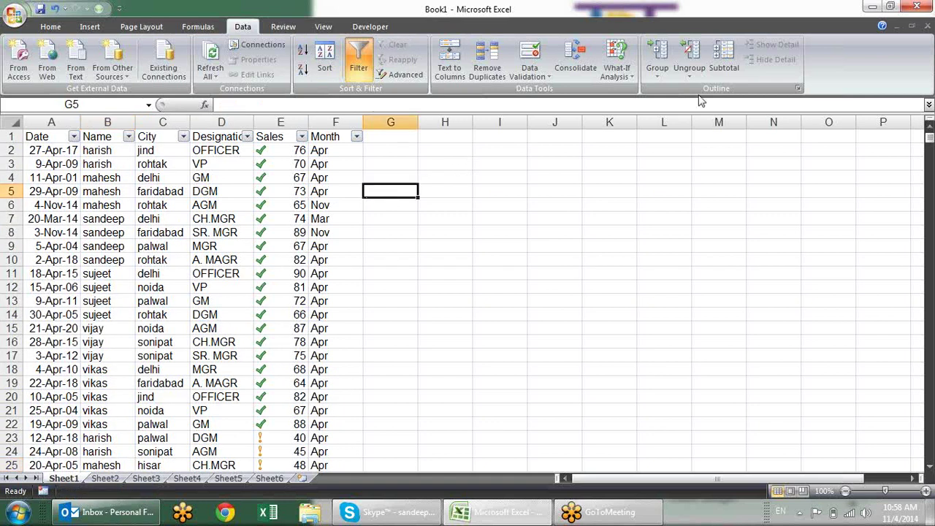